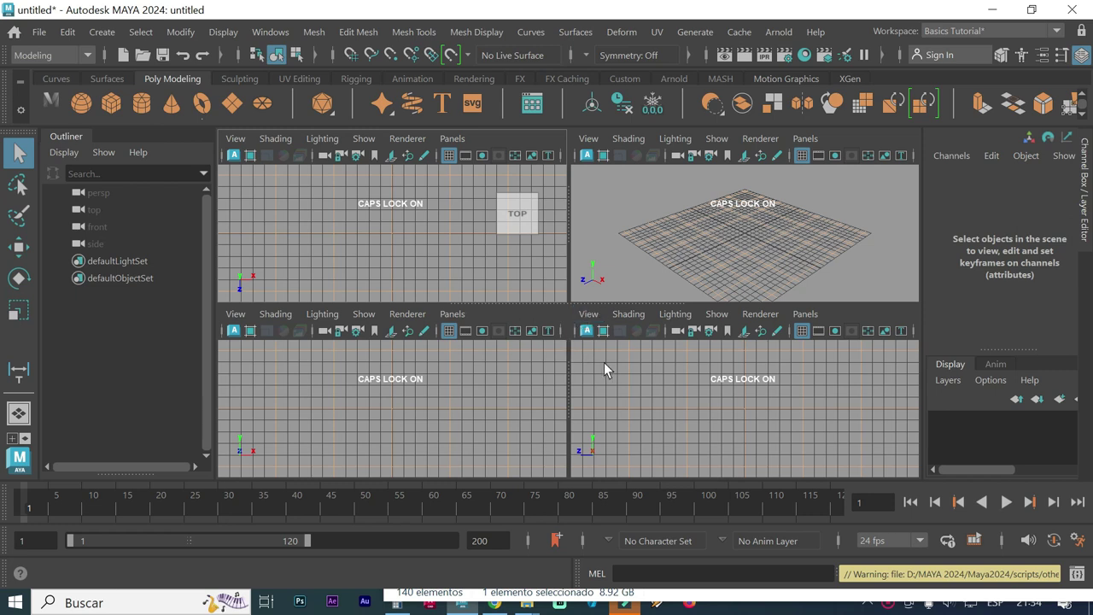
Load Fork-Side.jpg as an image plane in the side view and zoom in on it
click(679, 381)
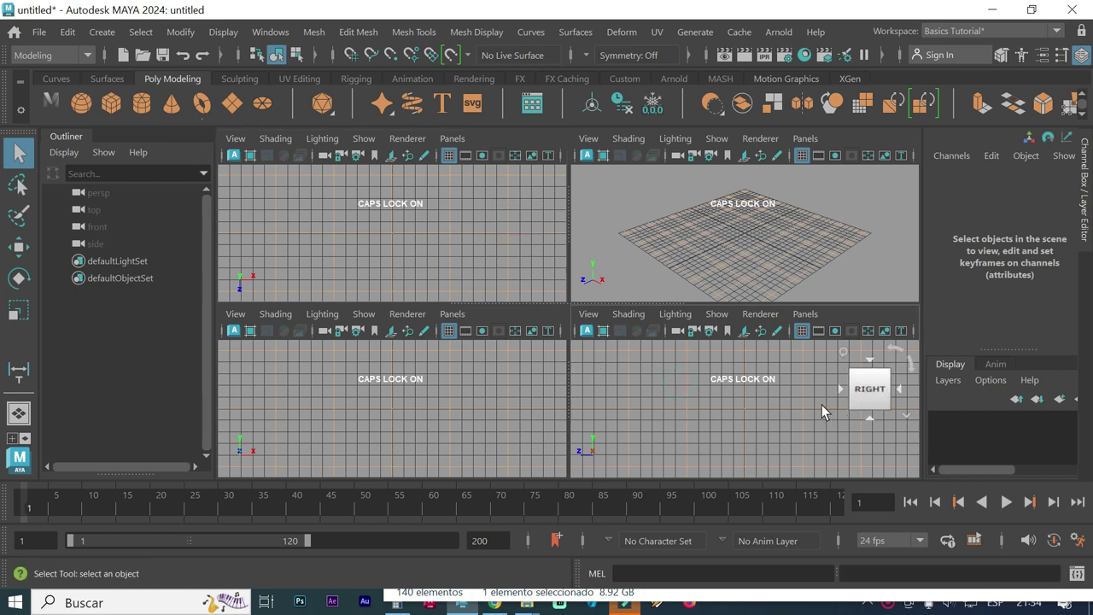
click(602, 313)
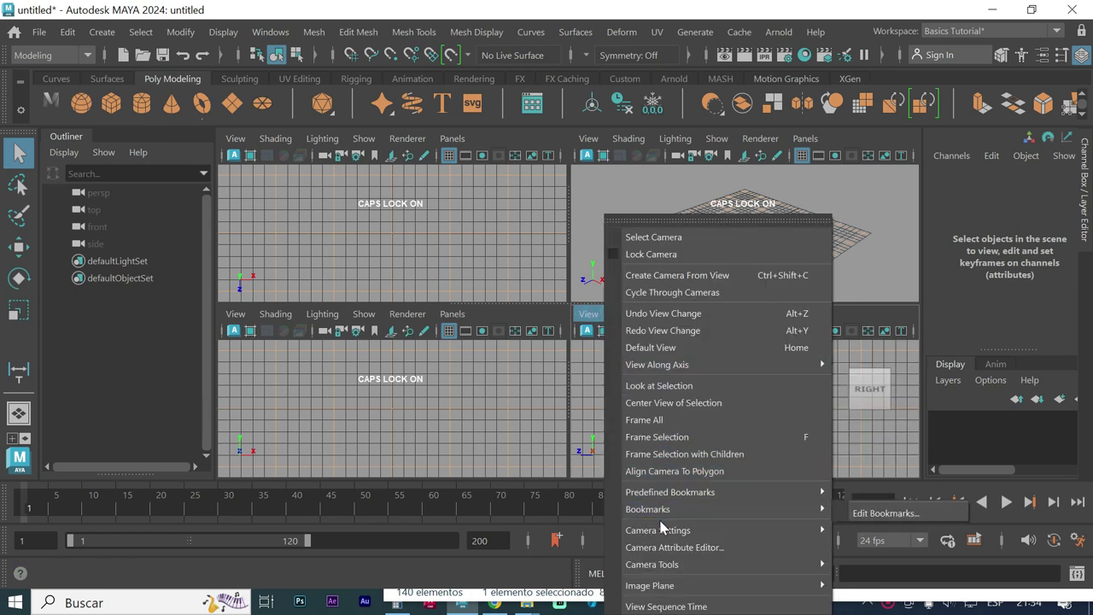
mouse_move(675, 585)
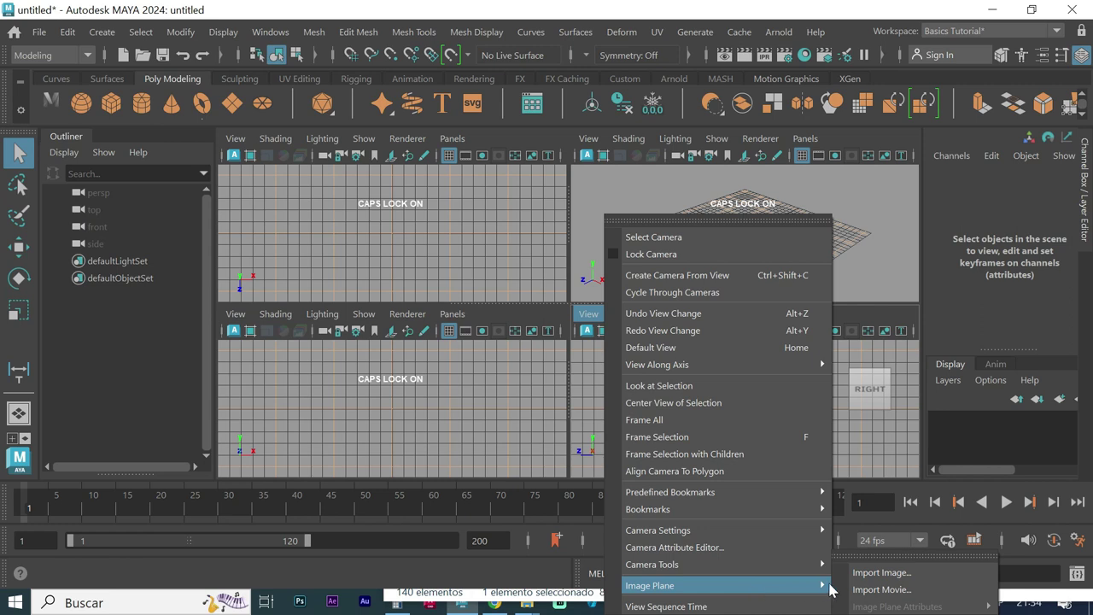
click(880, 573)
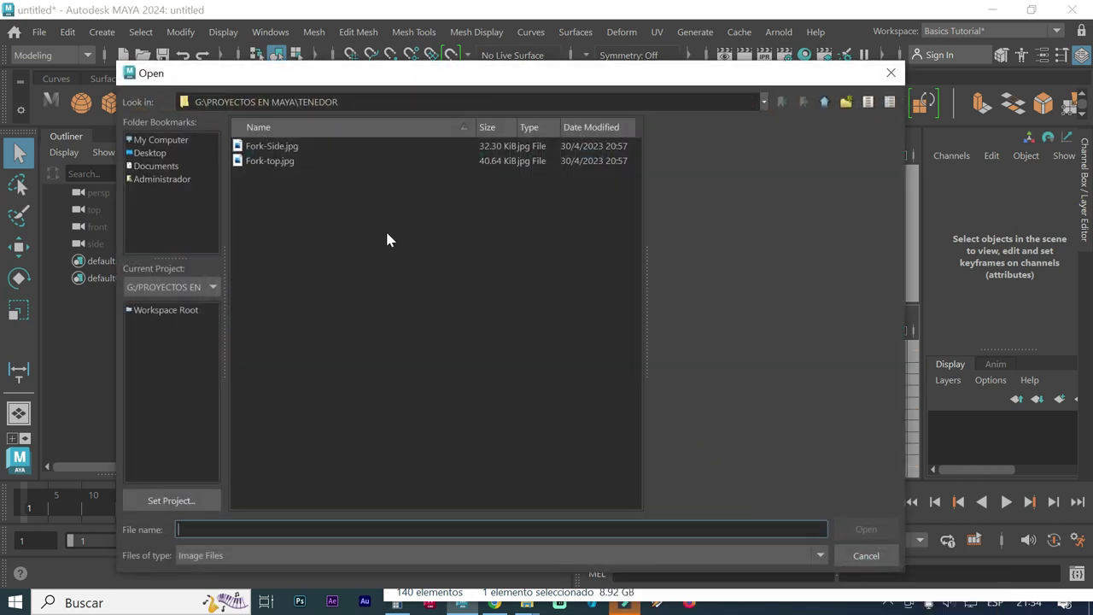
double_click(277, 147)
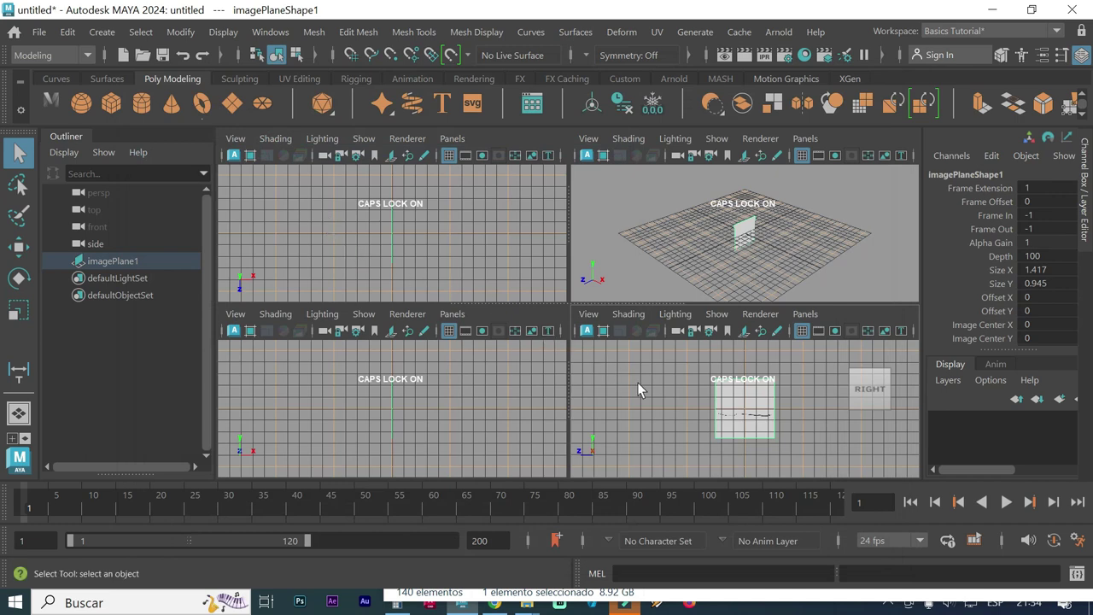
scroll(744, 425, up, 3)
scroll(744, 424, up, 1)
scroll(744, 425, up, 1)
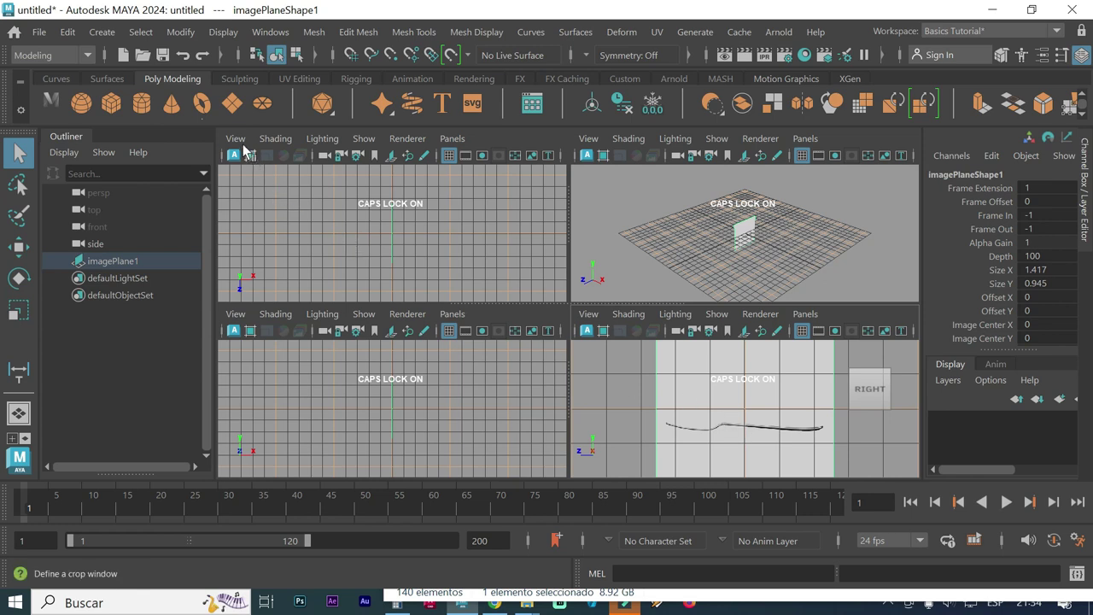
Import Fork-top.jpg as imagePlane2 in the top view and inspect it enlarged
click(280, 225)
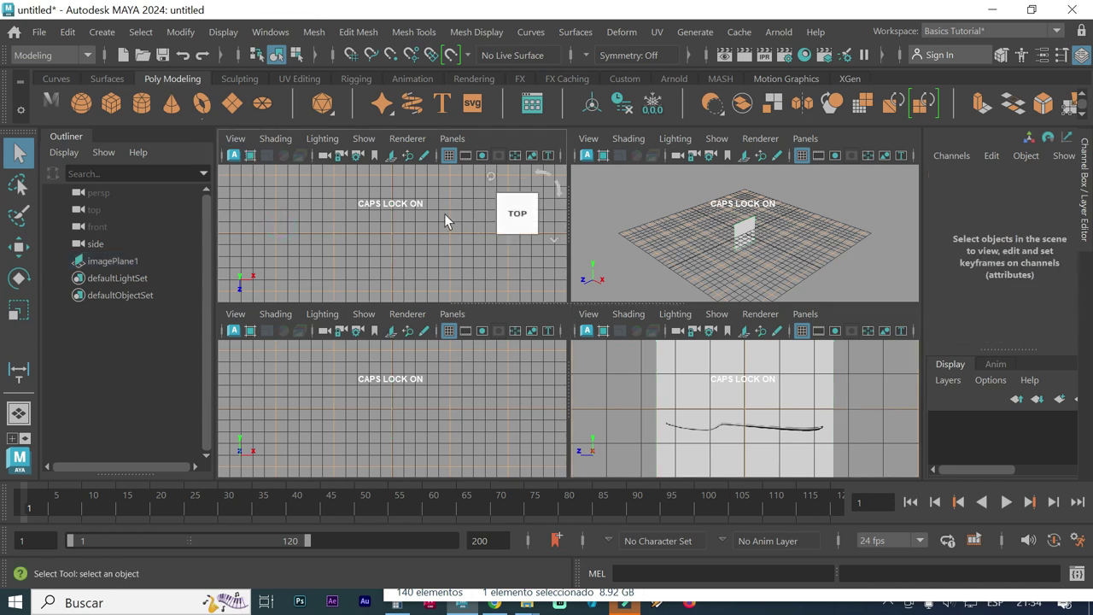
click(237, 140)
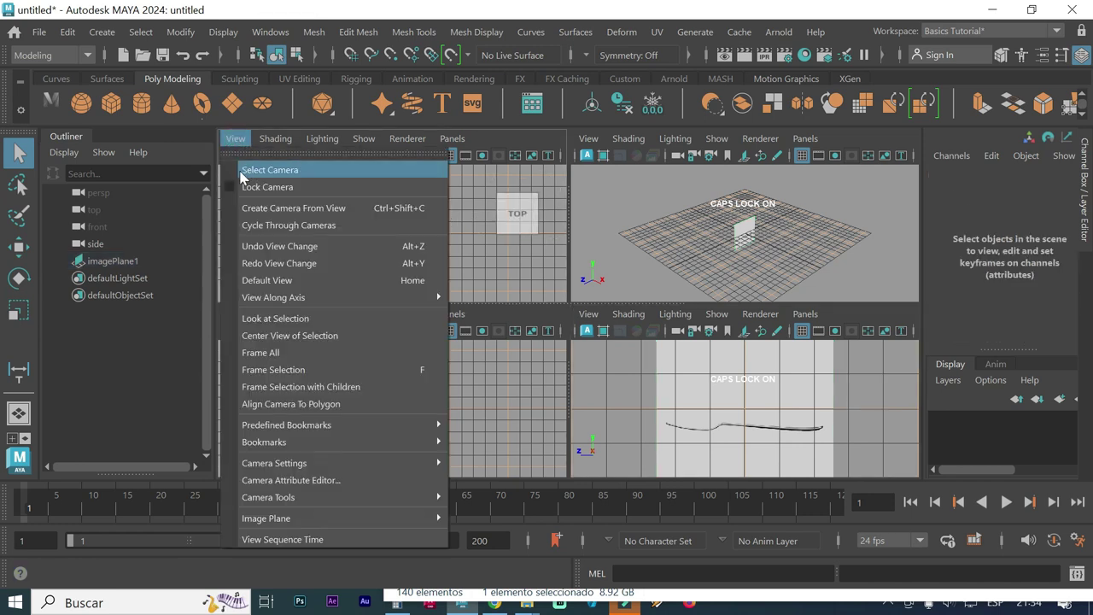
mouse_move(266, 519)
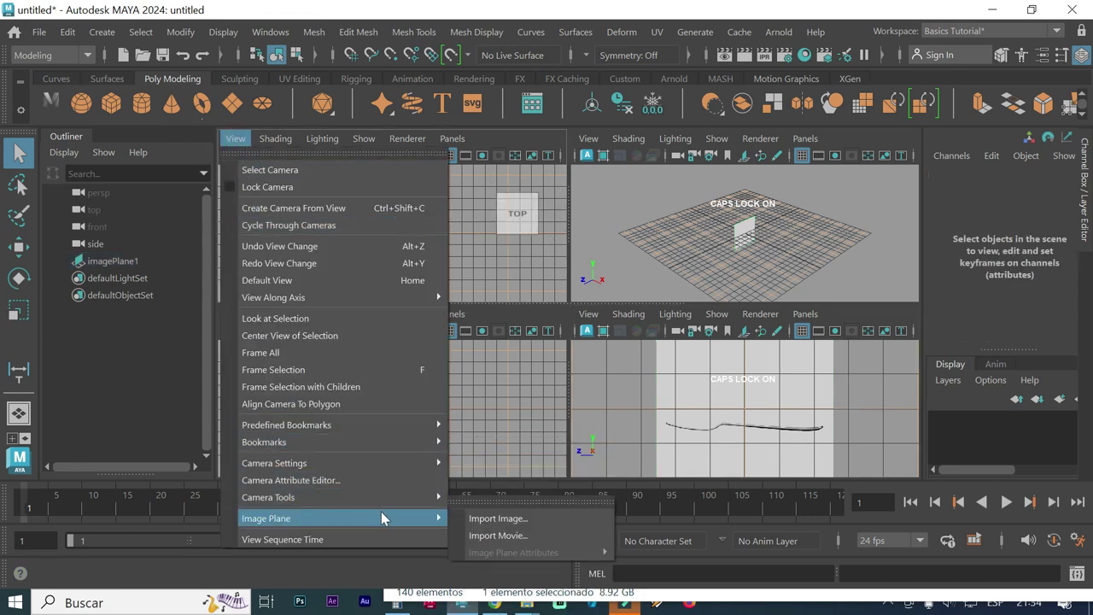
click(491, 519)
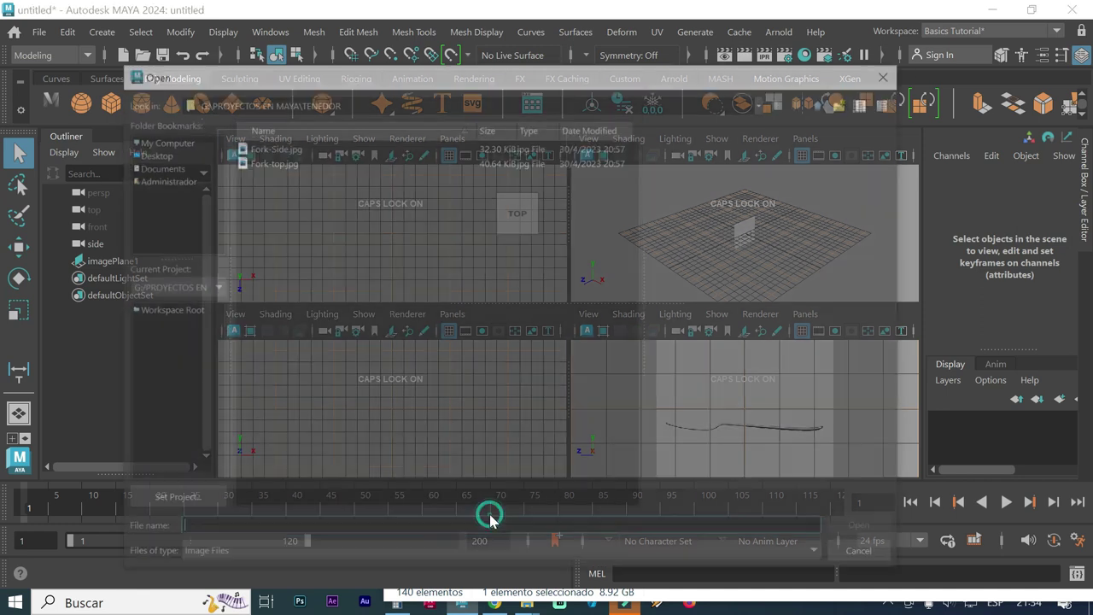
double_click(270, 162)
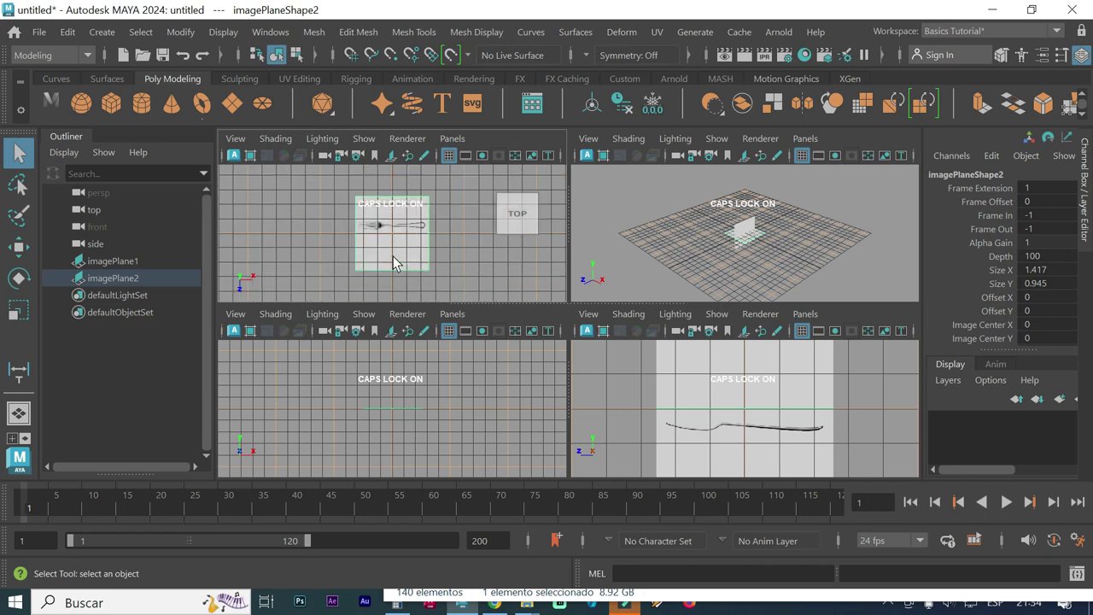
scroll(395, 266, up, 2)
scroll(395, 267, up, 2)
key(space)
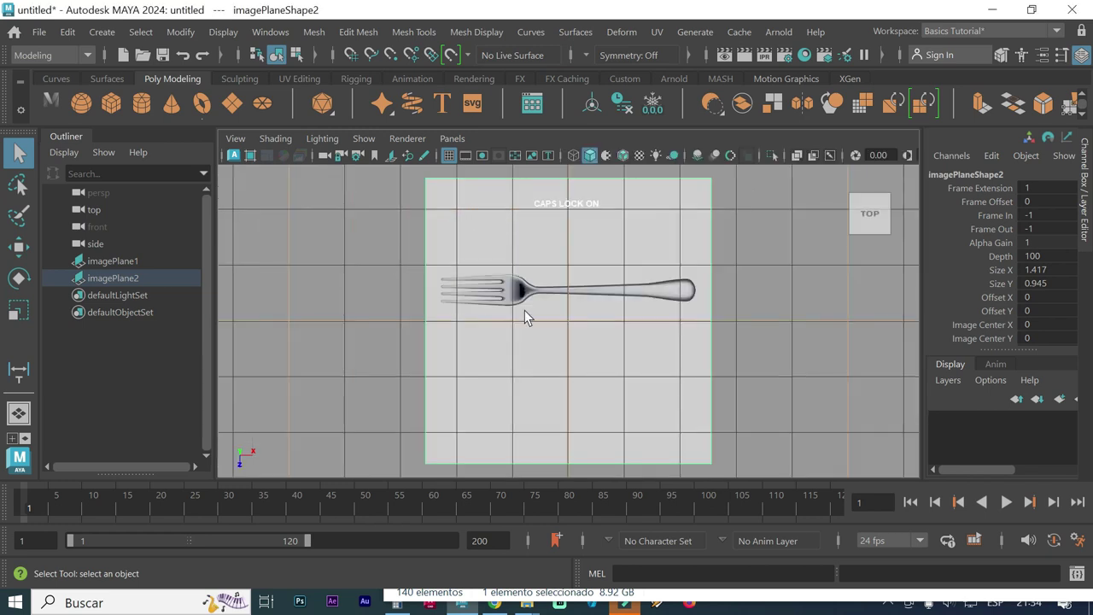
scroll(524, 310, down, 2)
key(space)
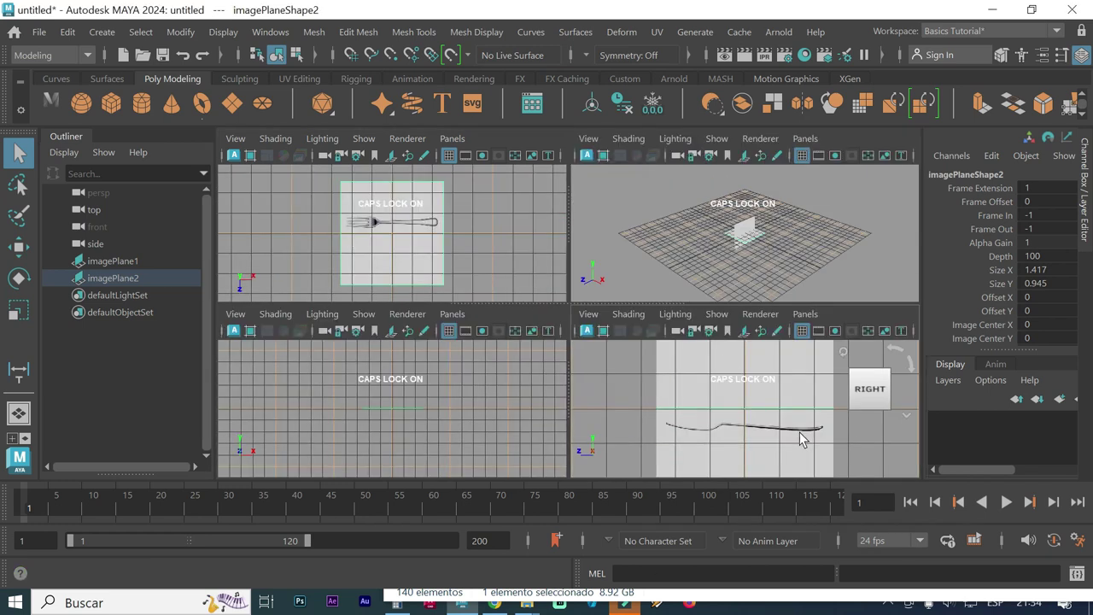
key(space)
key(space)
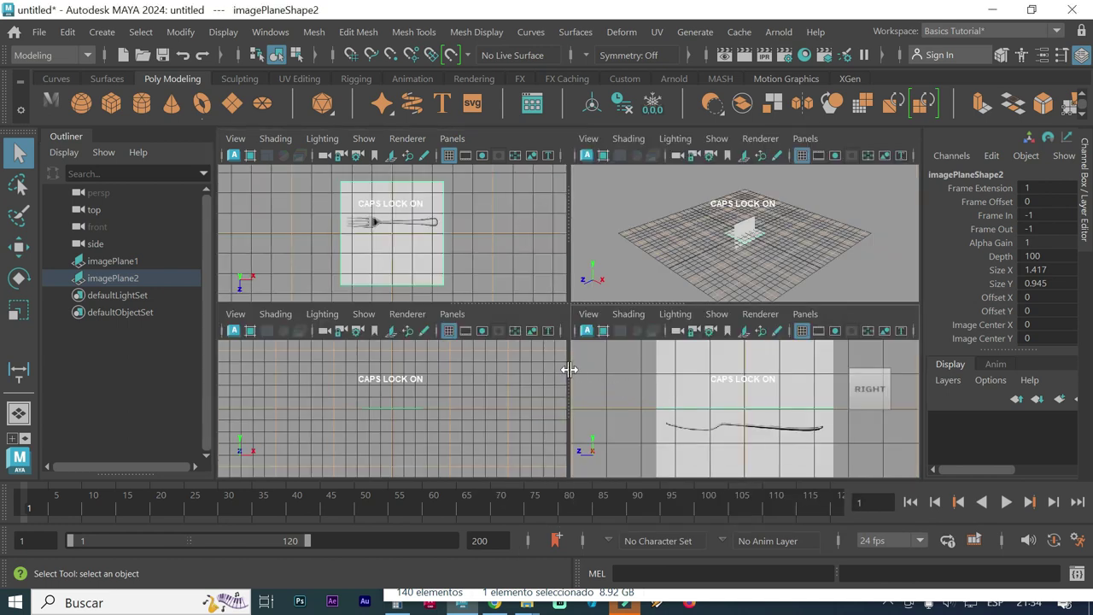
click(263, 34)
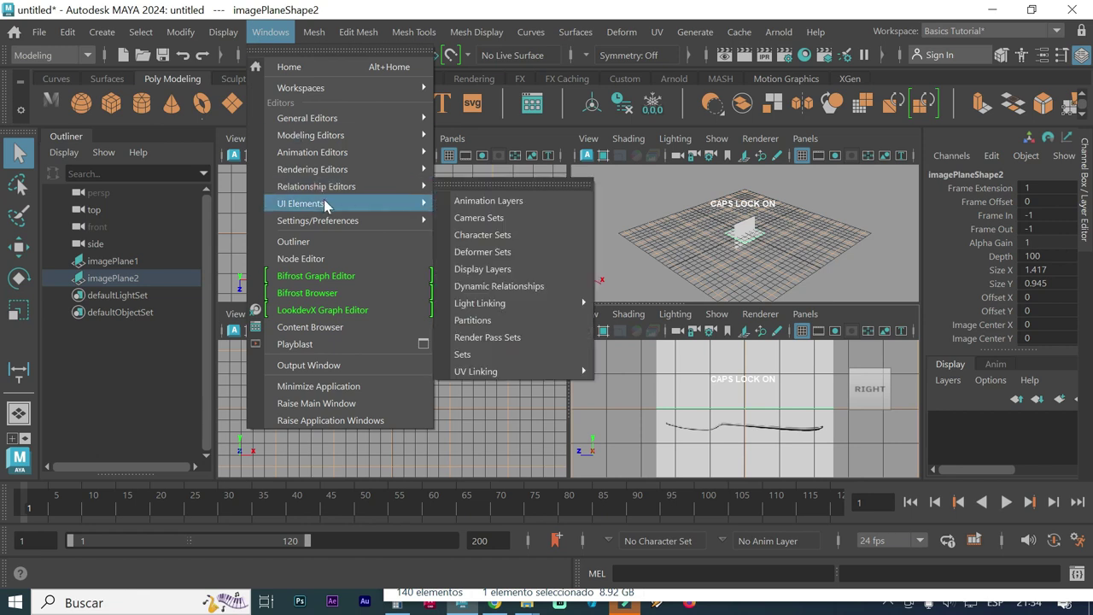
mouse_move(318, 220)
click(462, 231)
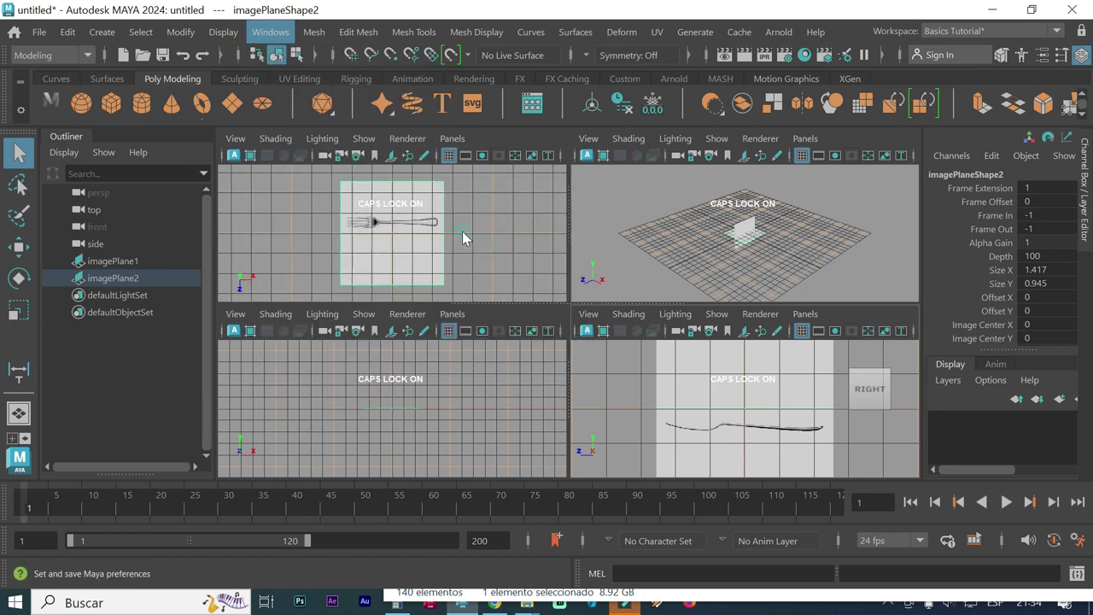
click(139, 287)
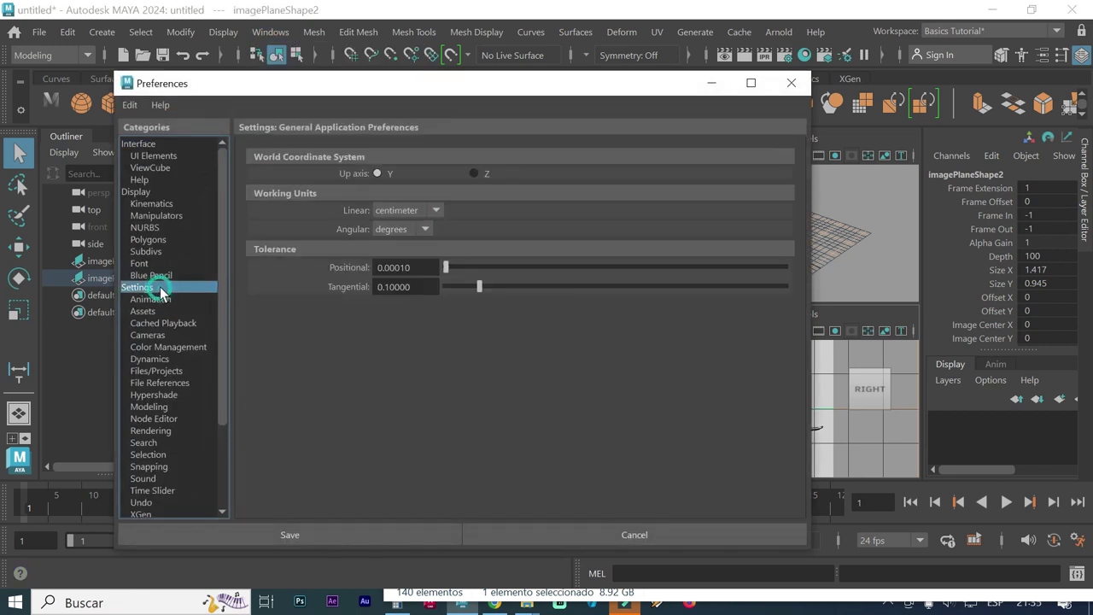
click(792, 84)
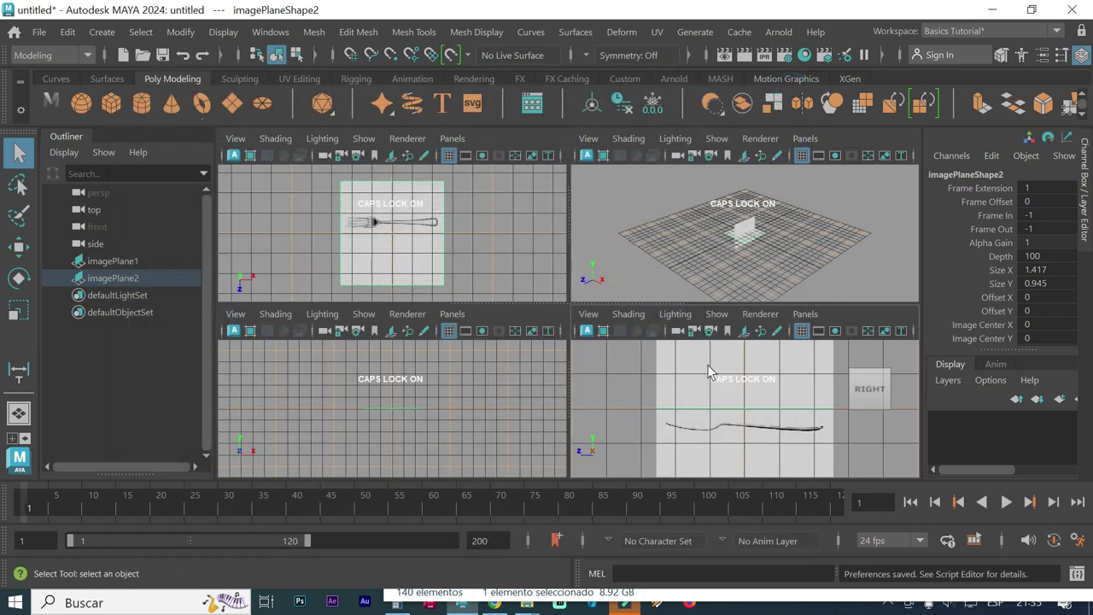
click(720, 417)
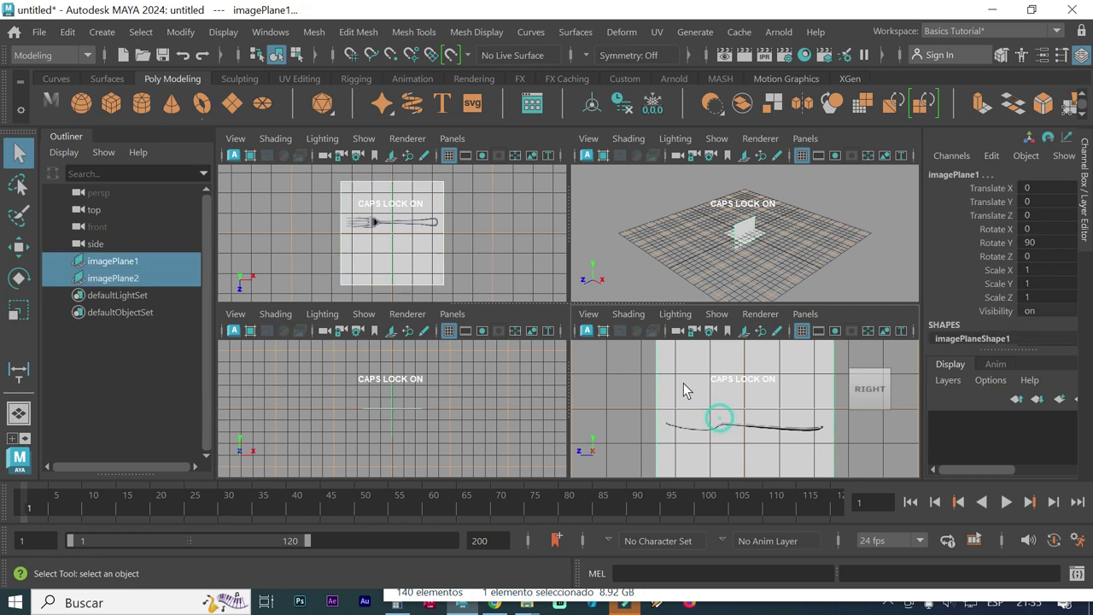
click(619, 391)
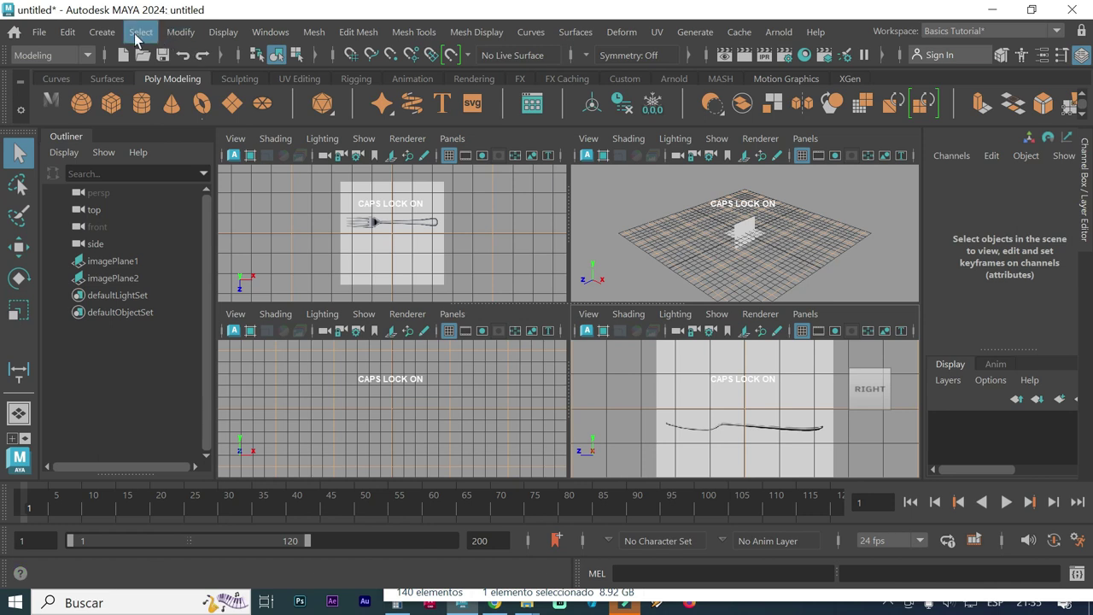
Create a polygon cube 0.5 wide, 0.5 high and 18 deep
click(115, 36)
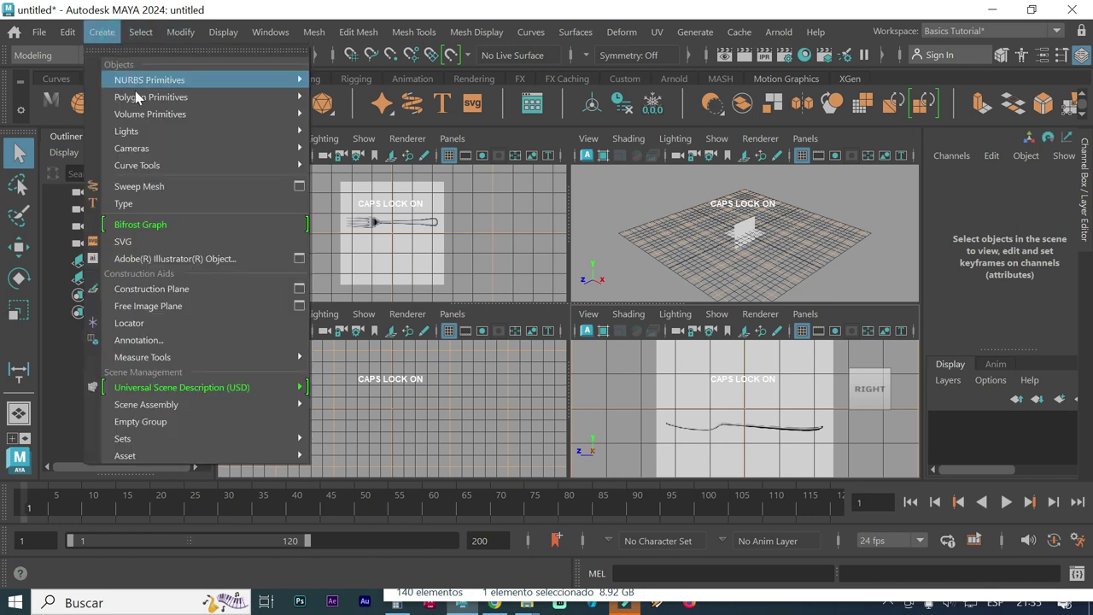
mouse_move(151, 97)
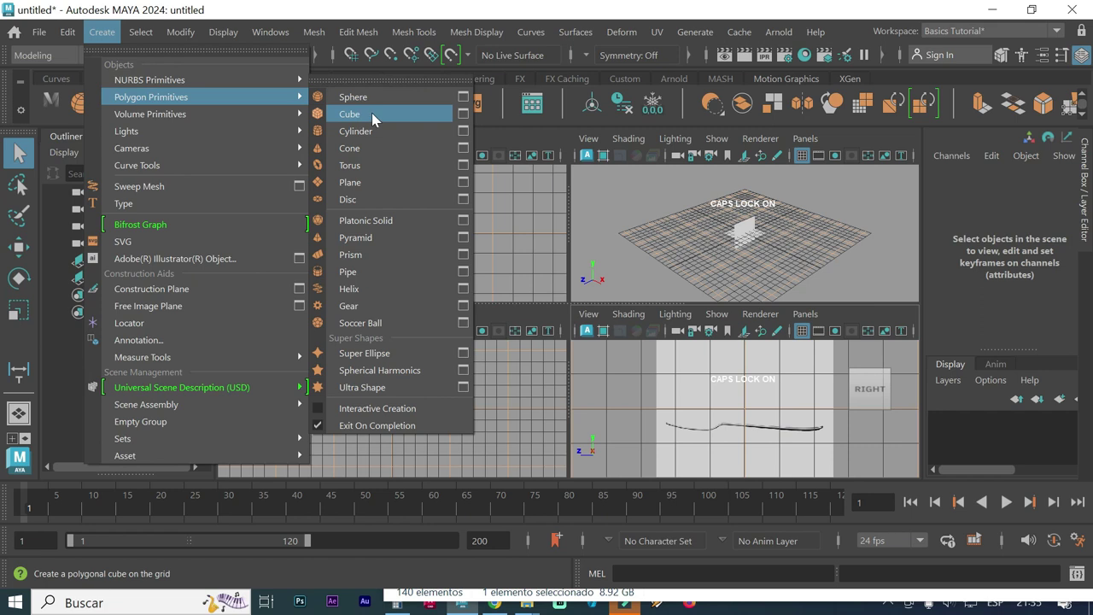
click(463, 114)
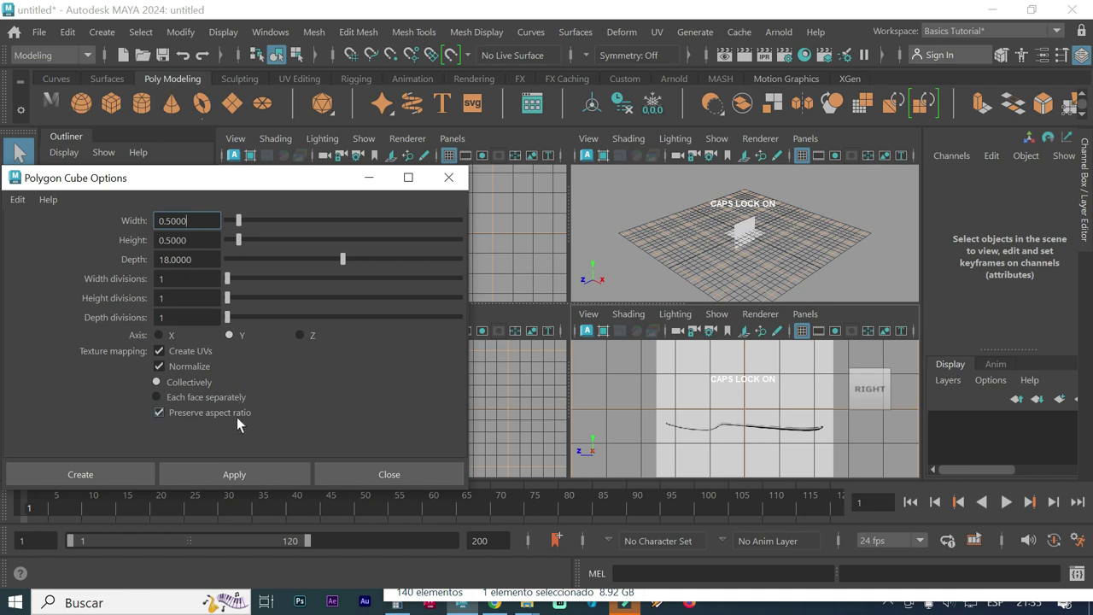
click(232, 466)
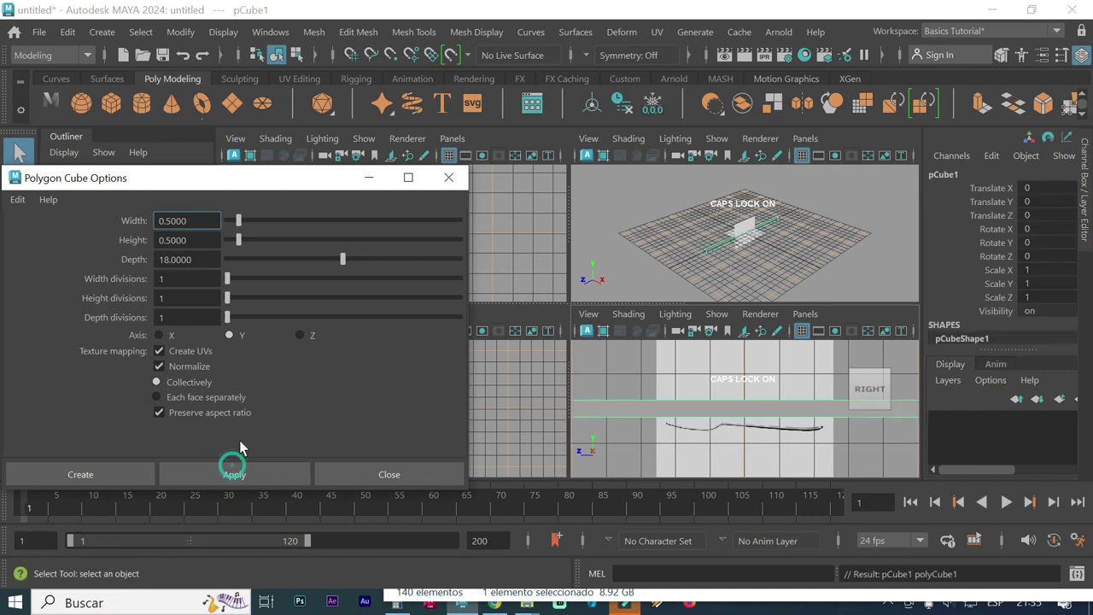
key(alt)
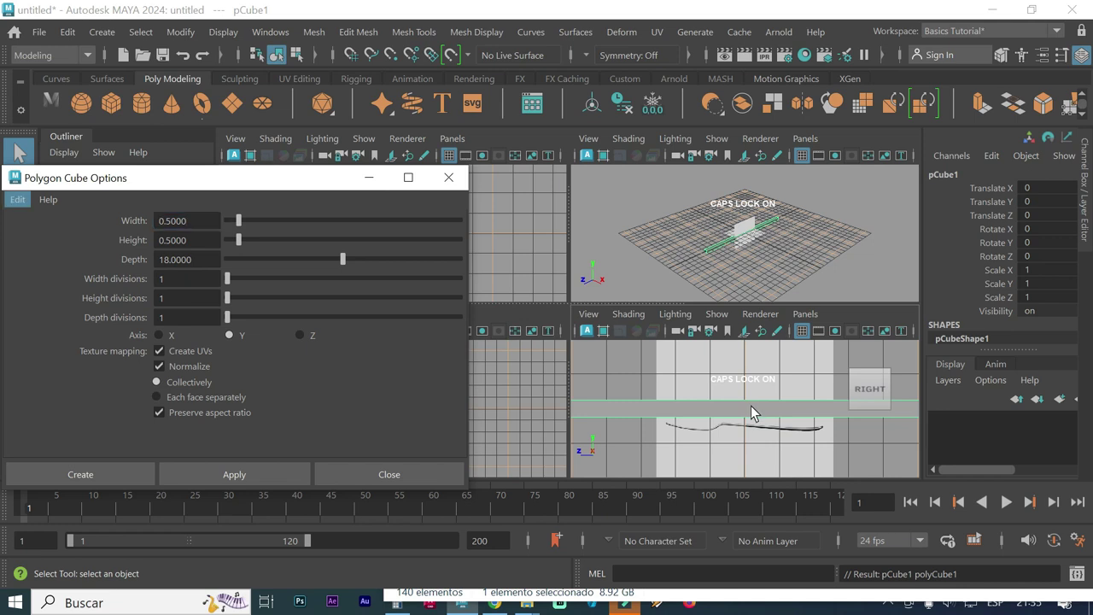
Maximize the side view and select the side reference image plane
key(space)
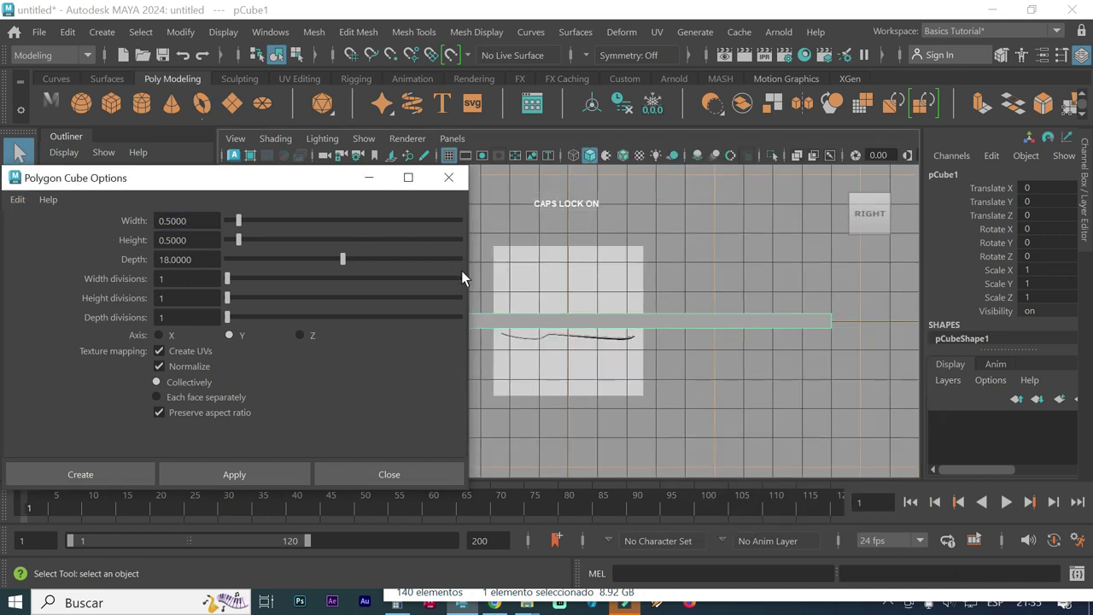
drag(467, 273, 253, 275)
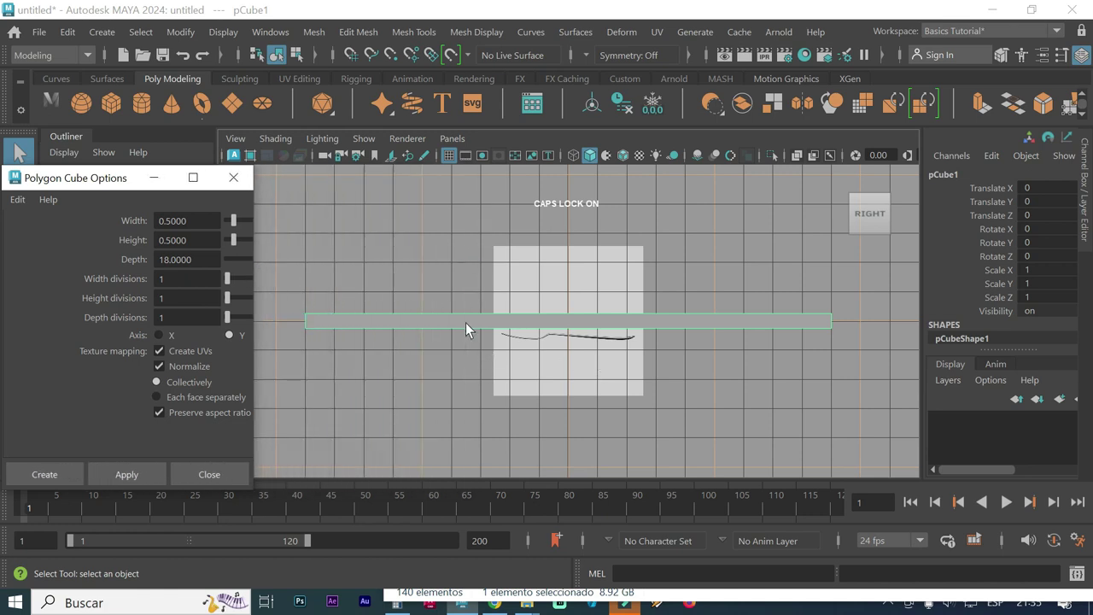
click(584, 261)
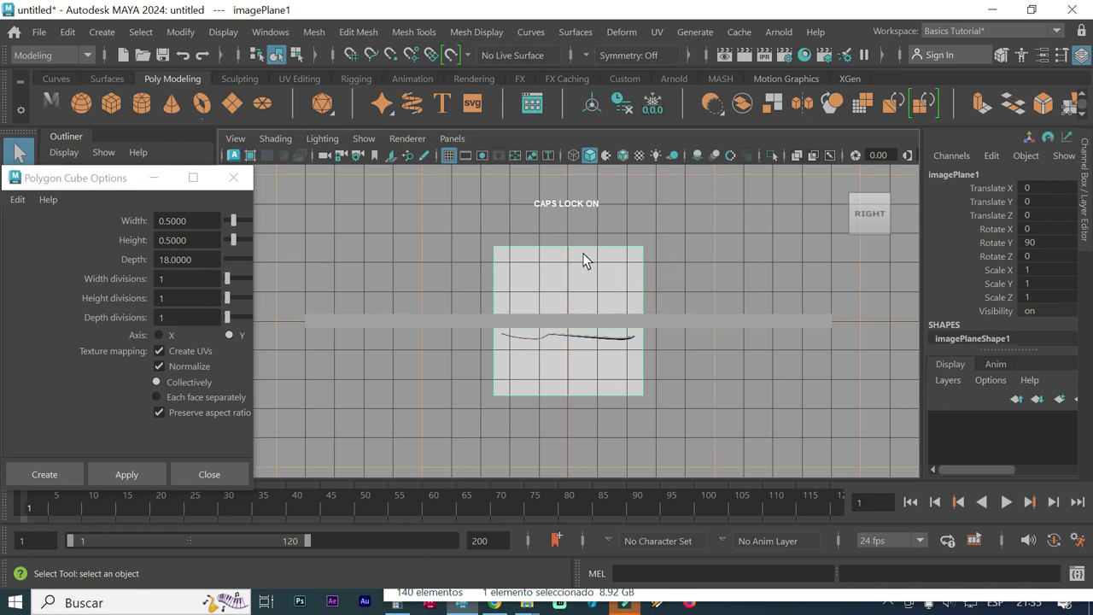
Scale the side reference image uniformly to about 3.97 so the fork spans the bar
key(r)
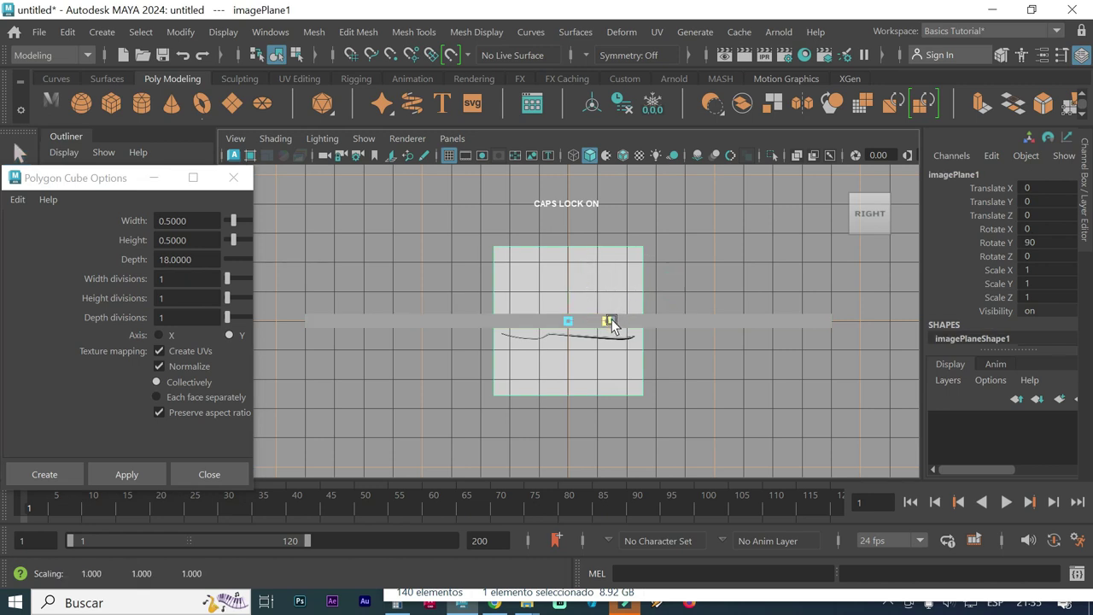
drag(612, 325, 625, 328)
key(ctrl+z)
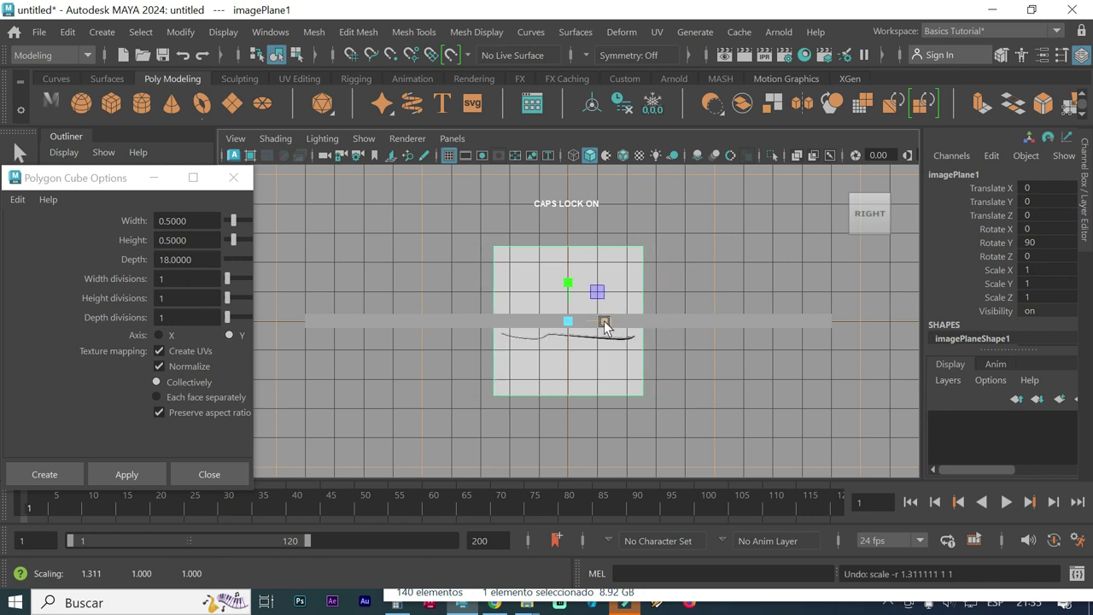
mouse_move(574, 328)
mouse_down()
mouse_move(801, 282)
mouse_move(880, 285)
mouse_up()
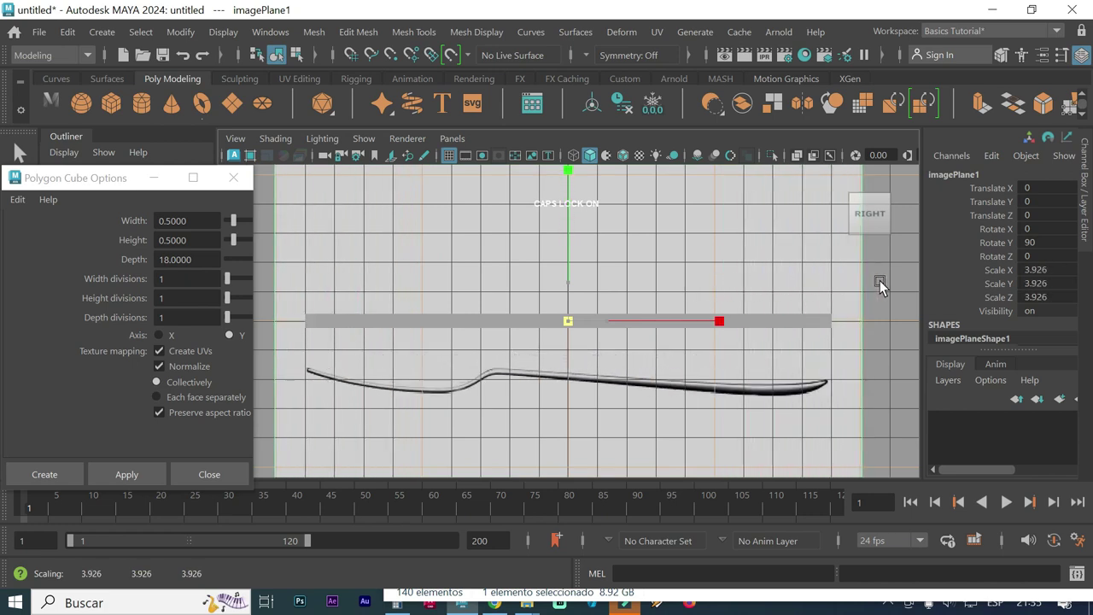
drag(880, 282, 884, 281)
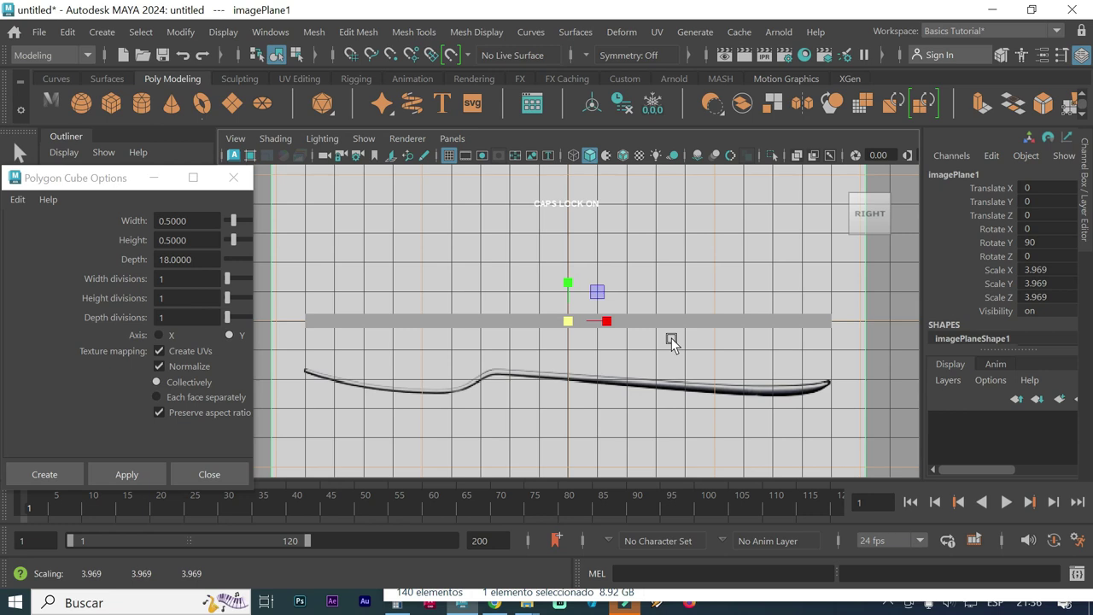
key(space)
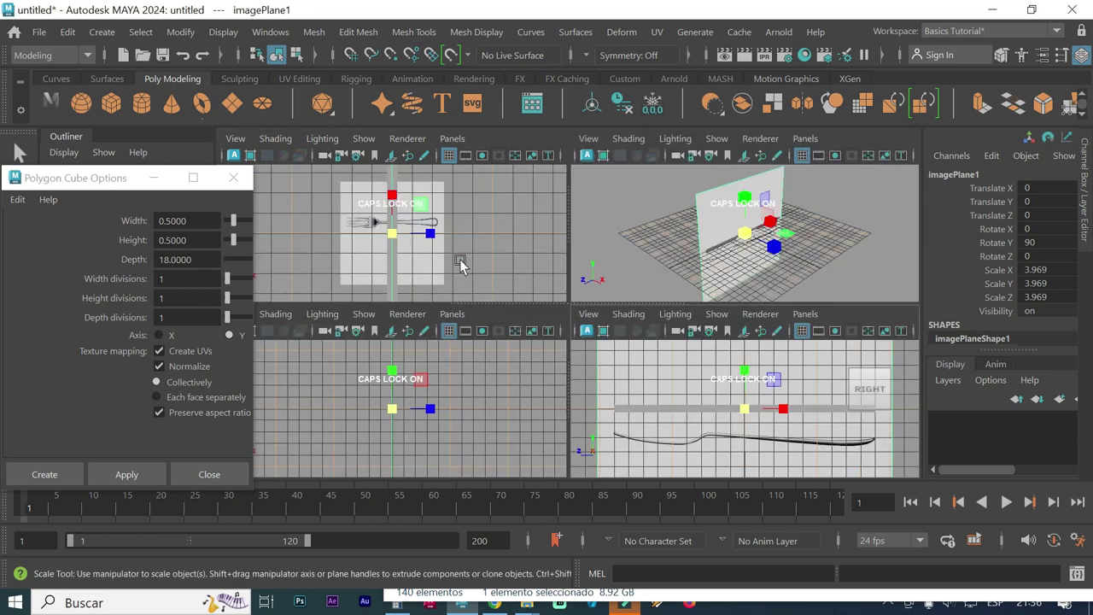
Maximize the top view and select the top fork image plane
click(419, 238)
key(space)
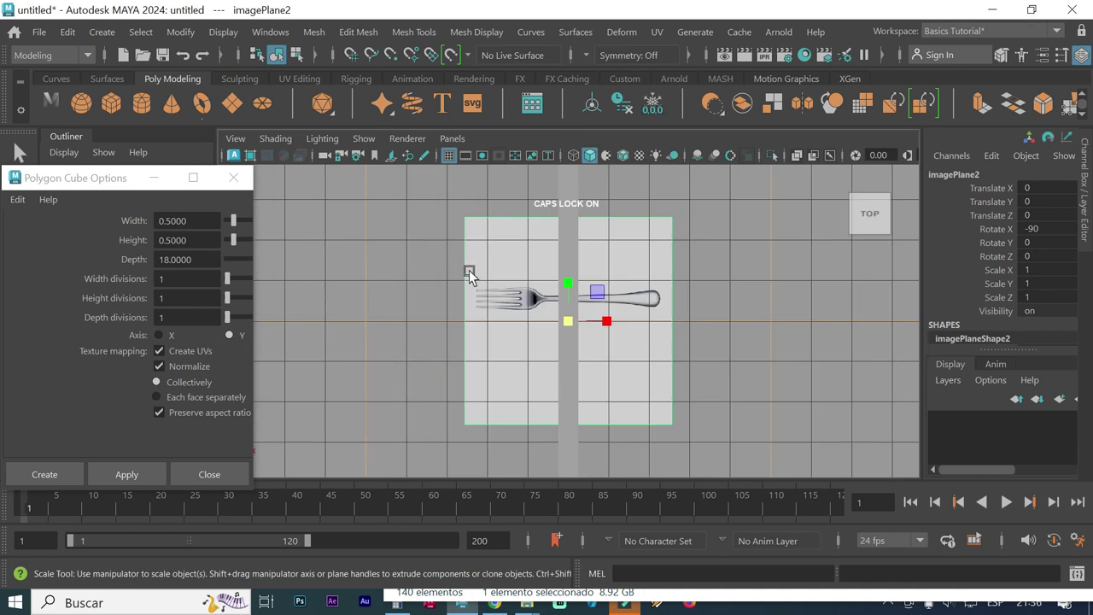
key(w)
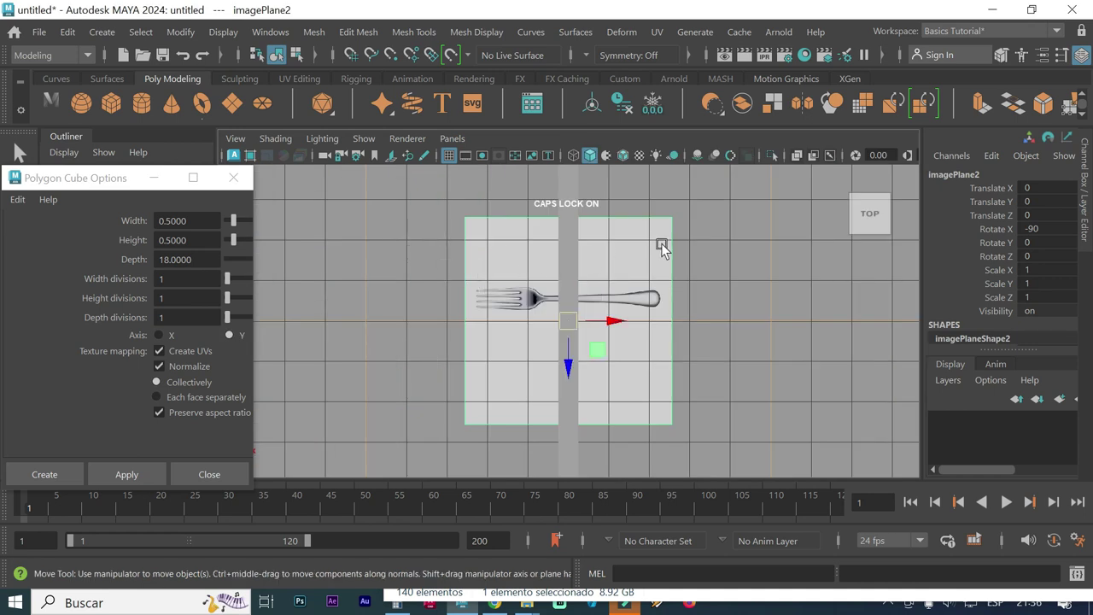
click(681, 238)
click(656, 241)
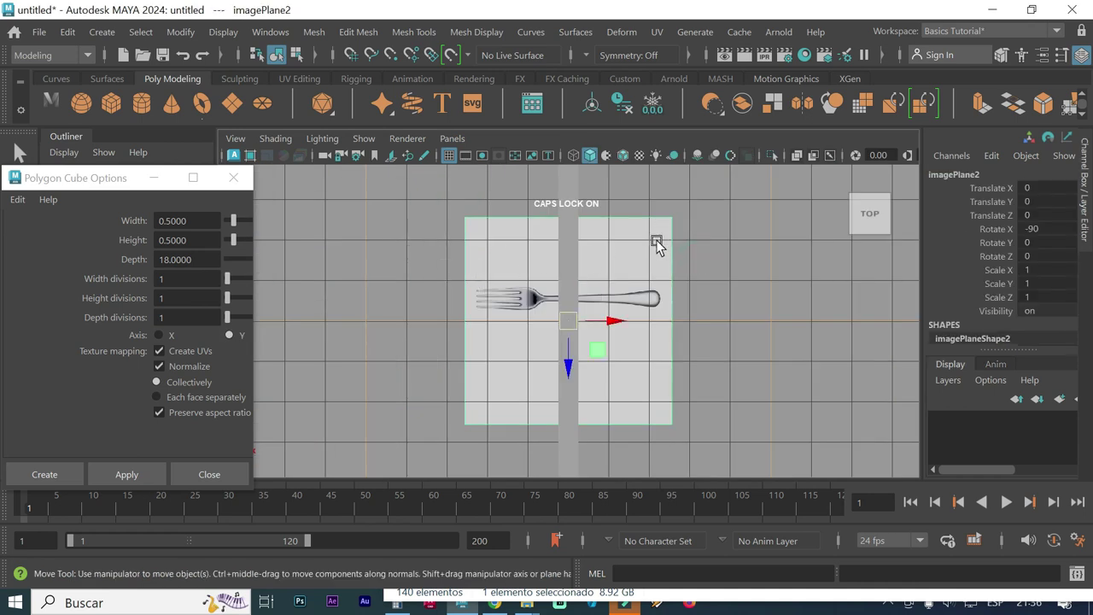
key(r)
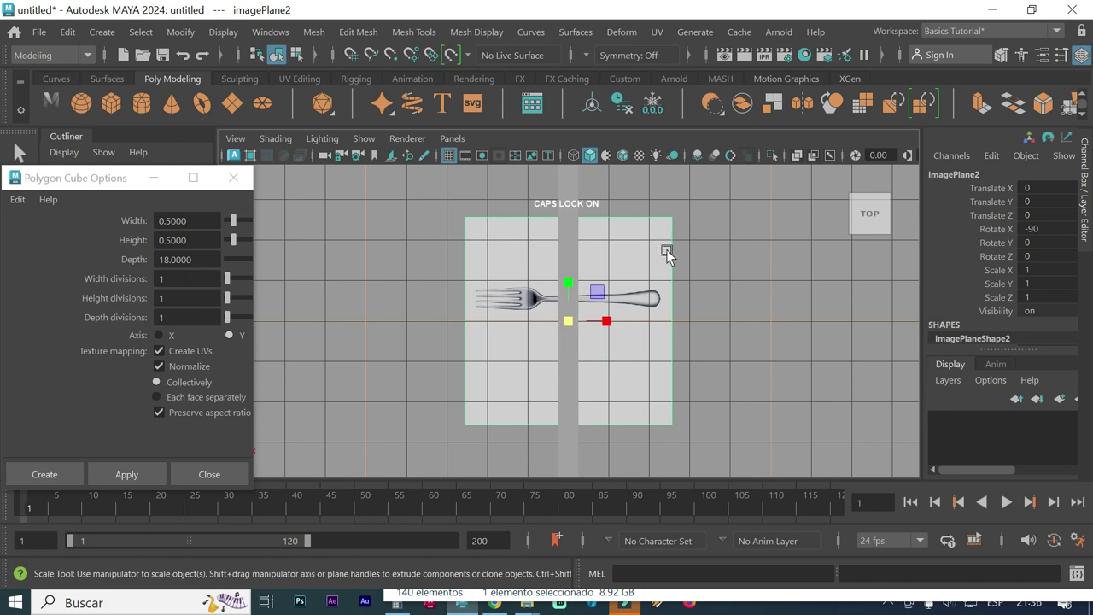
Rotate the top fork image plane to Rotate Y 90
key(e)
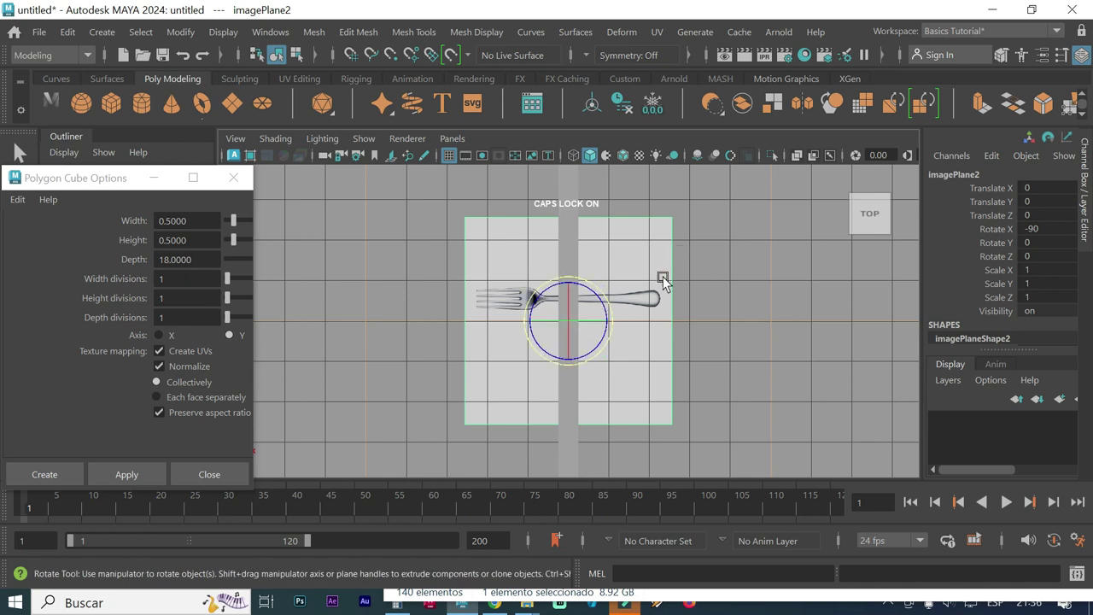
click(600, 314)
drag(600, 314, 922, 236)
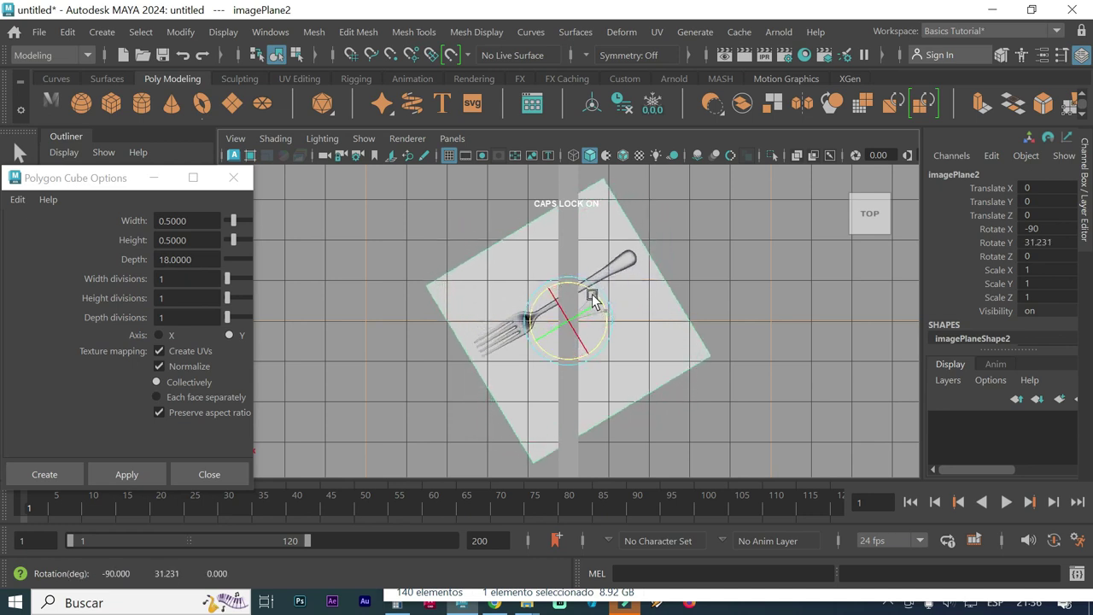
double_click(1044, 243)
text(90)
key(Return)
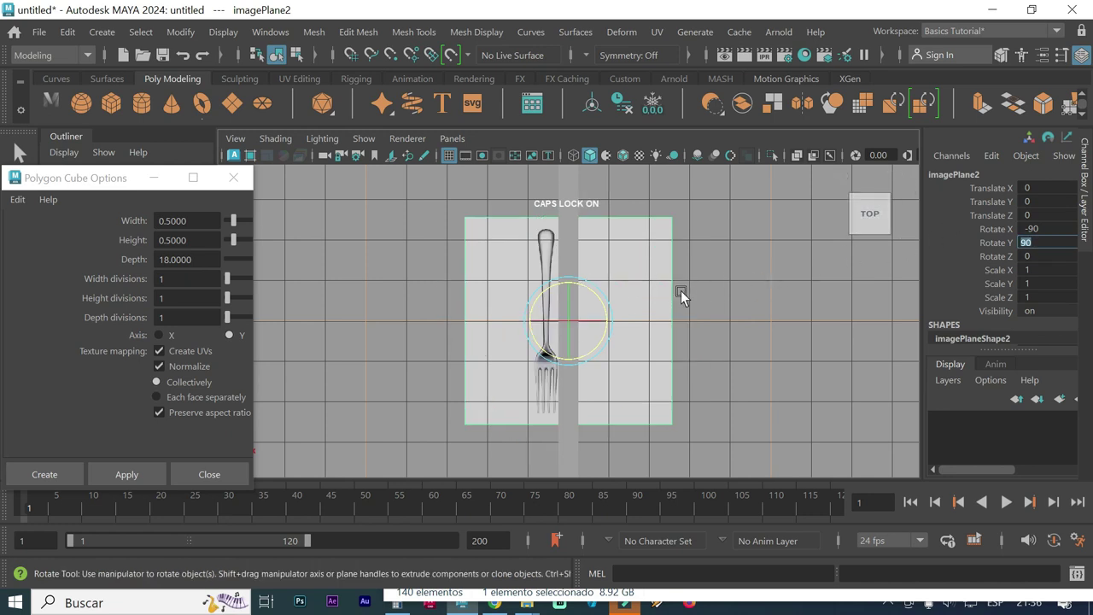
scroll(681, 290, down, 2)
scroll(681, 290, down, 1)
scroll(681, 291, down, 1)
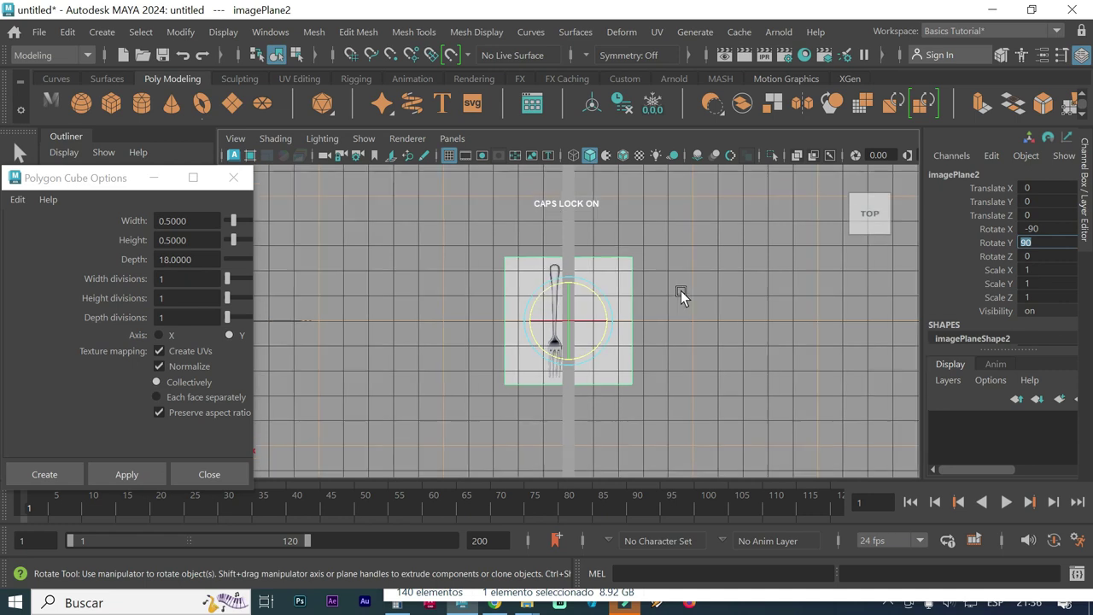
scroll(681, 290, down, 1)
scroll(680, 291, down, 1)
scroll(680, 290, down, 1)
scroll(681, 291, down, 1)
scroll(681, 290, down, 1)
scroll(681, 290, down, 1)
key(Return)
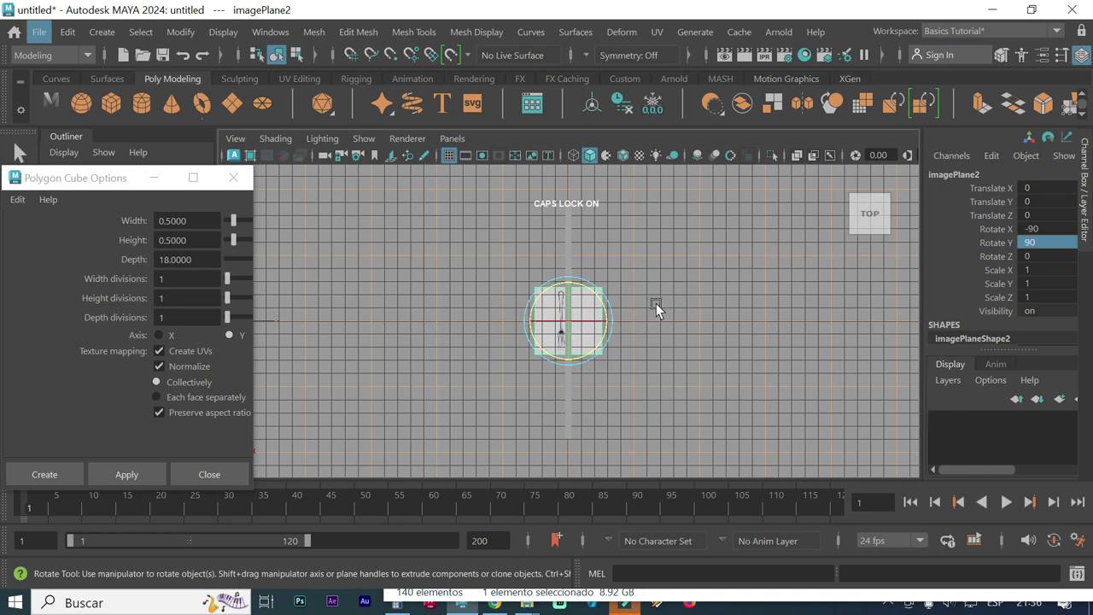
Scale the top fork image plane uniformly to 3.968
key(r)
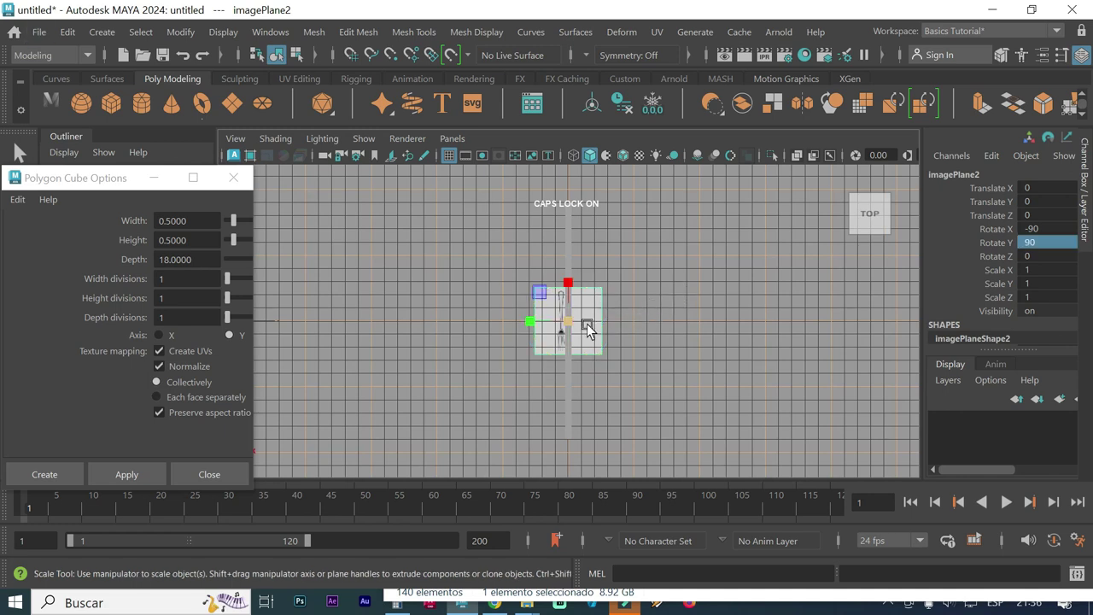
mouse_move(571, 323)
mouse_down()
mouse_move(644, 328)
mouse_move(706, 358)
mouse_up()
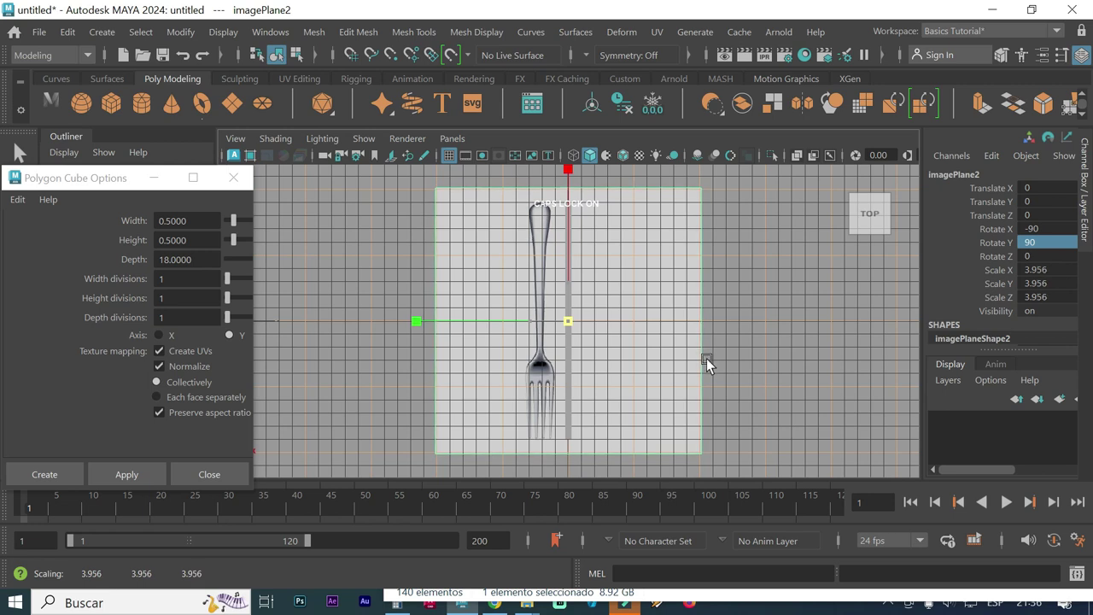
middle_drag(581, 419, 570, 441)
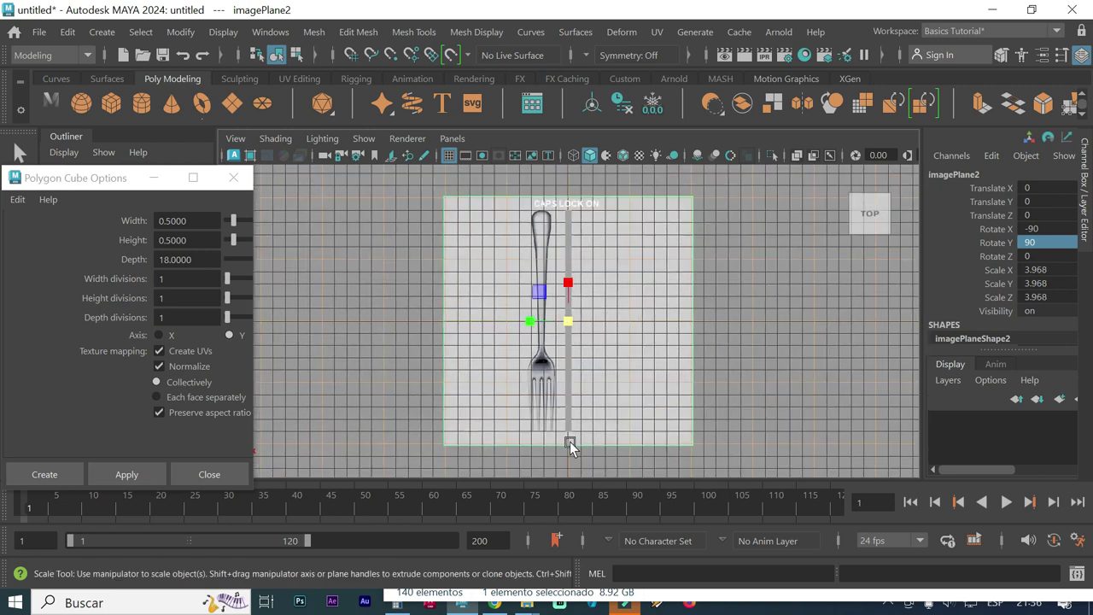
scroll(570, 443, up, 1)
scroll(568, 450, up, 1)
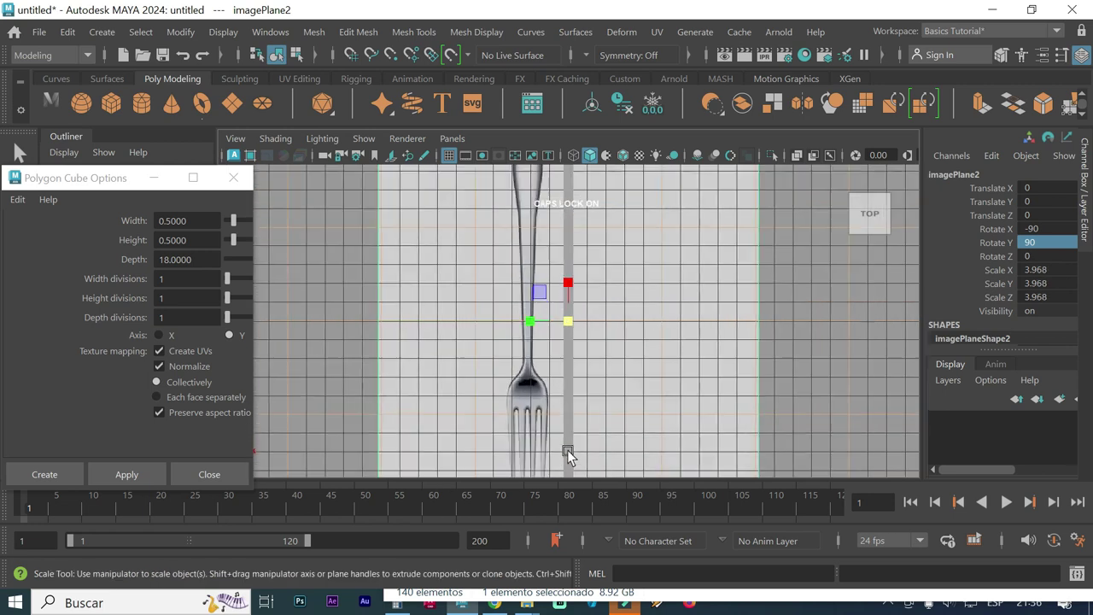
scroll(567, 451, down, 1)
middle_drag(627, 239, 628, 246)
middle_drag(610, 230, 606, 225)
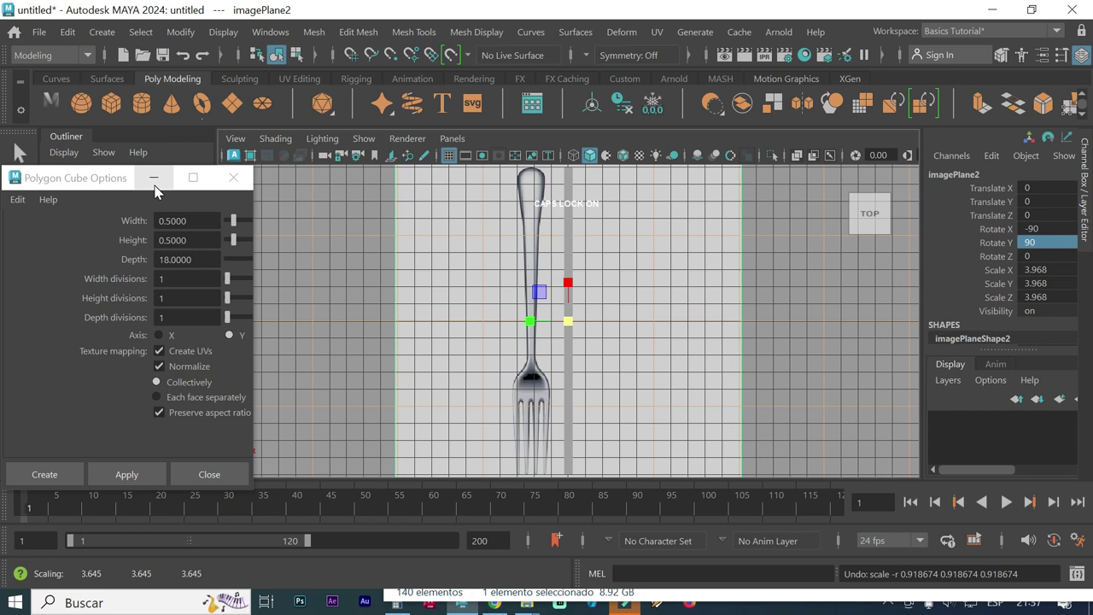
Minimize the Polygon Cube Options window and switch to the Move tool
click(155, 179)
drag(800, 373, 727, 334)
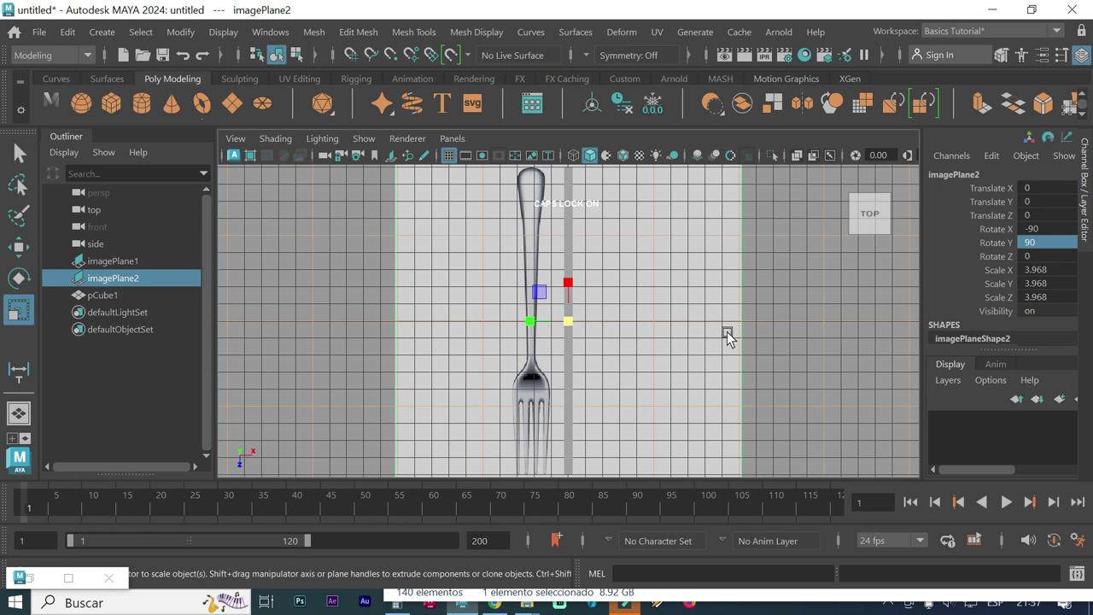
key(w)
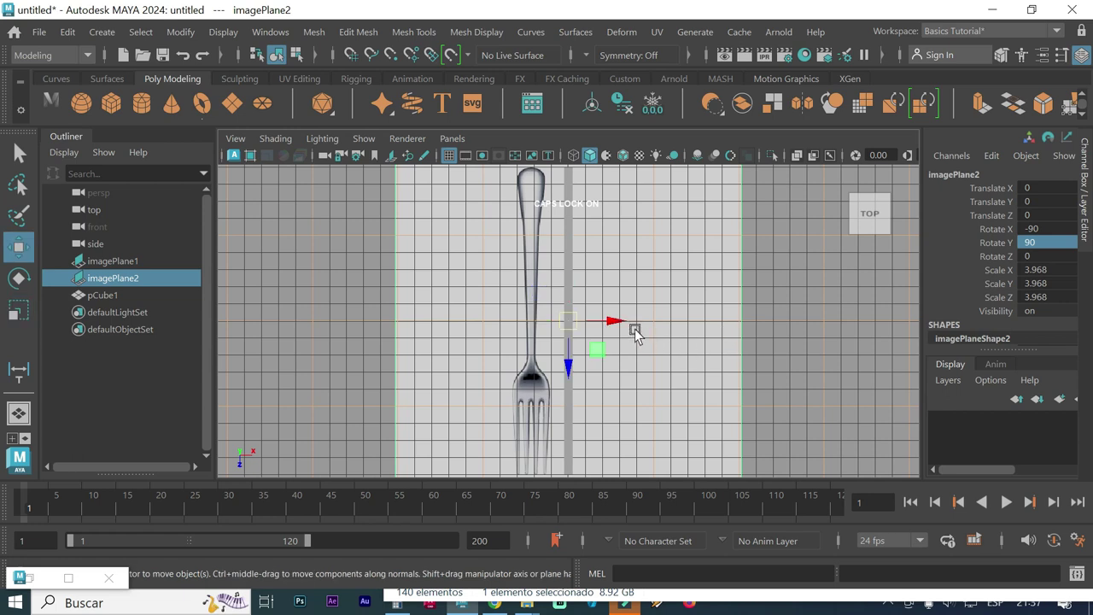
Slide the top fork image along X to Translate X 2.203
drag(618, 321, 653, 323)
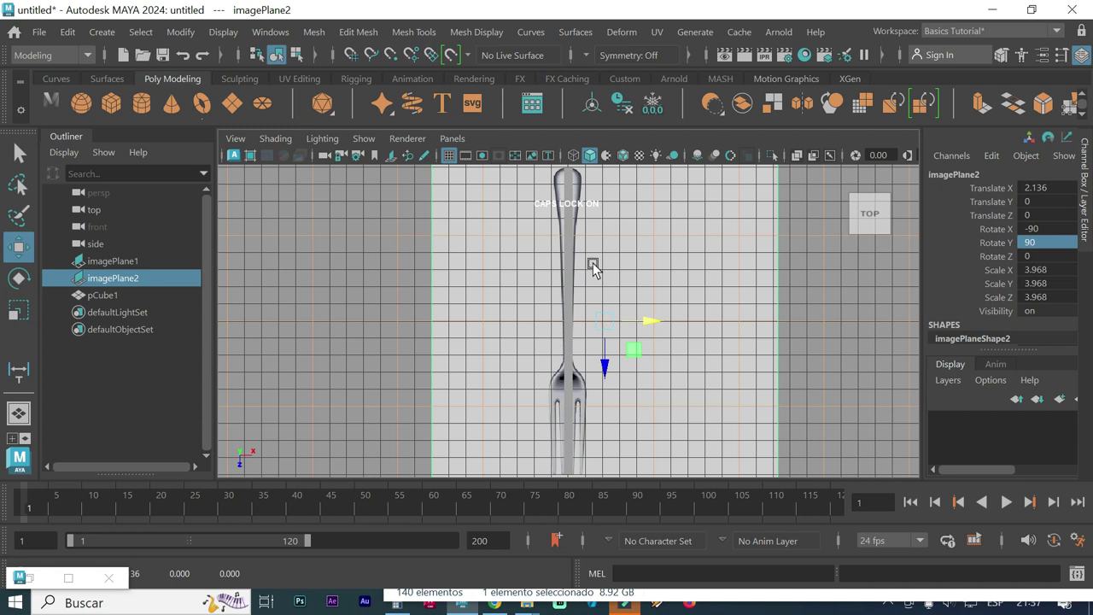
drag(651, 321, 654, 321)
scroll(593, 337, up, 2)
scroll(593, 336, up, 1)
scroll(593, 335, down, 1)
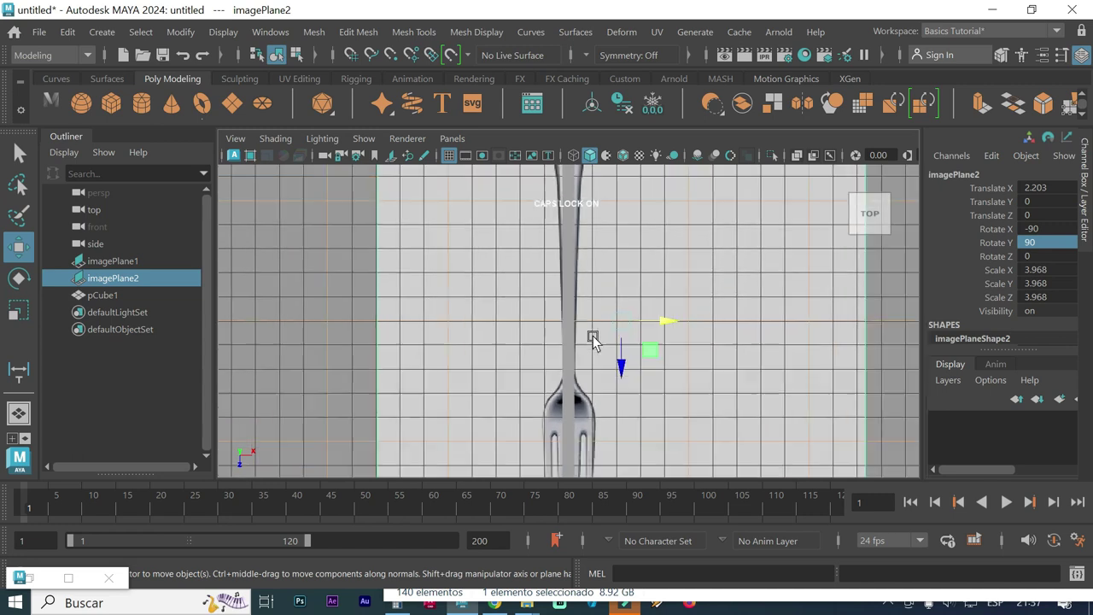
scroll(593, 335, down, 1)
Raise the side fork image to Translate Y 1.966 to line up with the bar
key(space)
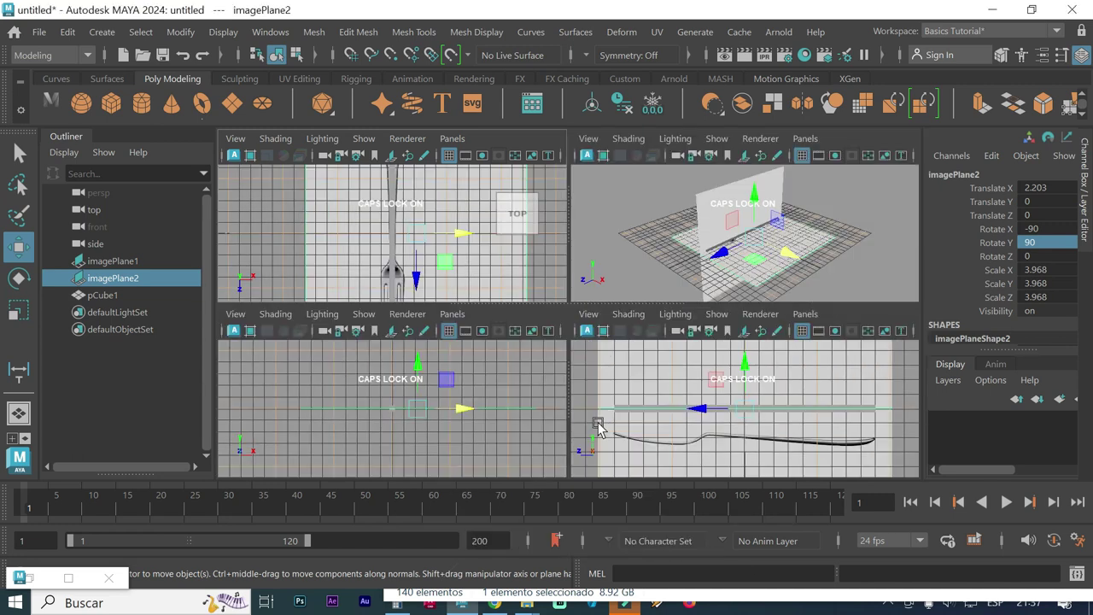
key(space)
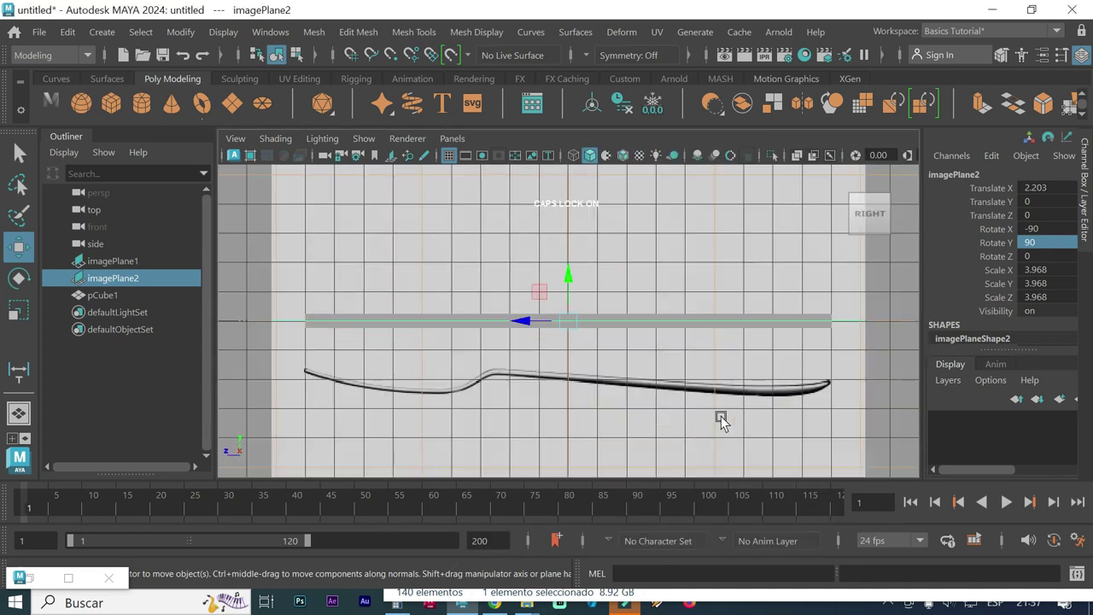
click(867, 414)
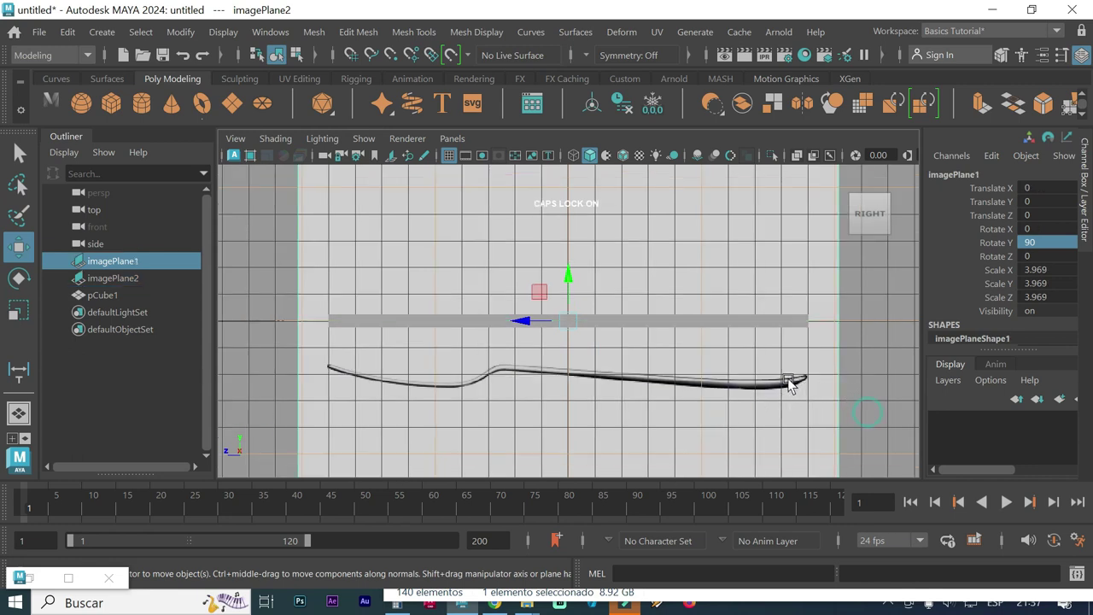
drag(568, 282, 567, 231)
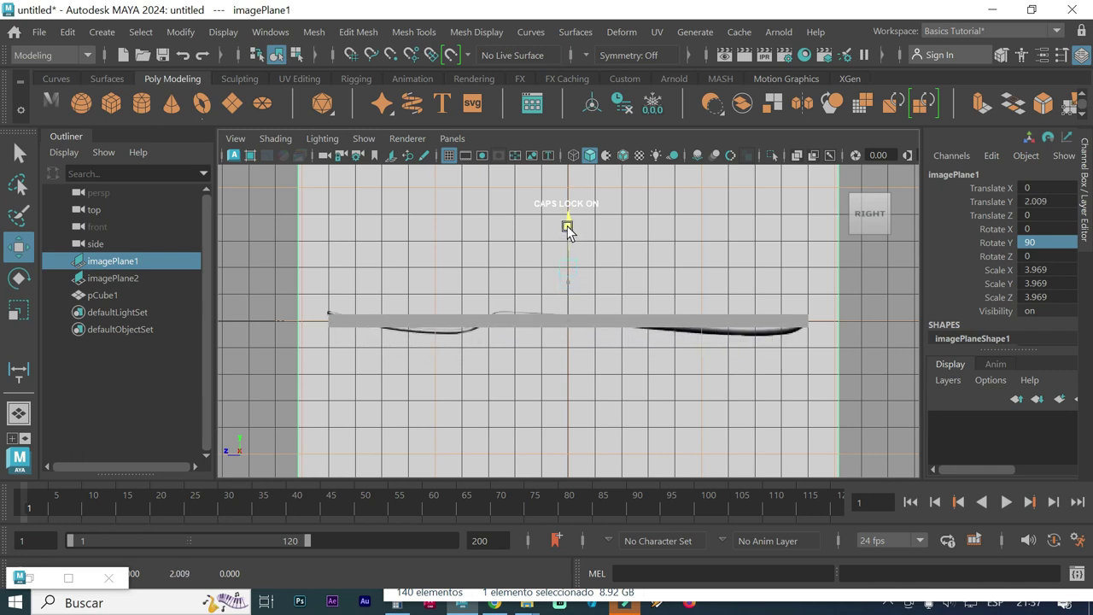
drag(568, 231, 567, 232)
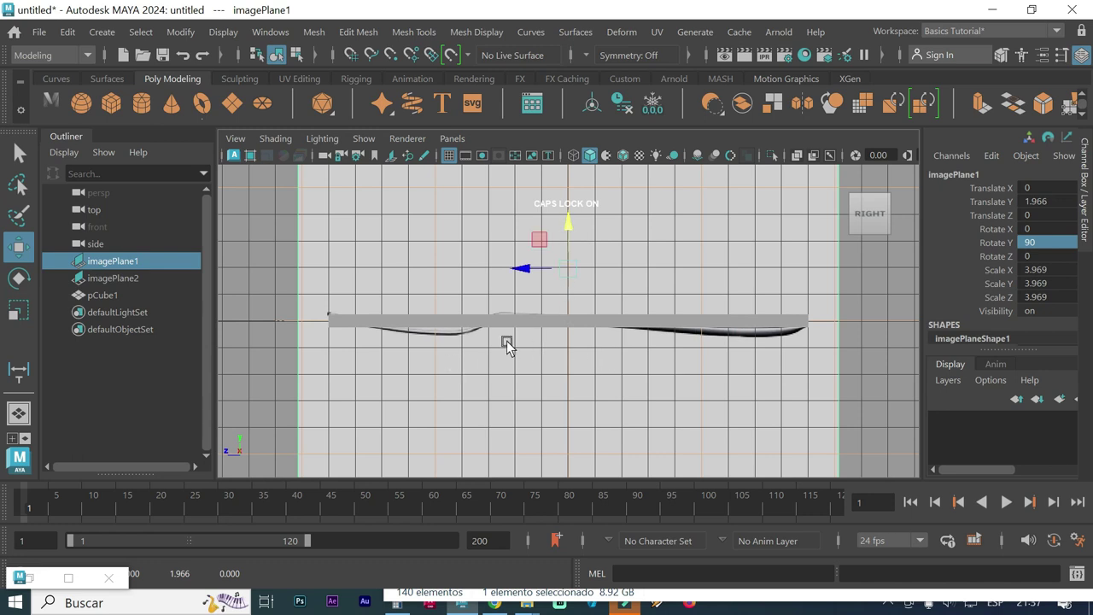
key(space)
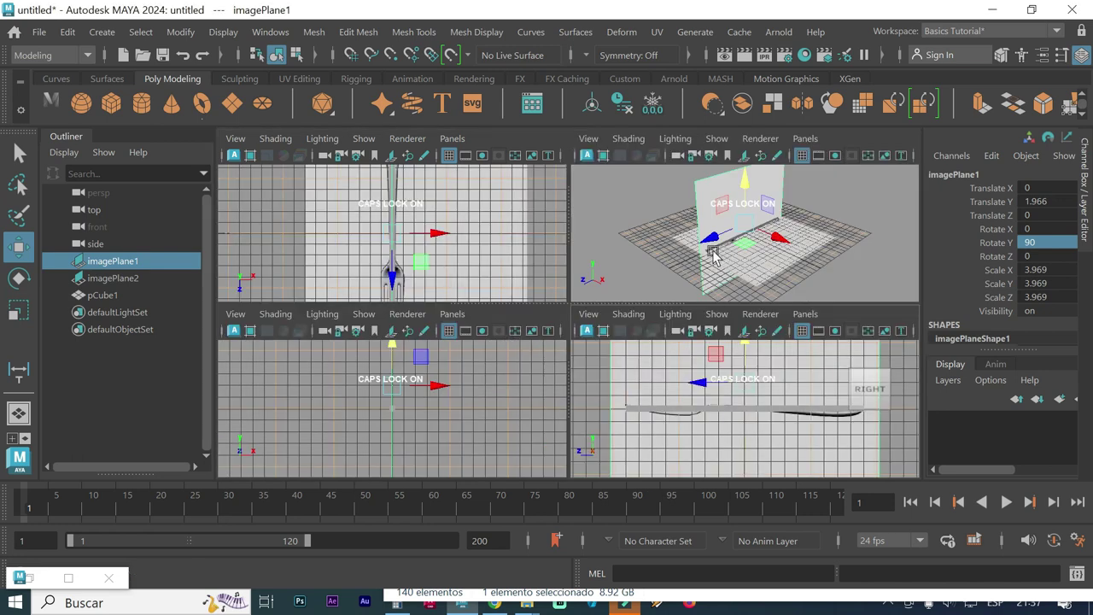
Maximize the perspective view and zoom to inspect the aligned references
click(739, 246)
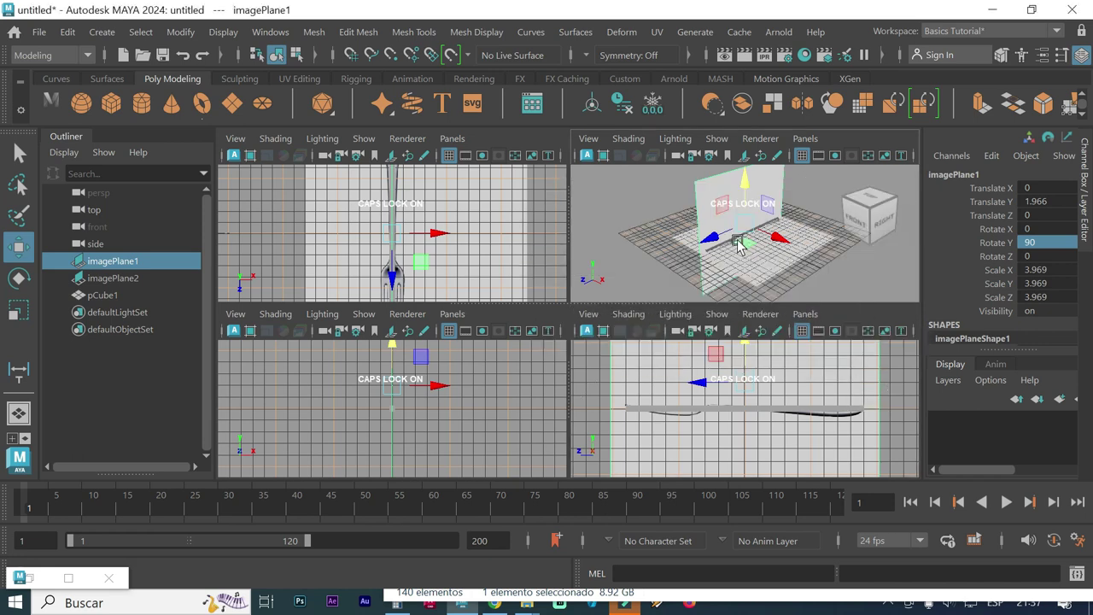
key(space)
scroll(547, 373, up, 2)
scroll(547, 354, up, 2)
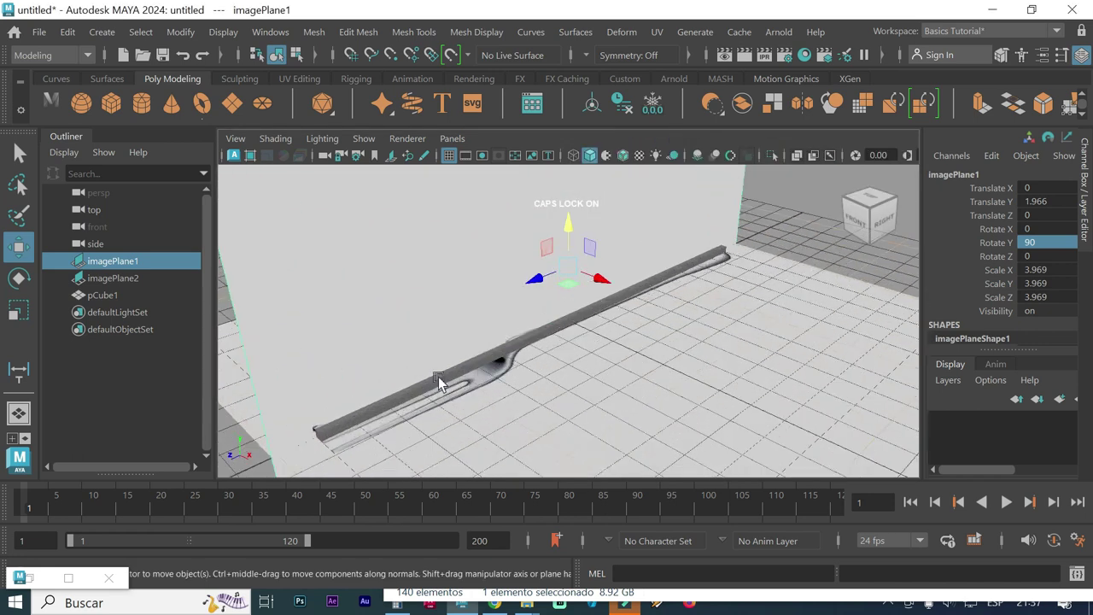
scroll(378, 416, down, 2)
scroll(378, 419, down, 2)
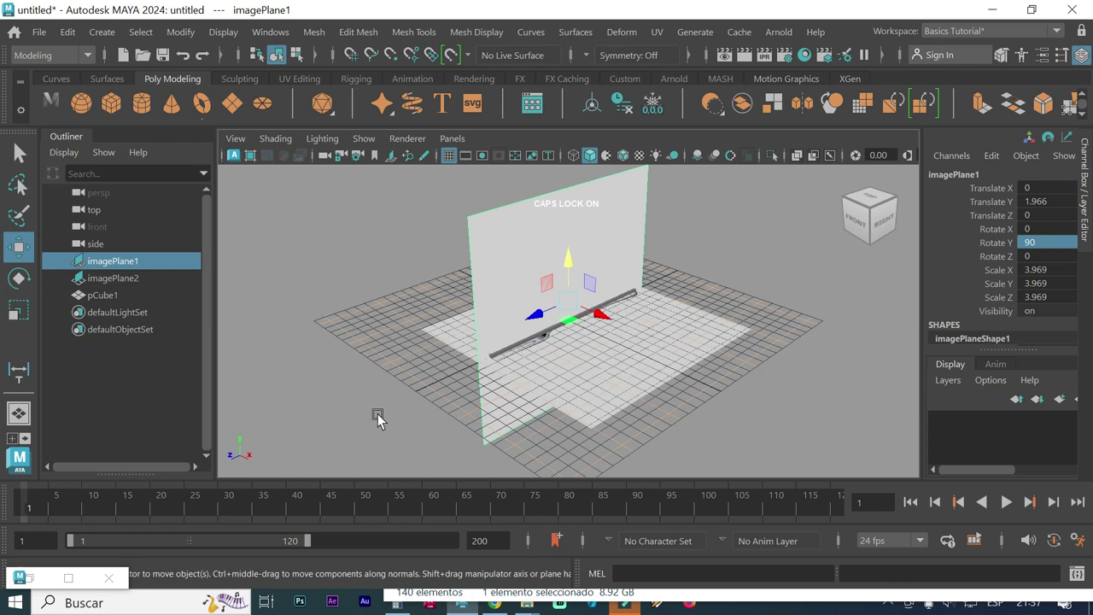
Shift the side image along X and lower the top image to Translate Y -10.027
click(419, 203)
click(510, 263)
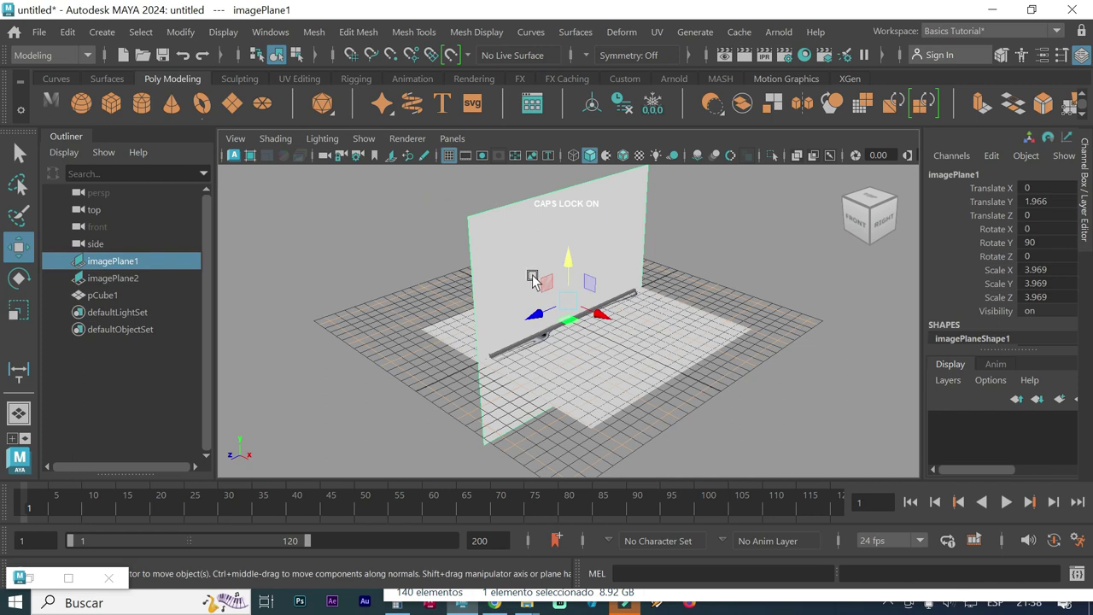
mouse_move(603, 316)
mouse_down()
mouse_move(574, 321)
mouse_move(458, 282)
mouse_up()
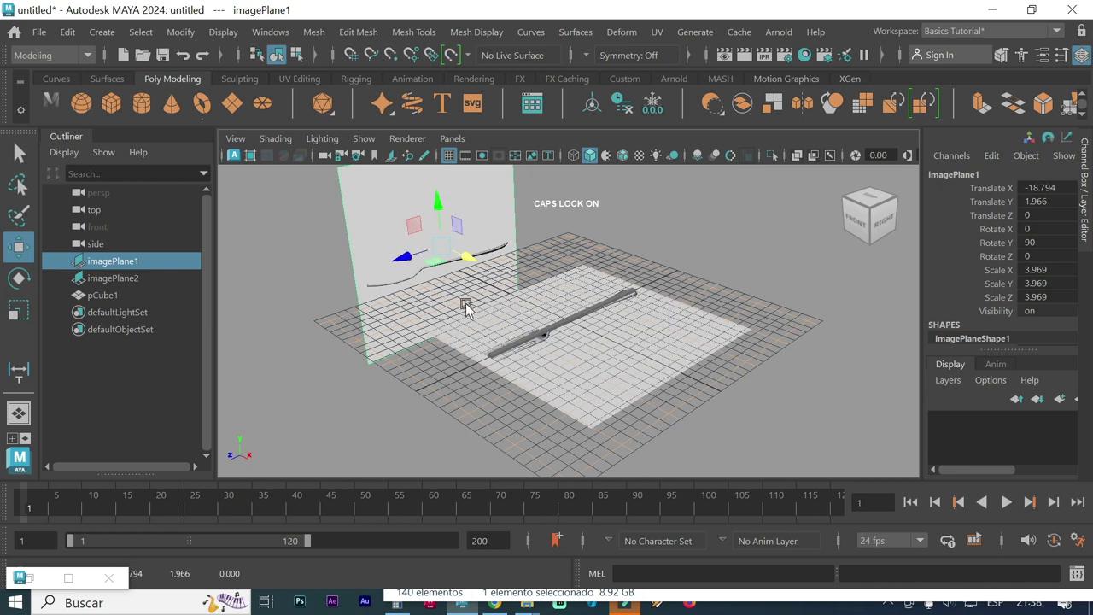
click(574, 392)
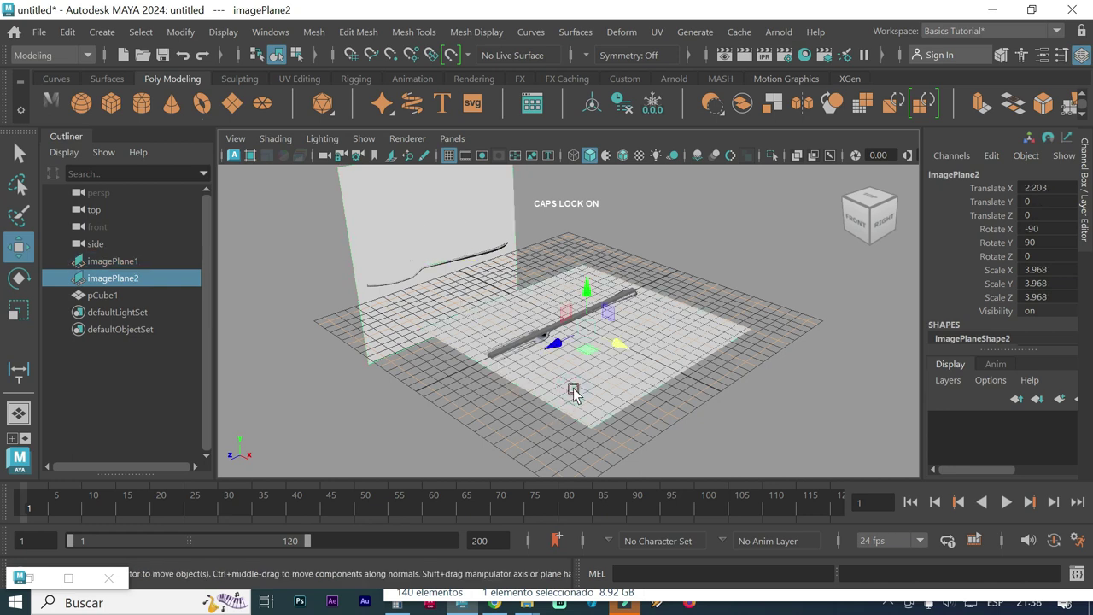
drag(587, 297, 578, 398)
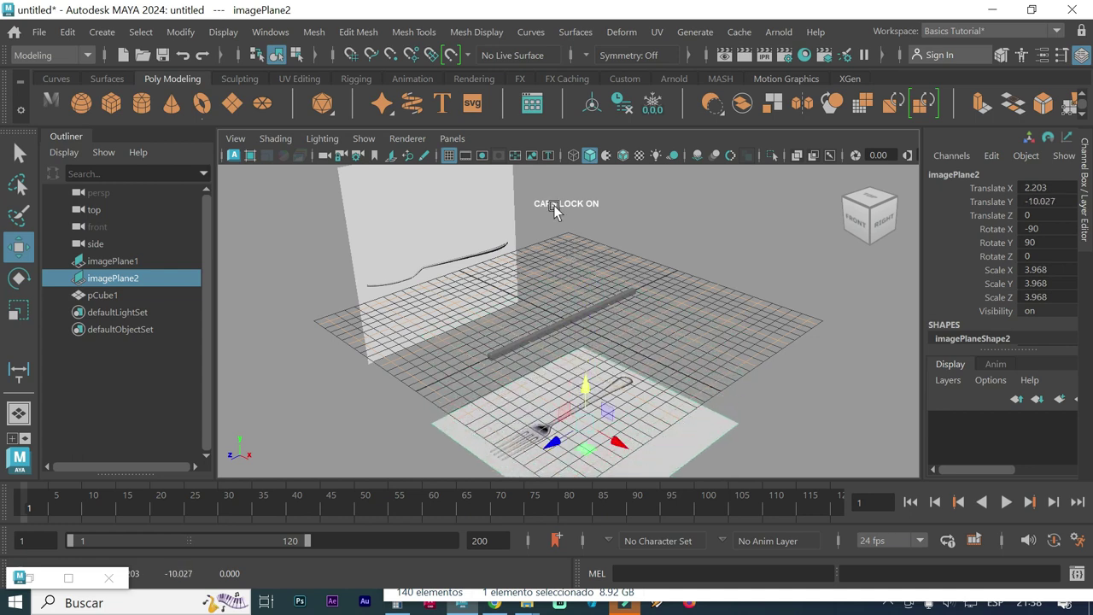
click(448, 156)
Maximize the perspective view and select the long box pCube1
key(space)
key(space)
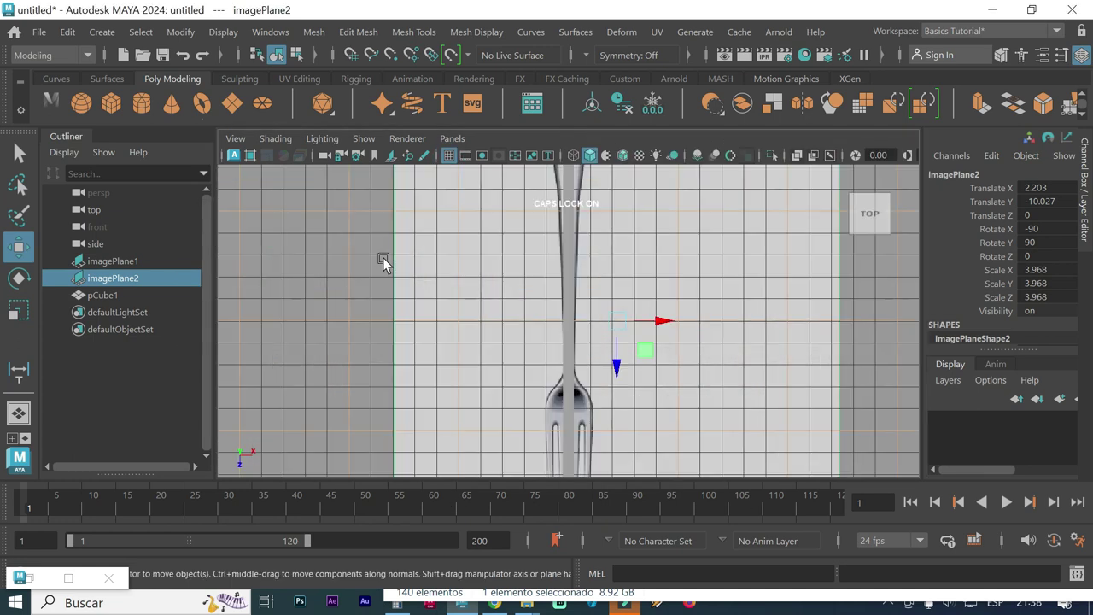
key(space)
key(space)
key(space)
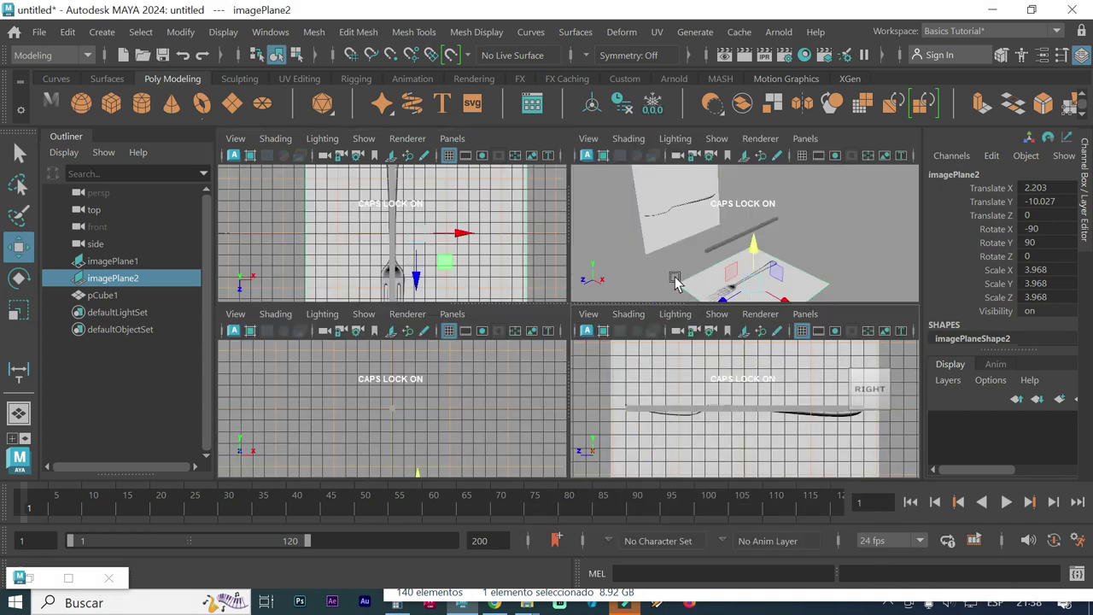
key(space)
click(672, 288)
scroll(519, 399, up, 2)
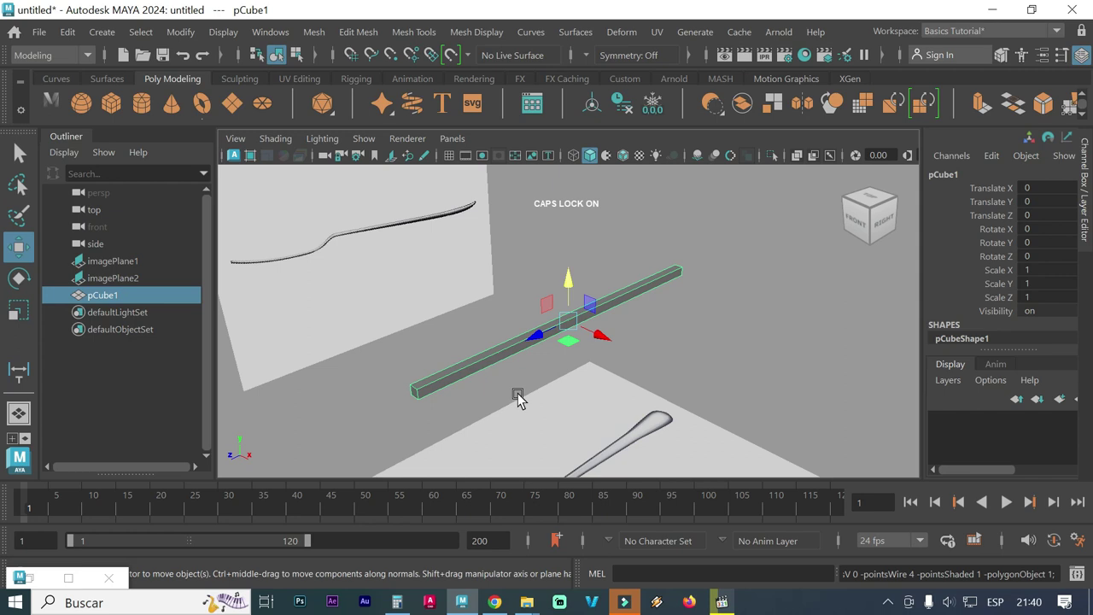
Turn on X-Ray shading in the maximized top view
key(space)
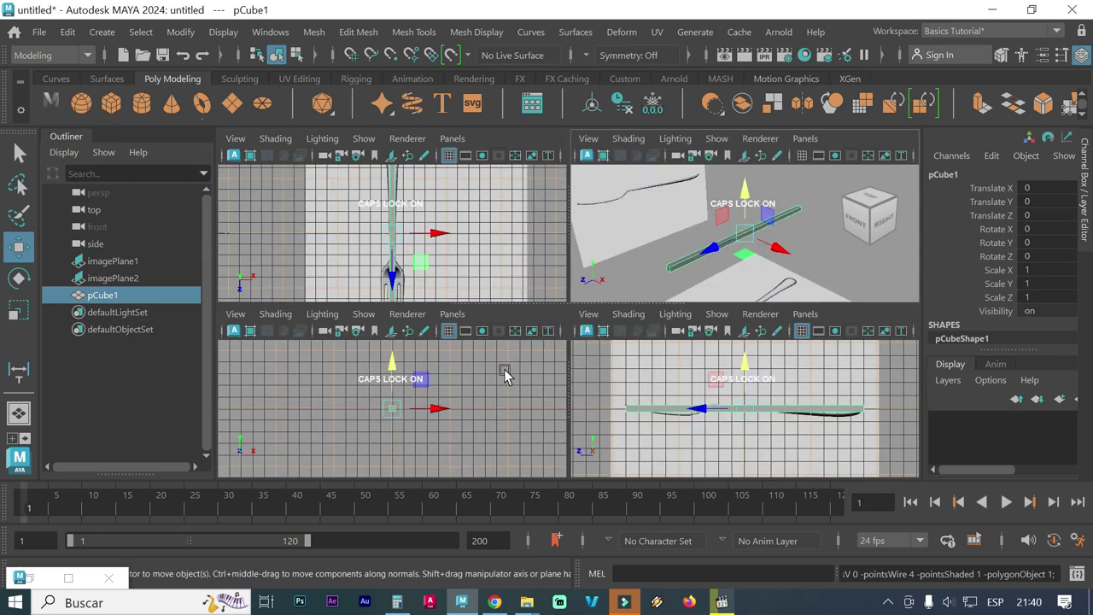
key(space)
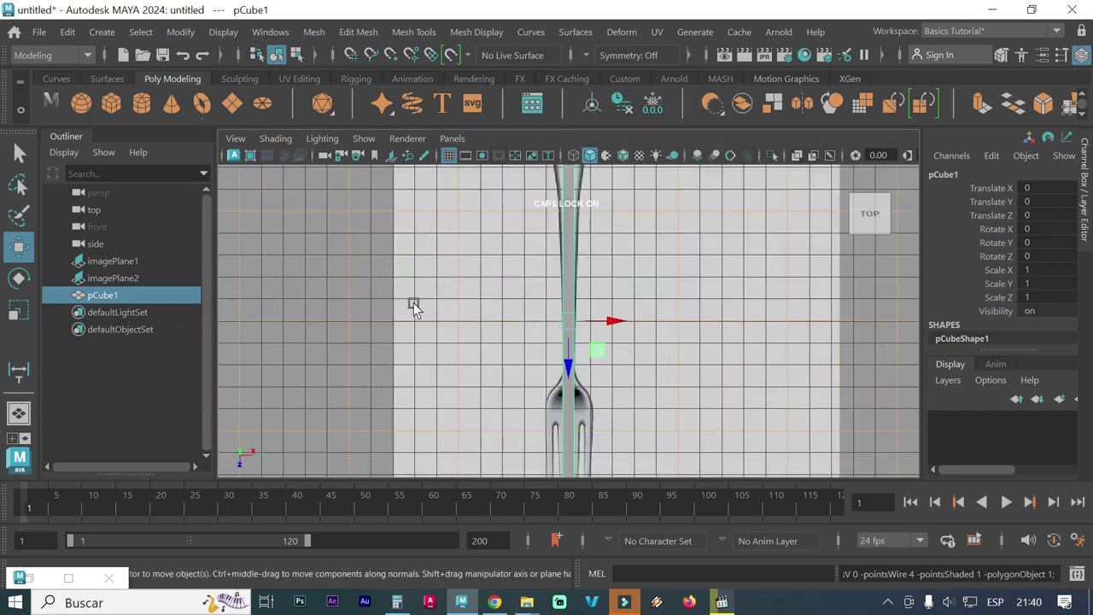
scroll(532, 355, up, 2)
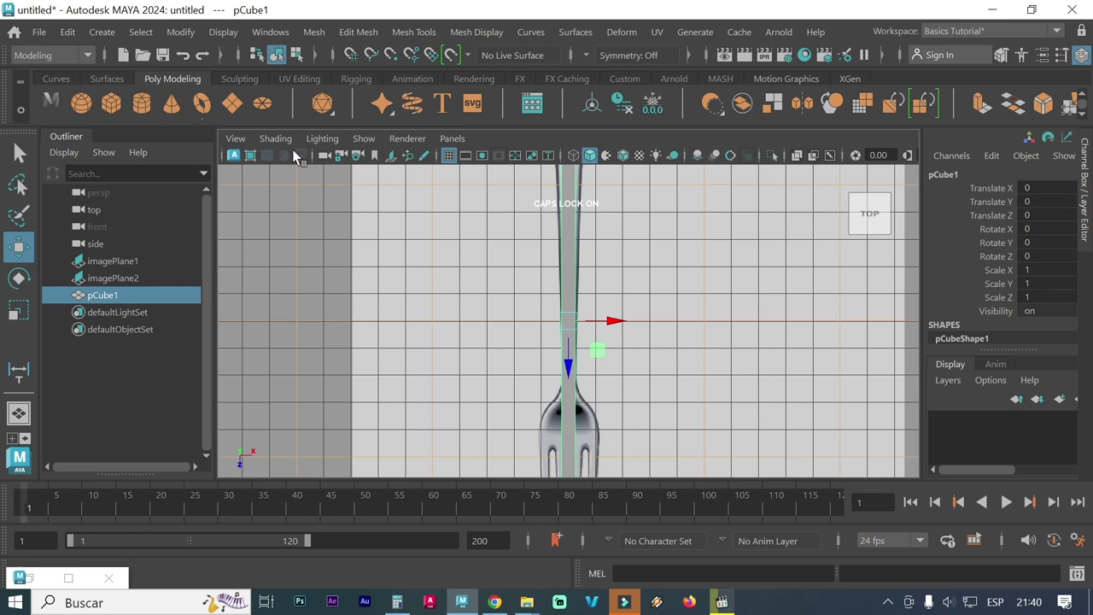
click(288, 145)
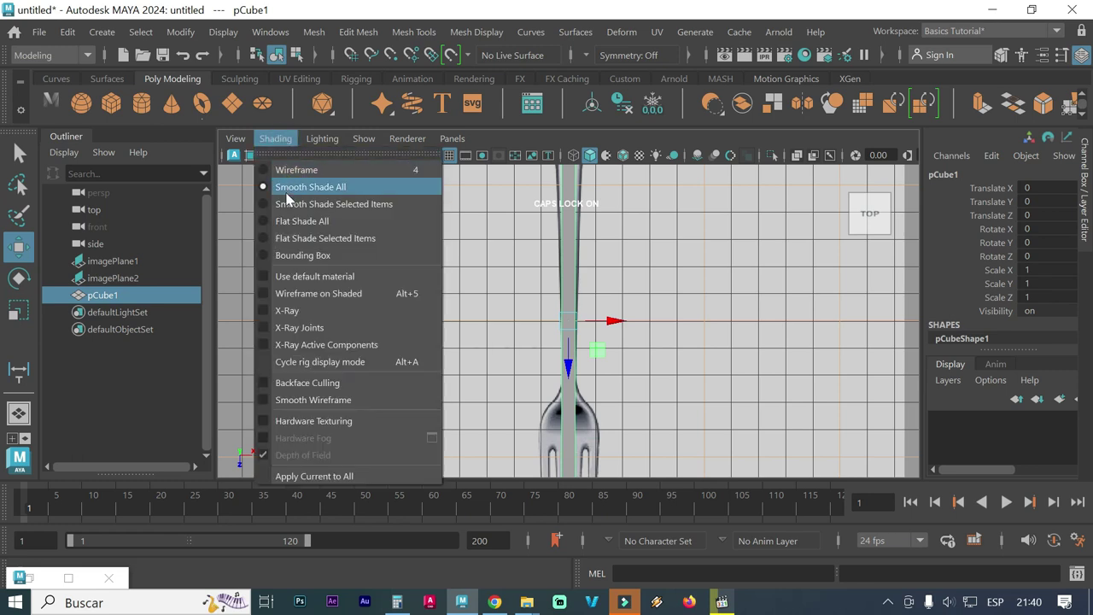
click(266, 310)
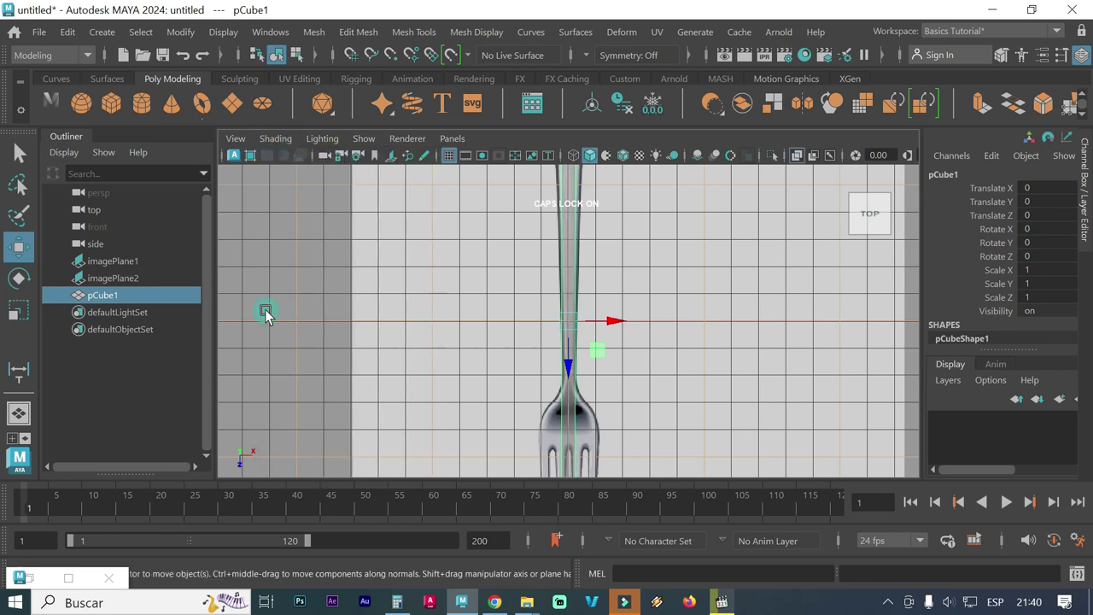
scroll(556, 337, up, 1)
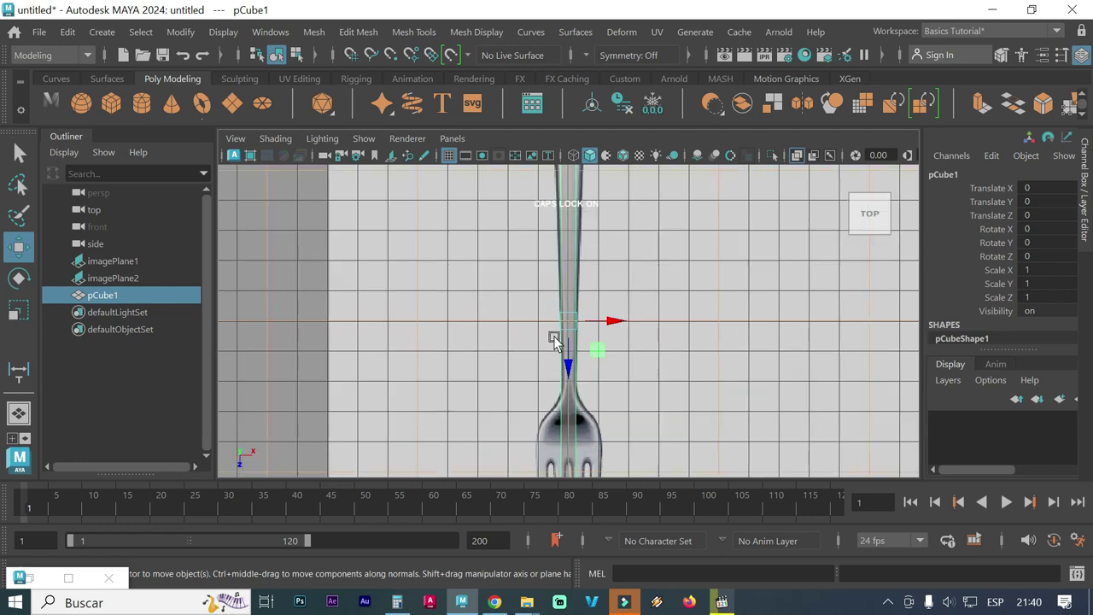
scroll(555, 337, up, 2)
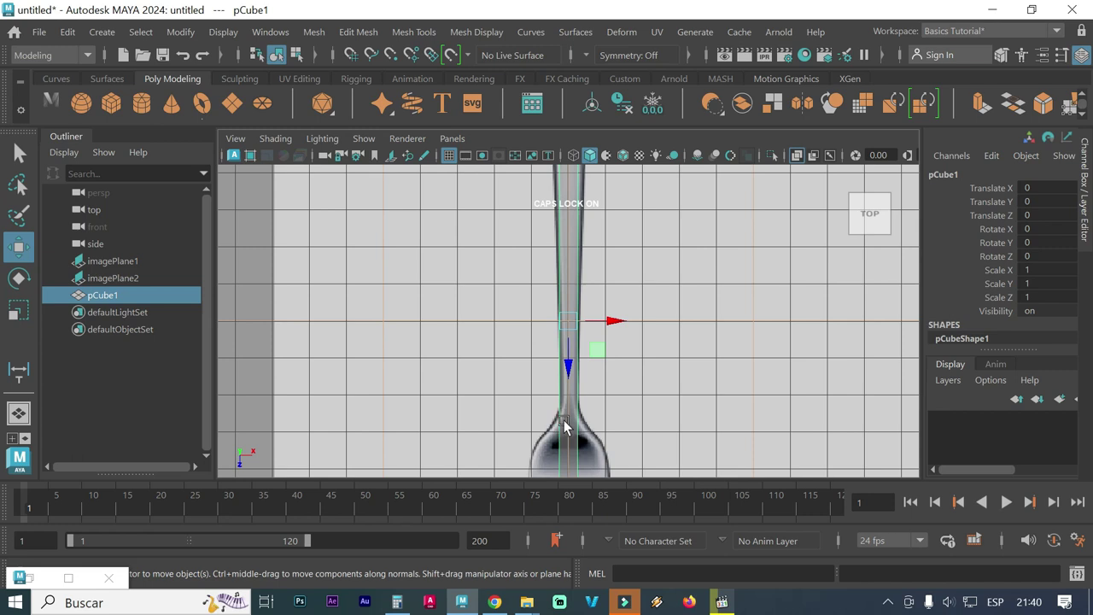
alt+middle_drag(674, 439, 667, 311)
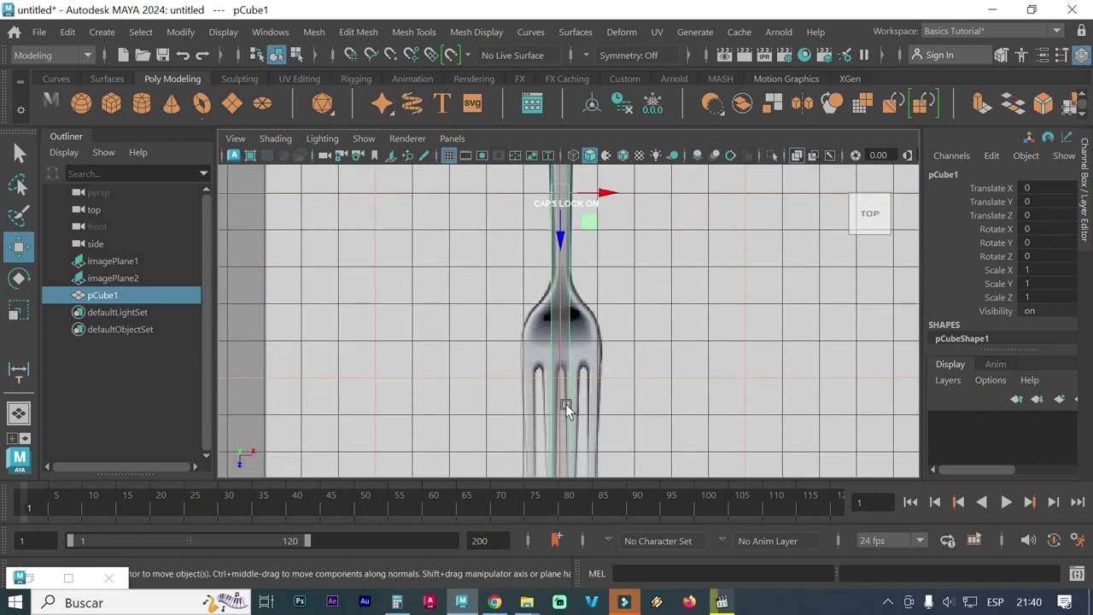
Turn on X-Ray shading in the side view
key(space)
key(space)
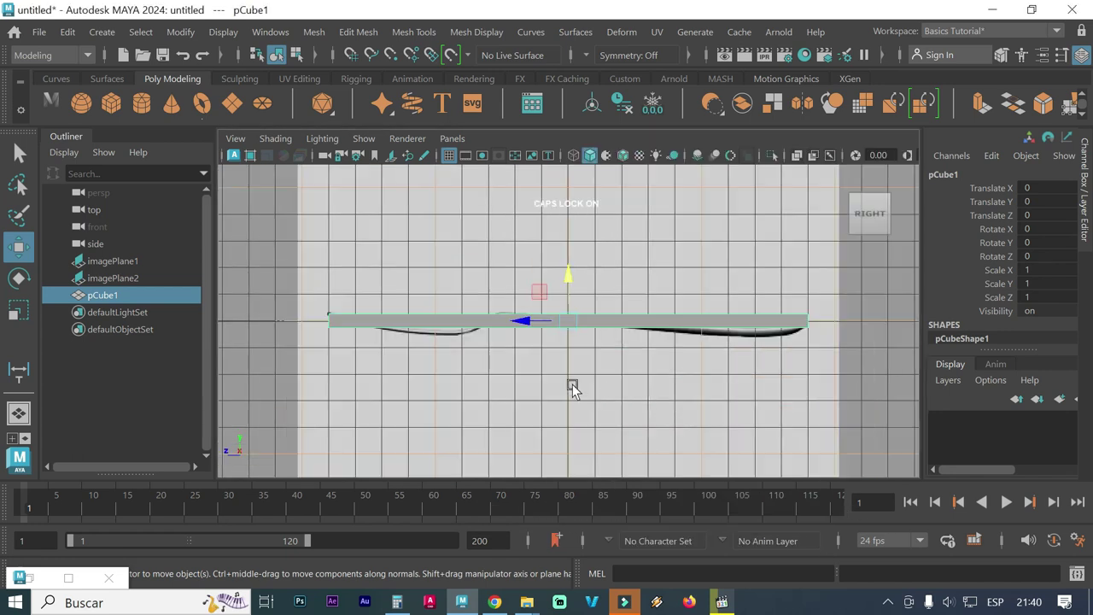
click(277, 139)
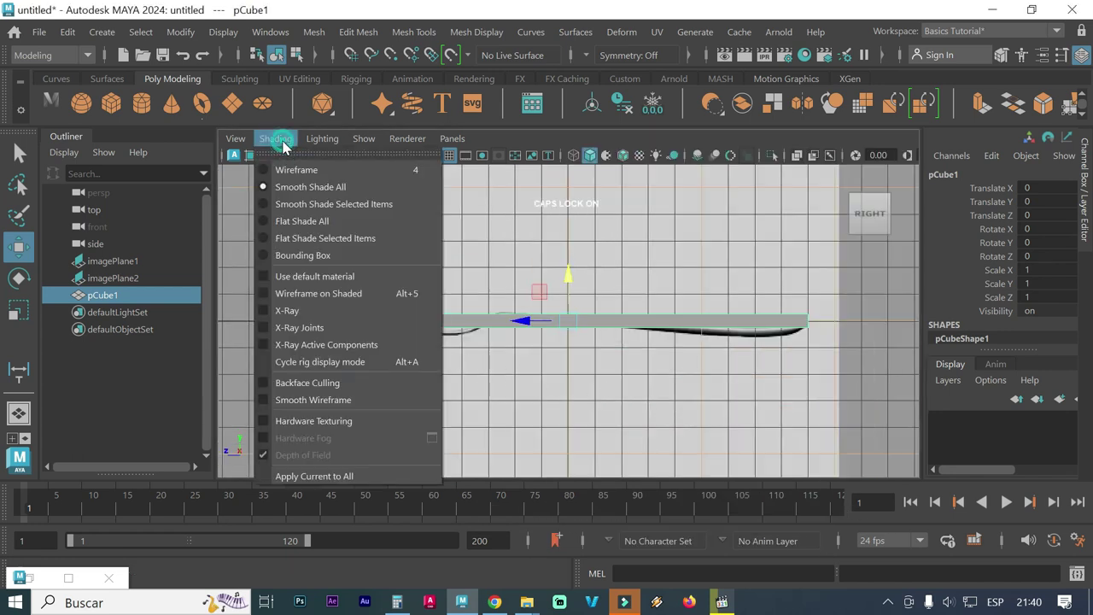
click(264, 317)
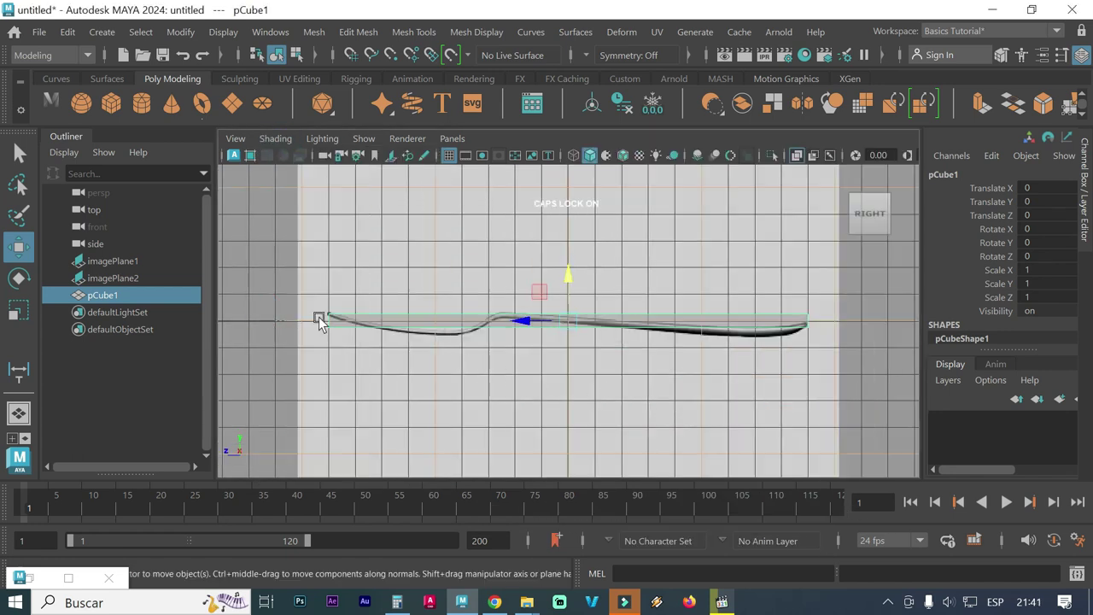
key(space)
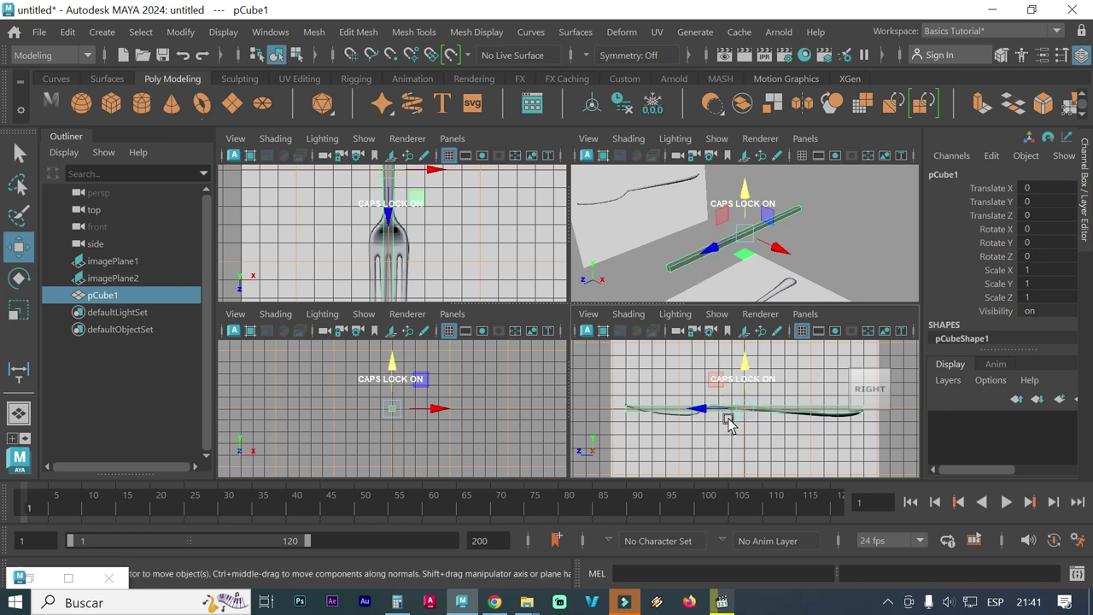
Maximize the side view and frame the fork's neck bend
key(space)
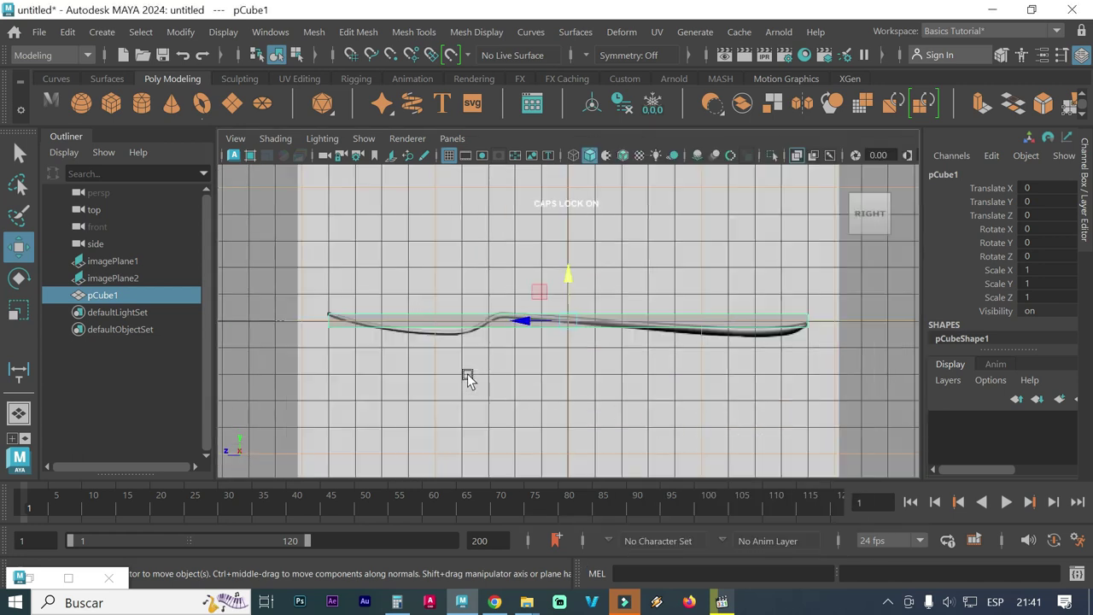
alt+right_drag(428, 361, 504, 356)
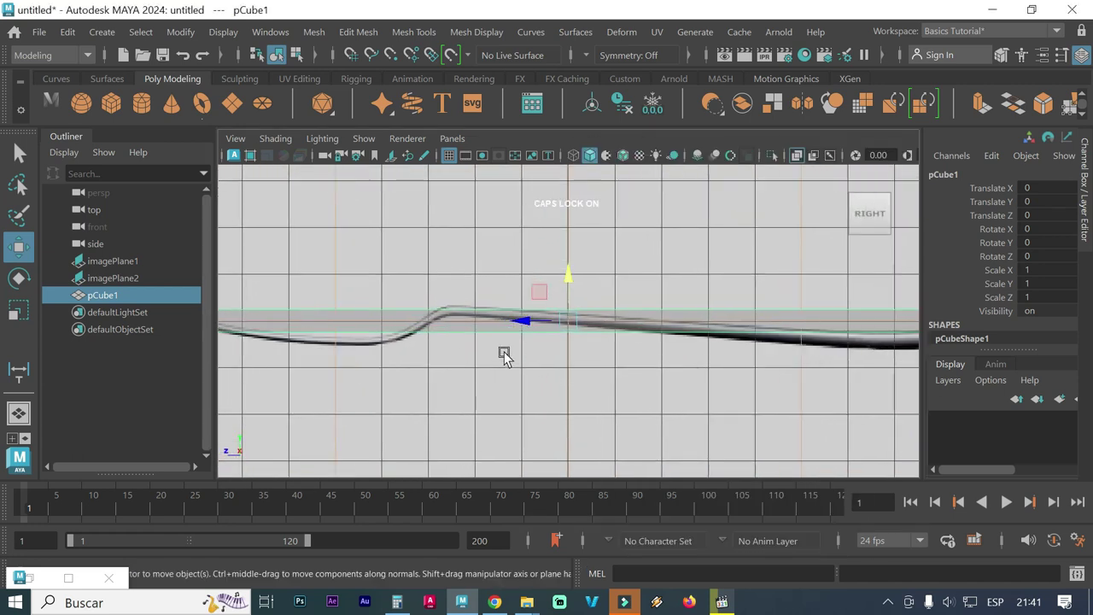
alt+middle_drag(513, 356, 646, 382)
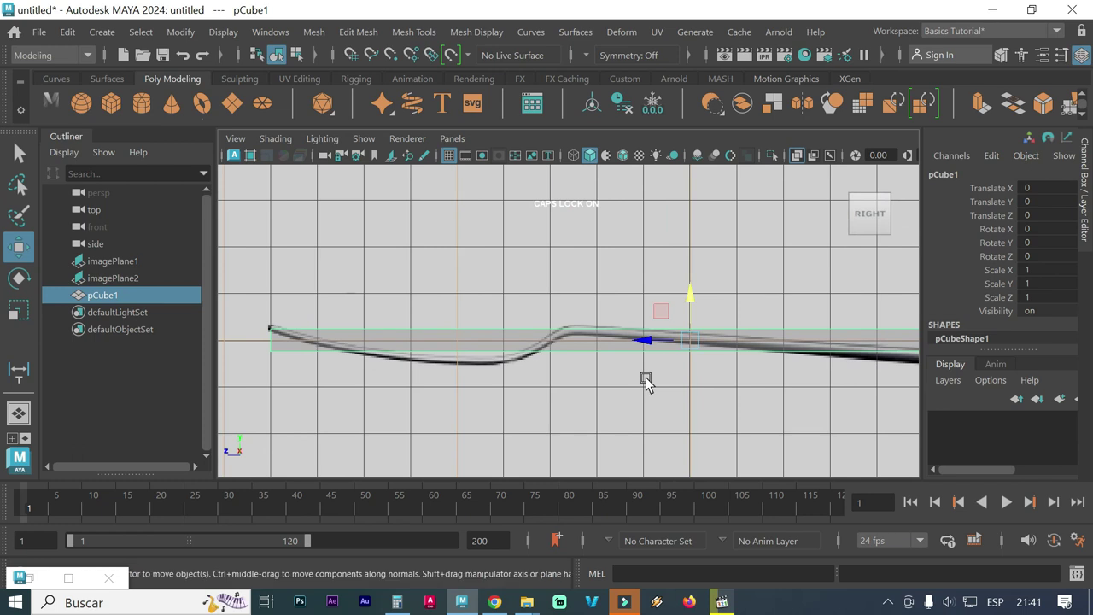
alt+middle_drag(659, 398, 506, 389)
mouse_move(589, 381)
alt+middle_down()
mouse_move(517, 382)
mouse_move(728, 395)
alt+middle_up()
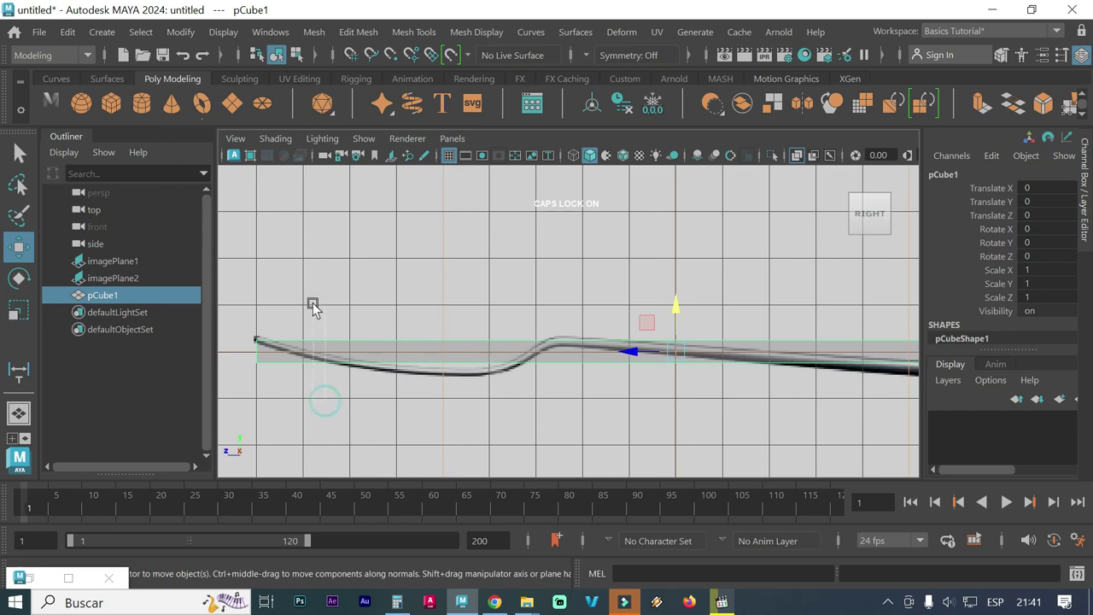
Switch pCube1 to vertex mode and pull its end vertices along to the neck's bend
right_click(335, 334)
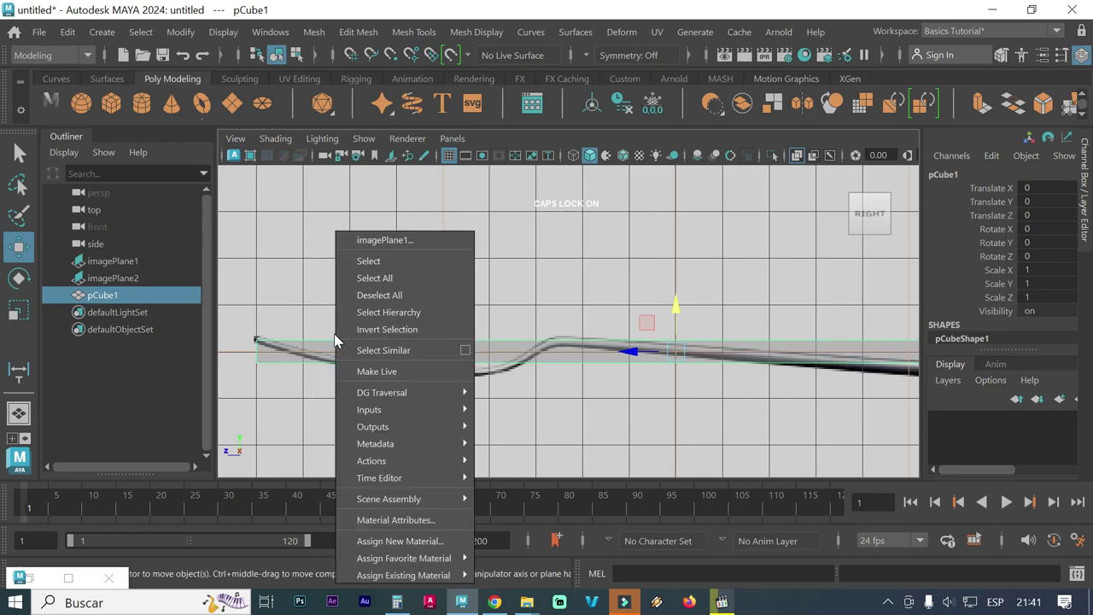
click(318, 210)
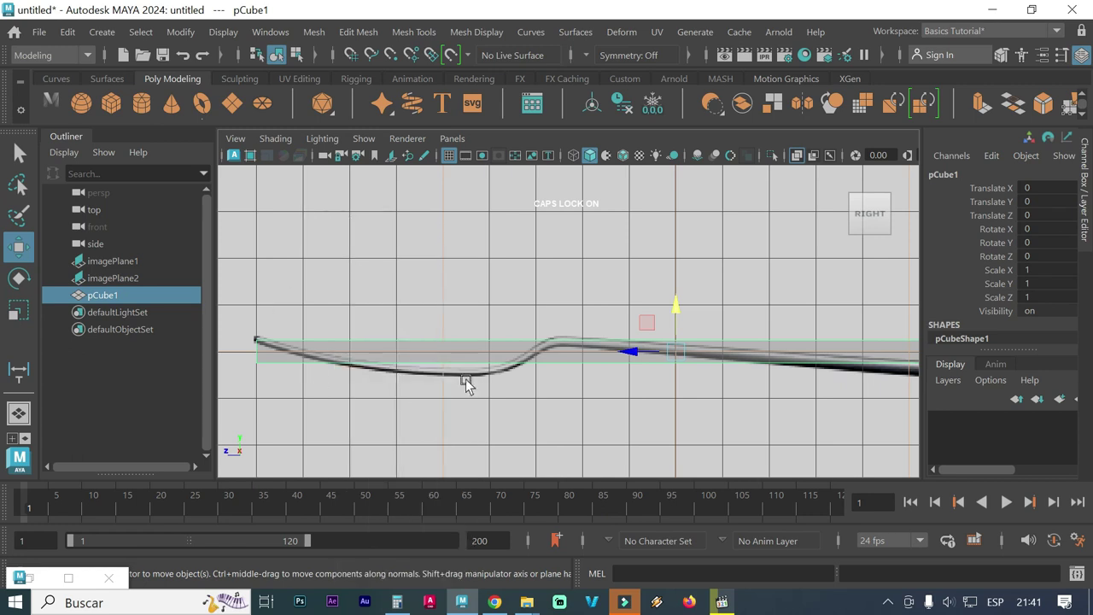
right_drag(477, 358, 512, 156)
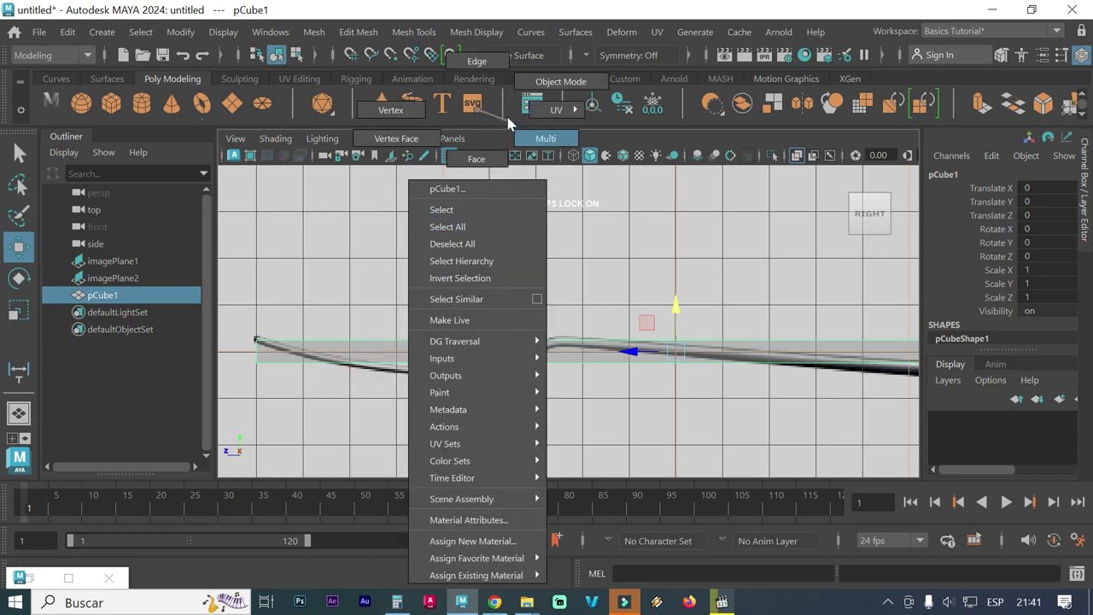
right_drag(363, 120, 360, 114)
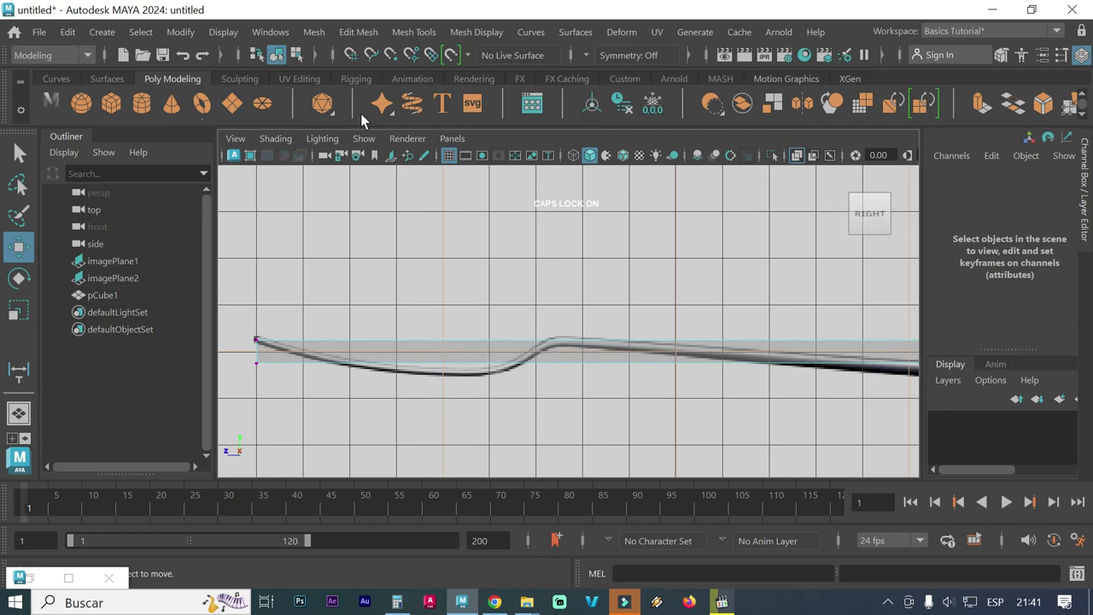
drag(288, 313, 242, 396)
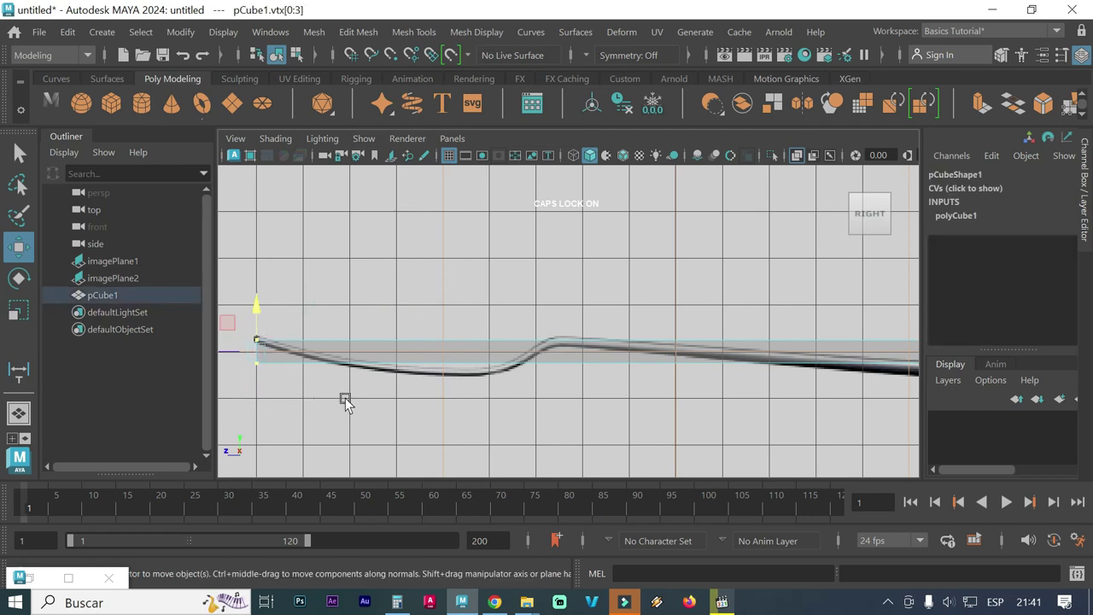
alt+right_drag(585, 397, 518, 391)
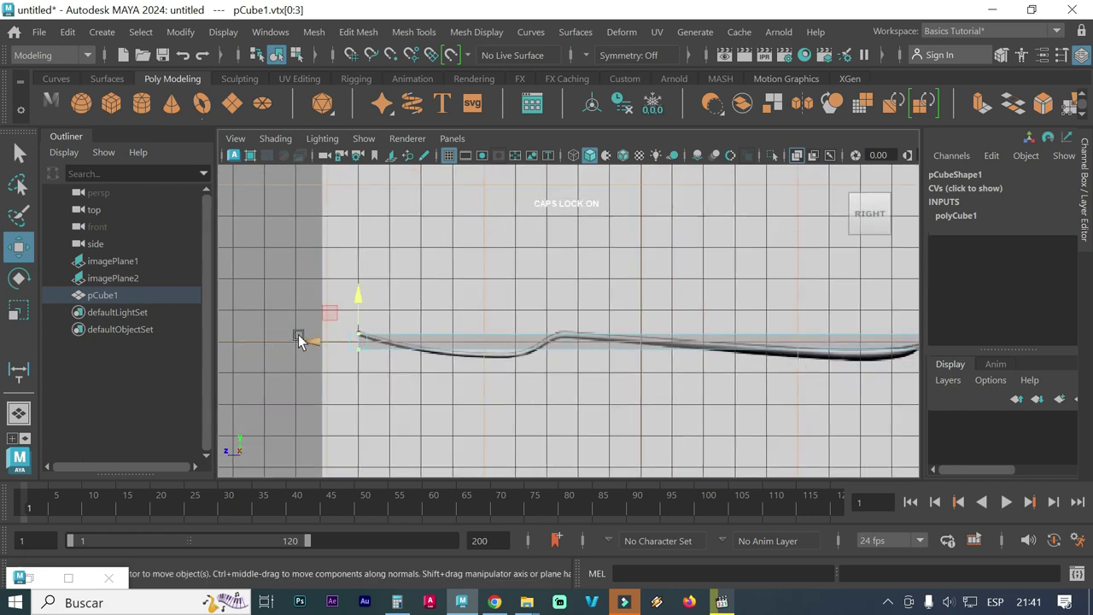
drag(312, 332, 516, 337)
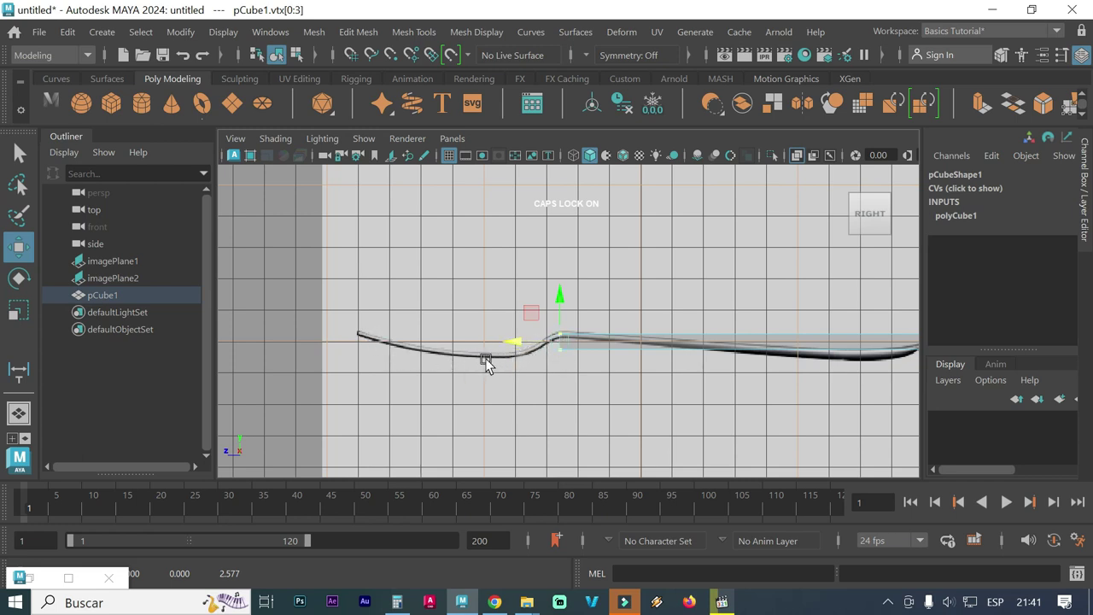
Scale the neck vertices down to about 0.644 and raise them to follow the bend
alt+middle_drag(715, 385, 637, 386)
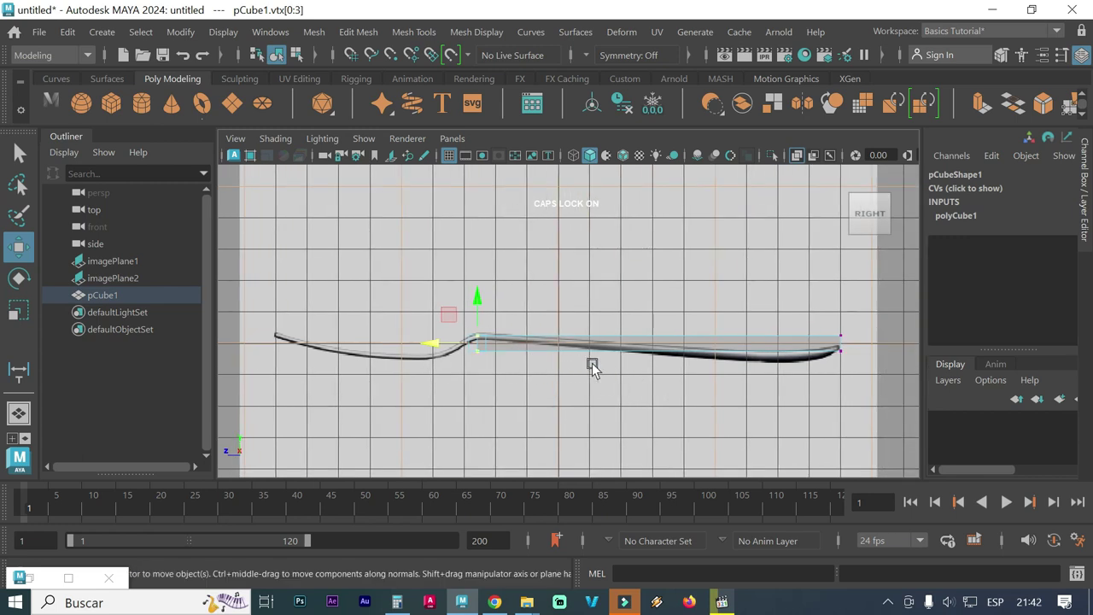
scroll(504, 350, up, 1)
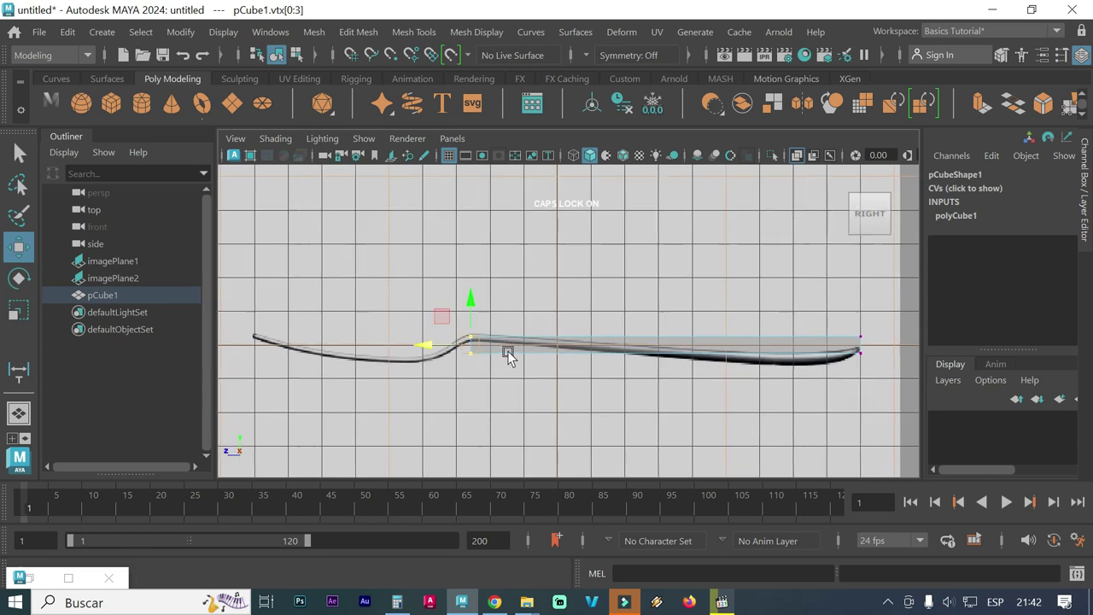
scroll(479, 352, up, 1)
scroll(598, 341, up, 2)
scroll(602, 363, up, 1)
scroll(590, 359, up, 1)
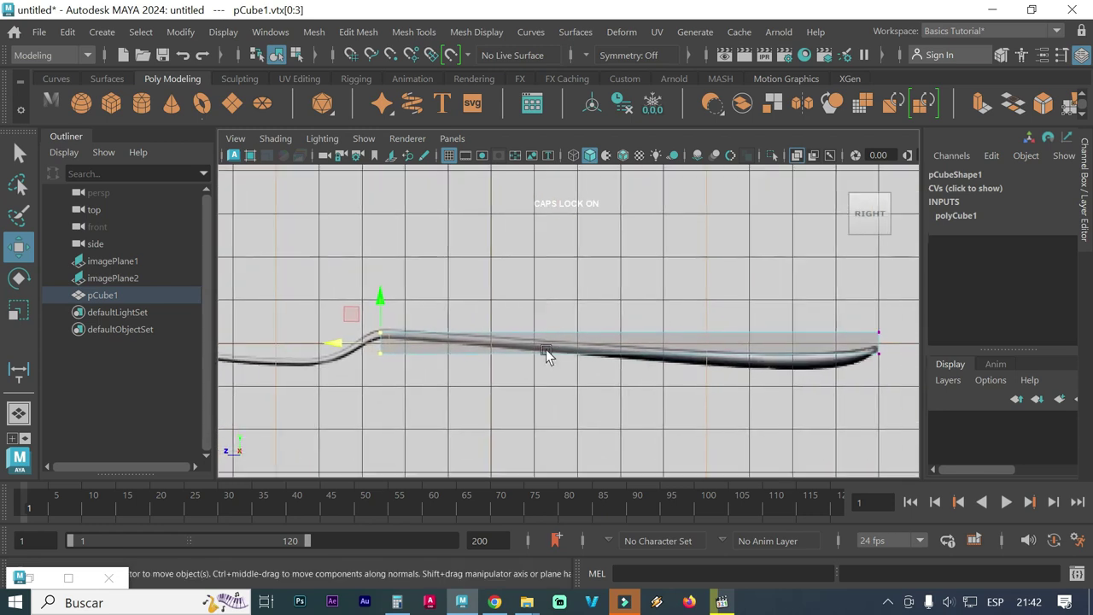
scroll(555, 355, up, 1)
scroll(410, 352, up, 1)
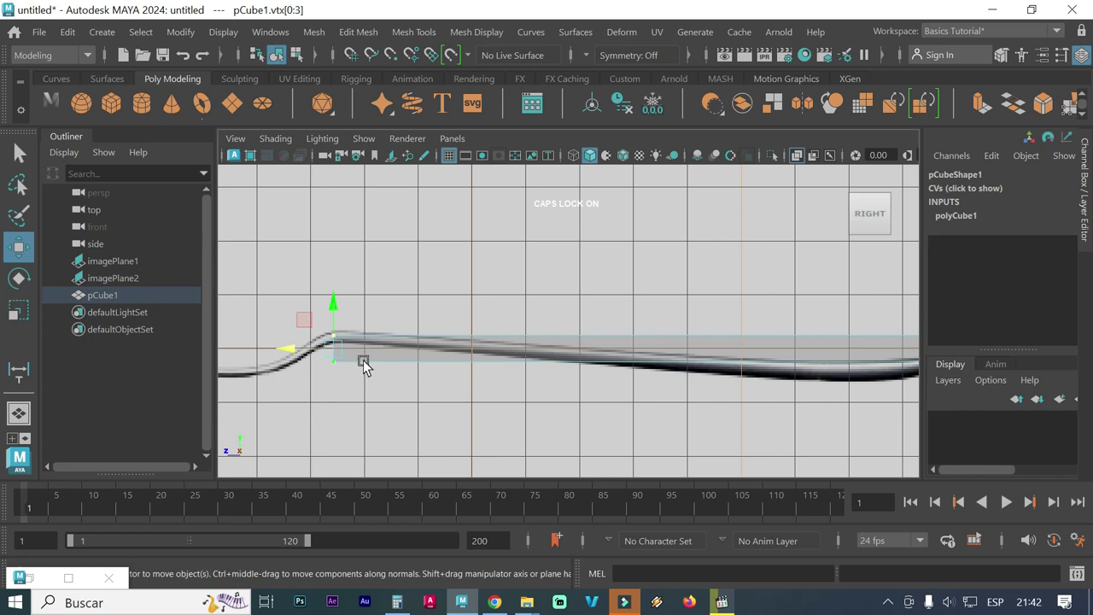
key(e)
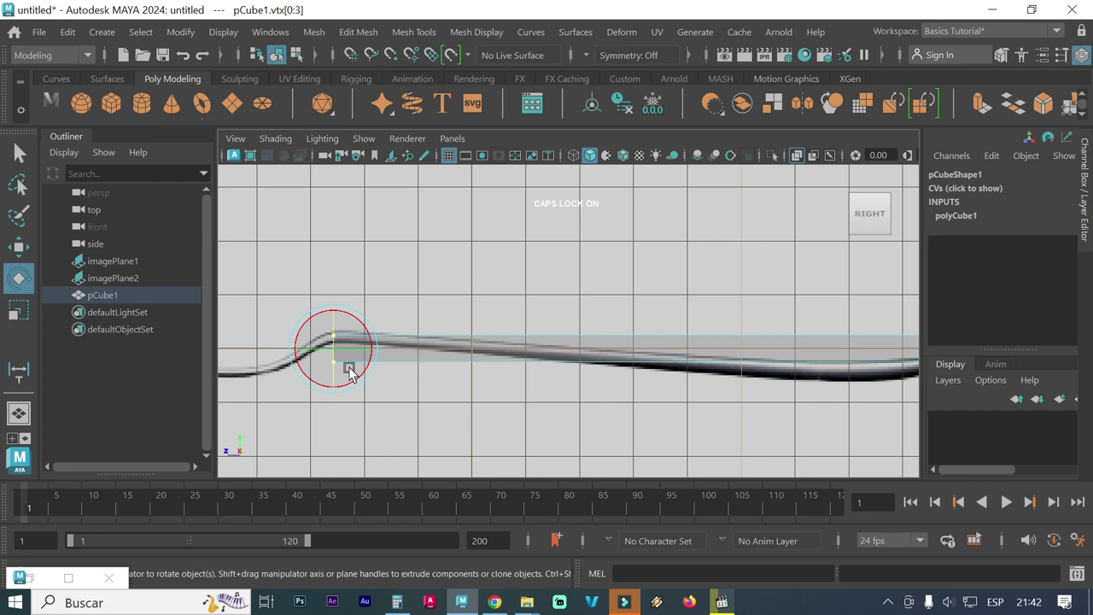
key(r)
drag(337, 308, 335, 320)
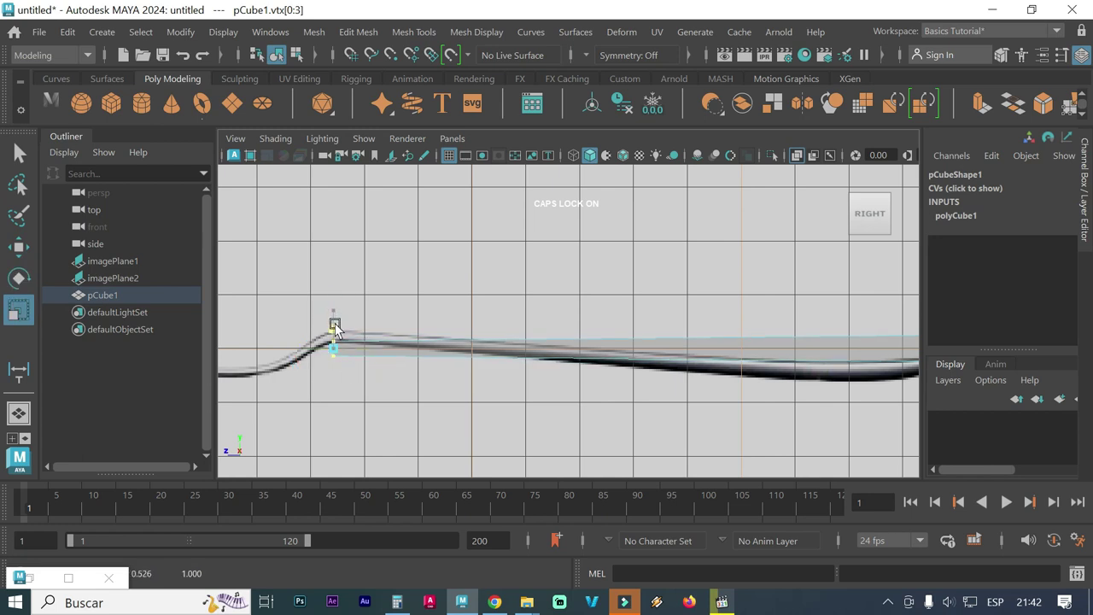
drag(336, 321, 341, 331)
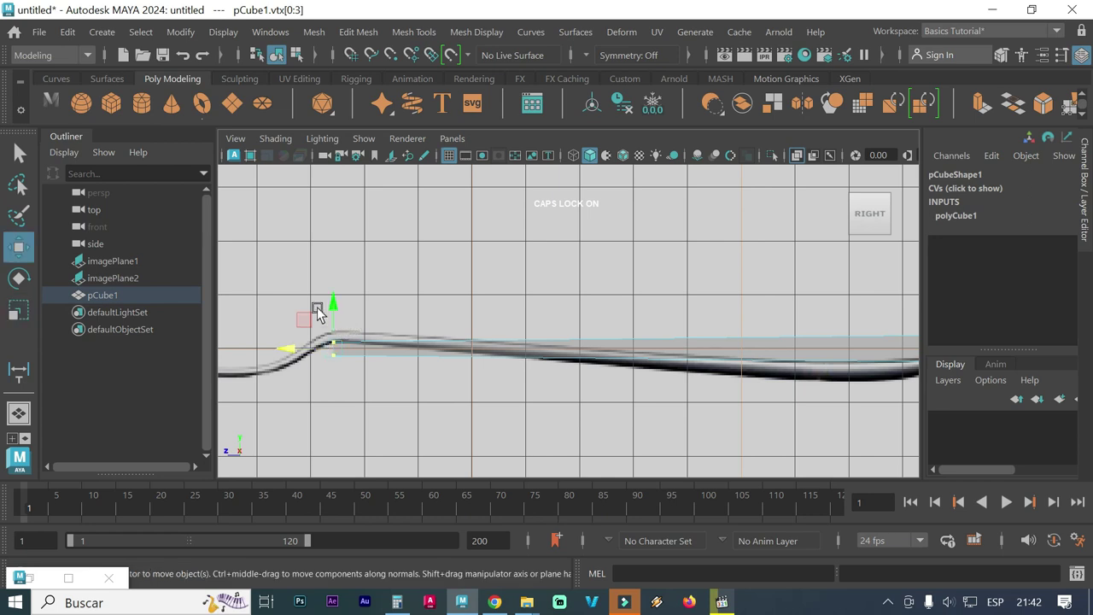
drag(332, 308, 334, 299)
Refine the neck vertices onto the reference outline, pinching them closer and raising the top edge
scroll(430, 334, up, 1)
scroll(353, 359, up, 1)
scroll(354, 359, up, 1)
scroll(645, 327, up, 2)
scroll(629, 325, up, 1)
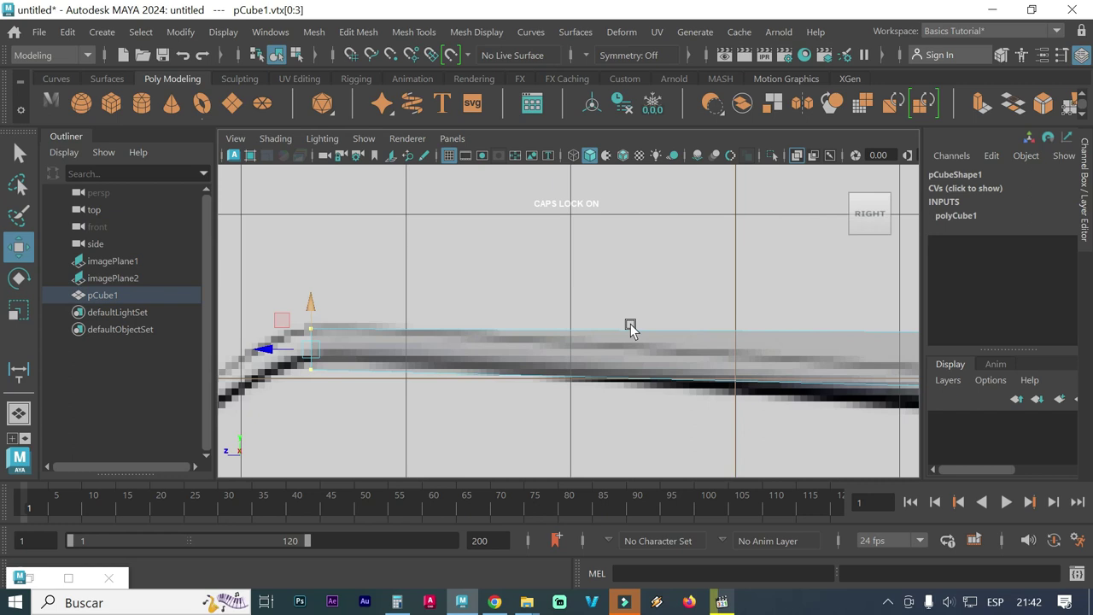
scroll(512, 323, up, 1)
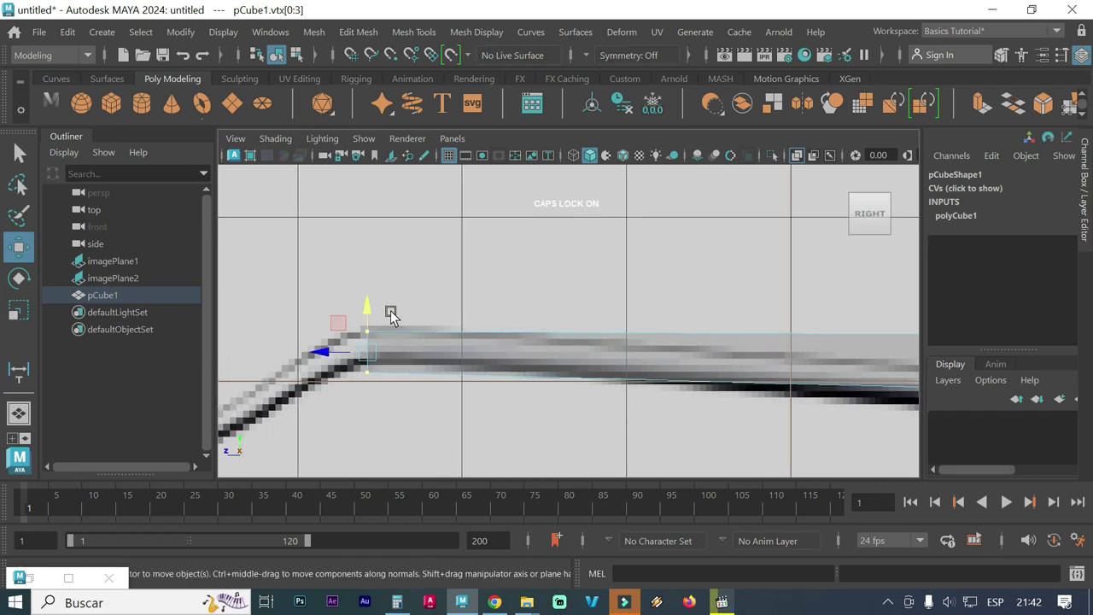
drag(365, 309, 365, 308)
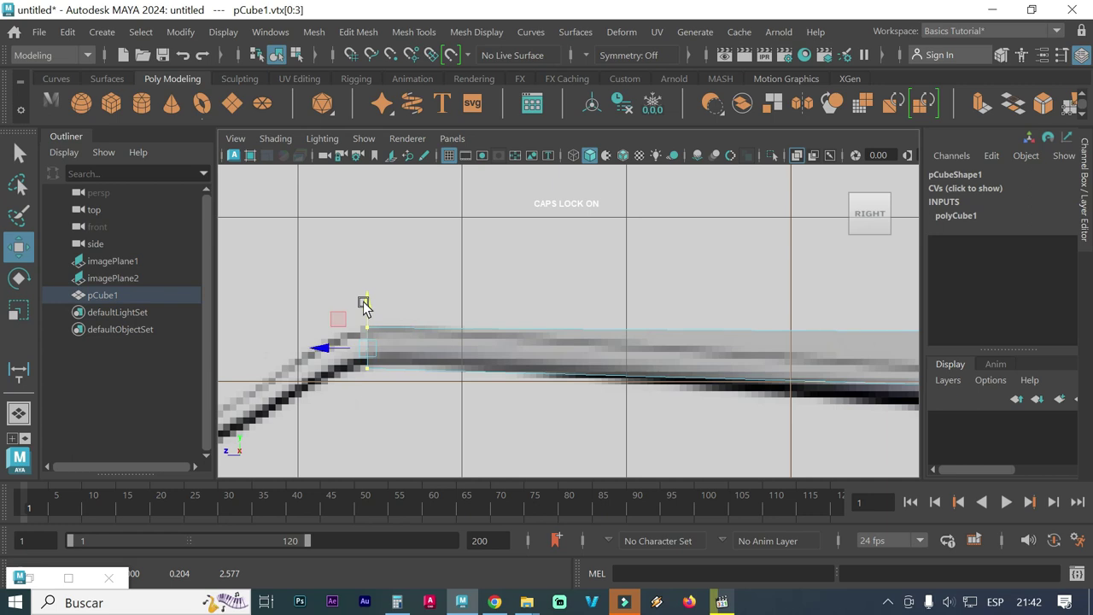
key(r)
drag(365, 309, 366, 314)
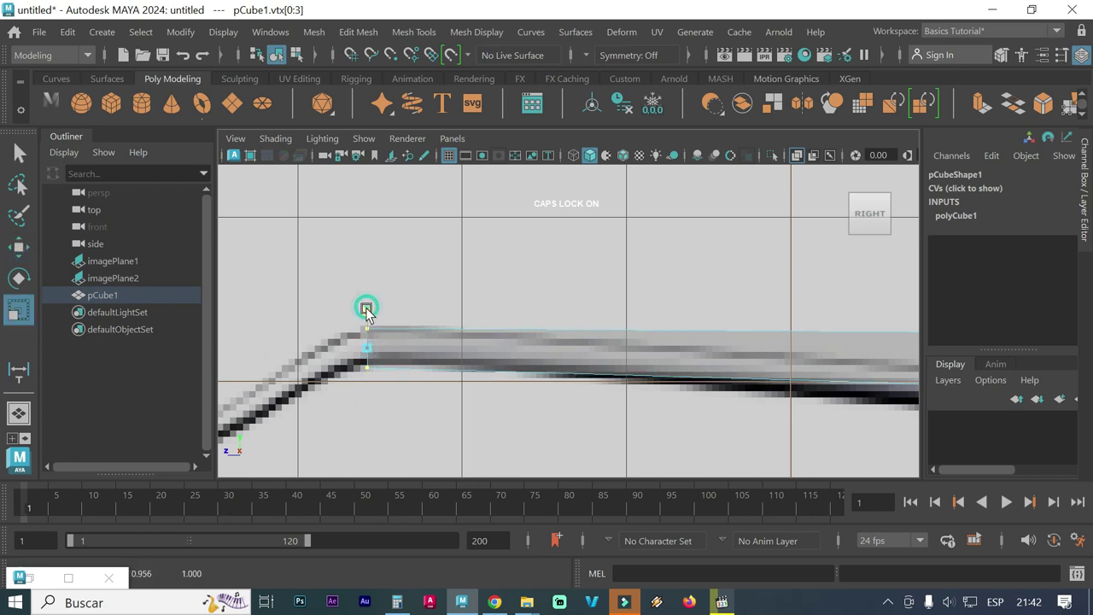
key(w)
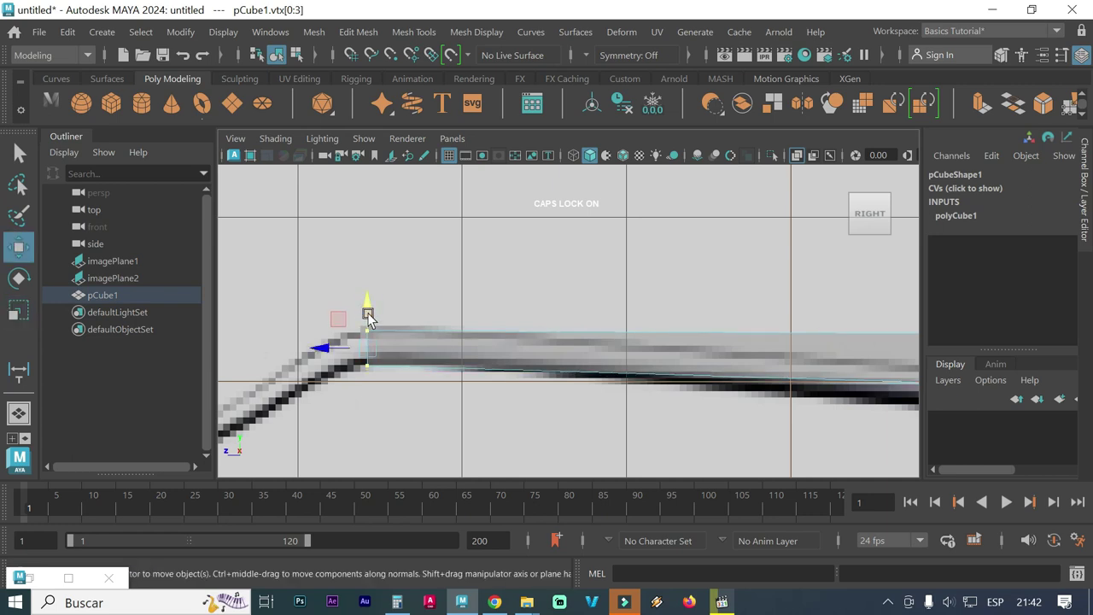
drag(367, 313, 367, 313)
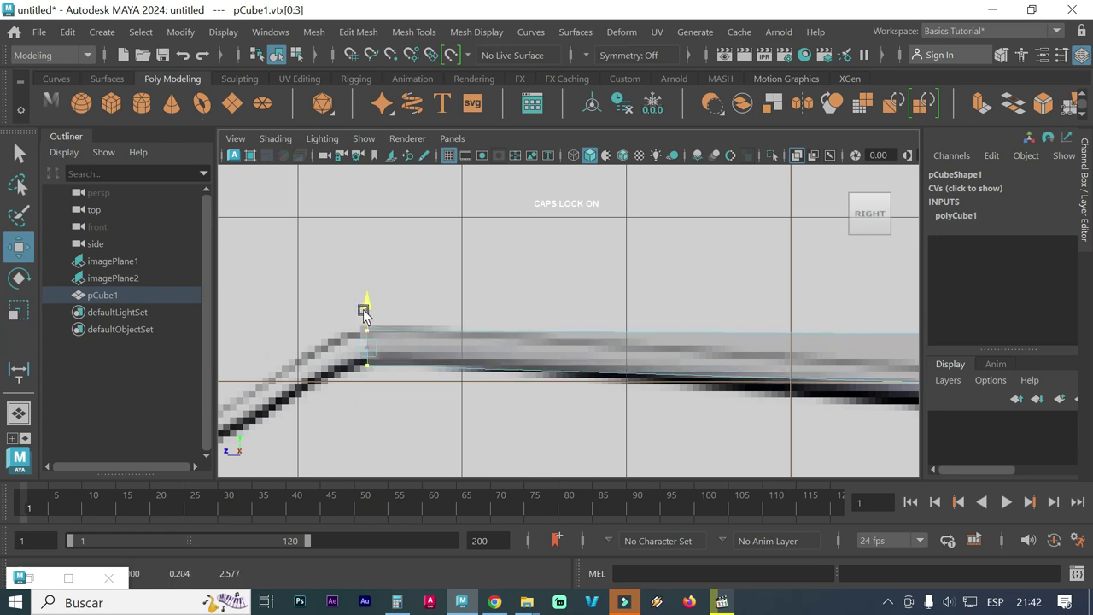
Select the strip's far-end vertices, move them onto the reference tip and taper them thinner
scroll(620, 342, down, 3)
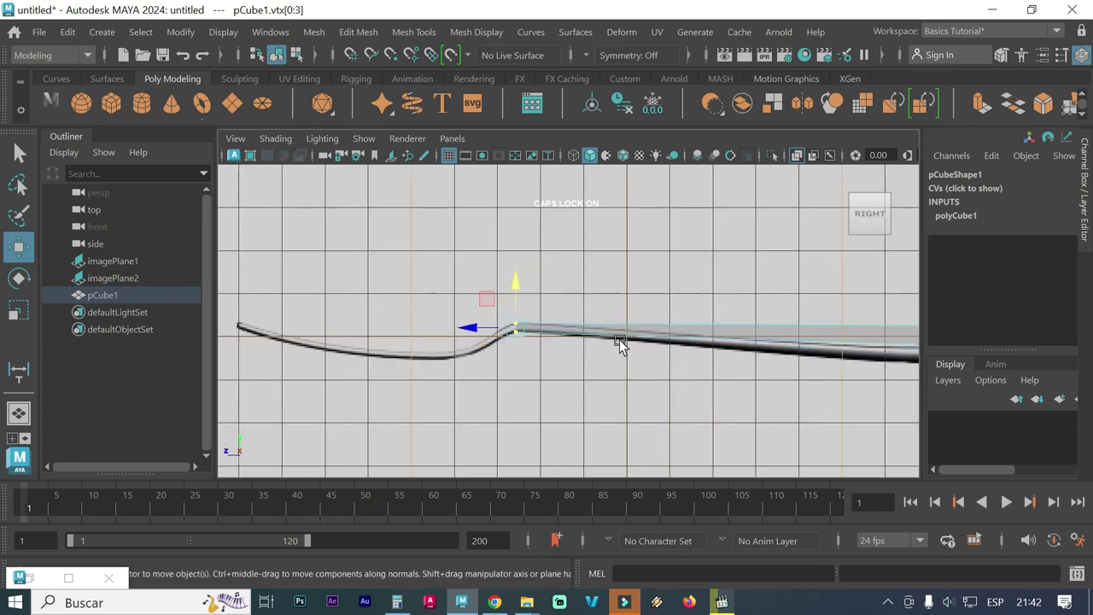
scroll(619, 342, down, 3)
alt+middle_drag(716, 346, 573, 334)
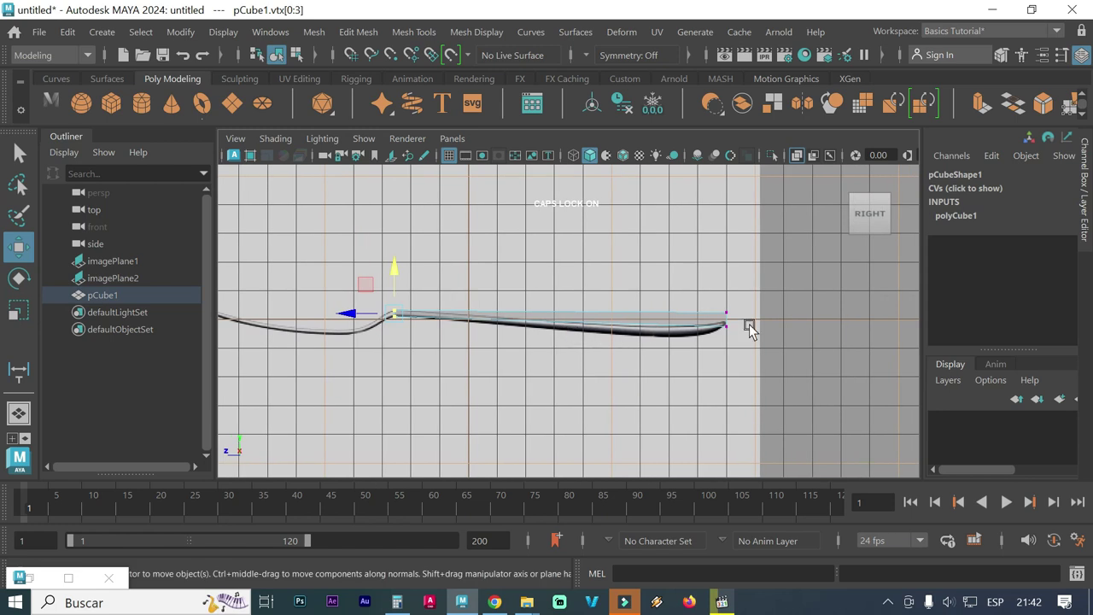
scroll(739, 353, up, 1)
scroll(739, 353, up, 1)
scroll(739, 352, up, 1)
drag(720, 254, 778, 340)
drag(764, 289, 764, 301)
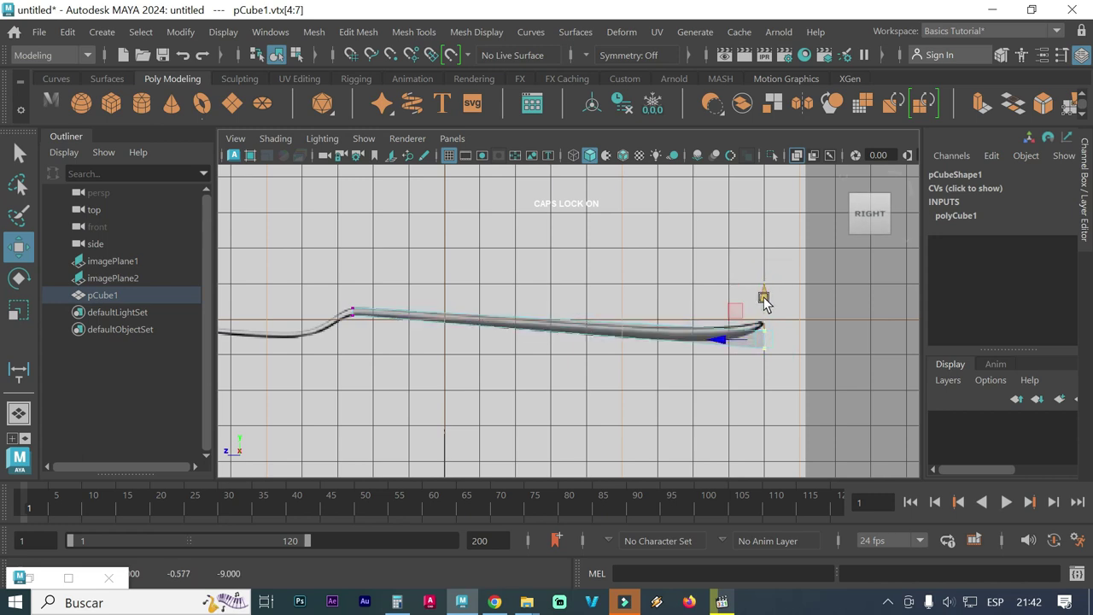
key(r)
drag(767, 313, 769, 316)
scroll(738, 344, up, 3)
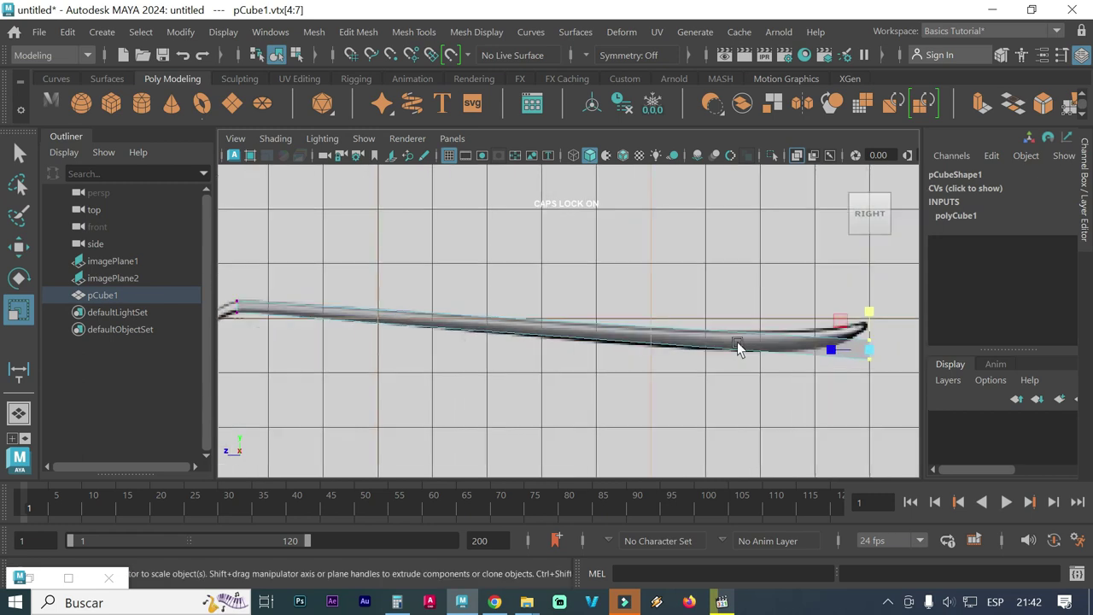
scroll(702, 359, up, 2)
alt+middle_drag(664, 358, 654, 366)
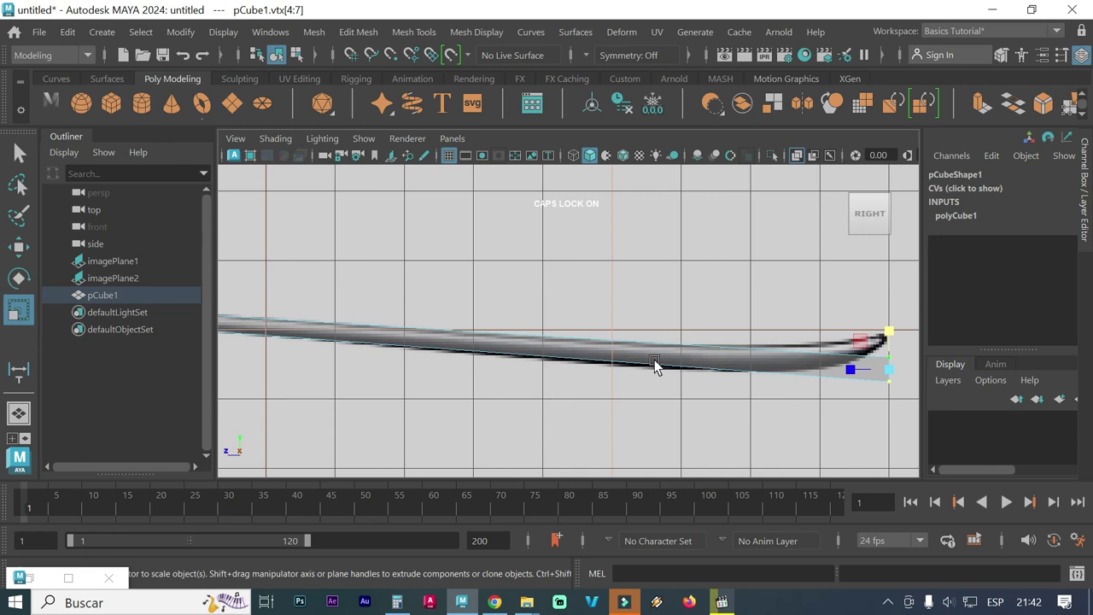
alt+middle_drag(524, 365, 659, 373)
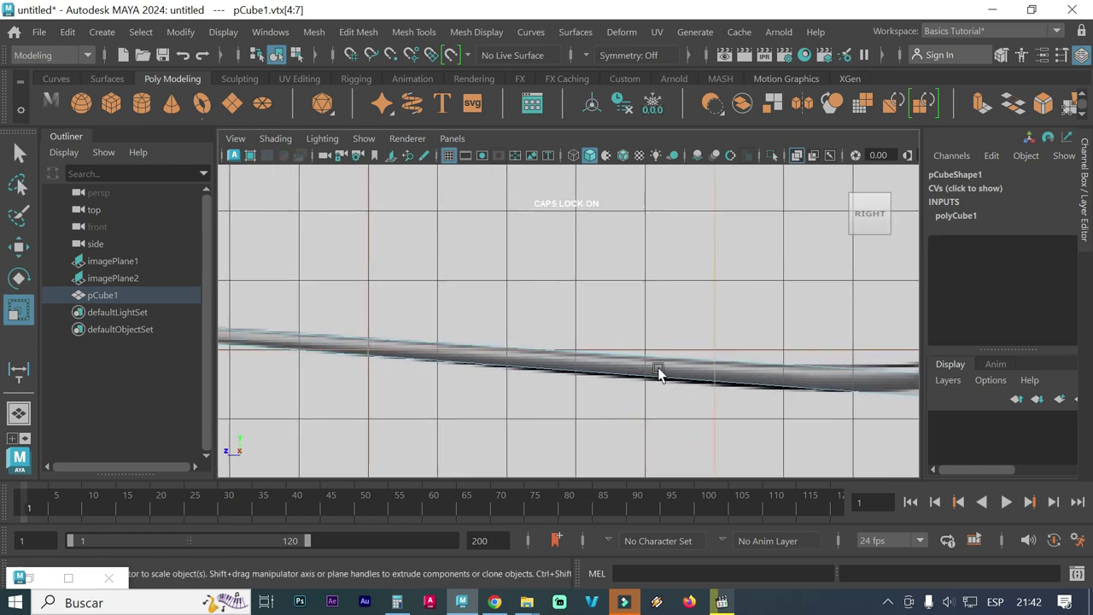
scroll(539, 353, down, 5)
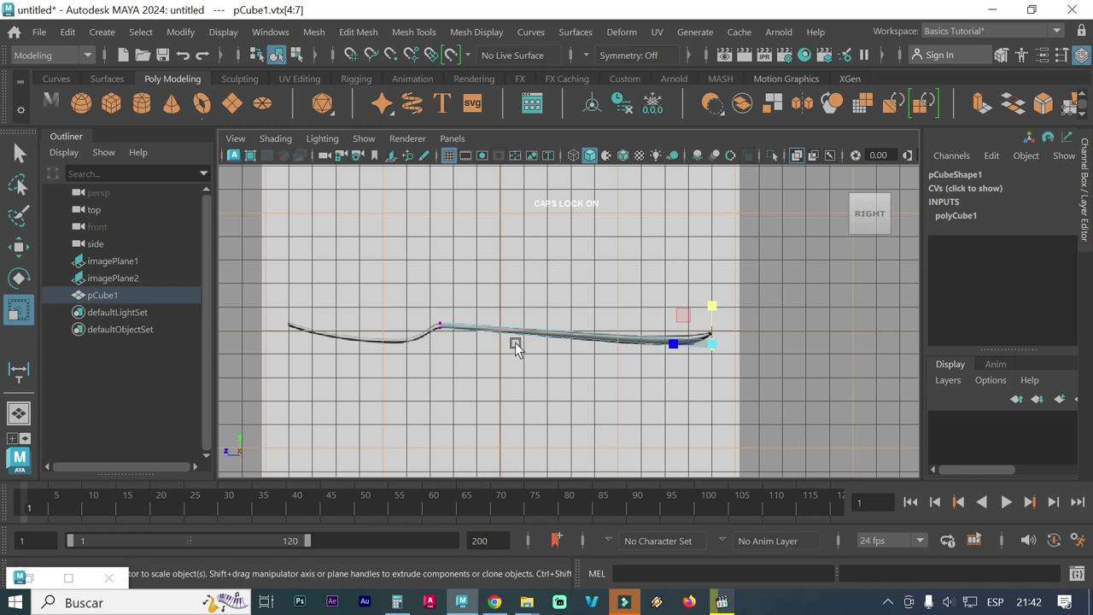
Start Mesh Tools > Multi-Cut and make the first vertical cut across the strip
click(358, 34)
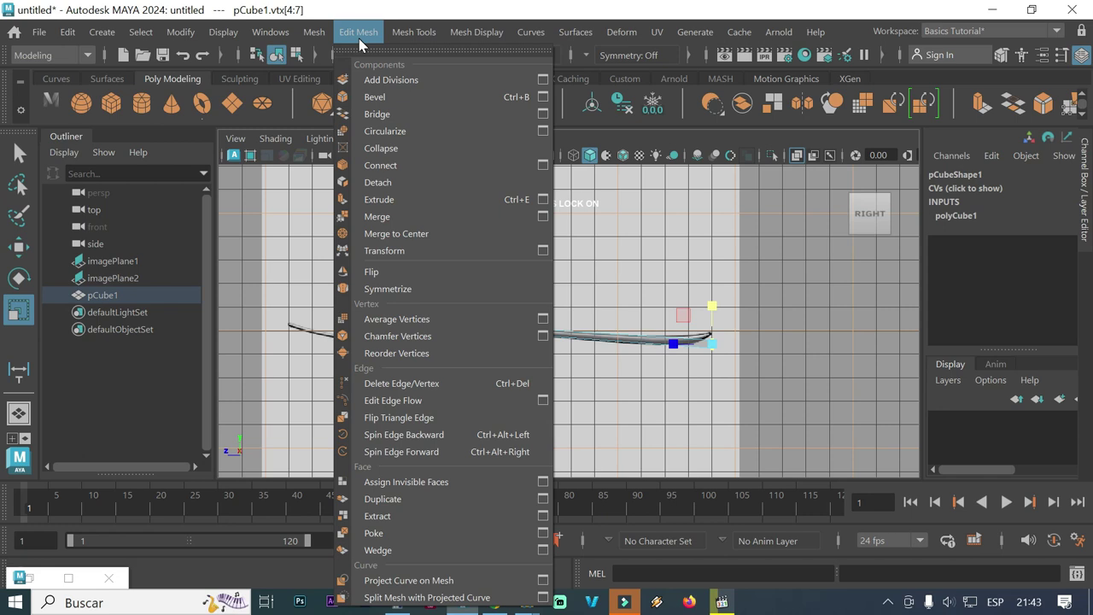
click(359, 35)
click(415, 34)
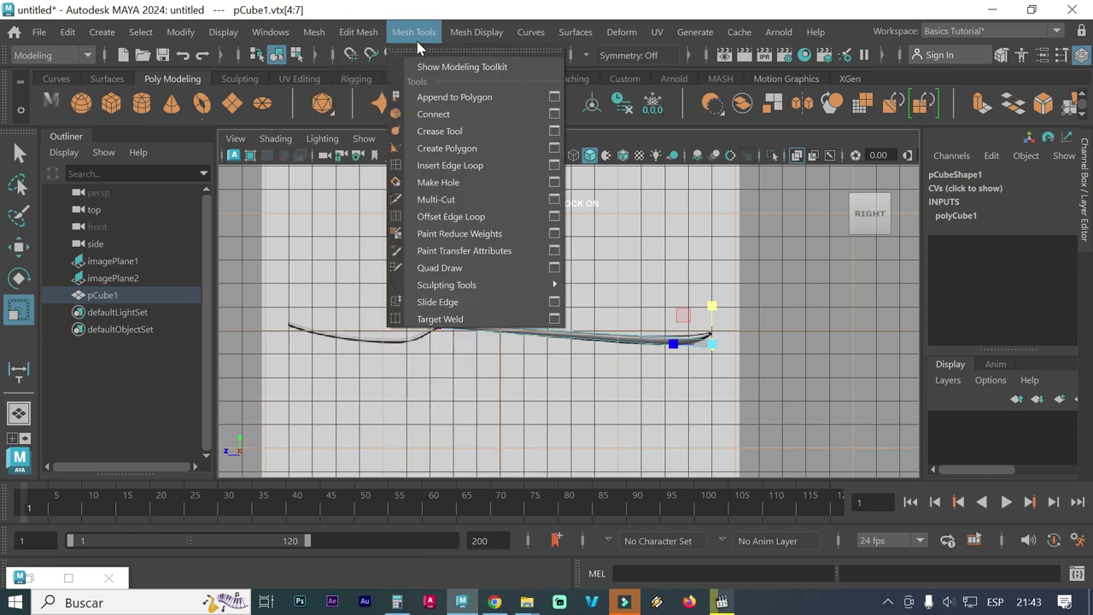
click(443, 198)
scroll(494, 331, up, 2)
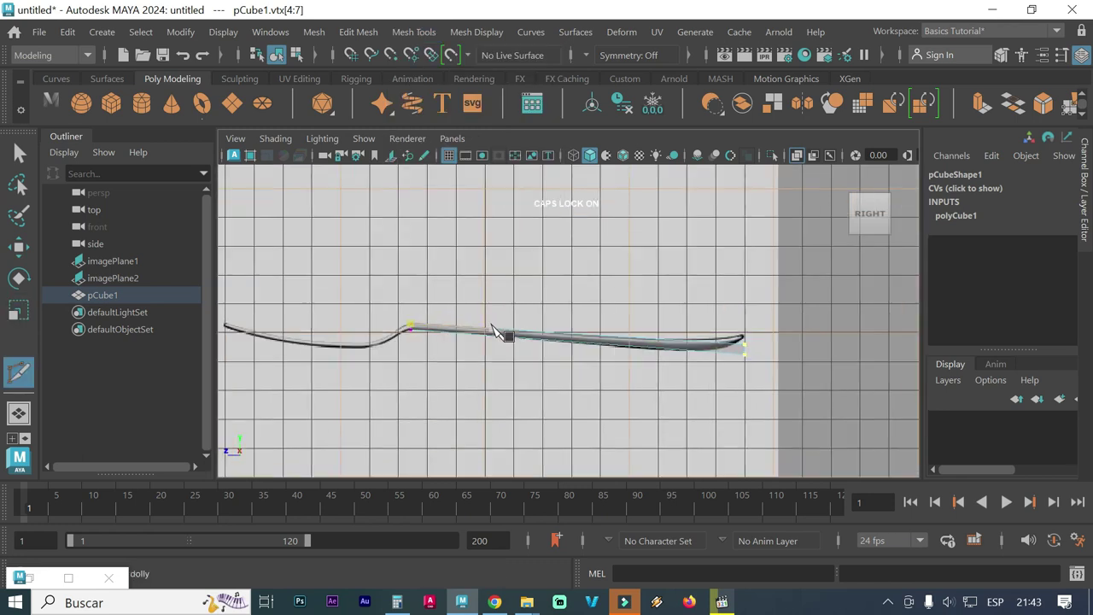
scroll(494, 333, up, 2)
scroll(496, 338, up, 1)
scroll(491, 340, up, 1)
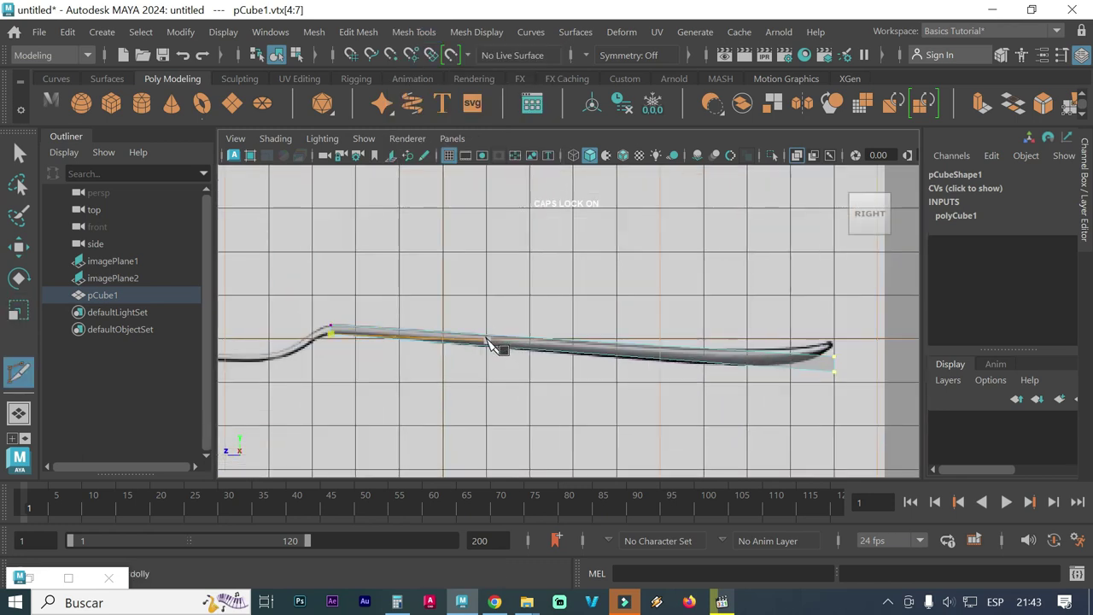
scroll(466, 342, up, 2)
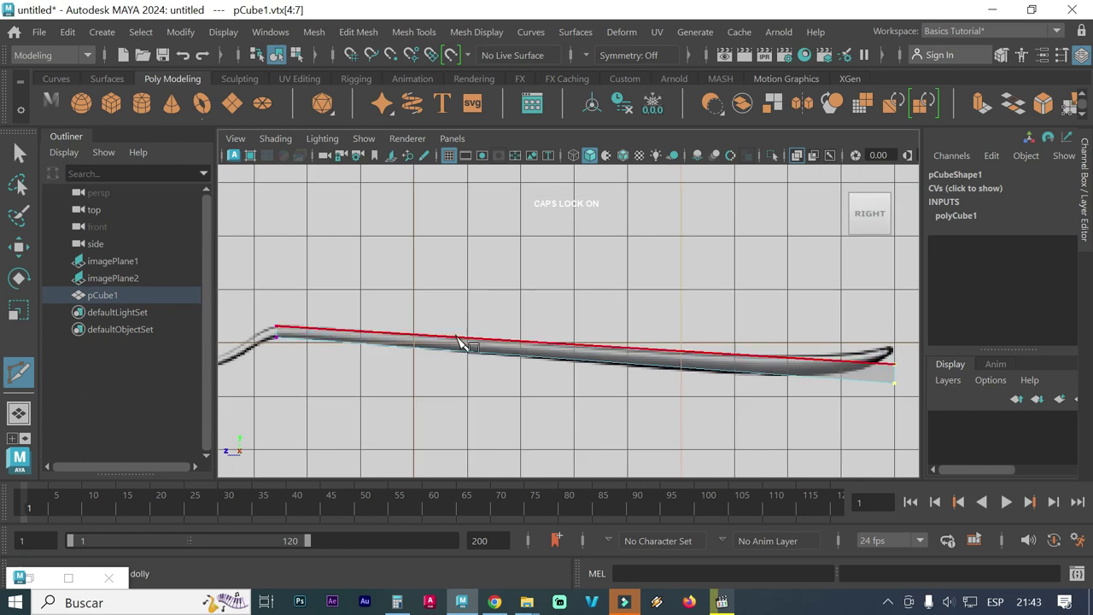
click(469, 381)
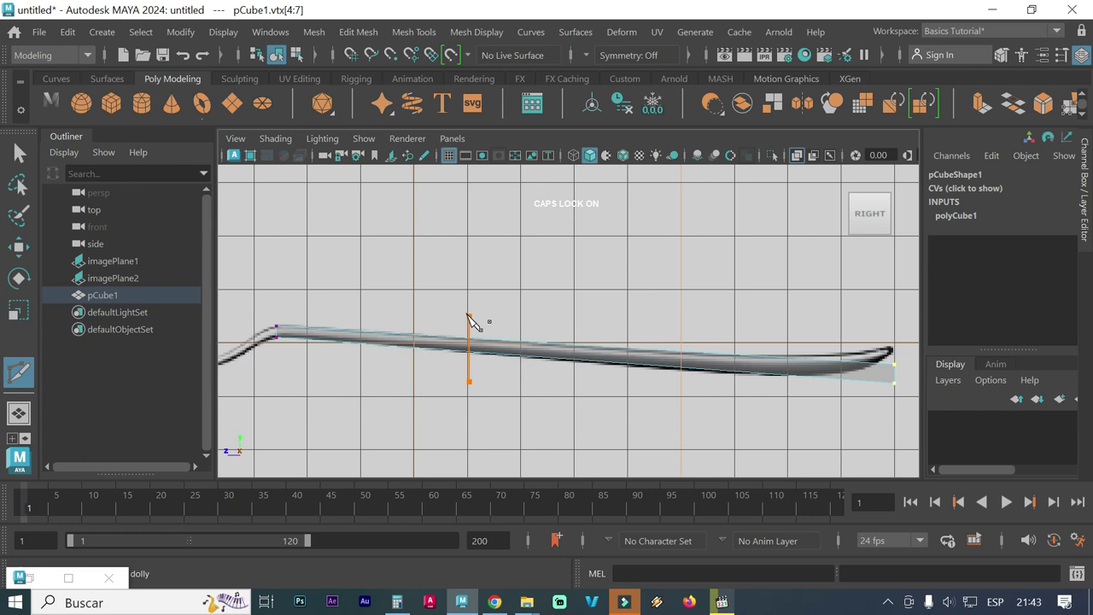
click(469, 321)
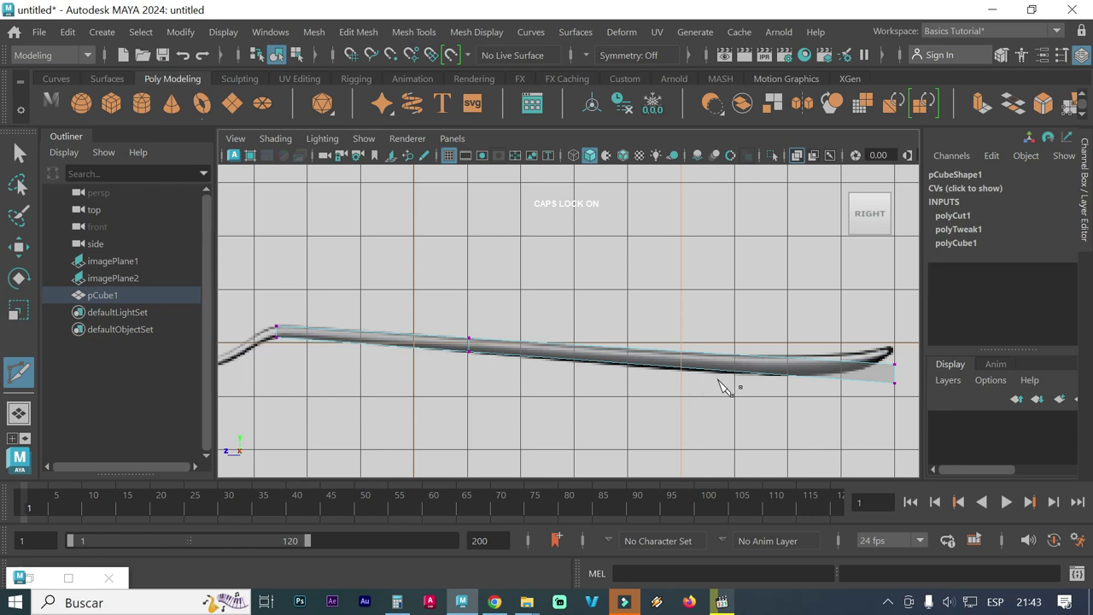
Add a second vertical cut near the tip and a third between the earlier two
click(814, 393)
drag(814, 393, 818, 315)
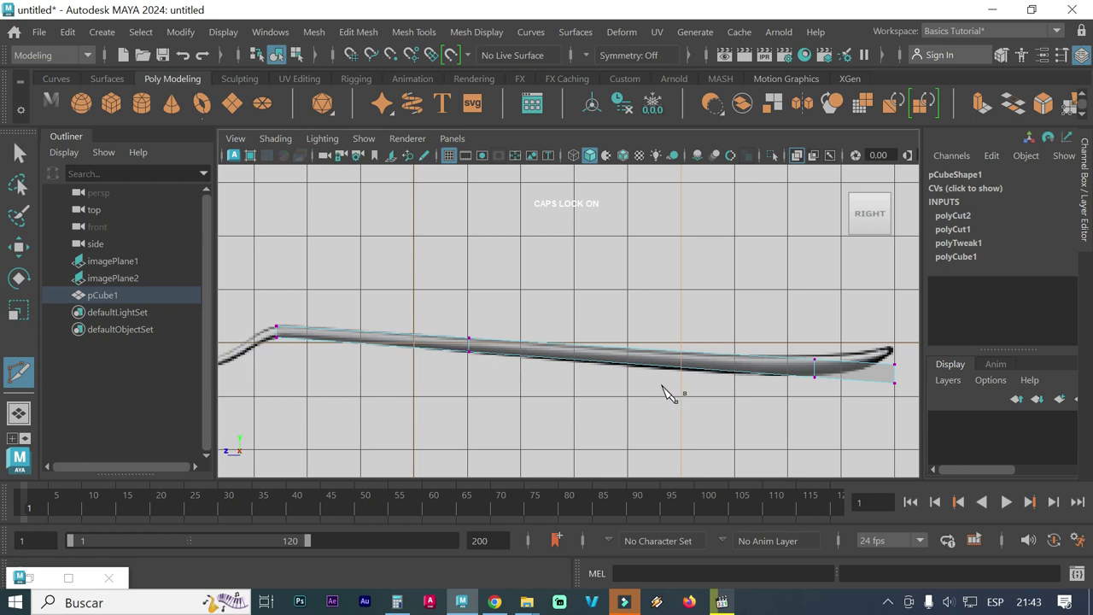
click(665, 389)
click(665, 322)
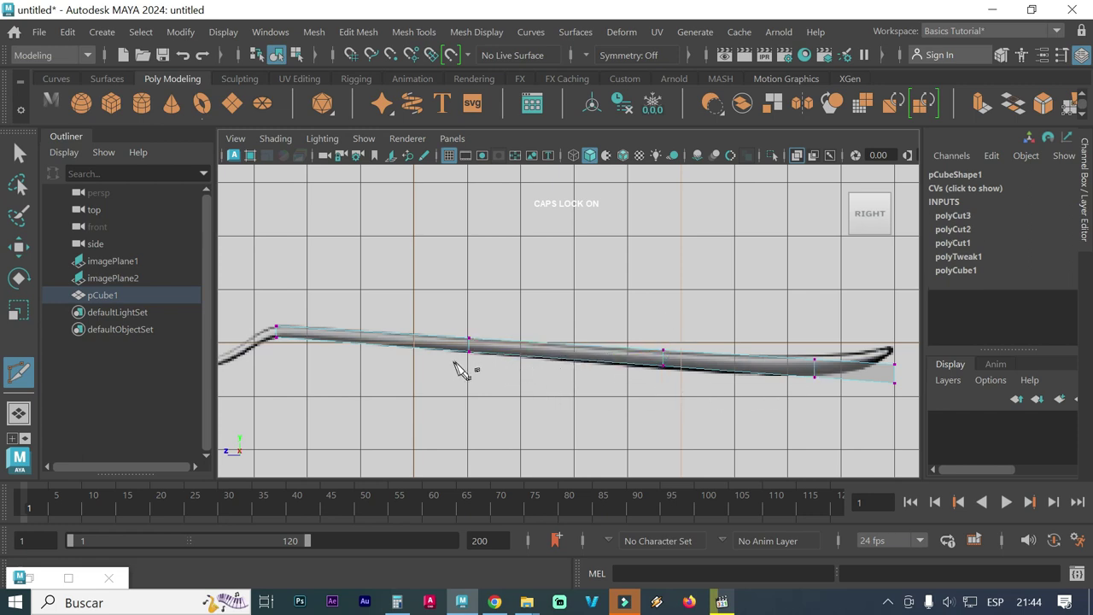
key(space)
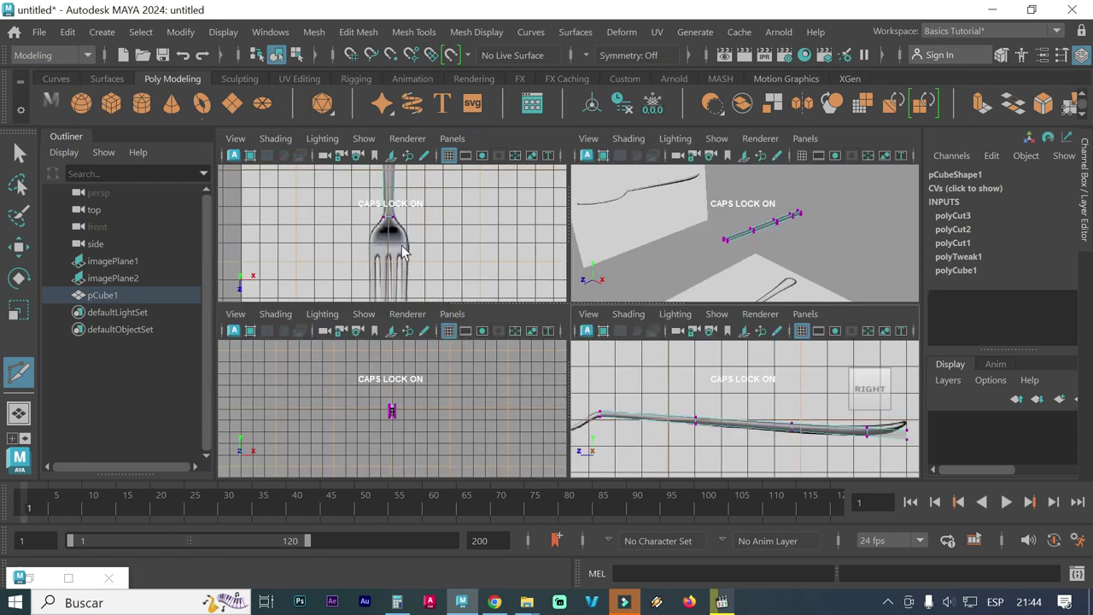
Inspect the handle in the maximised top view, then return to the side view and exit Multi-Cut
key(space)
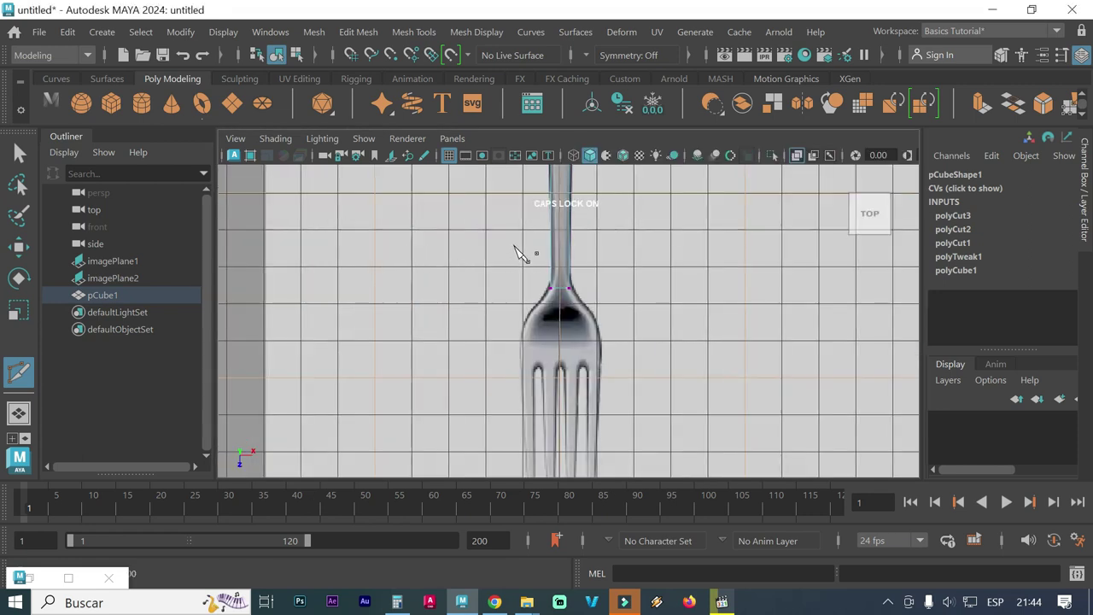
alt+middle_drag(518, 251, 517, 391)
alt+middle_drag(524, 281, 536, 359)
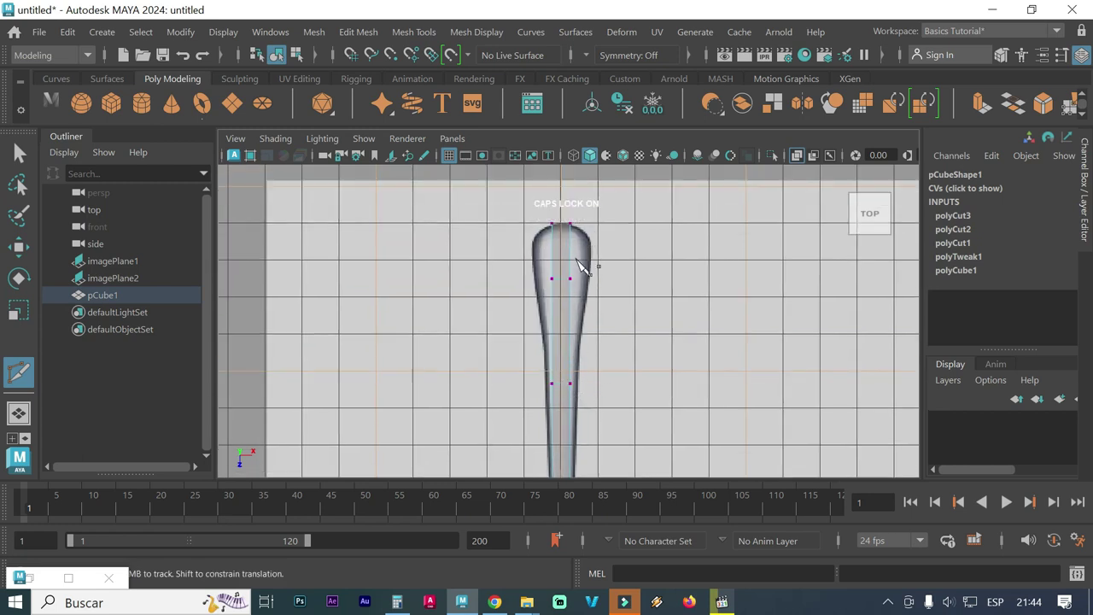
click(569, 384)
scroll(562, 365, down, 2)
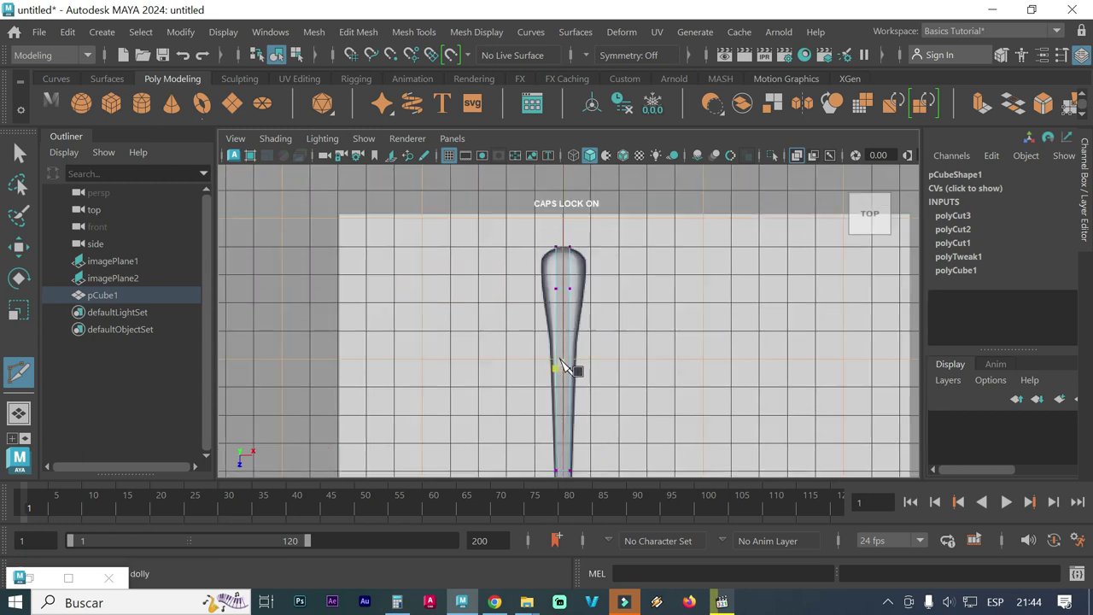
key(space)
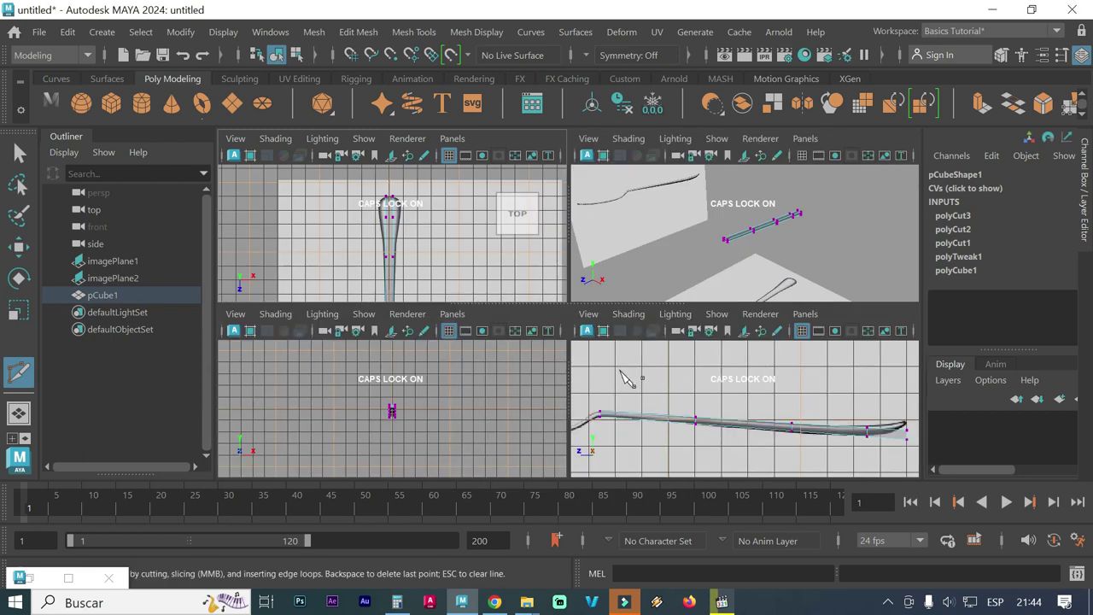
key(space)
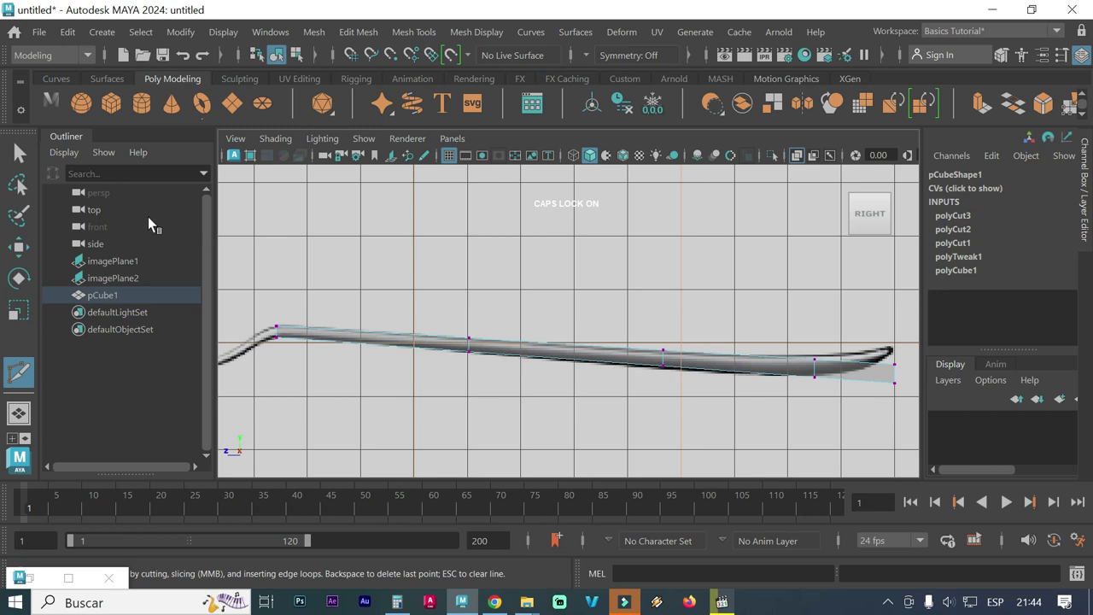
click(27, 157)
Select the strip's right-end vertices, raise them and scale them down to thin the tip
drag(889, 410, 895, 320)
key(w)
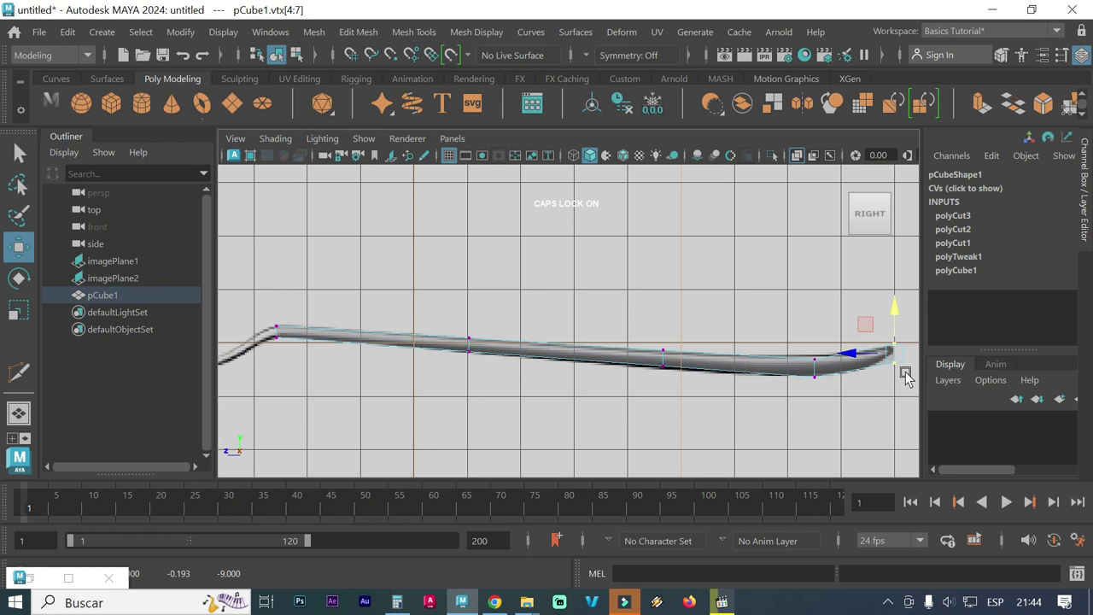
key(r)
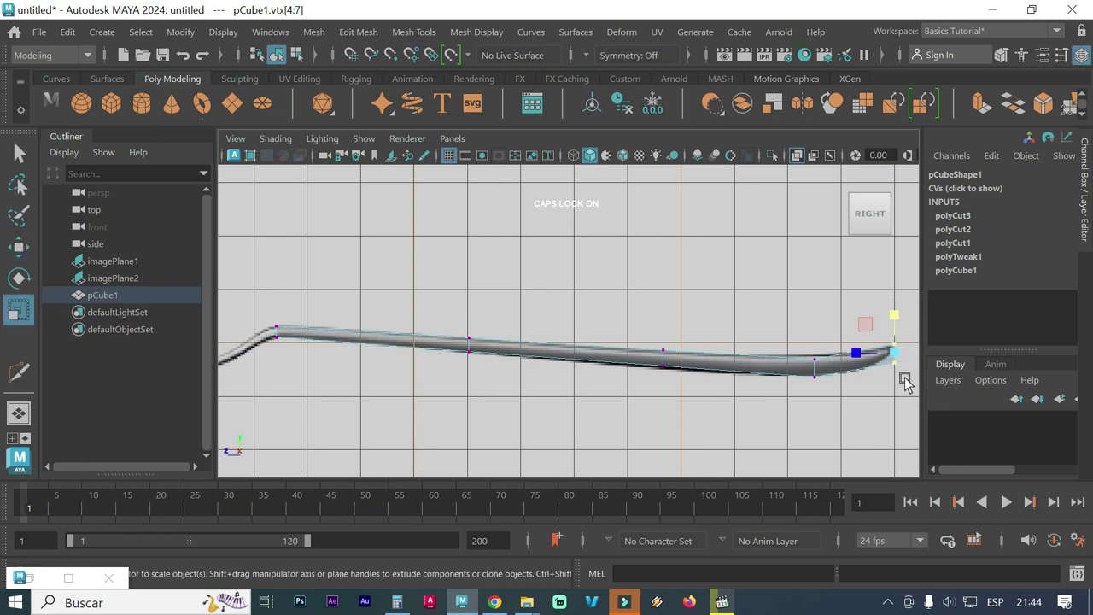
drag(896, 316, 893, 334)
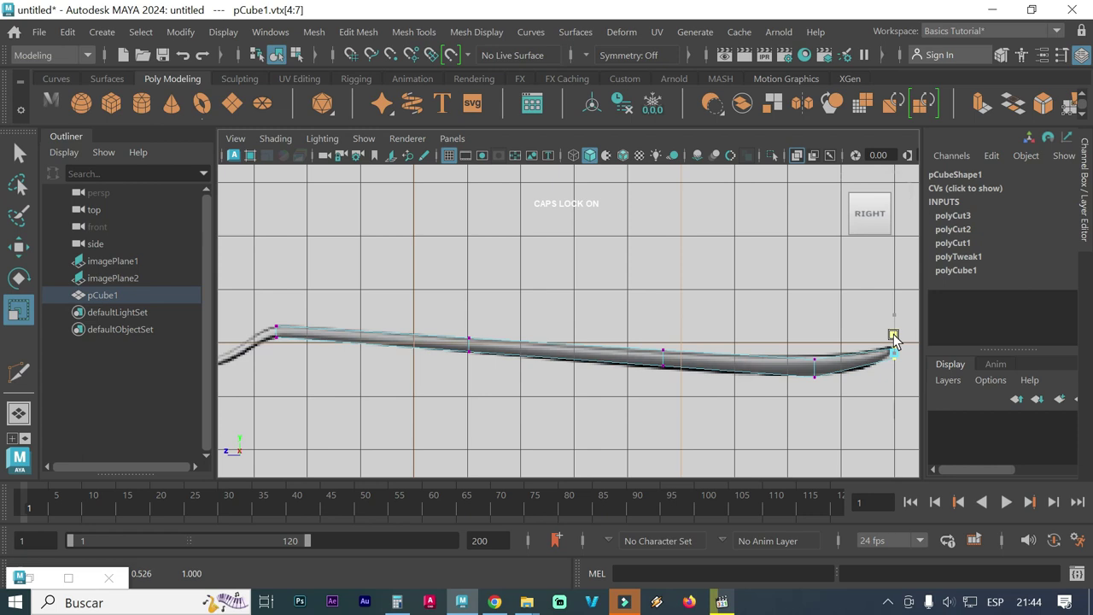
mouse_move(864, 366)
alt+middle_down()
mouse_move(829, 378)
mouse_move(610, 342)
alt+middle_up()
mouse_move(584, 363)
alt+right_down()
mouse_move(561, 354)
mouse_move(688, 361)
mouse_move(760, 350)
alt+right_up()
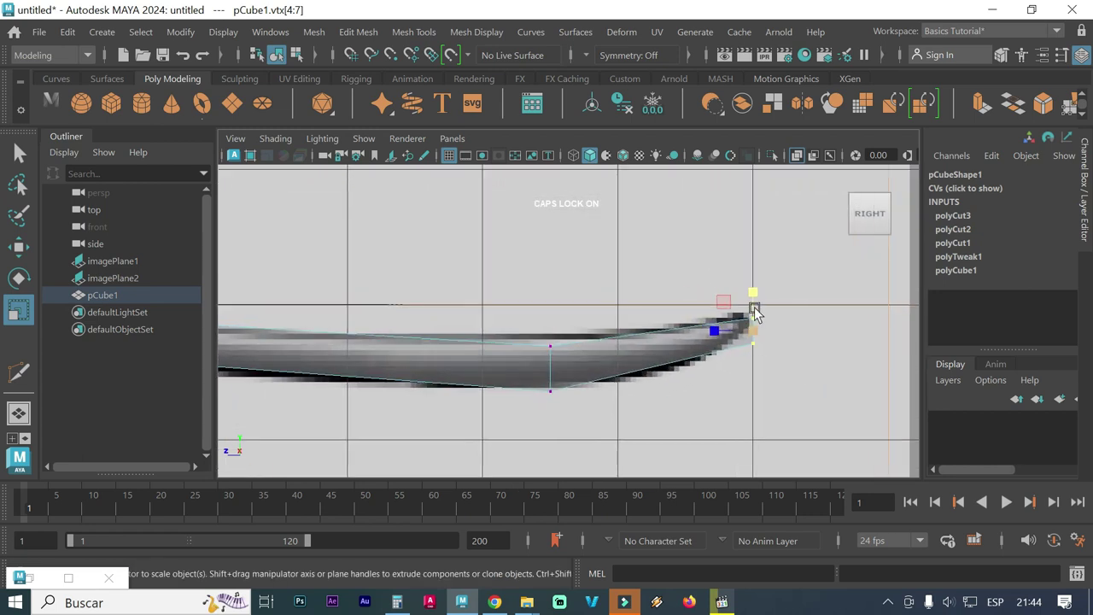
mouse_move(755, 313)
mouse_down()
mouse_move(752, 285)
mouse_move(756, 297)
mouse_move(705, 321)
mouse_up()
key(w)
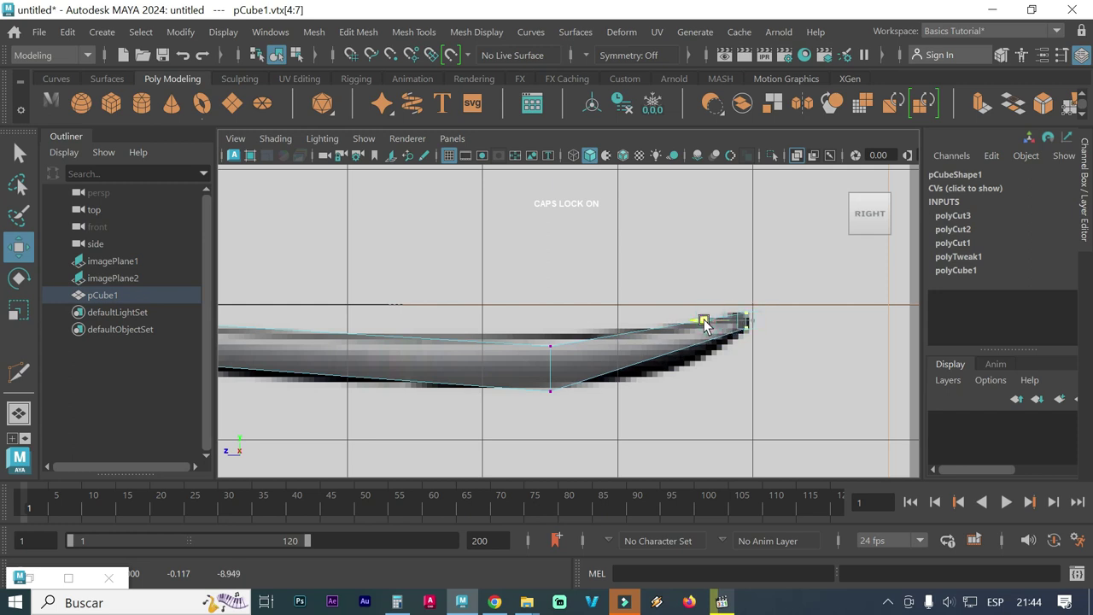
Back in Object Mode, use Multi-Cut to add two vertical edge loops across the neck
click(724, 372)
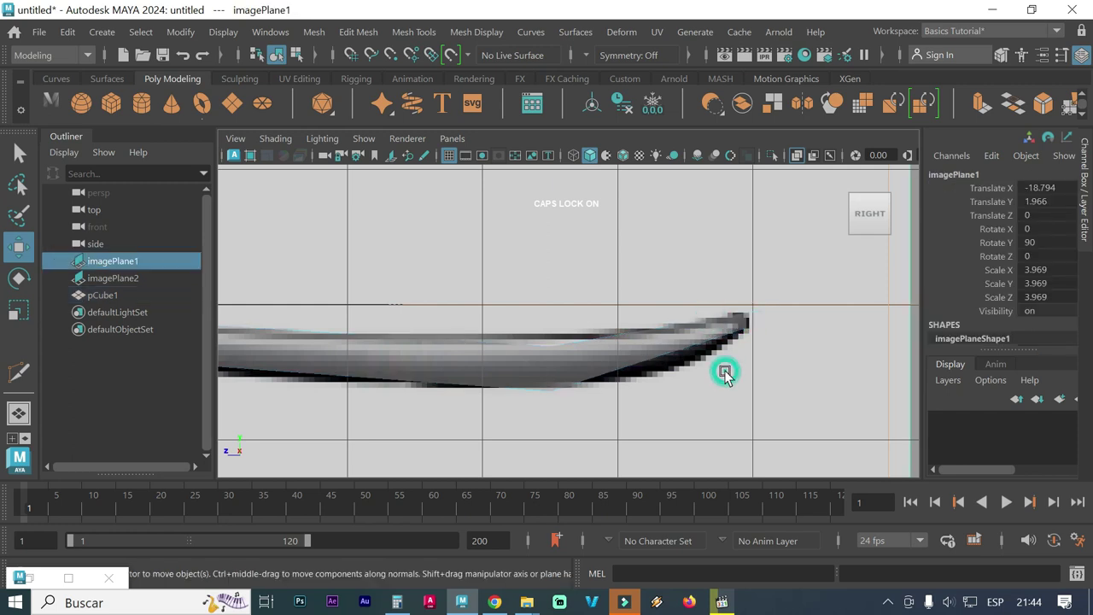
key(ctrl+z)
key(q)
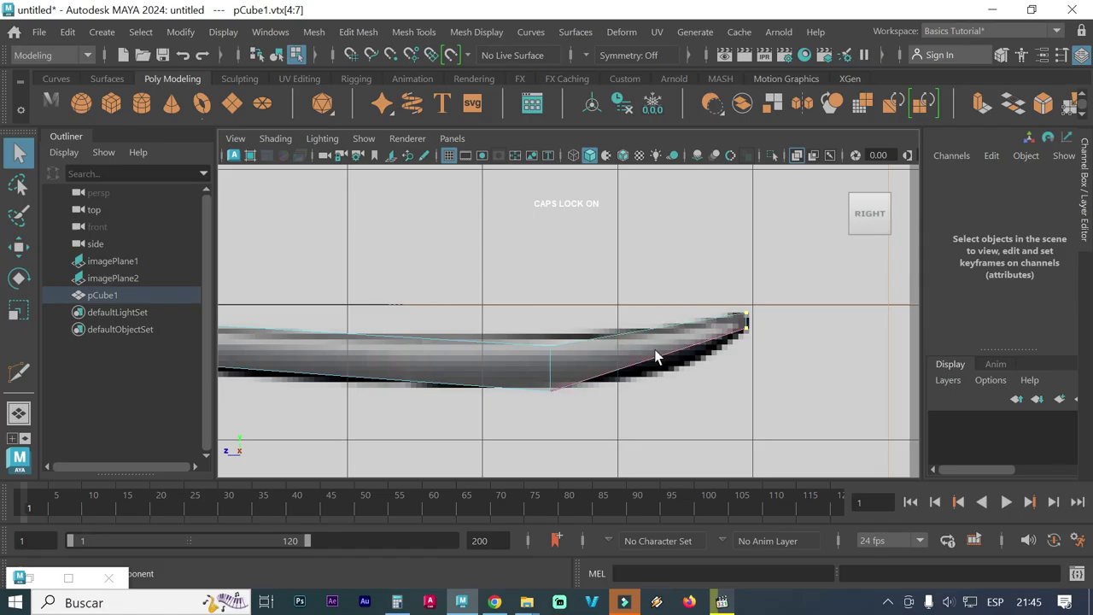
right_drag(656, 357, 737, 96)
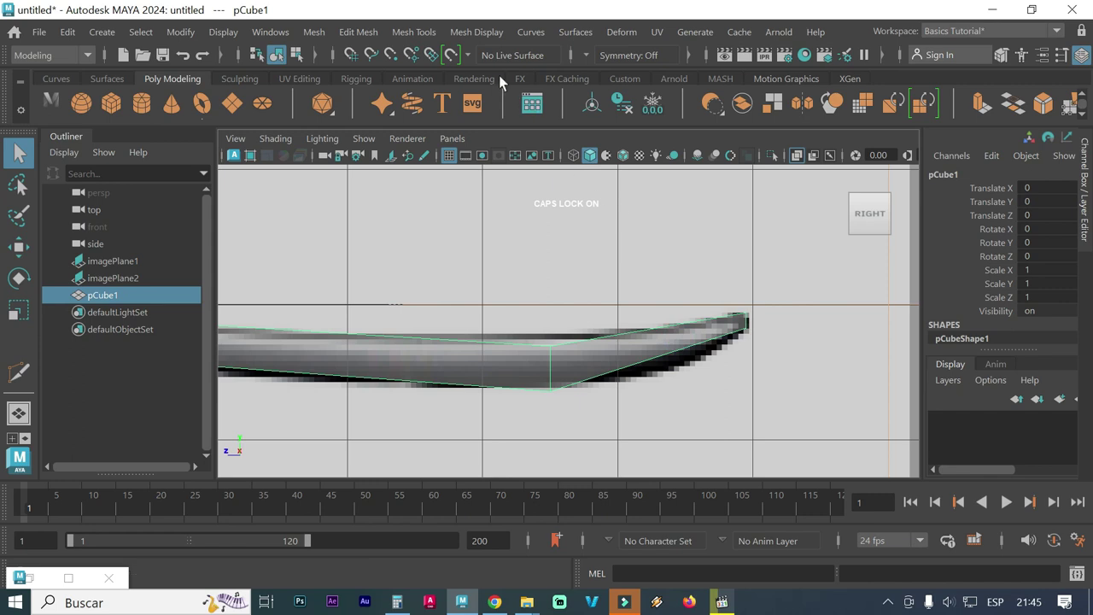
click(414, 32)
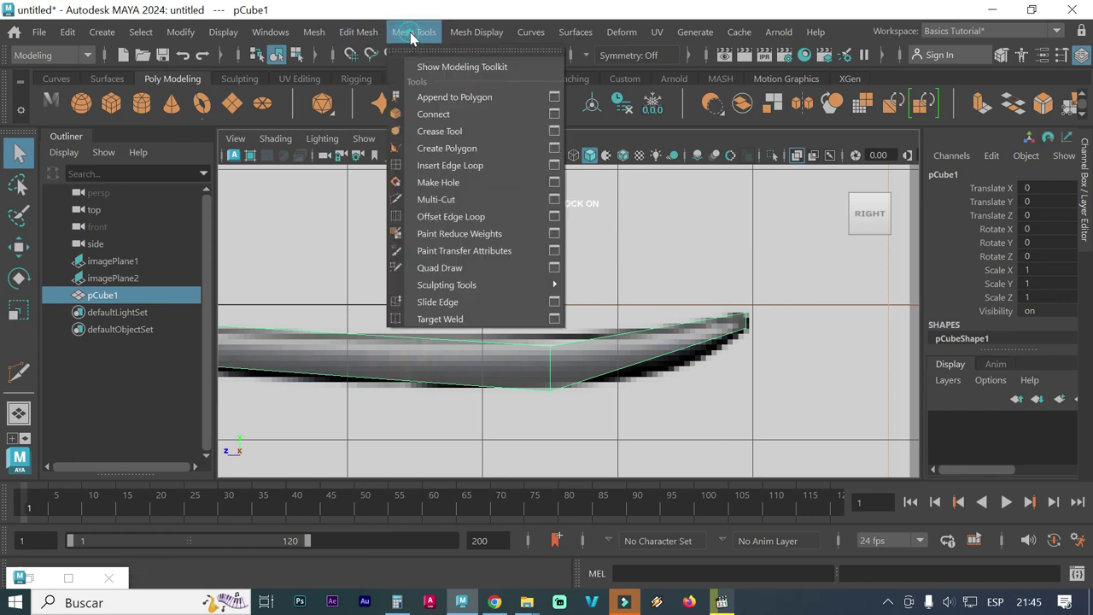
click(447, 200)
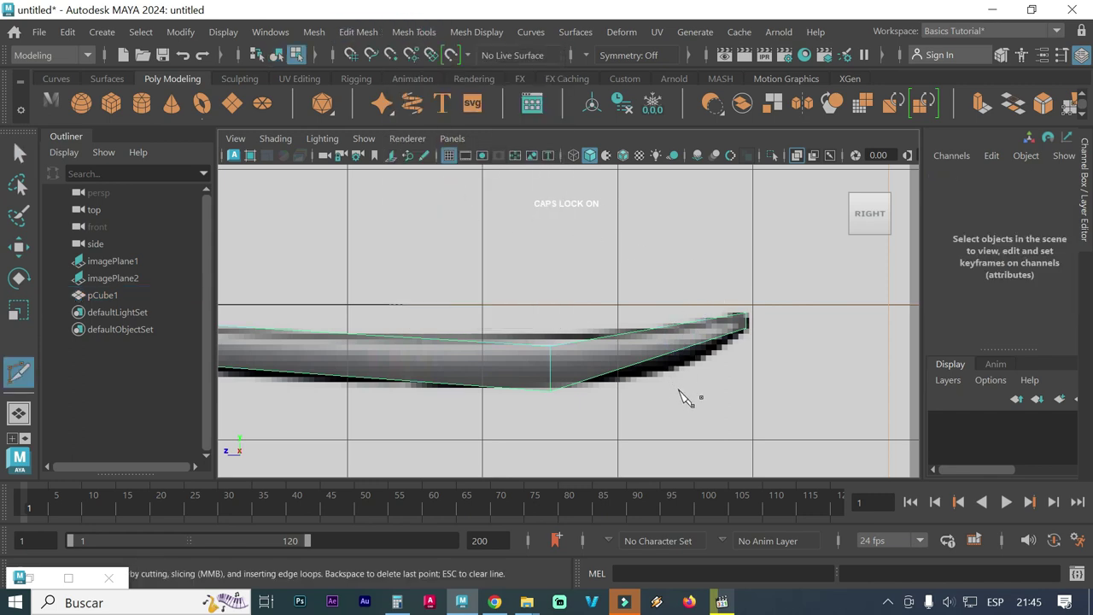
drag(681, 395, 680, 280)
drag(630, 391, 633, 299)
click(20, 152)
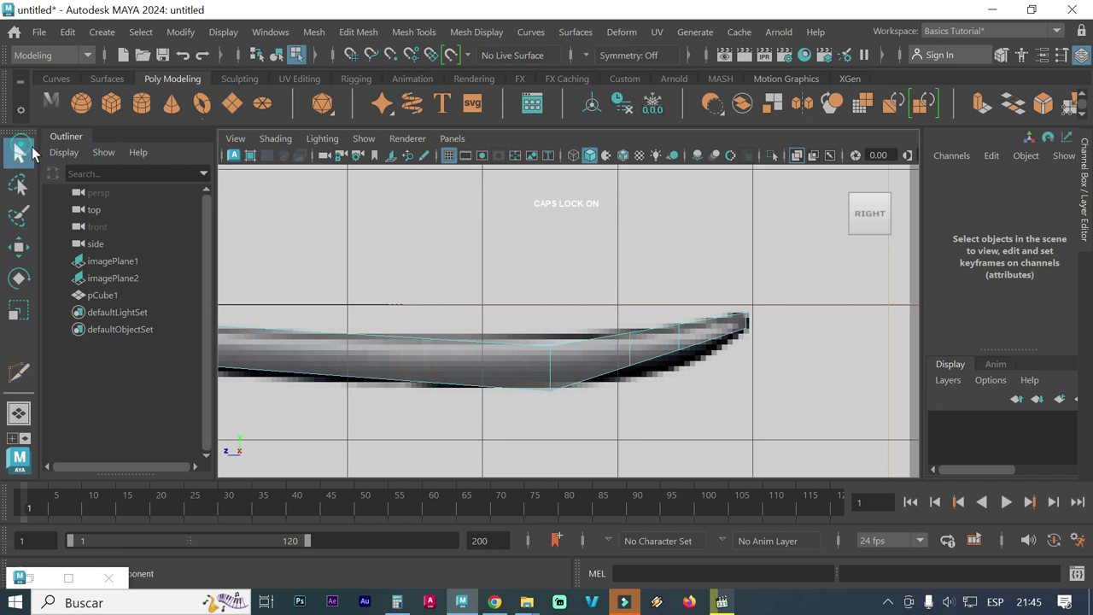
In vertex mode, raise the new loops' neck vertices vertically to match the reference bend
right_click(657, 354)
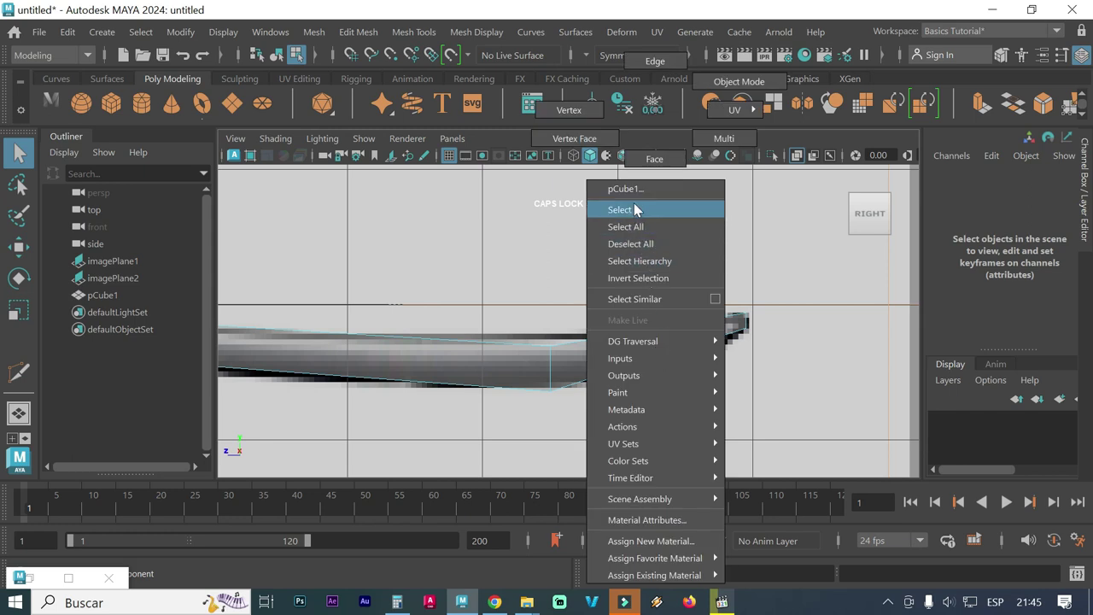
click(586, 111)
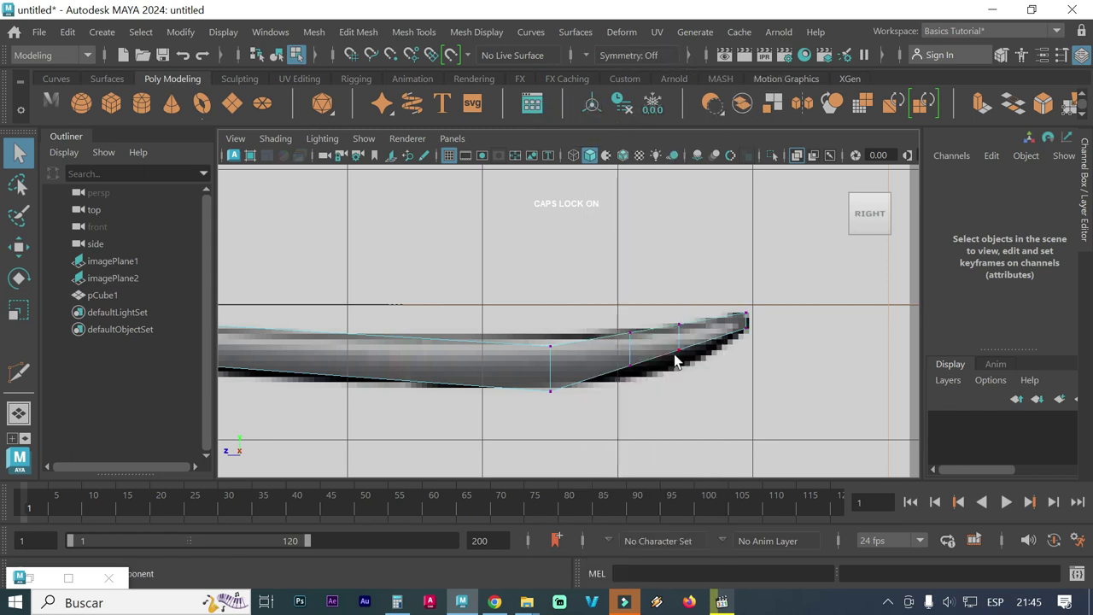
mouse_move(669, 305)
mouse_down()
mouse_move(689, 318)
mouse_move(672, 340)
mouse_up()
key(w)
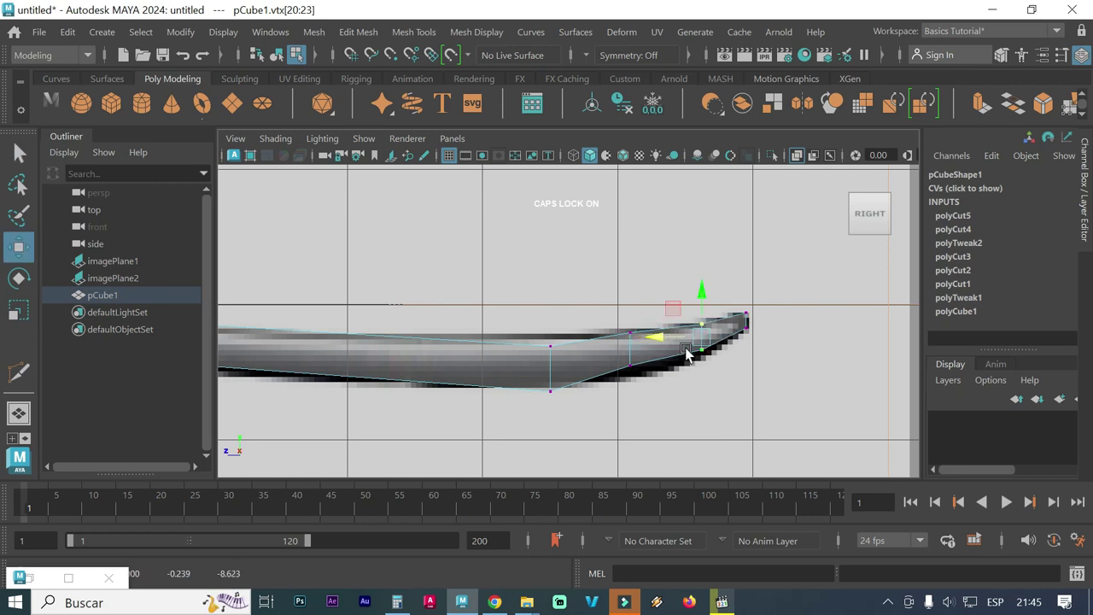
drag(720, 366, 675, 335)
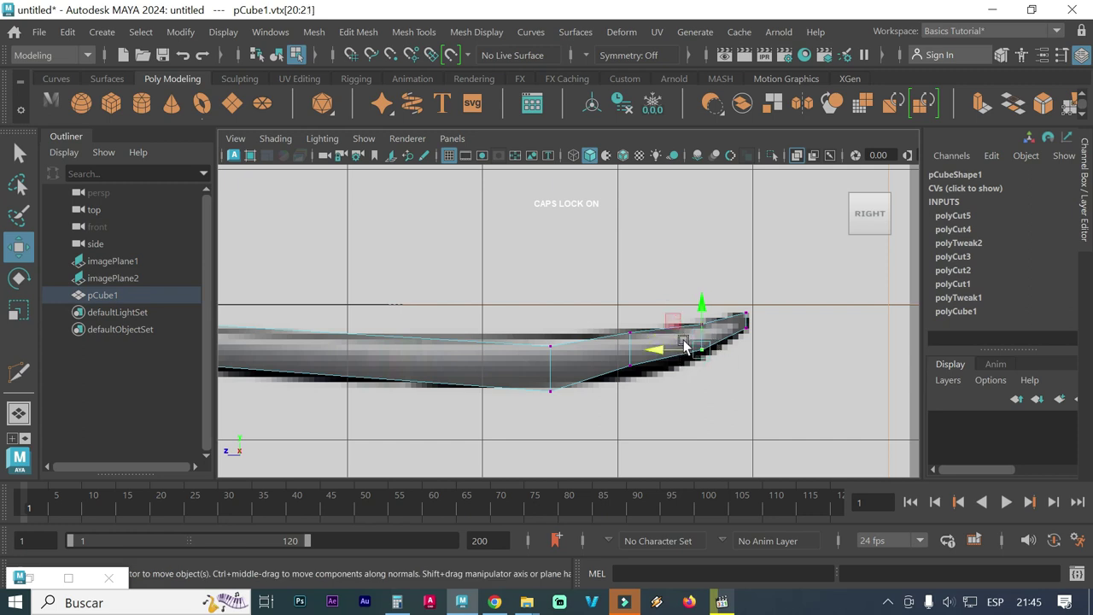
click(701, 305)
middle_click(644, 405)
drag(633, 316, 630, 389)
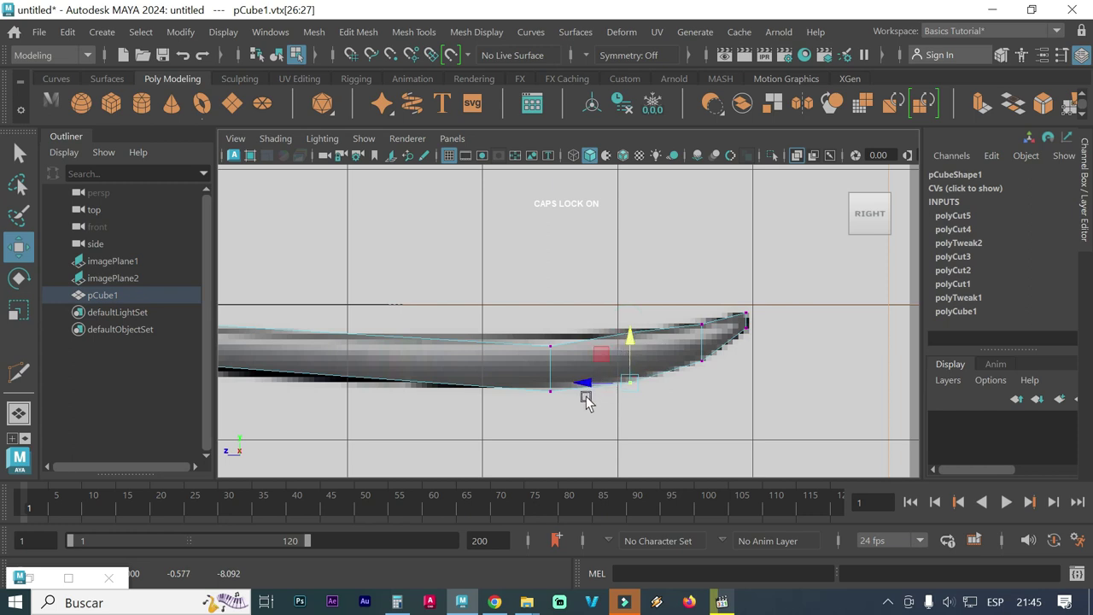
drag(542, 333, 559, 357)
drag(548, 318, 551, 295)
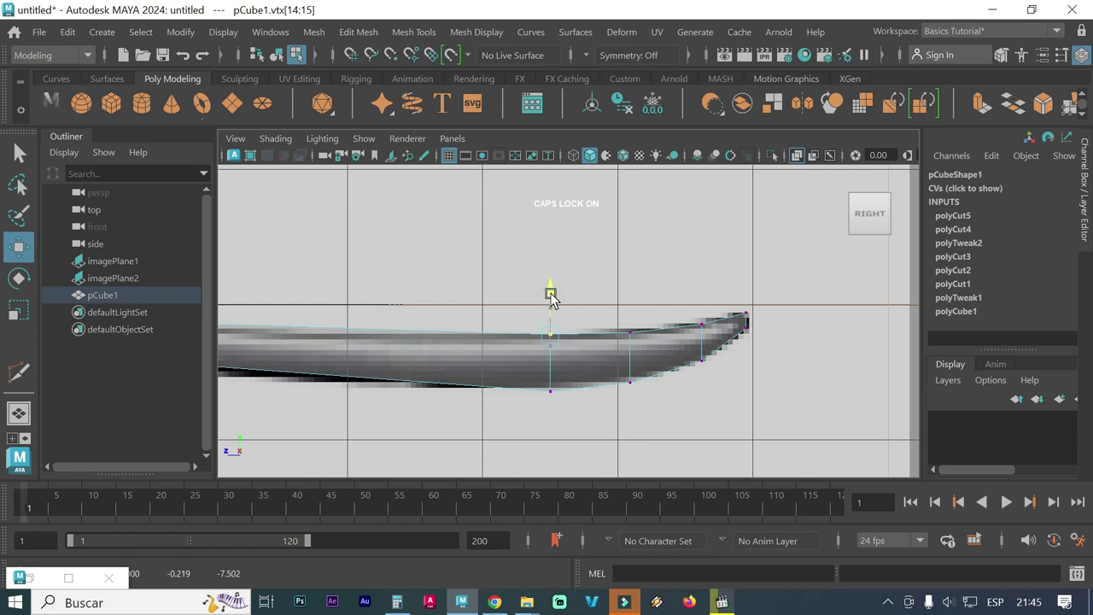
Lower the next pair of handle vertices to follow the reference curve, then switch to the Top view
scroll(512, 395, down, 4)
scroll(436, 397, down, 1)
scroll(462, 388, up, 2)
scroll(470, 359, up, 1)
scroll(470, 342, up, 1)
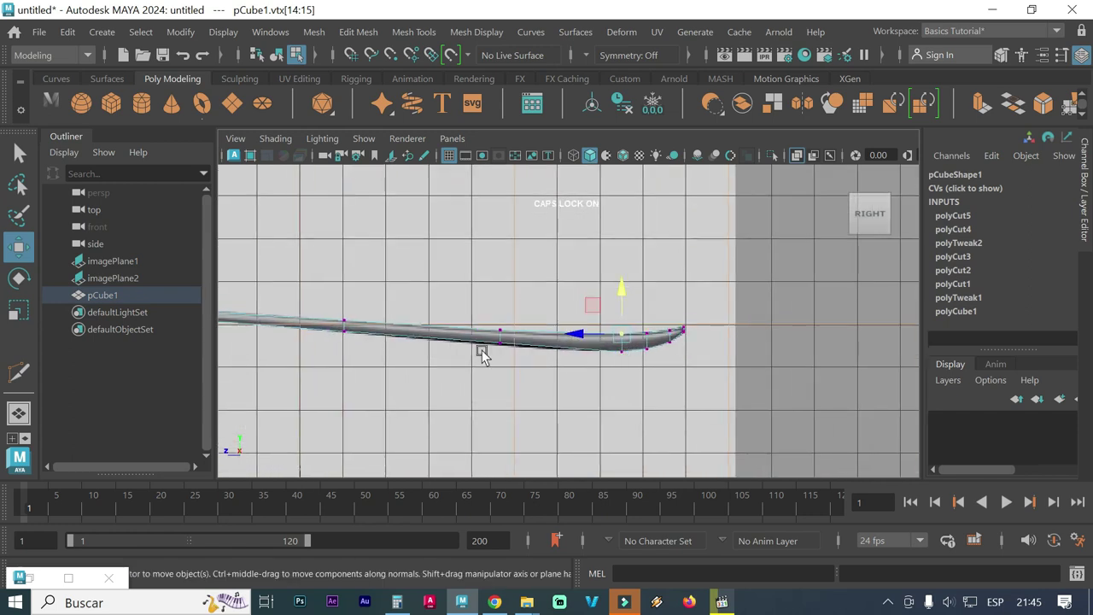
scroll(482, 359, up, 2)
scroll(575, 381, up, 1)
scroll(590, 364, up, 1)
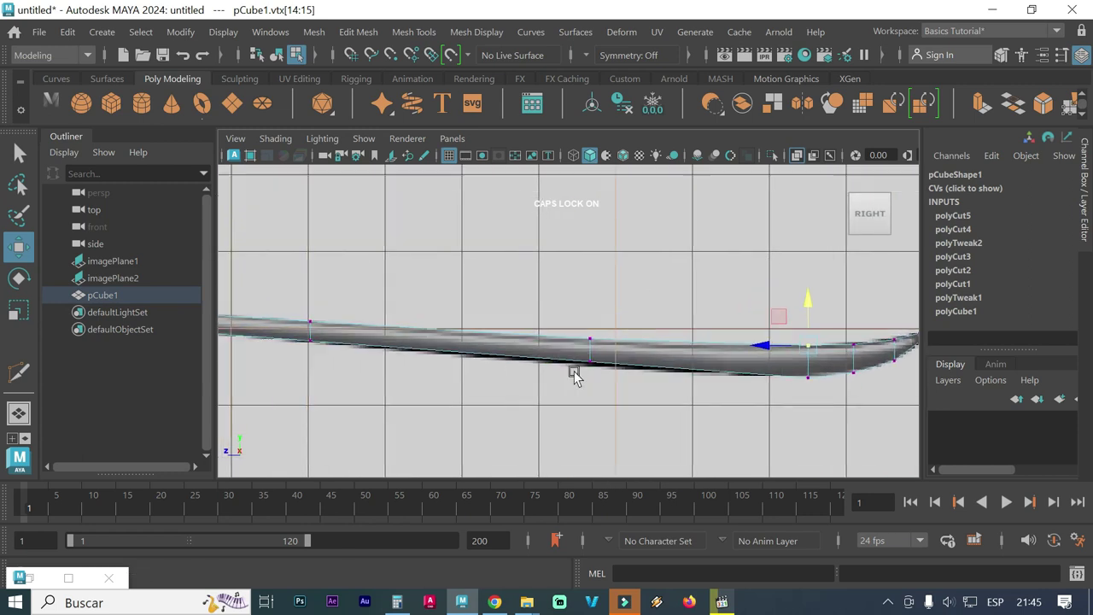
scroll(573, 371, up, 1)
click(591, 367)
drag(591, 324, 591, 328)
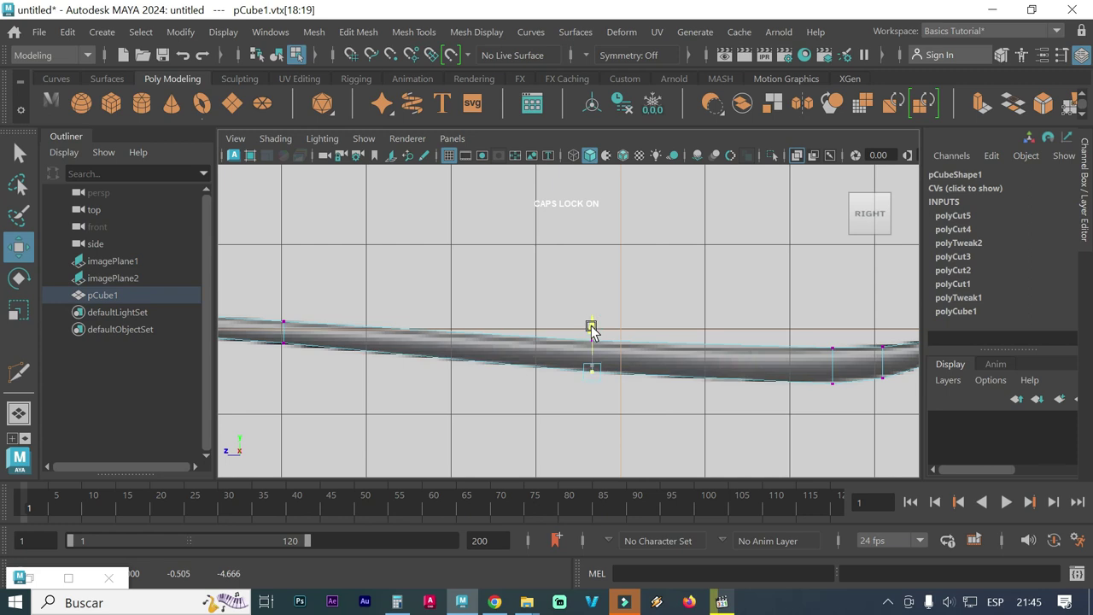
scroll(572, 351, down, 1)
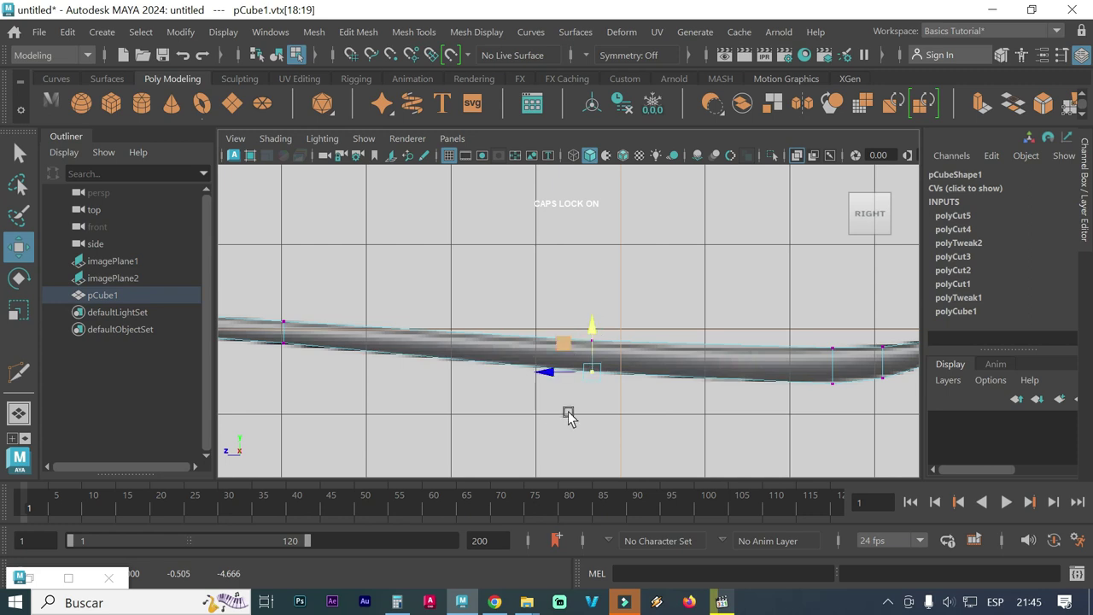
scroll(513, 405, down, 2)
scroll(483, 359, up, 1)
scroll(510, 347, up, 1)
scroll(469, 349, up, 2)
scroll(578, 355, up, 1)
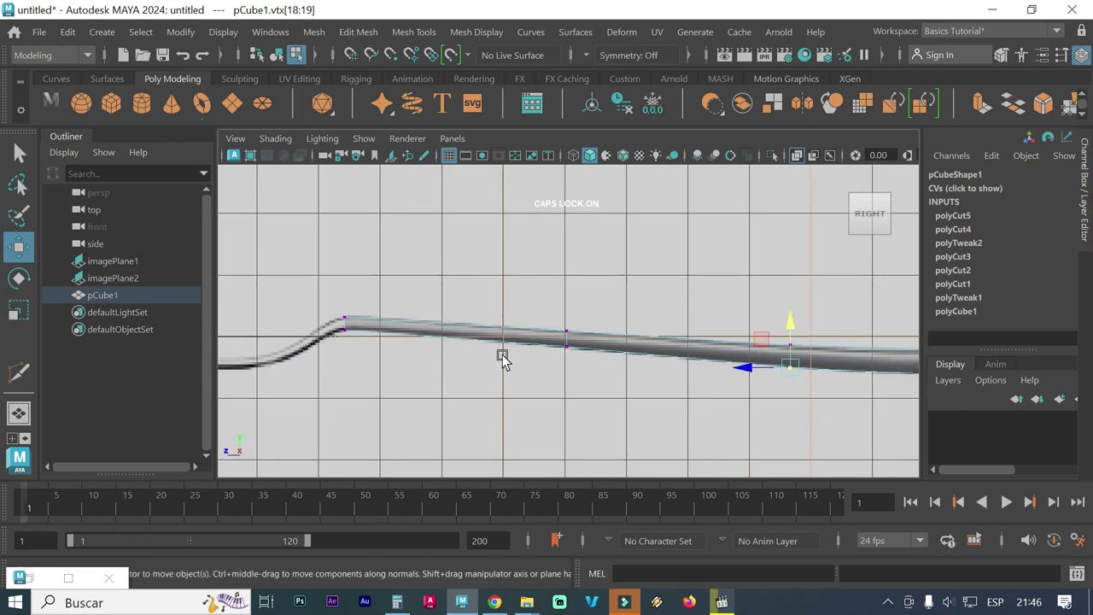
key(space)
key(space)
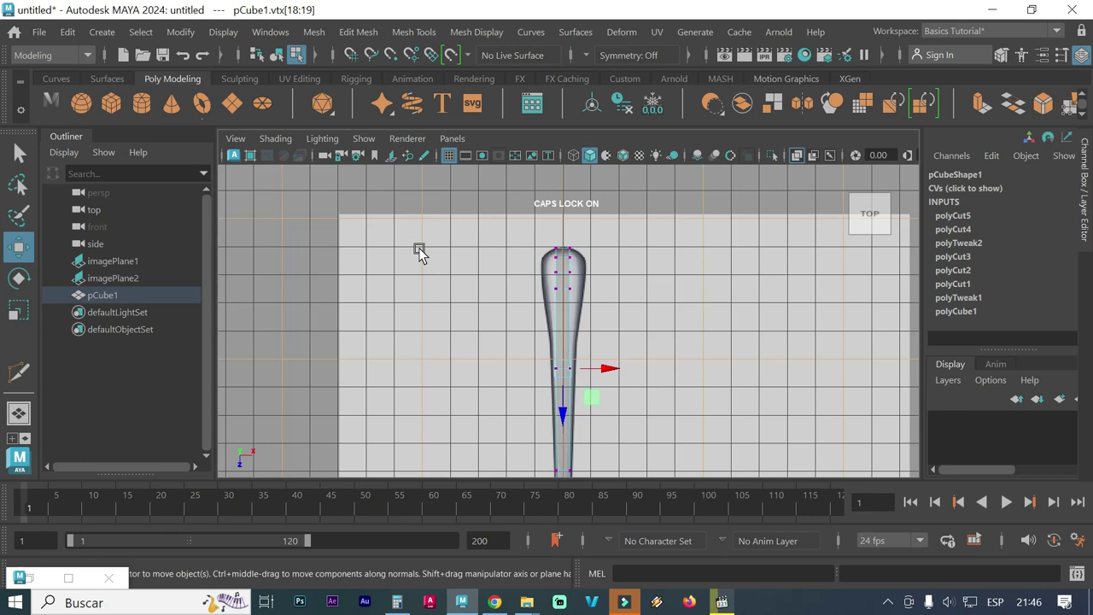
alt+middle_drag(624, 367, 603, 231)
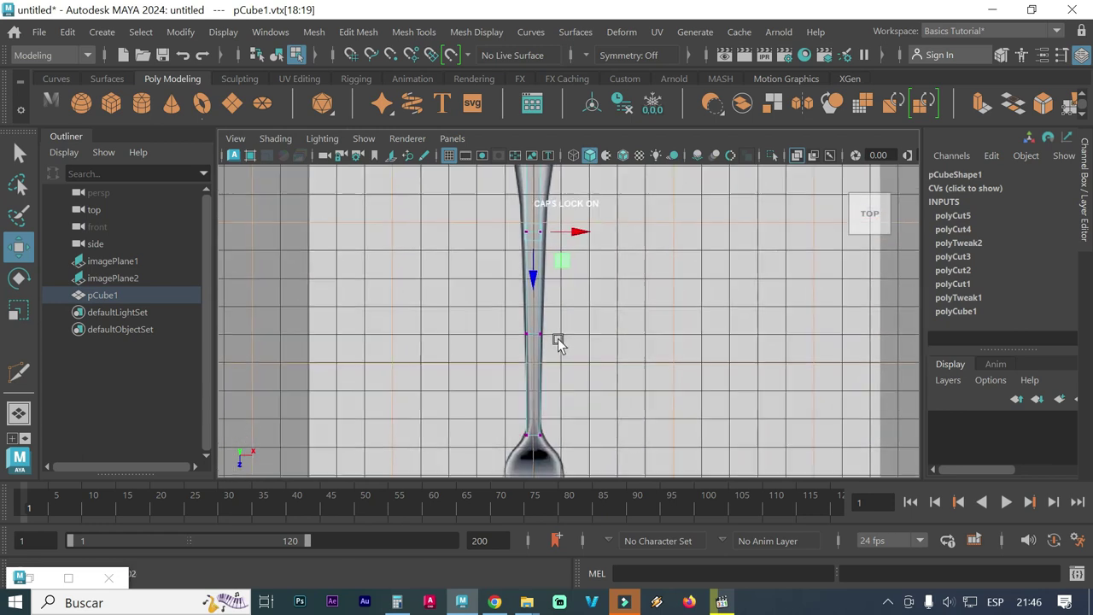
alt+middle_drag(557, 342, 554, 317)
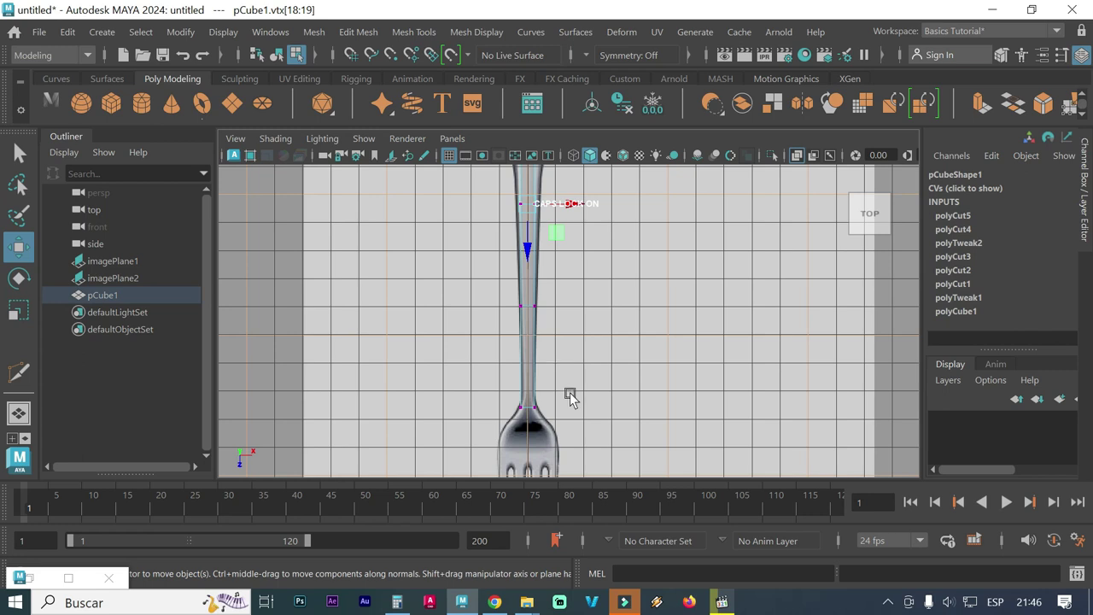
alt+middle_drag(574, 409, 598, 304)
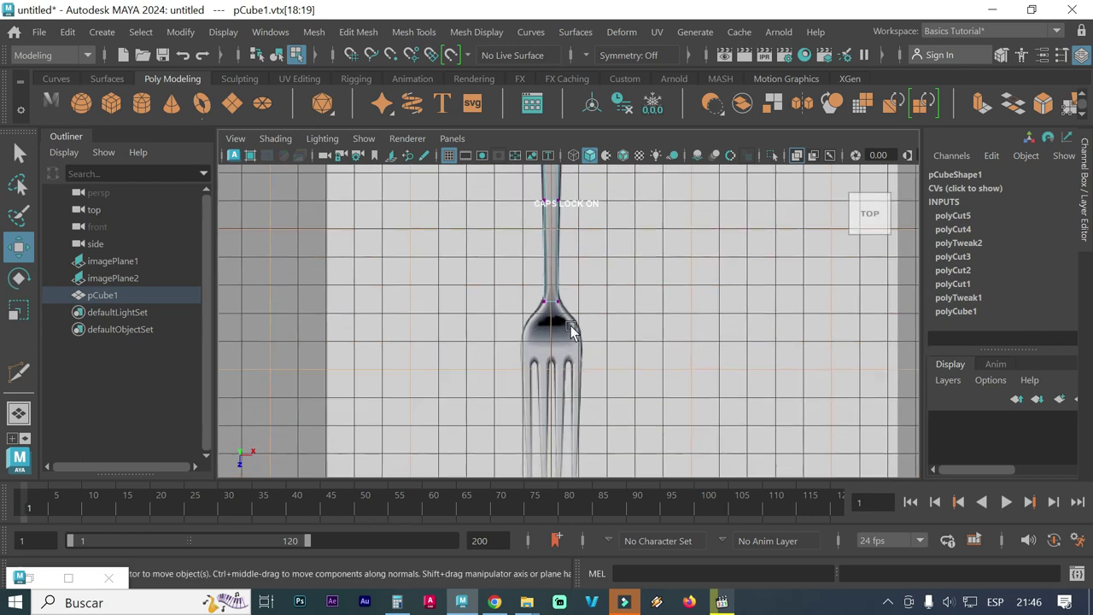
scroll(558, 324, up, 2)
scroll(559, 324, up, 2)
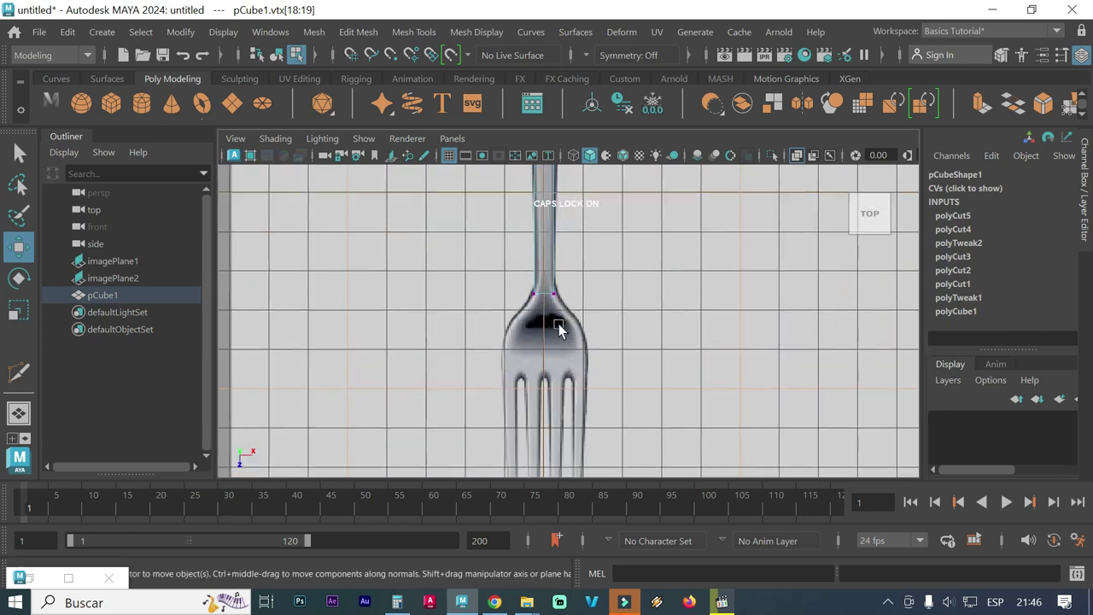
scroll(559, 324, up, 1)
key(alt)
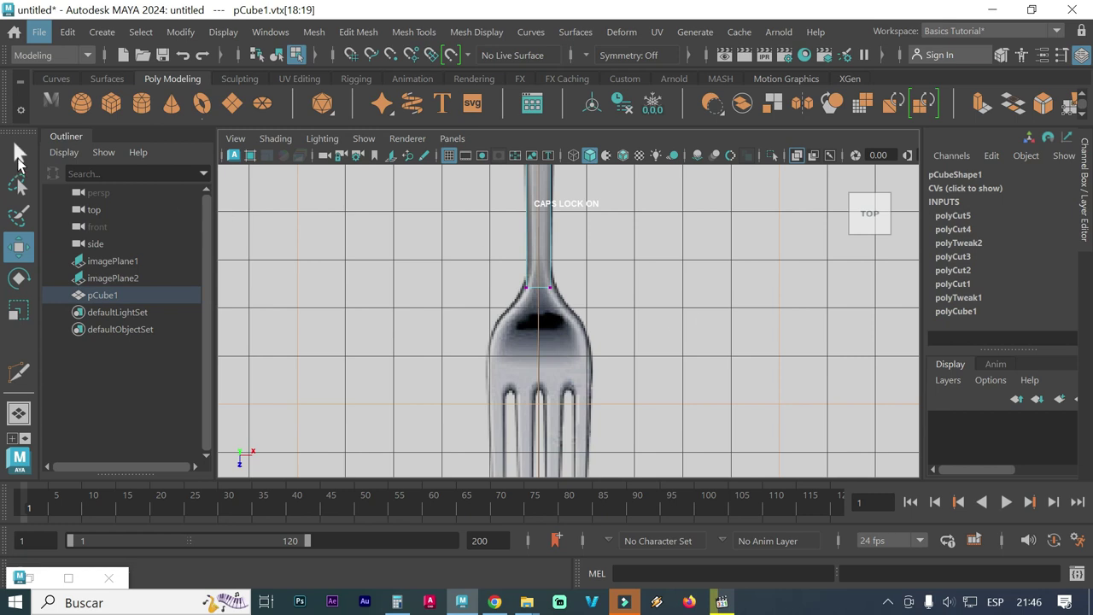
Clear the selection, maximise the perspective view and select the fork mesh in Object Mode
key(q)
click(808, 328)
key(space)
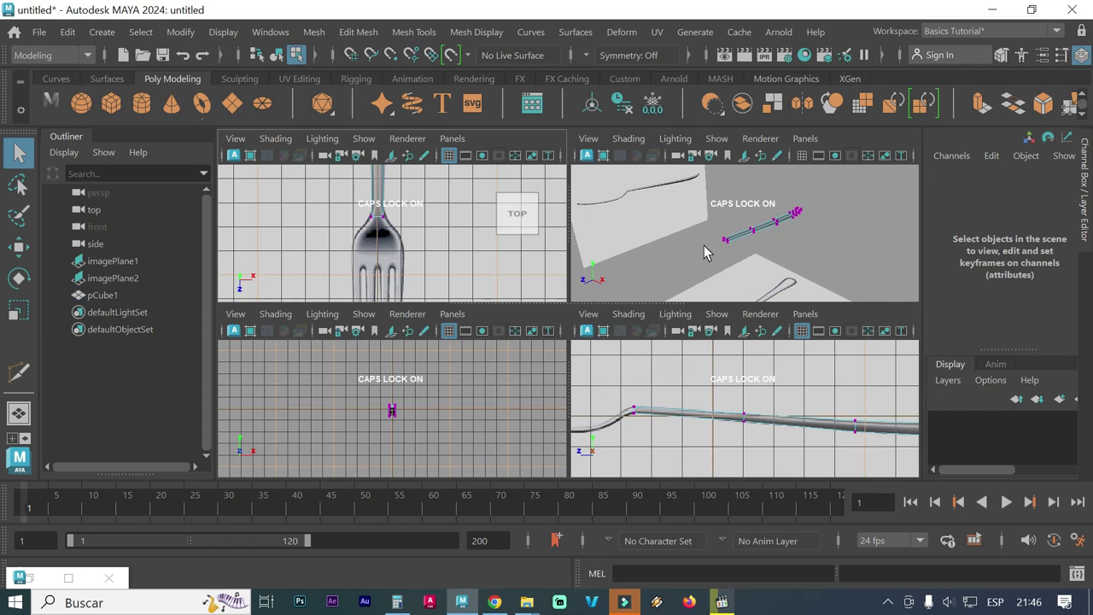
key(space)
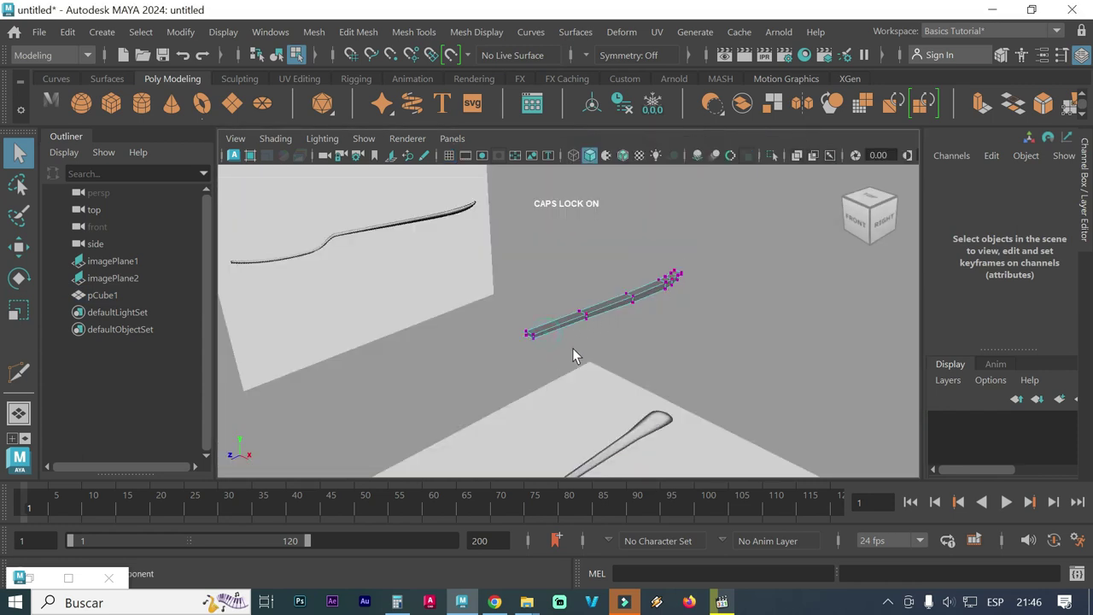
right_drag(569, 326, 640, 88)
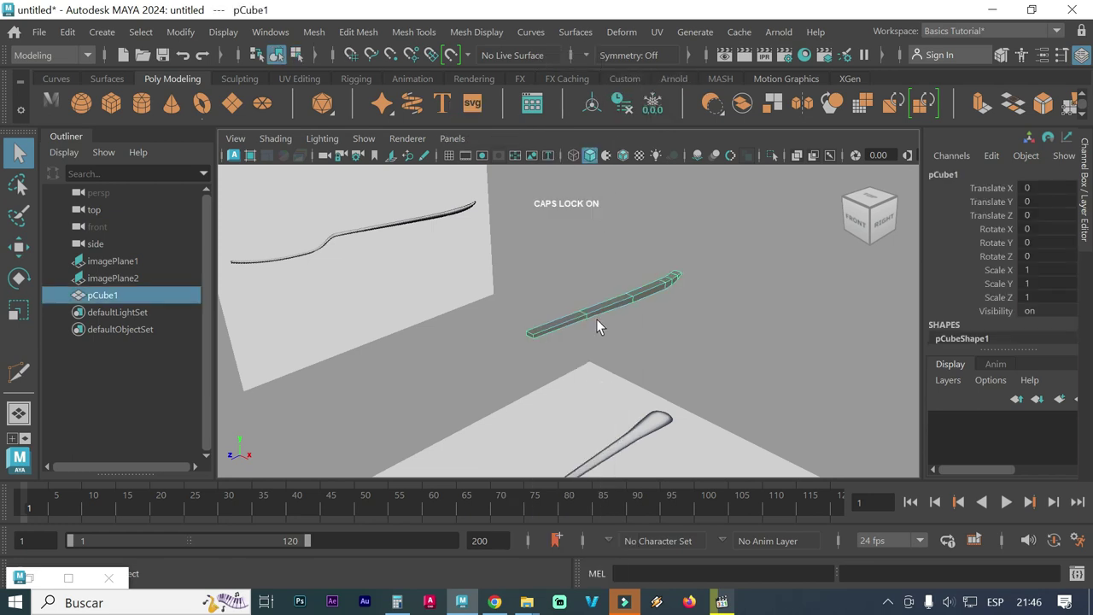
alt+right_drag(596, 318, 778, 317)
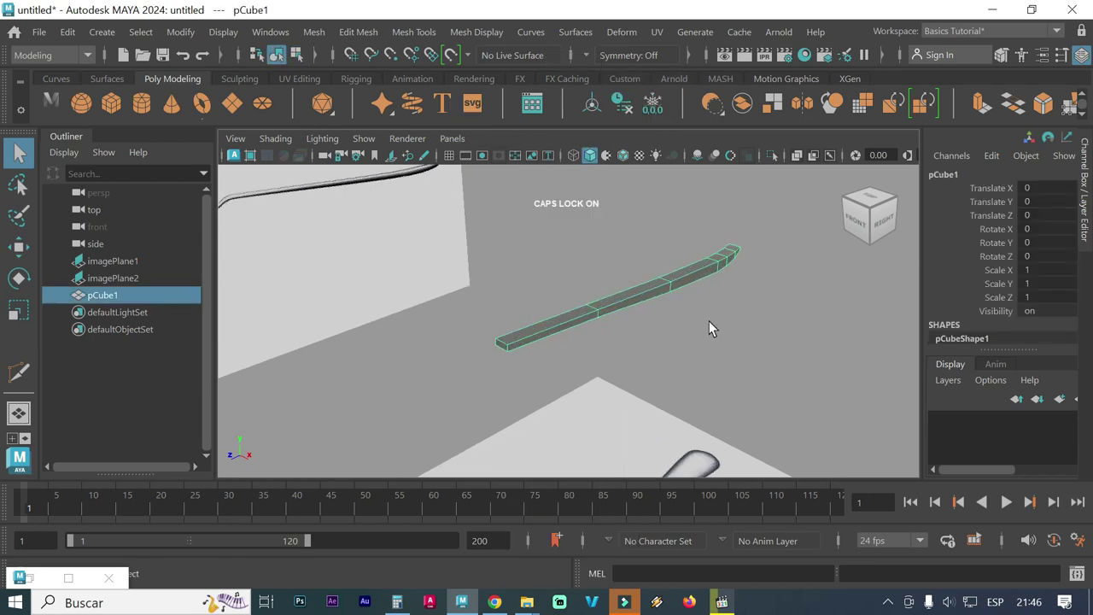
Preview the mesh smoothed (3), orbit around it, then return to the blocky display (1)
key(3)
mouse_move(709, 322)
alt+mouse_down()
mouse_move(844, 326)
mouse_move(751, 328)
alt+mouse_up()
mouse_move(648, 351)
alt+mouse_down()
mouse_move(712, 354)
mouse_move(694, 358)
alt+mouse_up()
key(1)
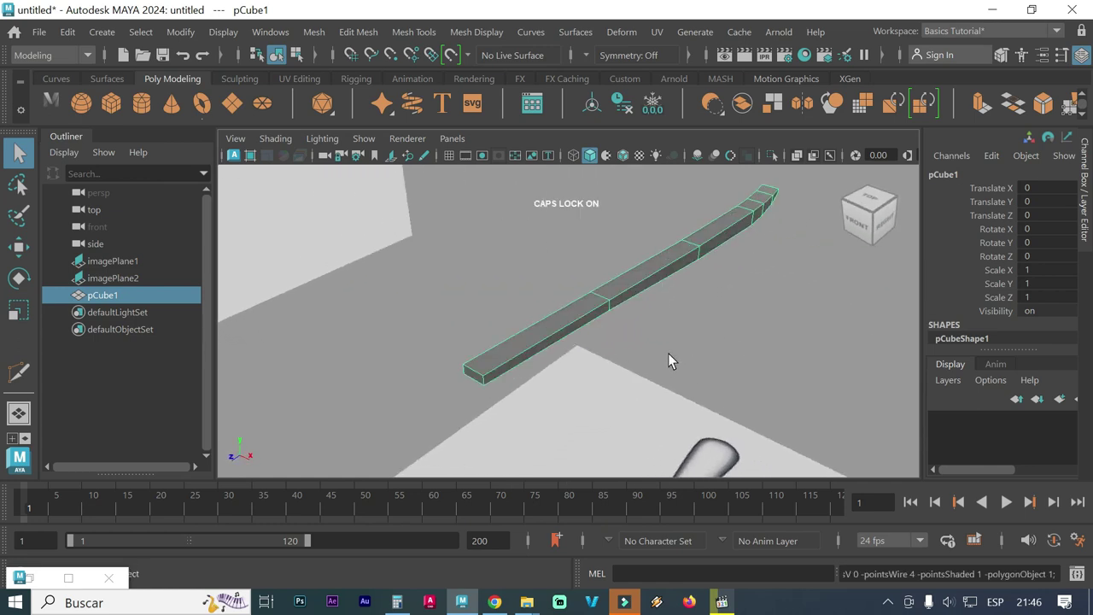
alt+drag(559, 391, 578, 393)
Switch the mesh to face mode and select the handle's small end face
right_click(534, 397)
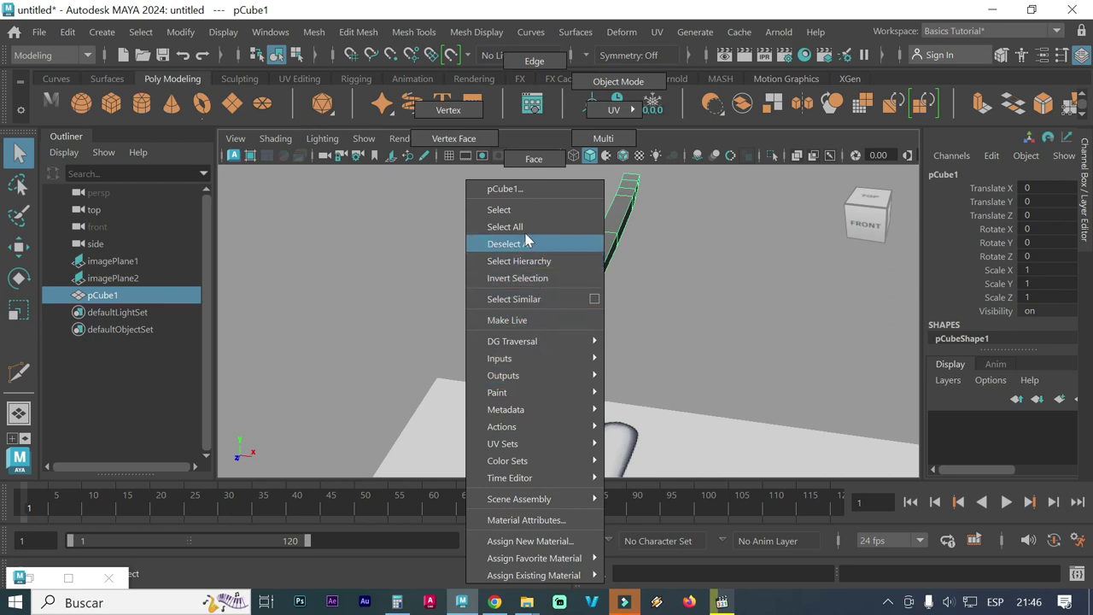
click(533, 159)
click(538, 389)
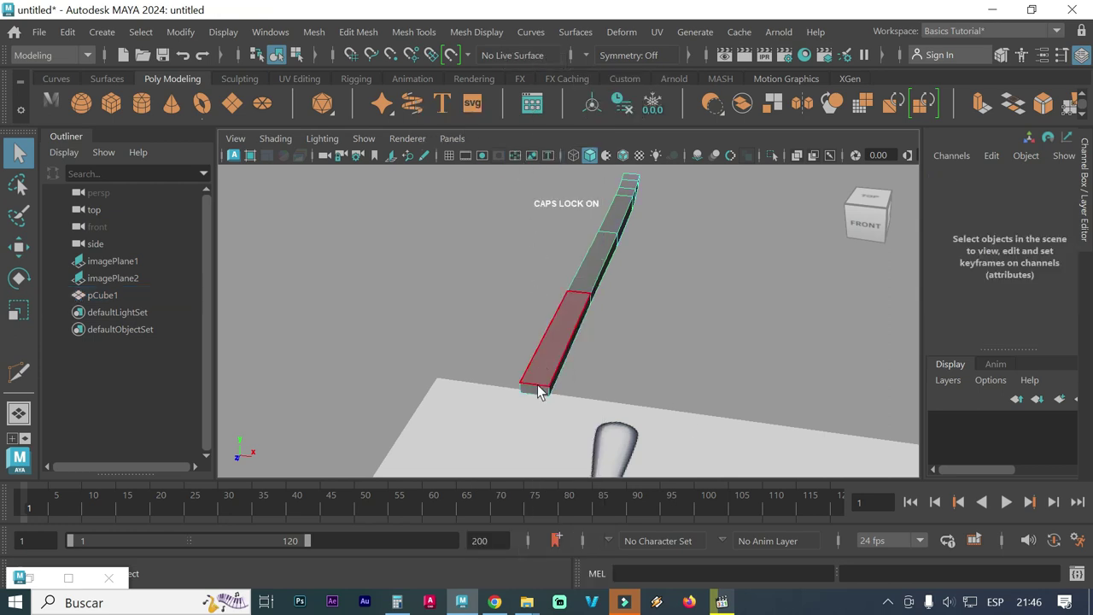
click(540, 392)
key(space)
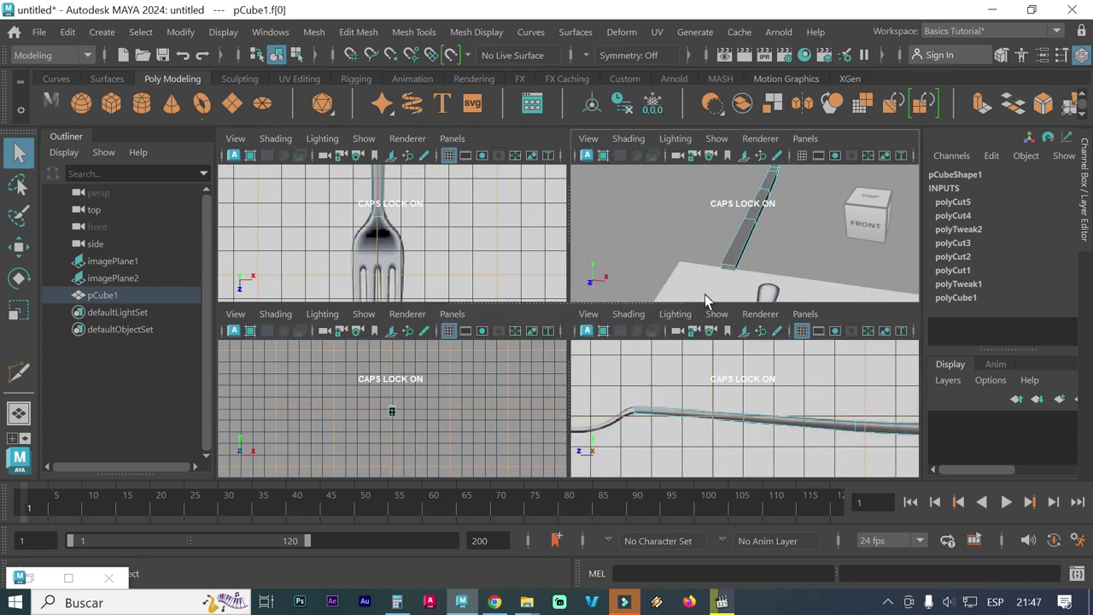
Extrude the end face with Edit Mesh > Extrude and pull it out to lengthen the handle
click(410, 35)
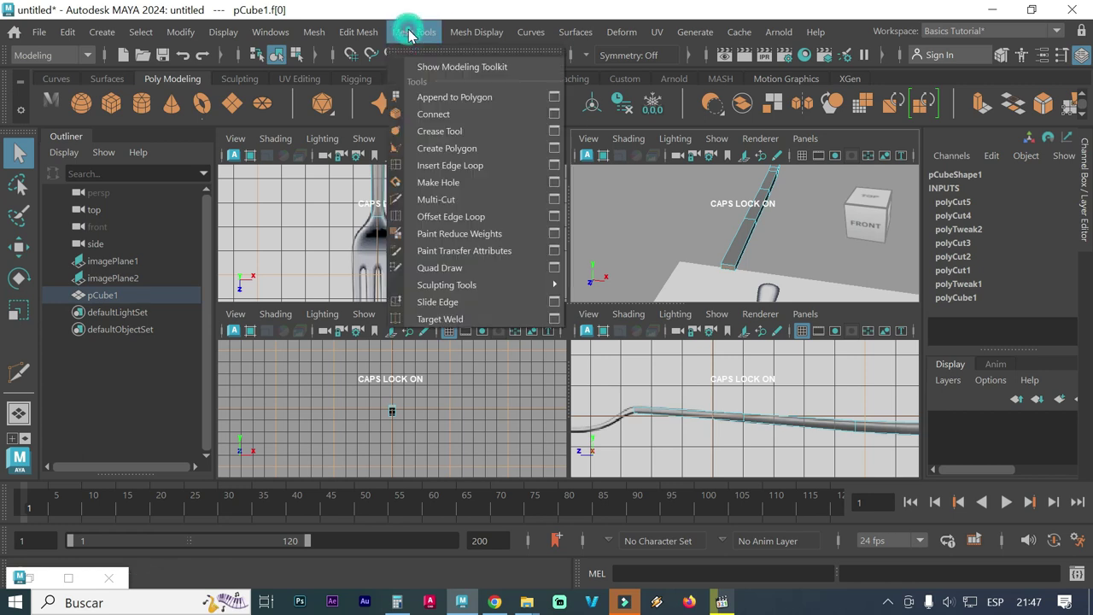
mouse_move(358, 31)
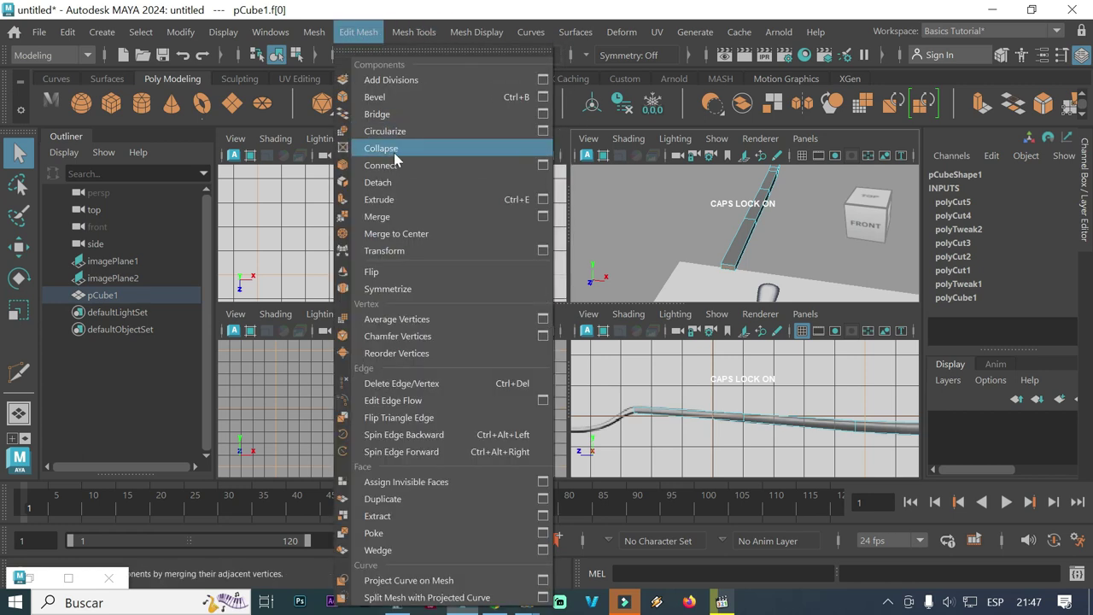
click(397, 199)
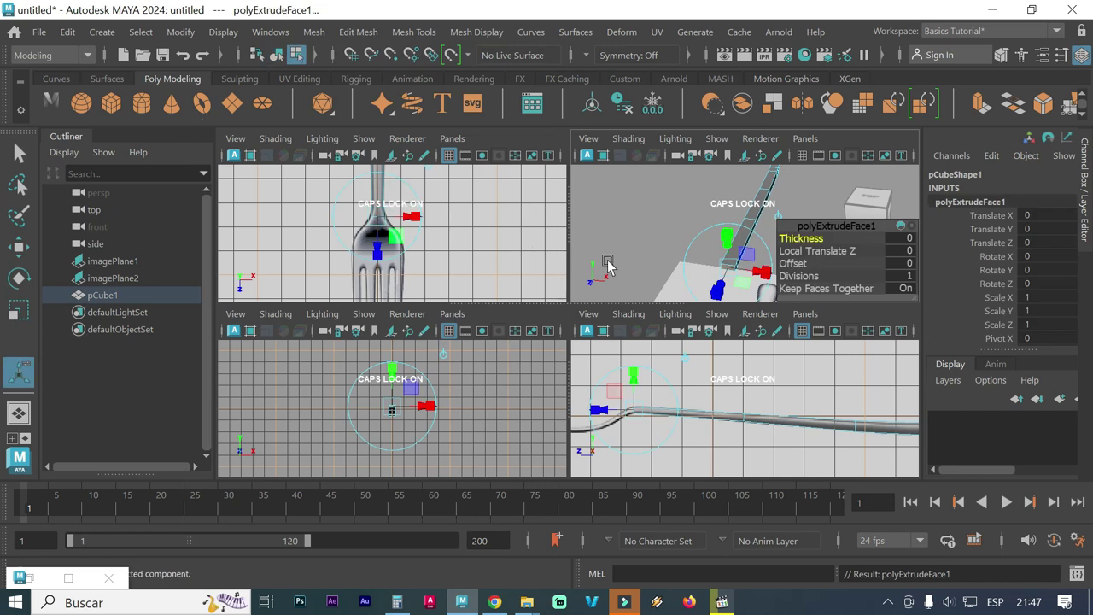
alt+middle_drag(707, 290, 620, 288)
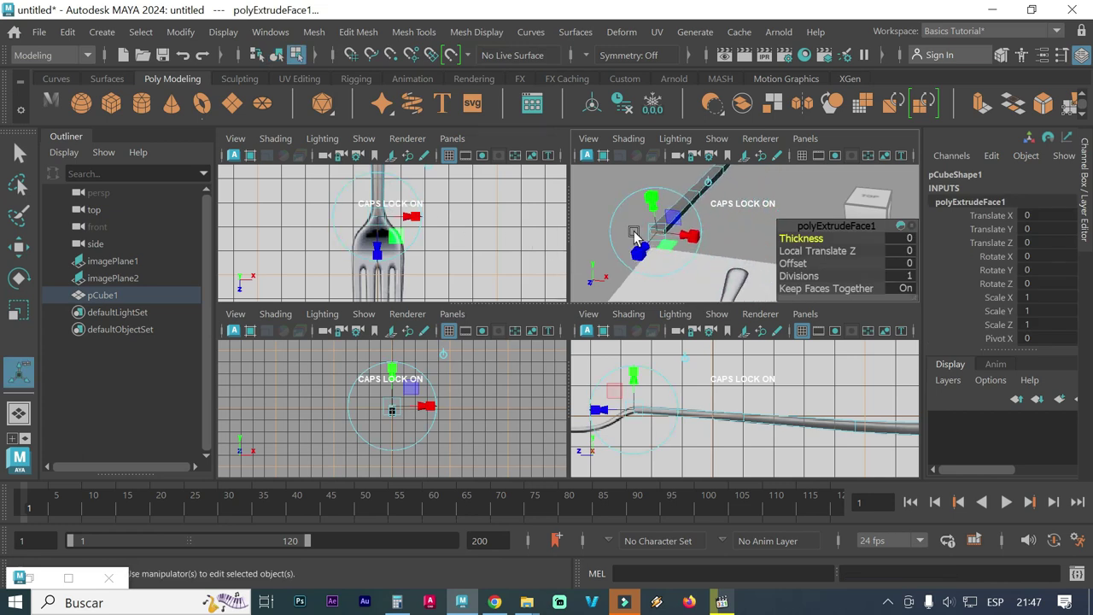
key(space)
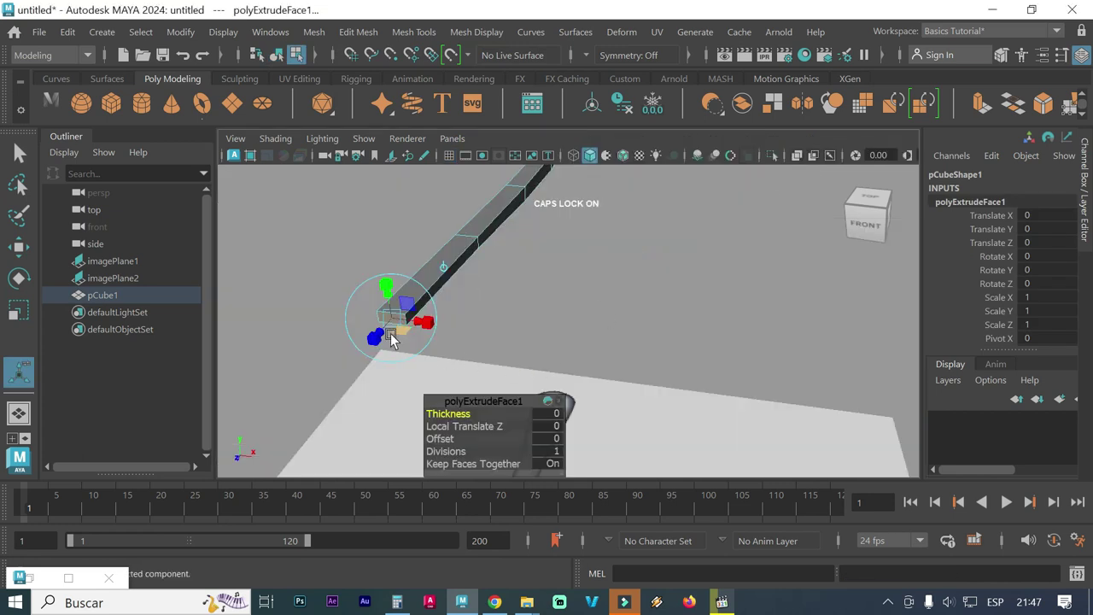
drag(384, 339, 364, 357)
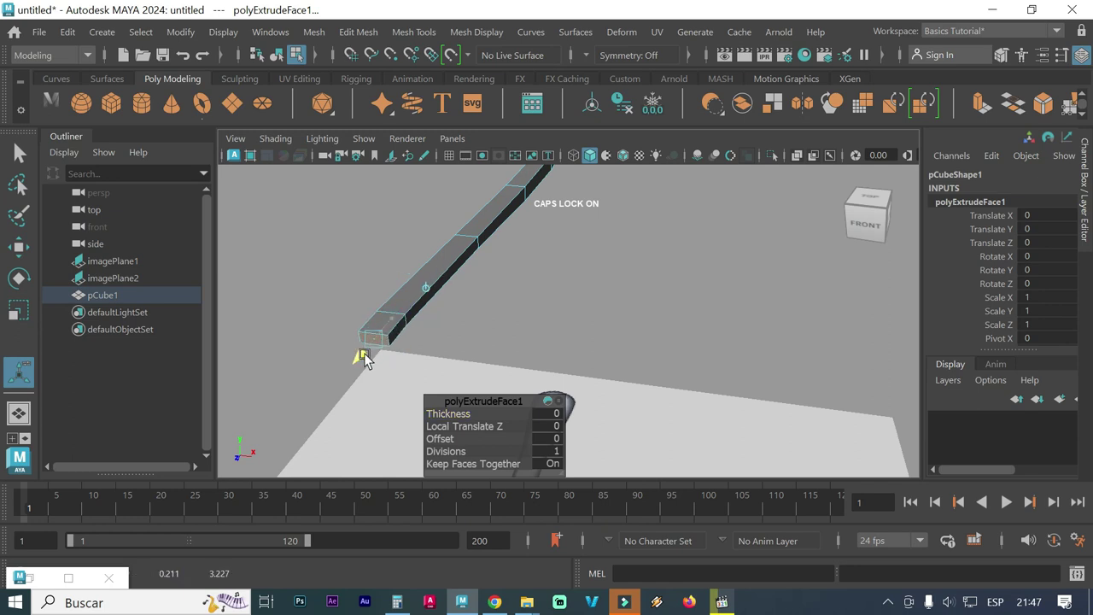
key(space)
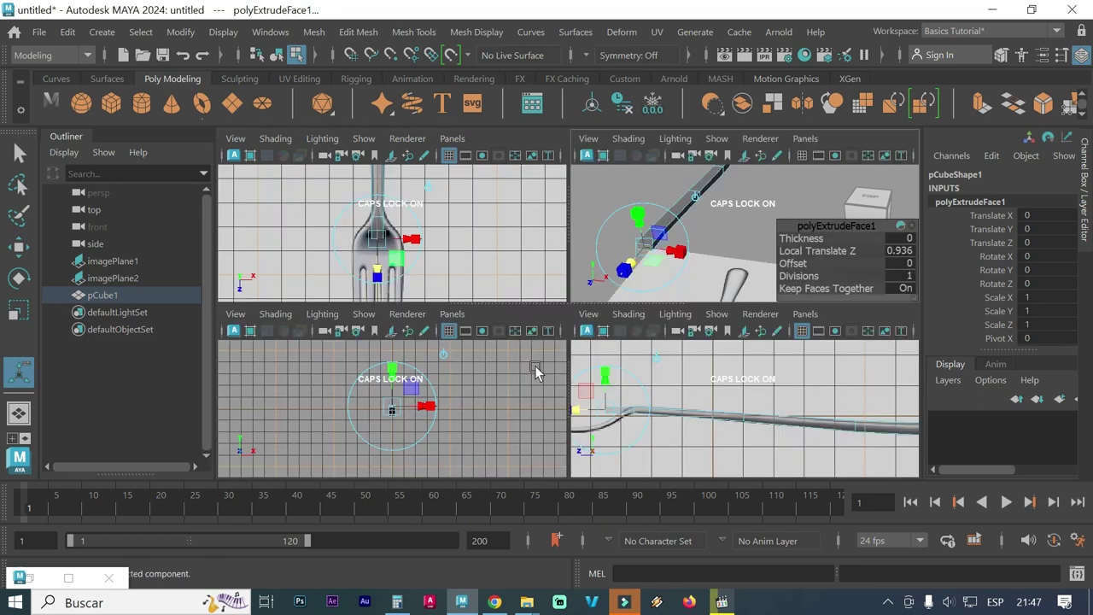
In the side view, shorten the extrusion to match the reference fork's bend
key(space)
alt+middle_drag(556, 371, 708, 378)
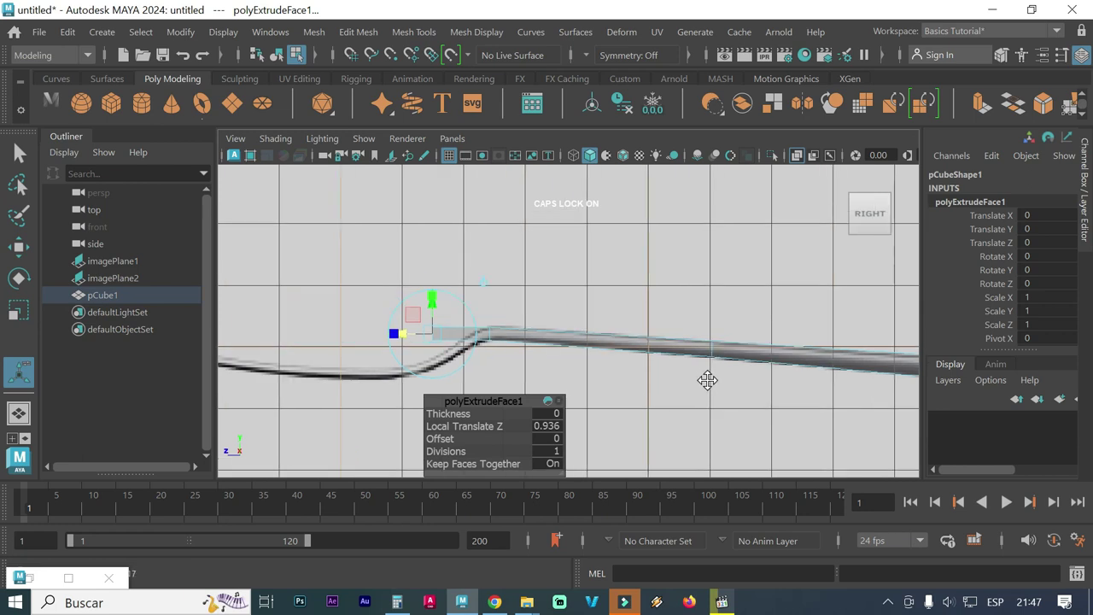
alt+middle_drag(503, 360, 671, 376)
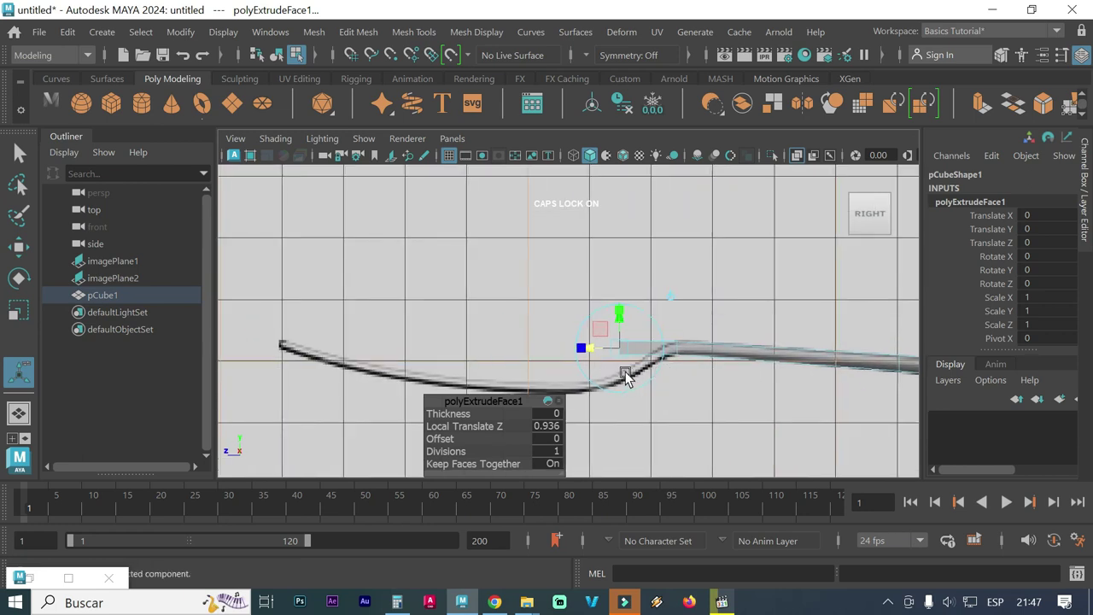
scroll(611, 372, up, 1)
scroll(637, 372, up, 1)
scroll(628, 378, up, 1)
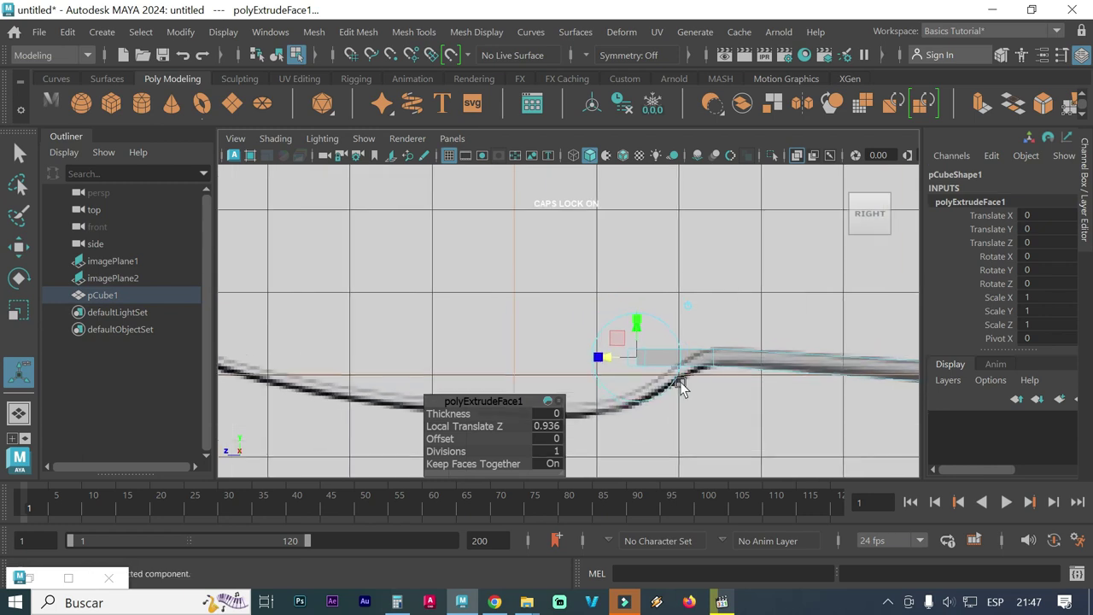
alt+middle_drag(664, 382, 723, 383)
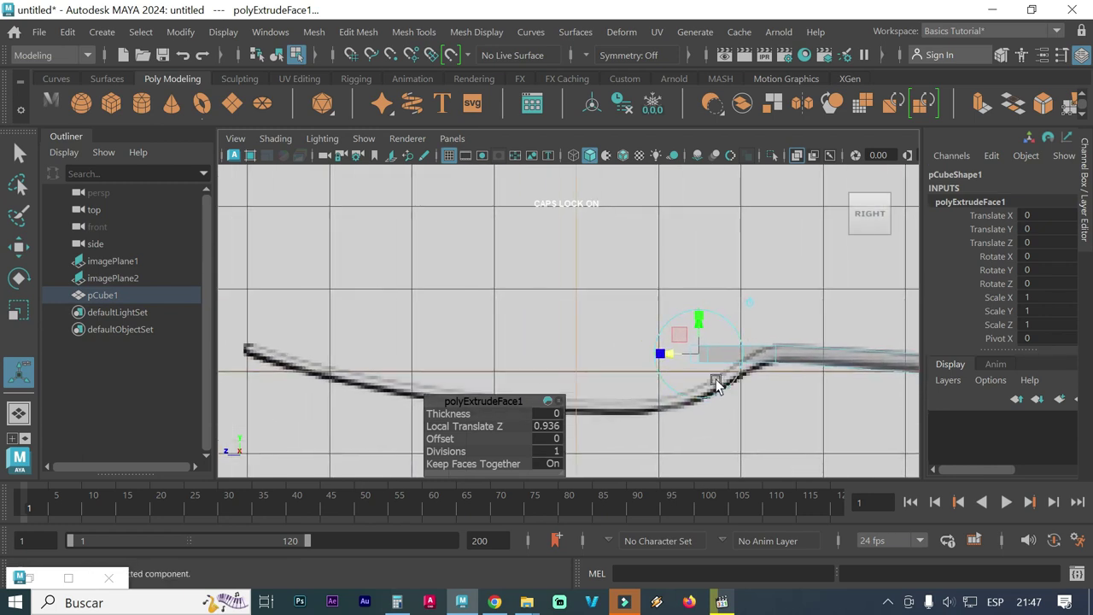
mouse_move(745, 374)
mouse_down()
mouse_move(680, 354)
mouse_move(692, 357)
mouse_up()
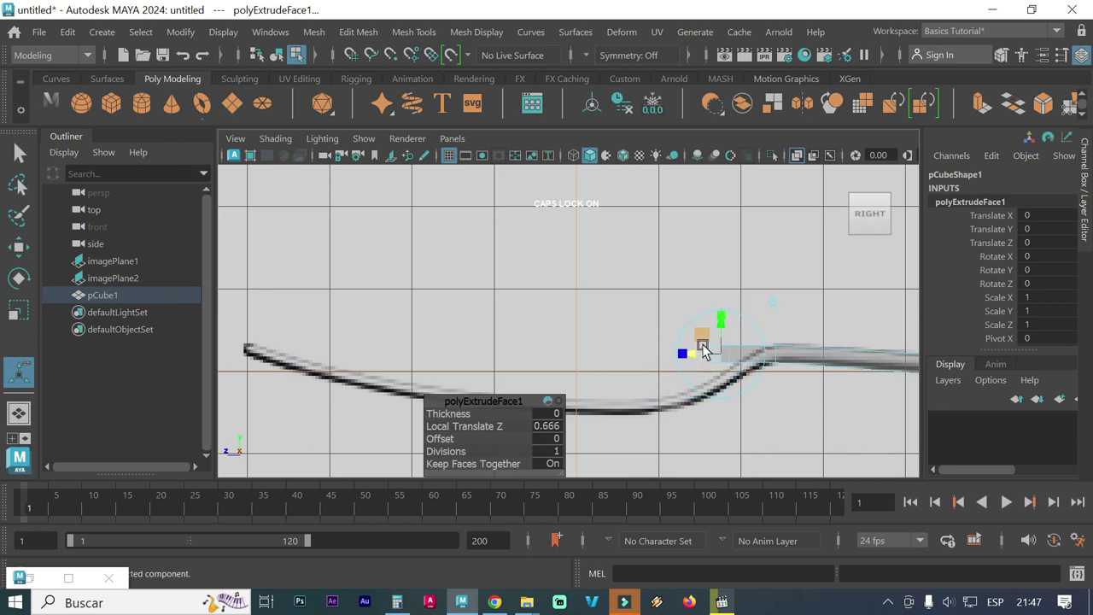
Rotate and lower the extruded face to follow the bend
key(r)
key(e)
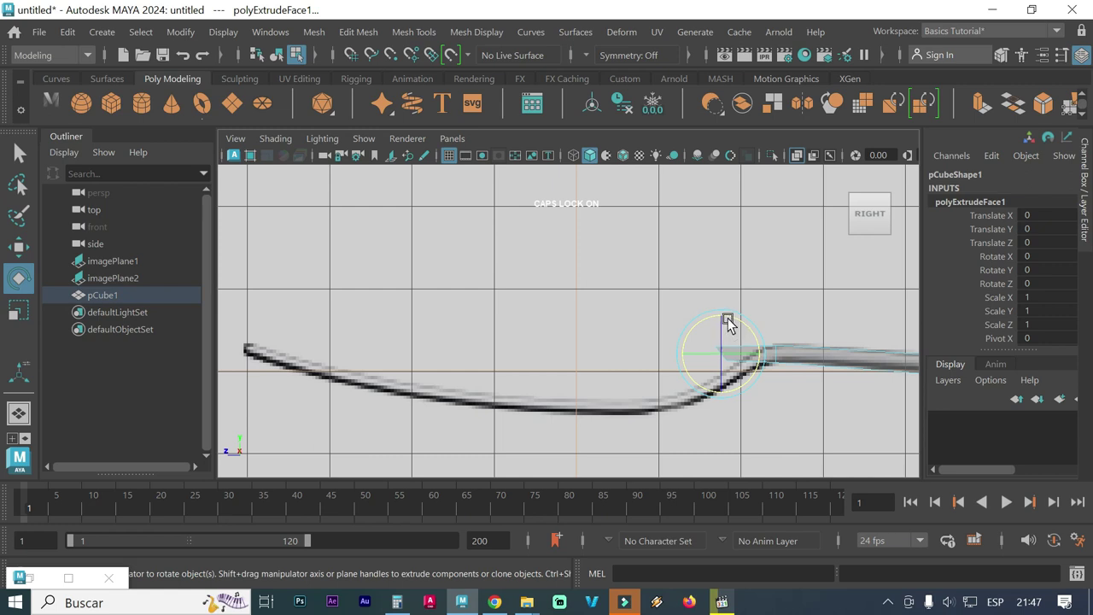
key(w)
drag(723, 319, 724, 345)
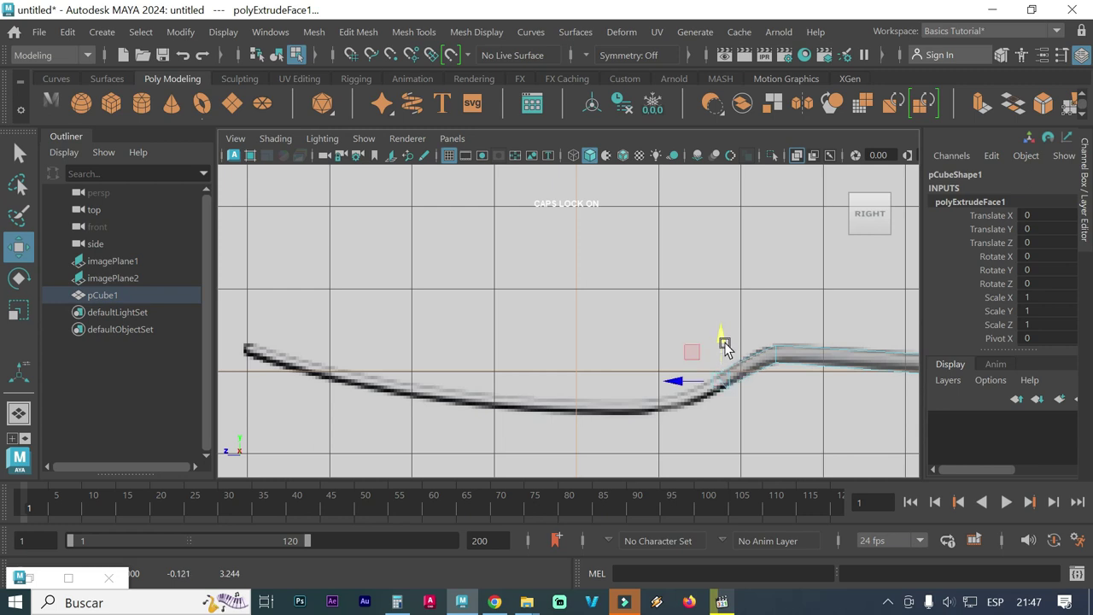
key(space)
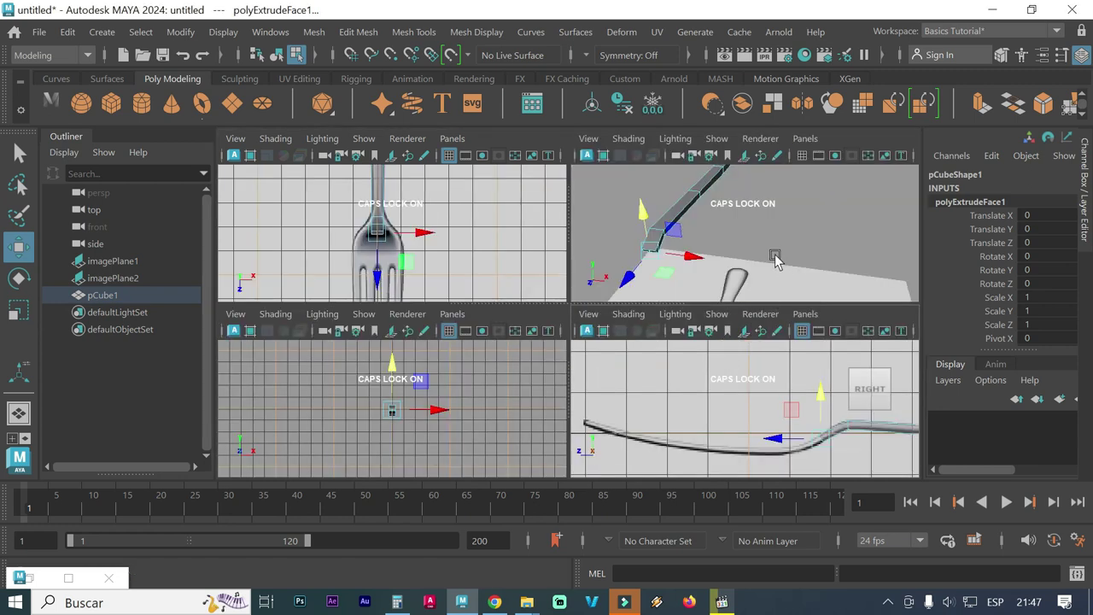
key(space)
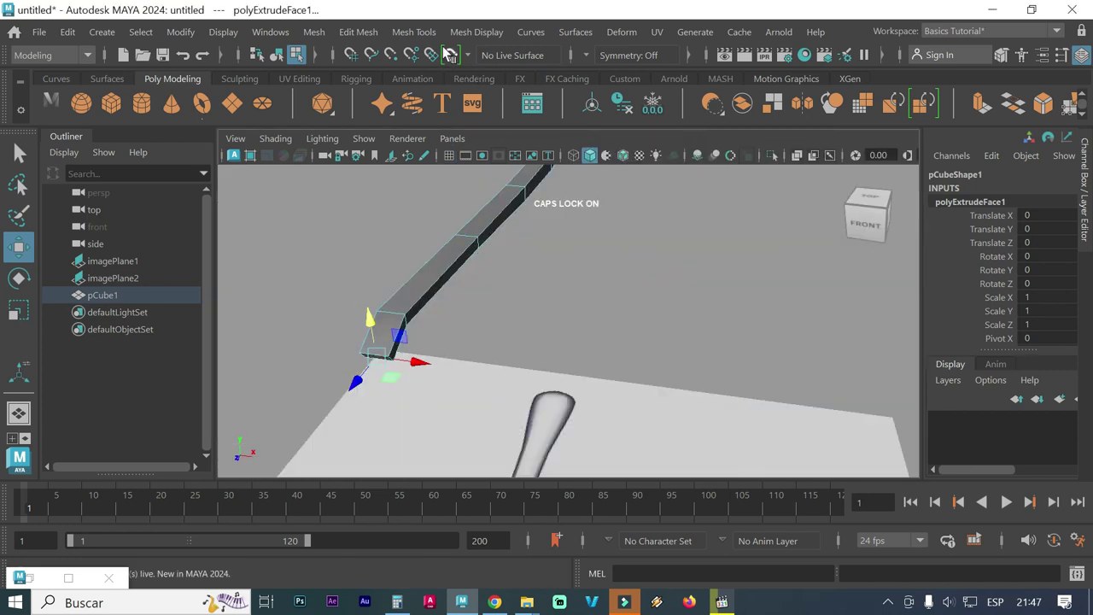
click(466, 32)
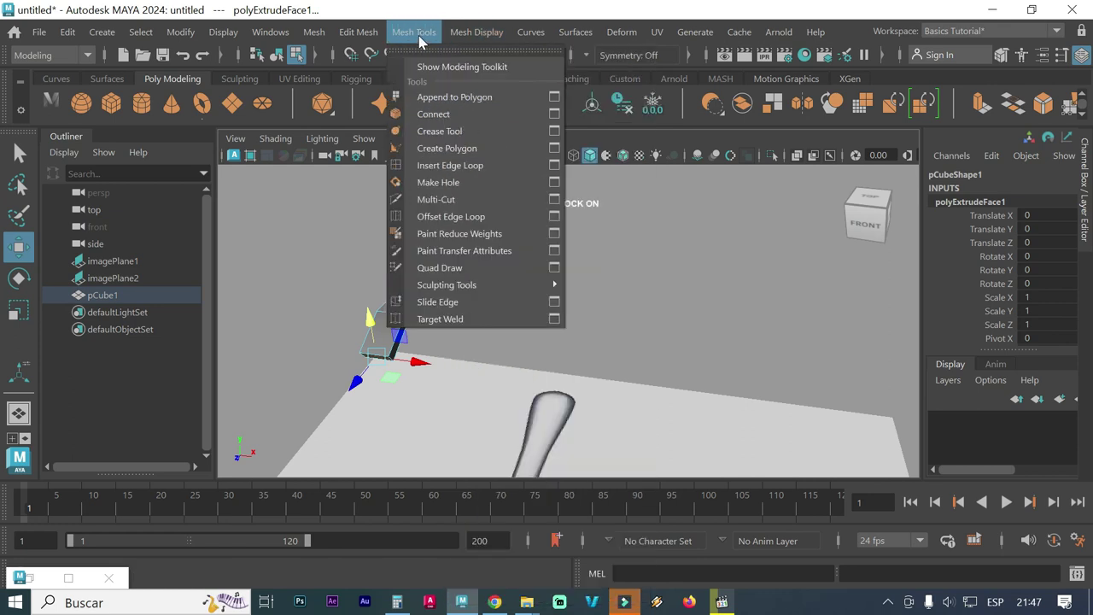
mouse_move(358, 32)
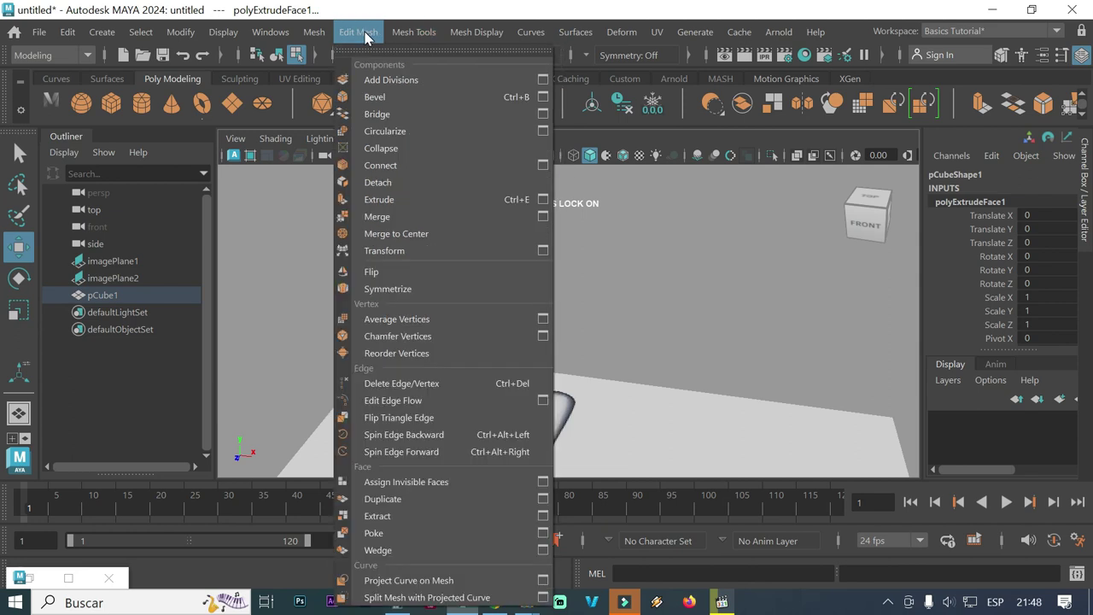
Extrude the end face a second time and lengthen it along the bend
click(390, 199)
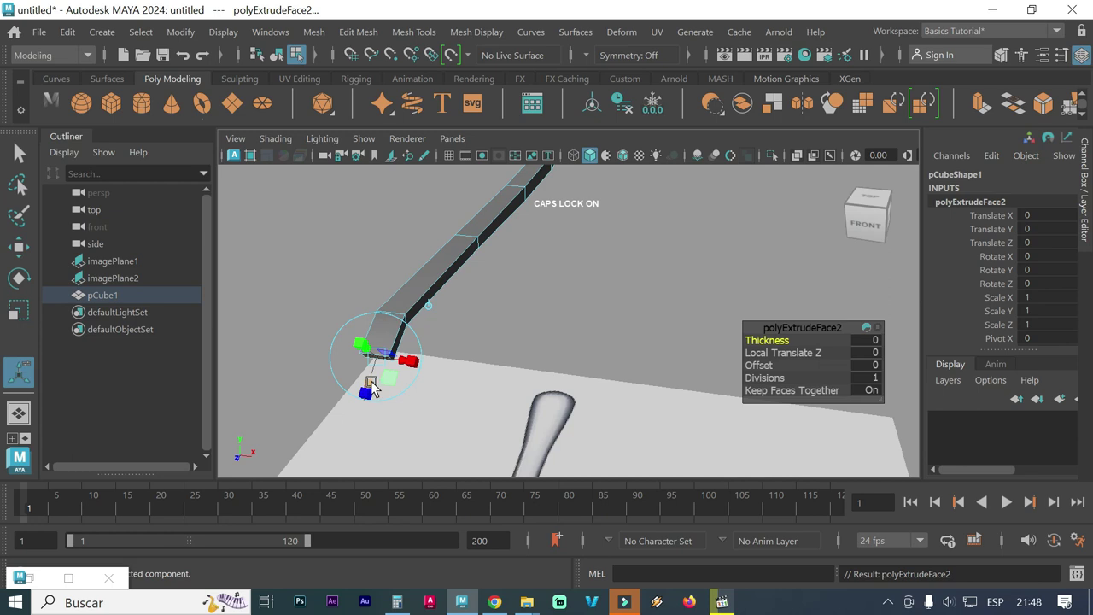
drag(373, 389, 350, 413)
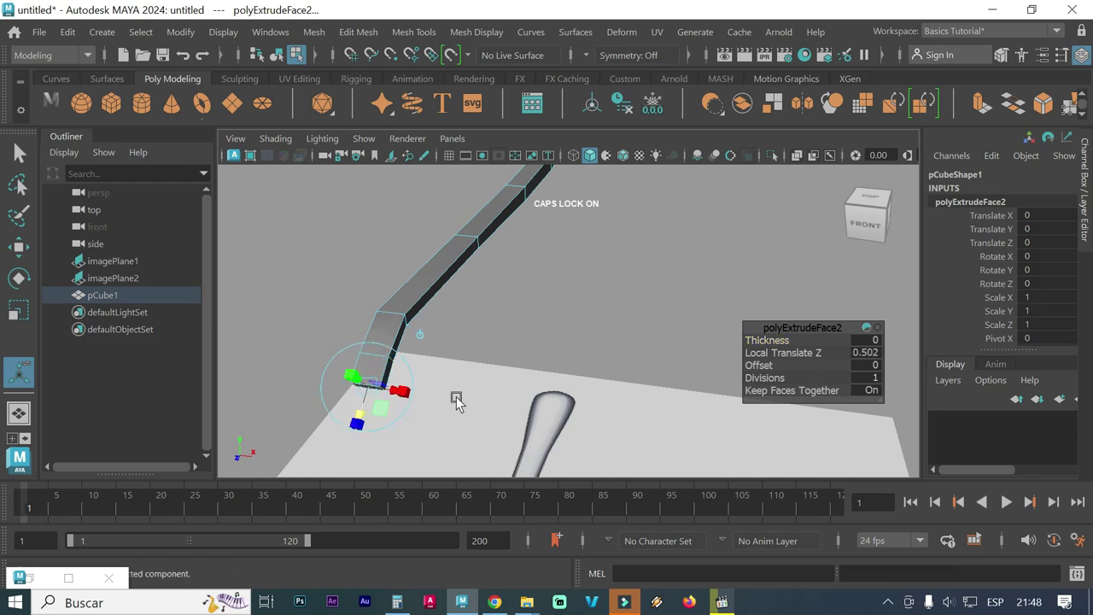
key(space)
key(space)
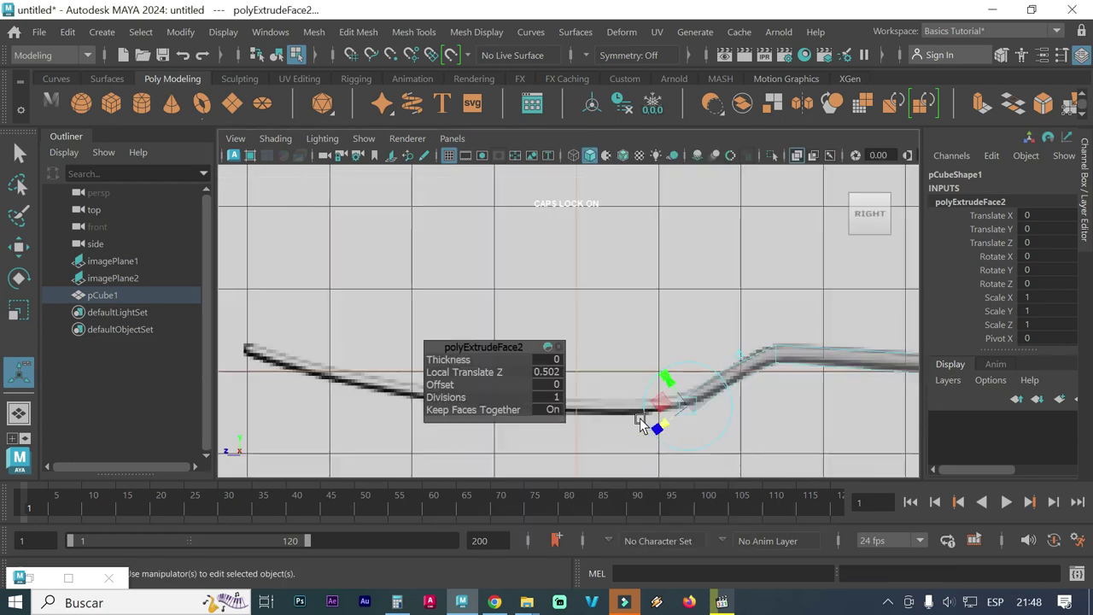
scroll(637, 431, up, 2)
alt+middle_drag(641, 425, 640, 385)
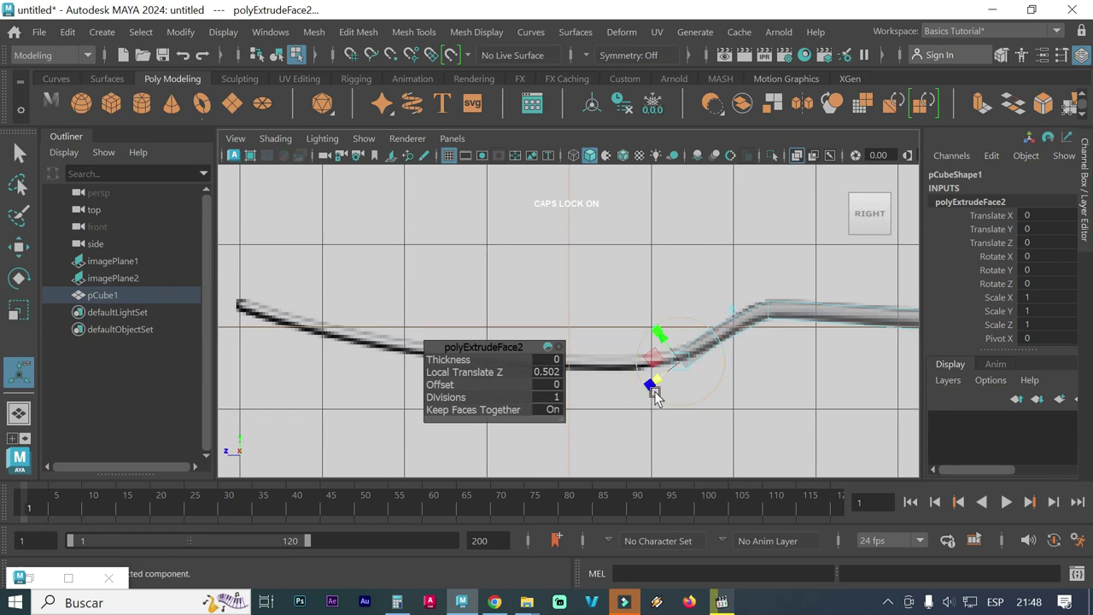
drag(658, 386, 642, 386)
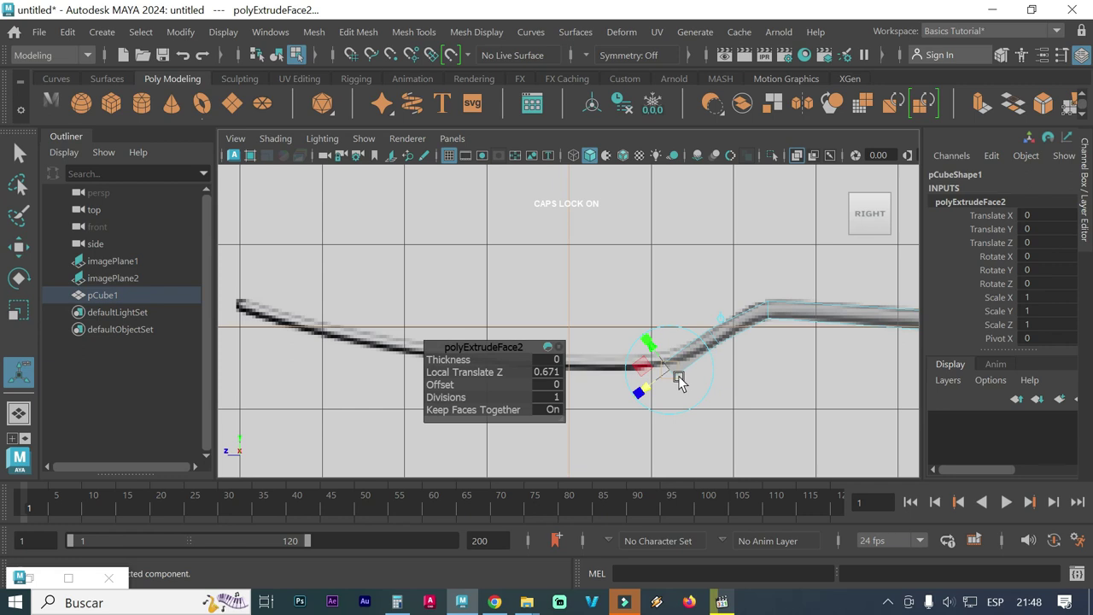
Try rotating and raising the second extrusion's face, then undo the raise
key(e)
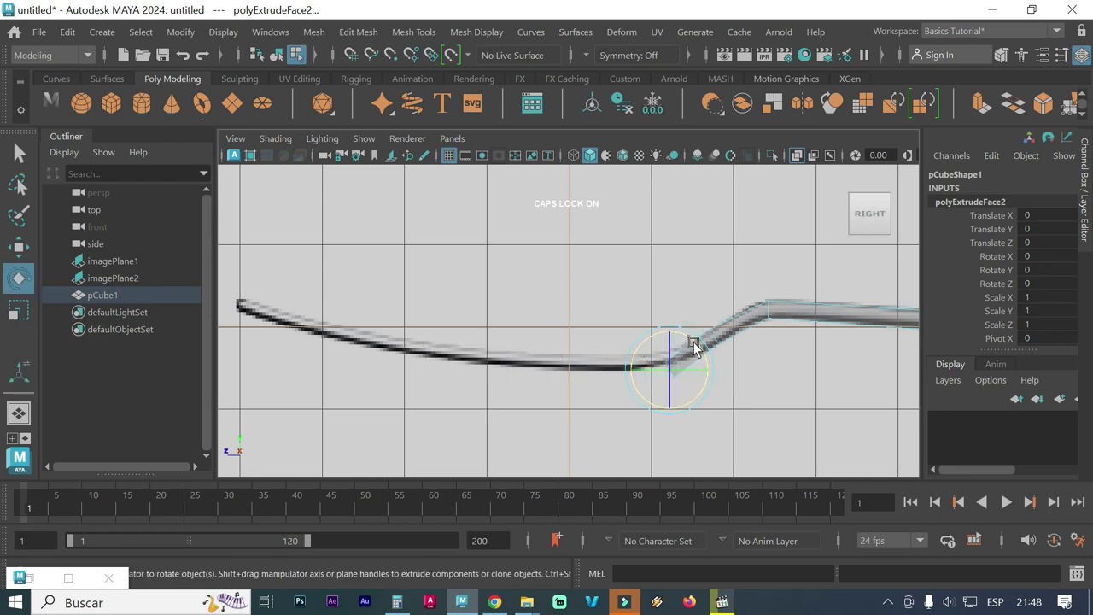
key(w)
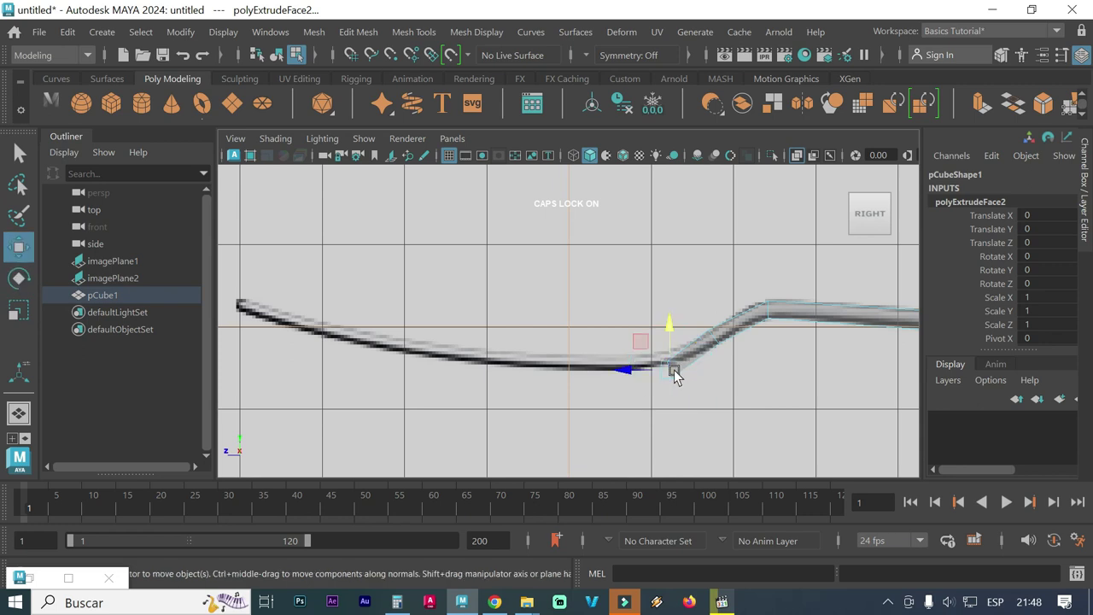
drag(672, 339, 672, 319)
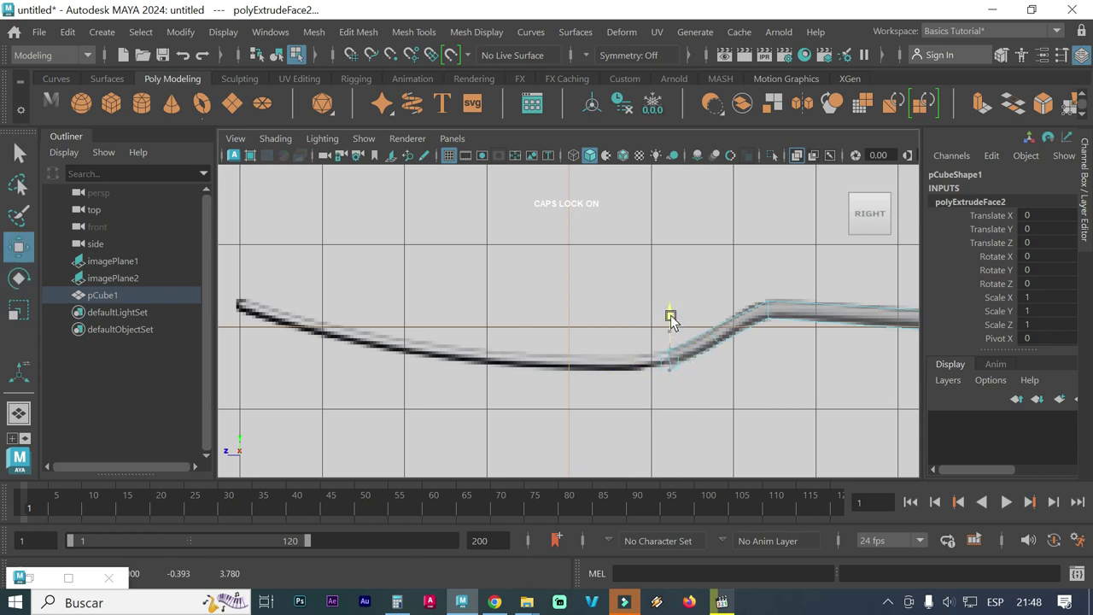
key(ctrl+z)
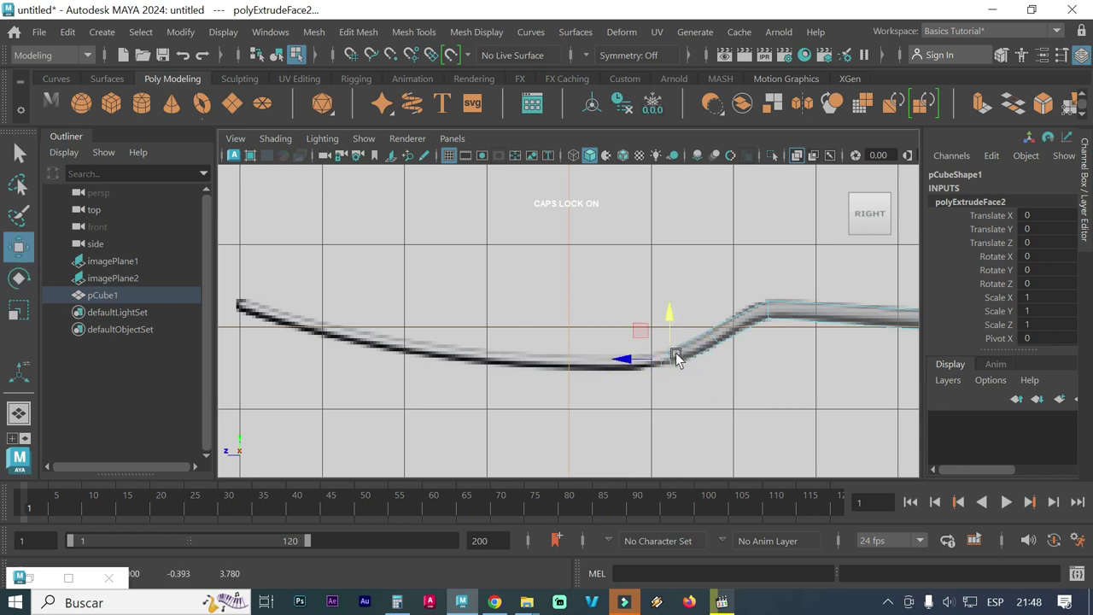
scroll(717, 384, up, 2)
scroll(820, 393, up, 1)
scroll(795, 401, up, 1)
alt+middle_drag(760, 410, 517, 385)
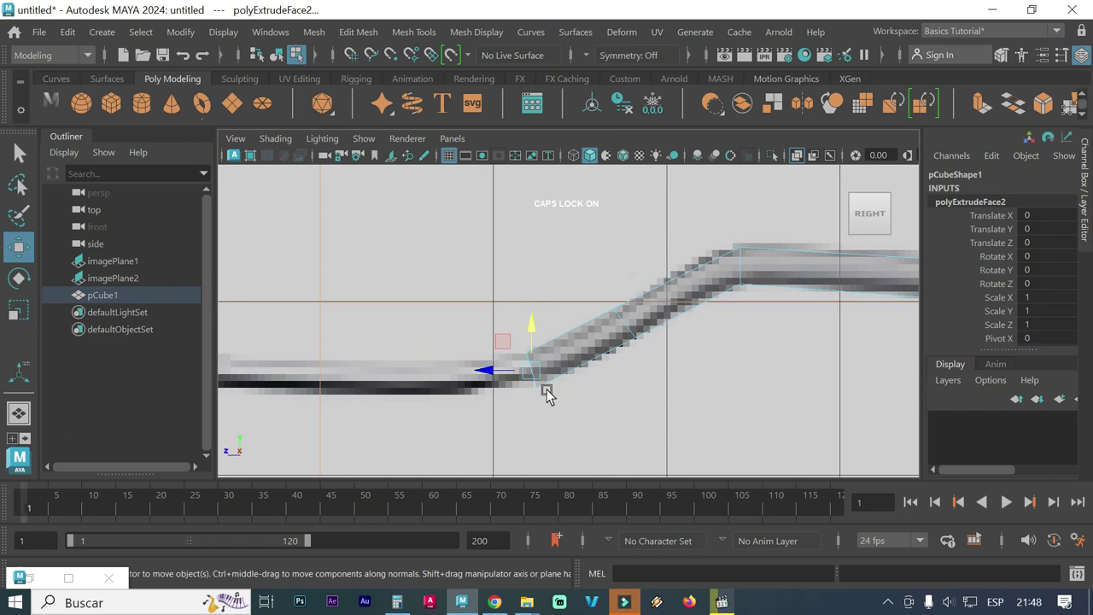
Extrude a third segment and slide its face left along the side reference
click(401, 32)
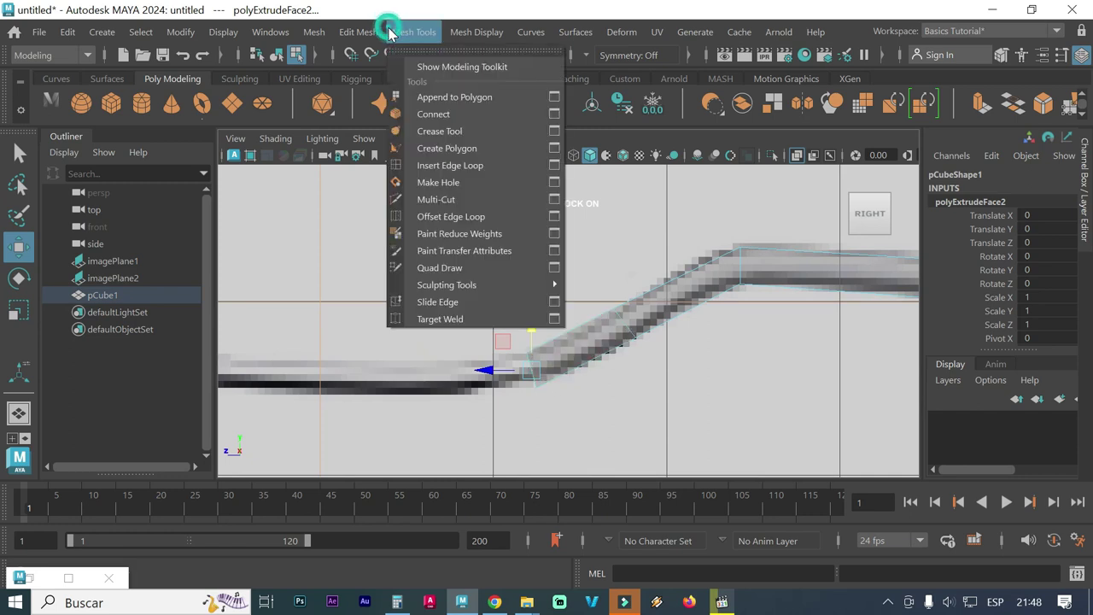
click(363, 32)
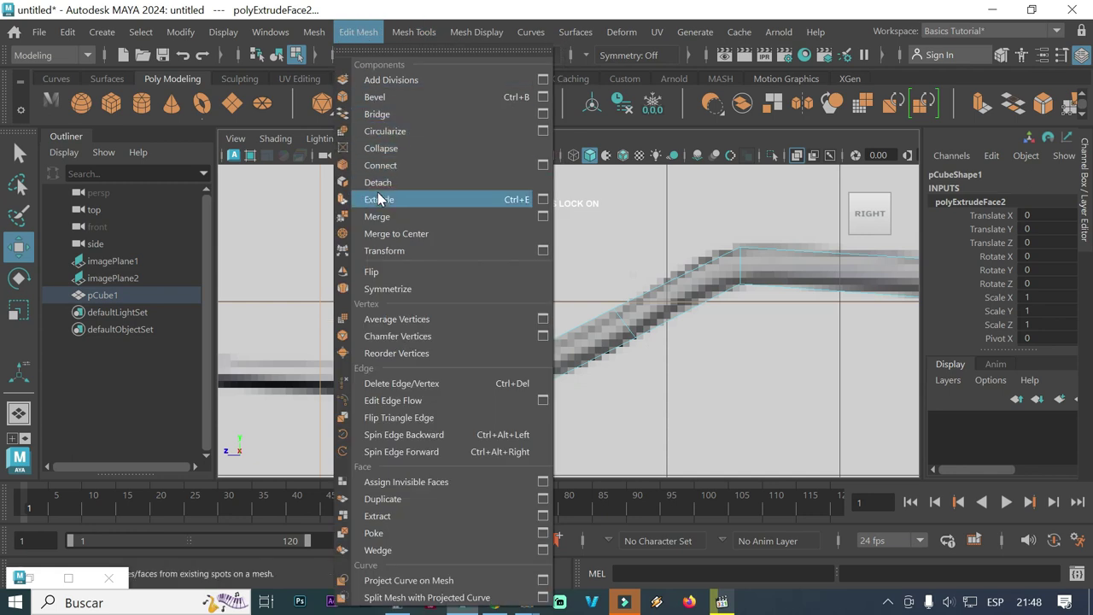
click(379, 199)
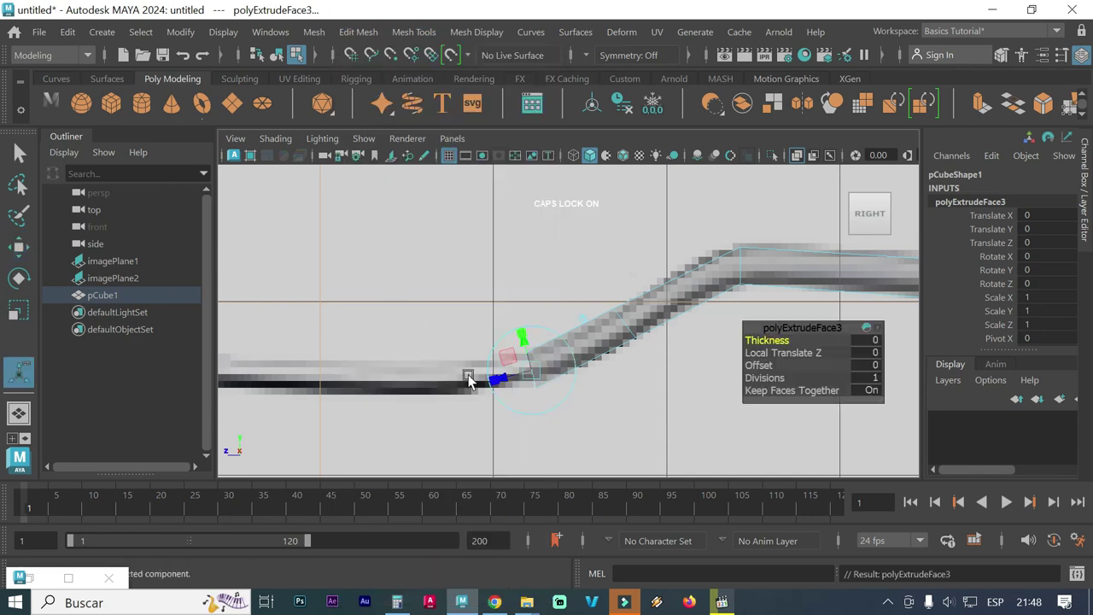
drag(501, 379, 463, 384)
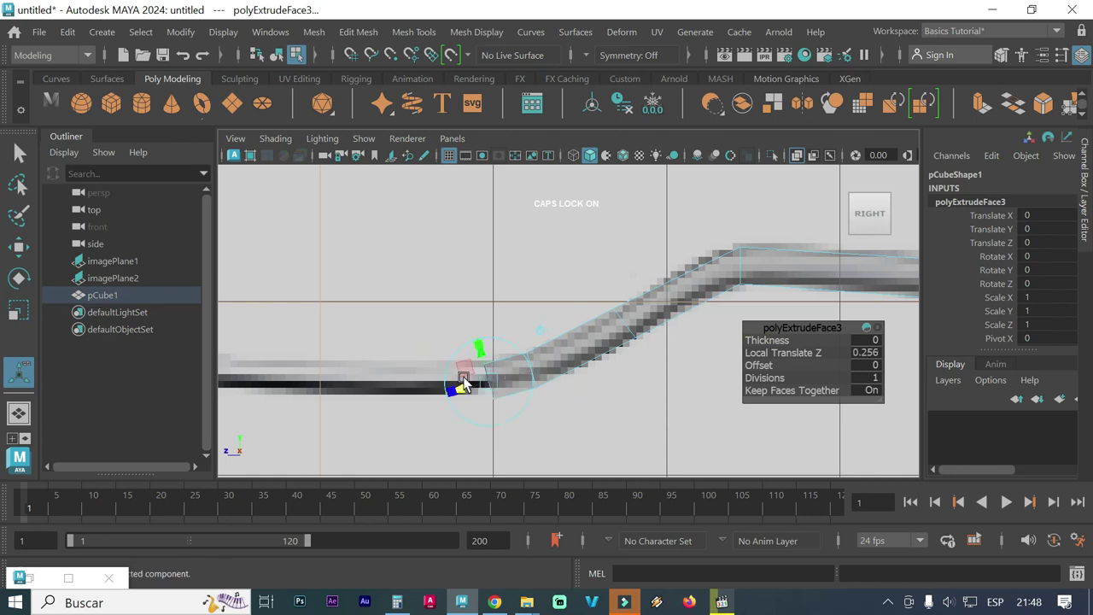
key(w)
key(e)
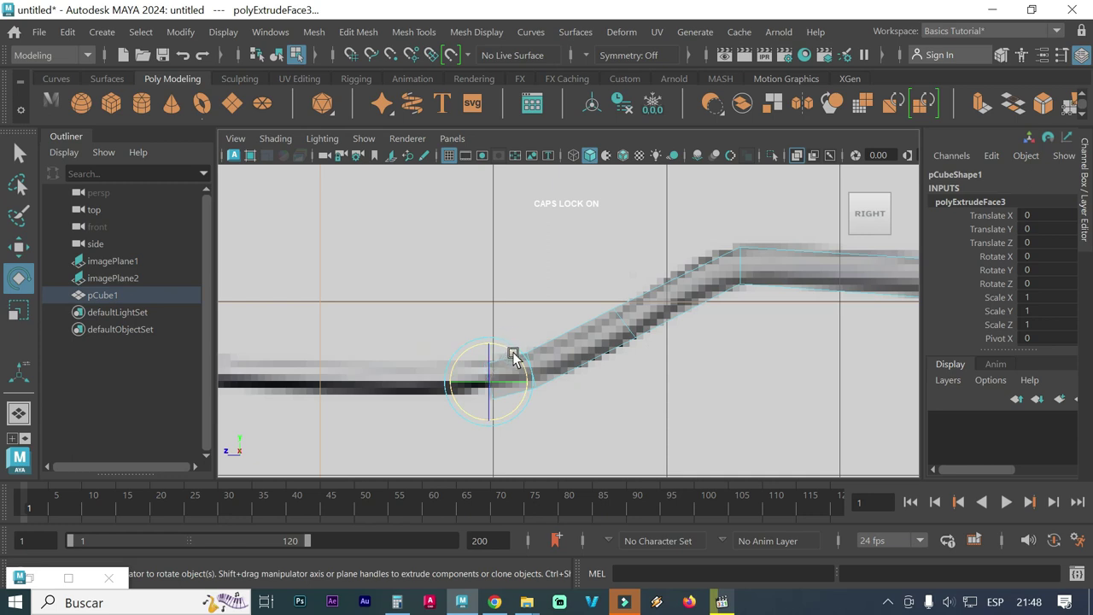
key(w)
drag(500, 383, 428, 380)
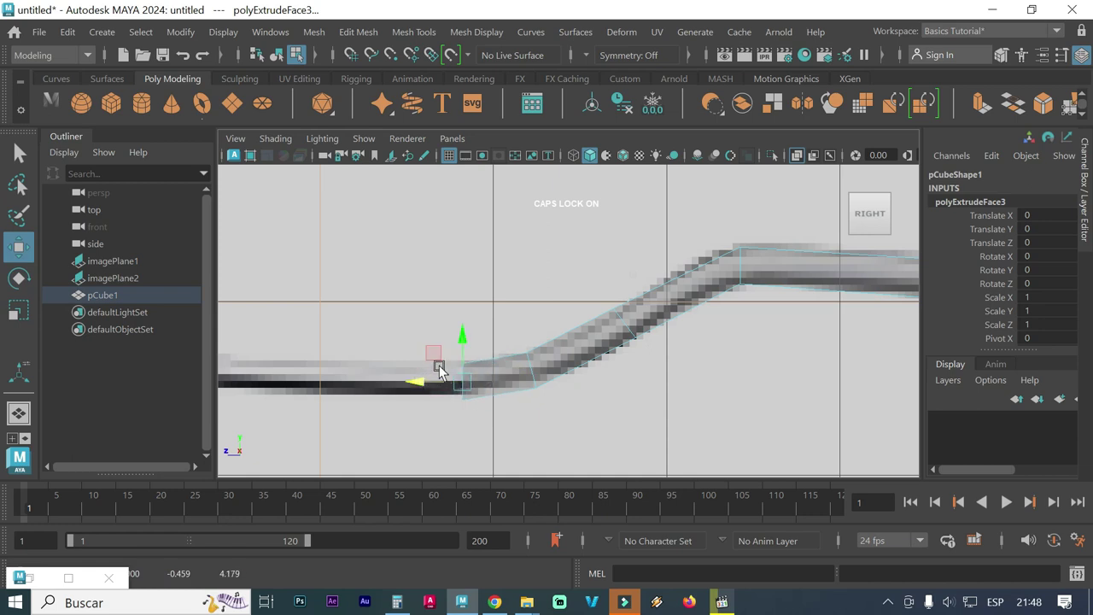
click(457, 333)
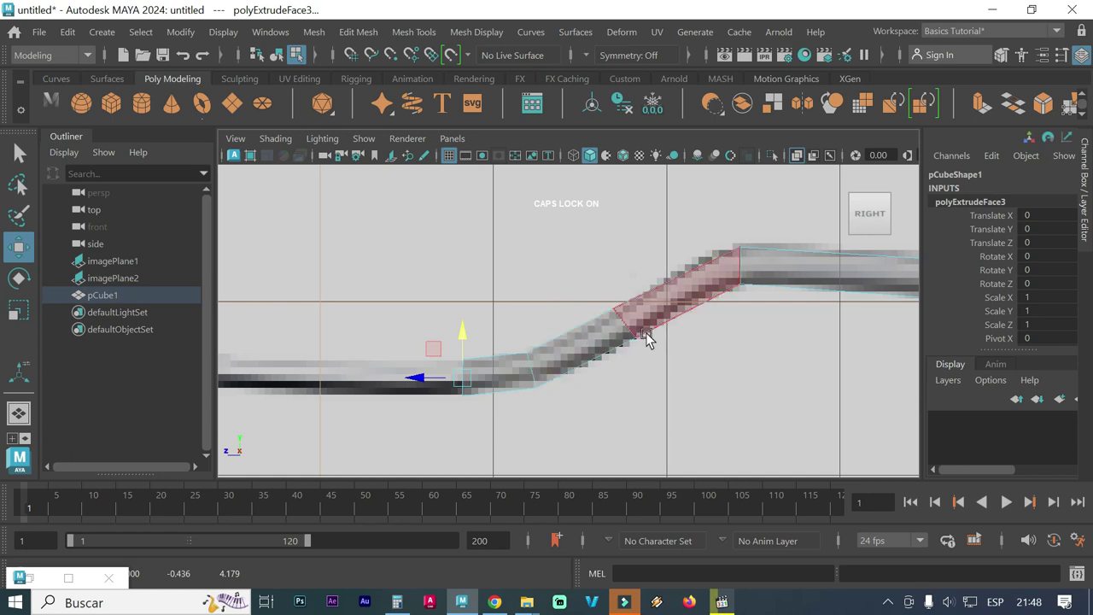
key(space)
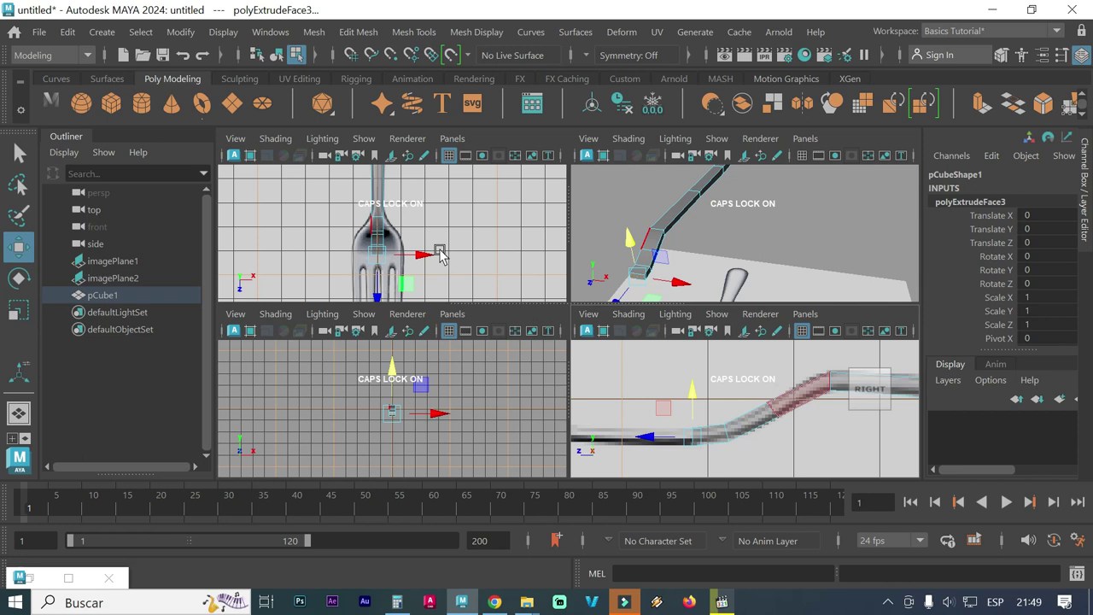
In the top view, enter vertex mode and select the right column of head vertices
key(space)
scroll(487, 336, up, 3)
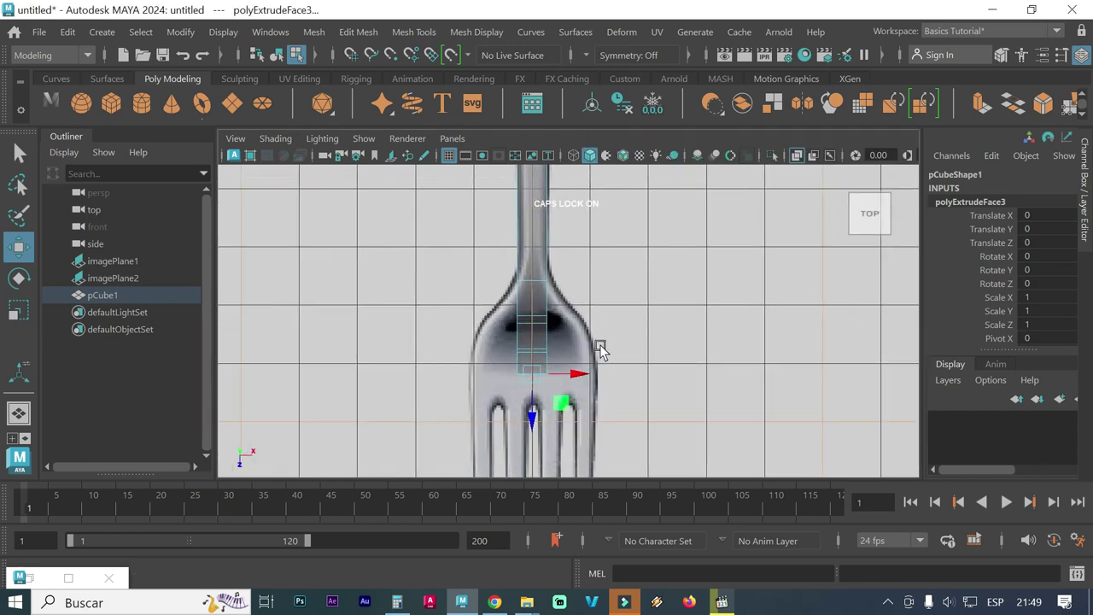
scroll(447, 337, up, 2)
alt+middle_drag(547, 359, 581, 359)
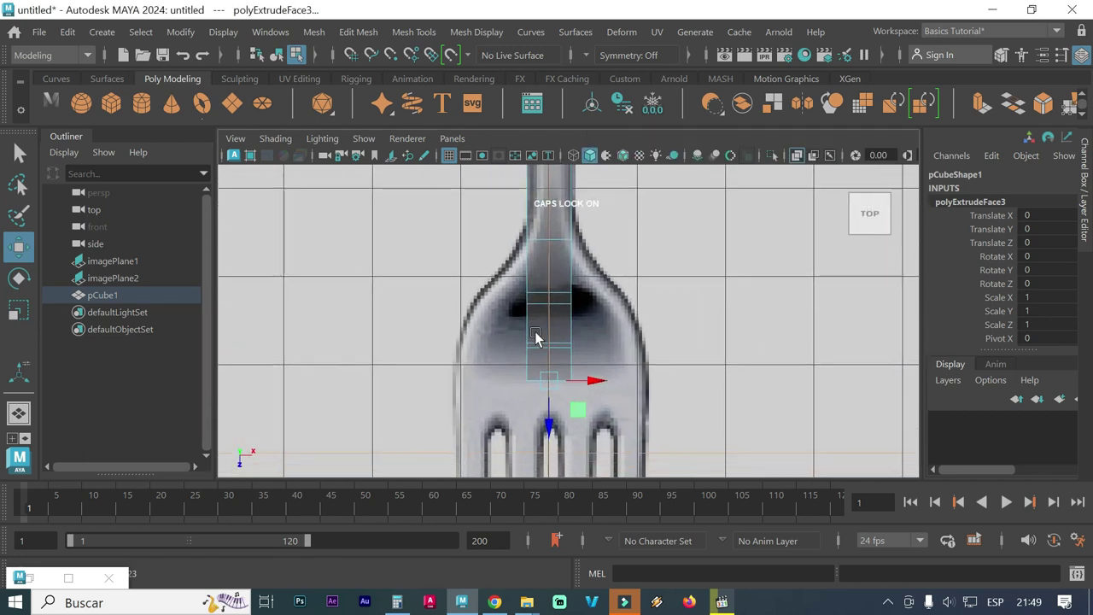
right_click(547, 303)
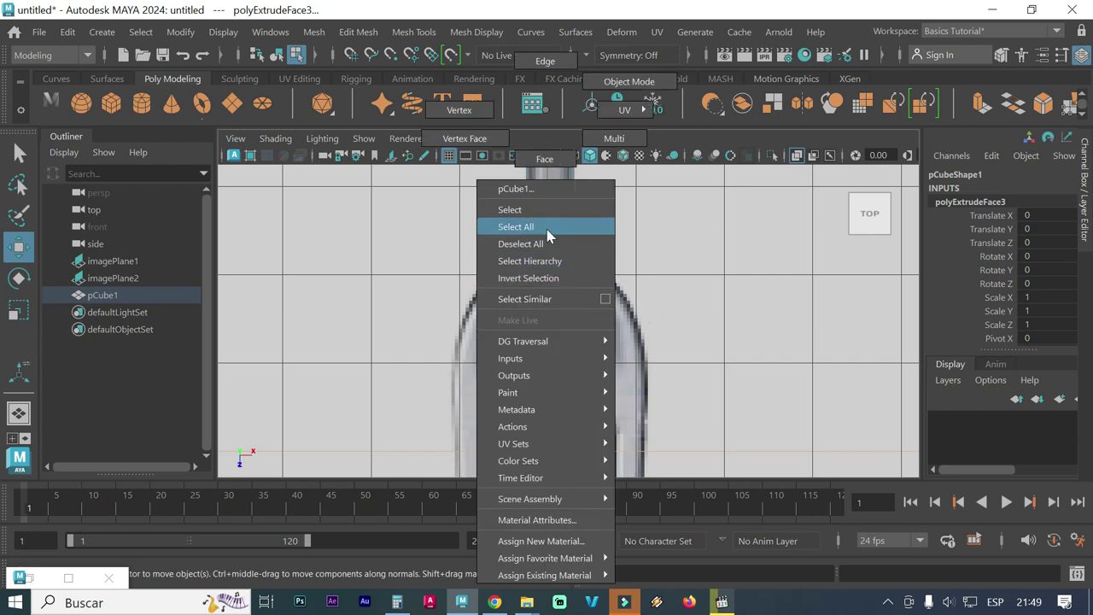
click(460, 117)
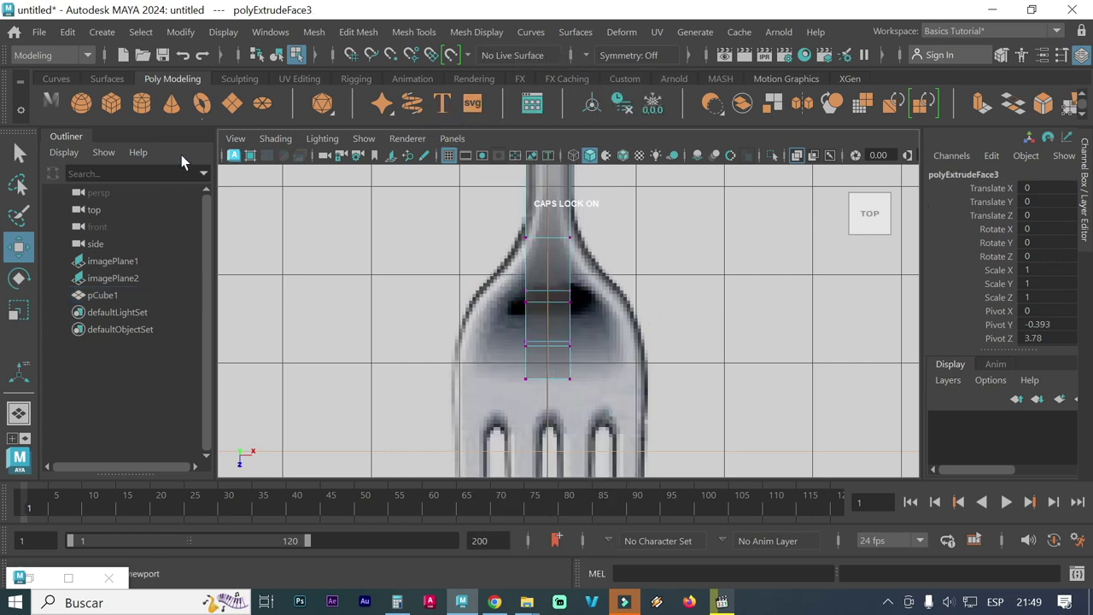
click(20, 155)
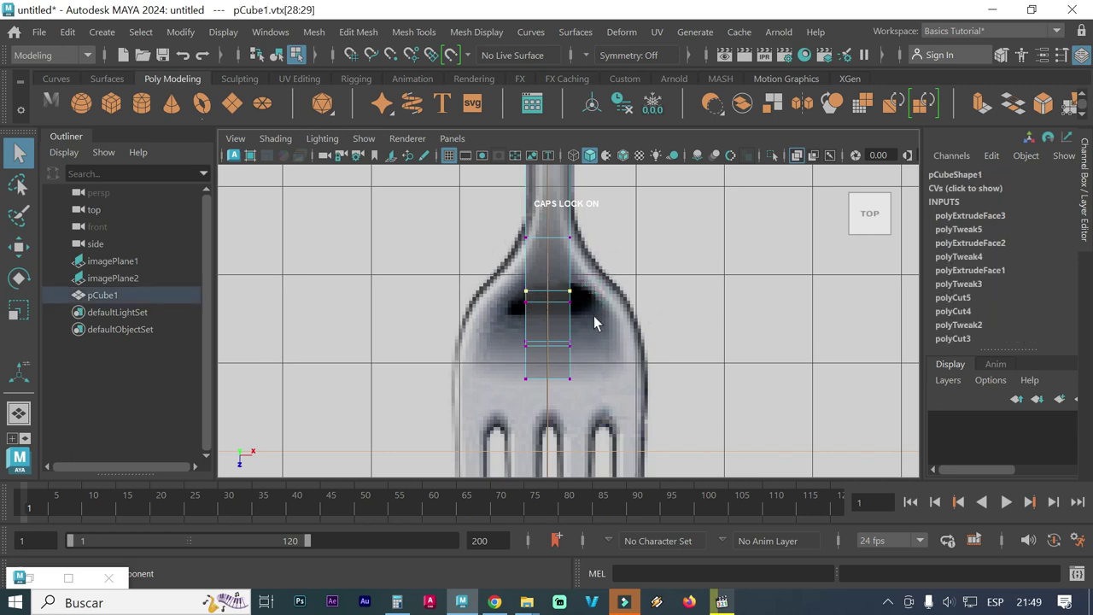
mouse_move(557, 301)
shift+mouse_down()
mouse_move(513, 288)
mouse_move(576, 307)
mouse_move(513, 297)
shift+mouse_up()
click(585, 301)
drag(591, 355, 492, 335)
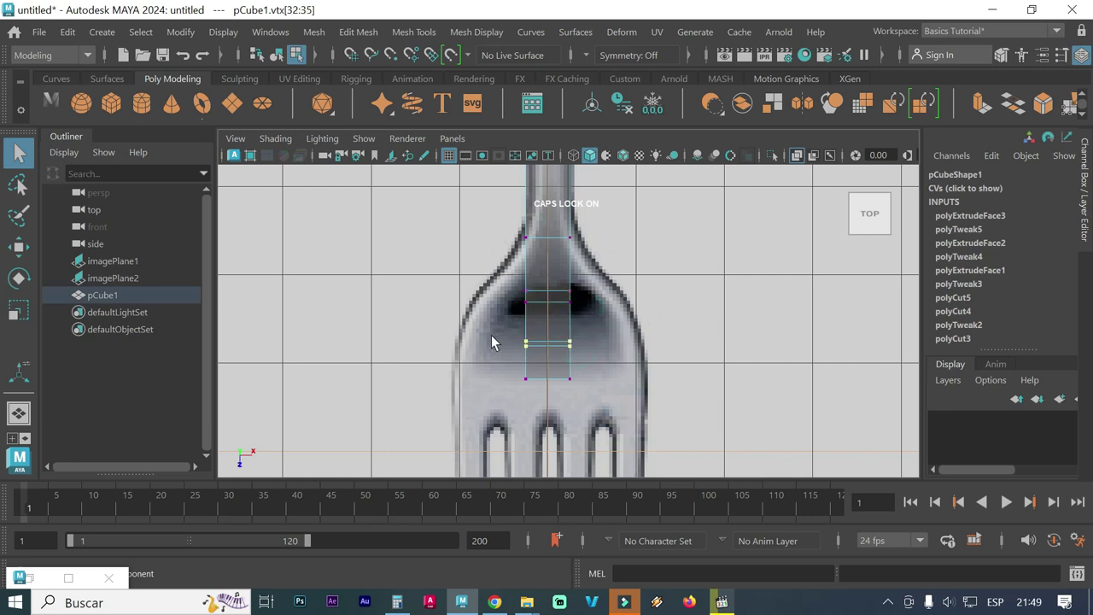
click(596, 297)
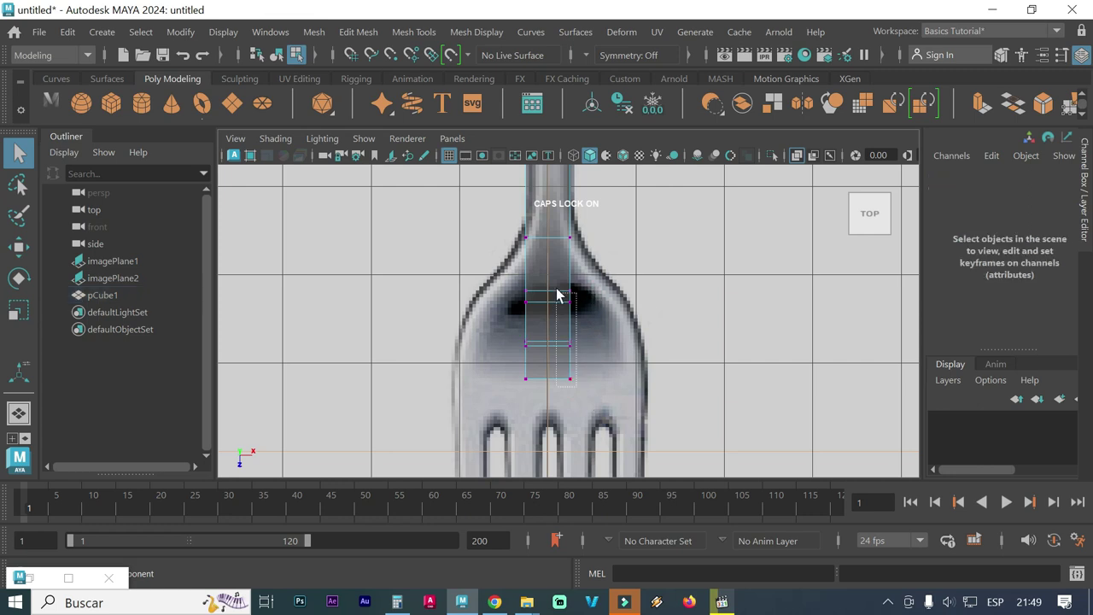
drag(577, 382, 556, 279)
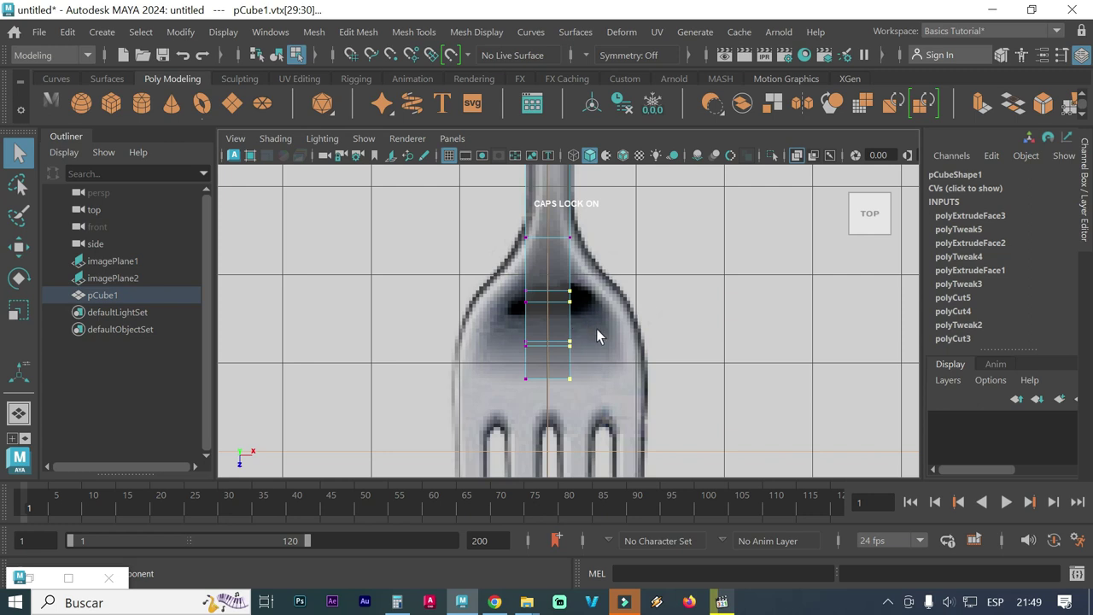
Move the right-side head vertices outward onto the reference fork outline
key(w)
drag(619, 335, 670, 341)
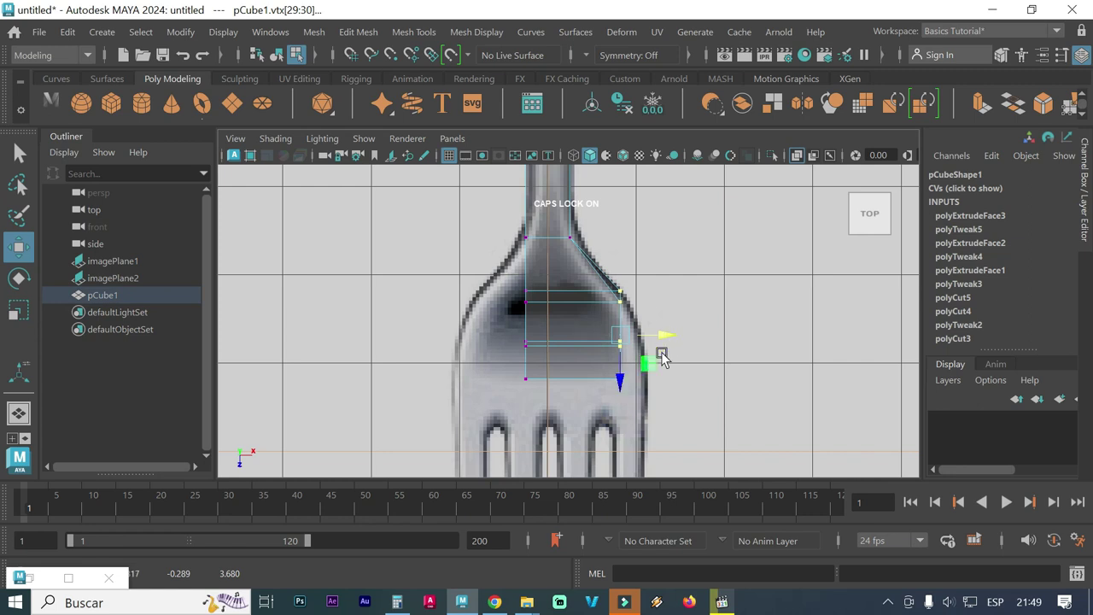
mouse_move(628, 328)
mouse_down()
mouse_move(647, 389)
mouse_move(659, 358)
mouse_move(693, 365)
mouse_up()
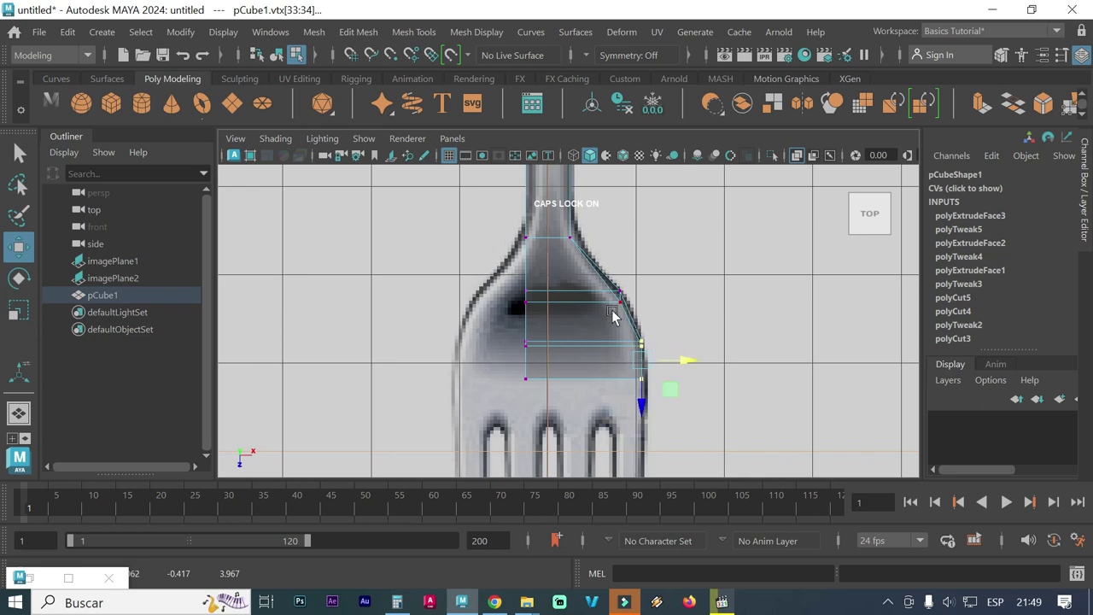
scroll(622, 312, up, 1)
scroll(633, 310, up, 1)
scroll(641, 308, up, 1)
scroll(642, 306, up, 1)
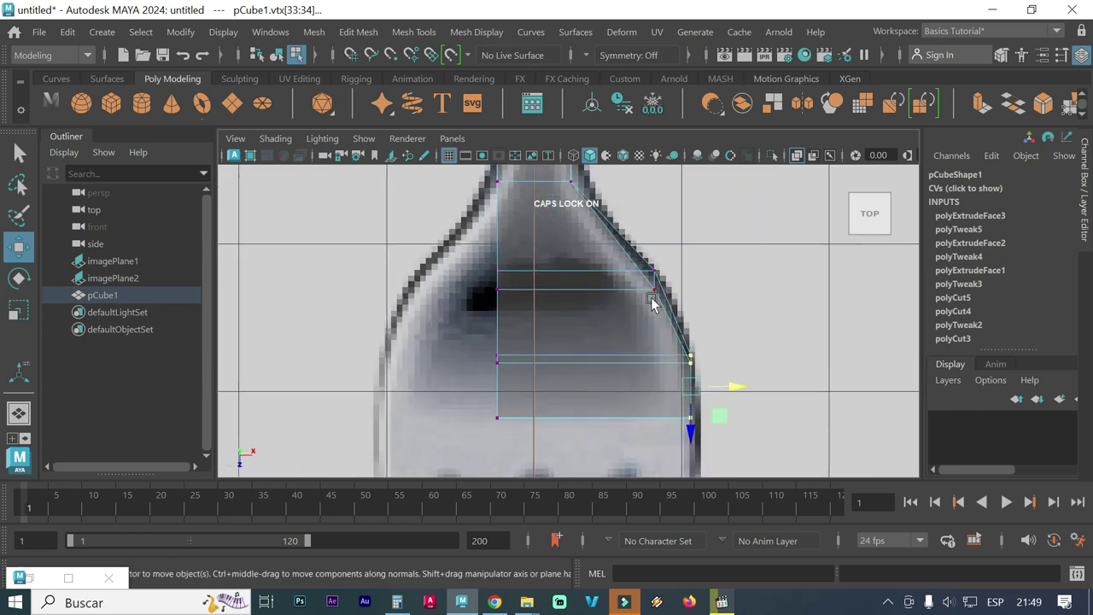
click(651, 292)
drag(683, 292, 699, 293)
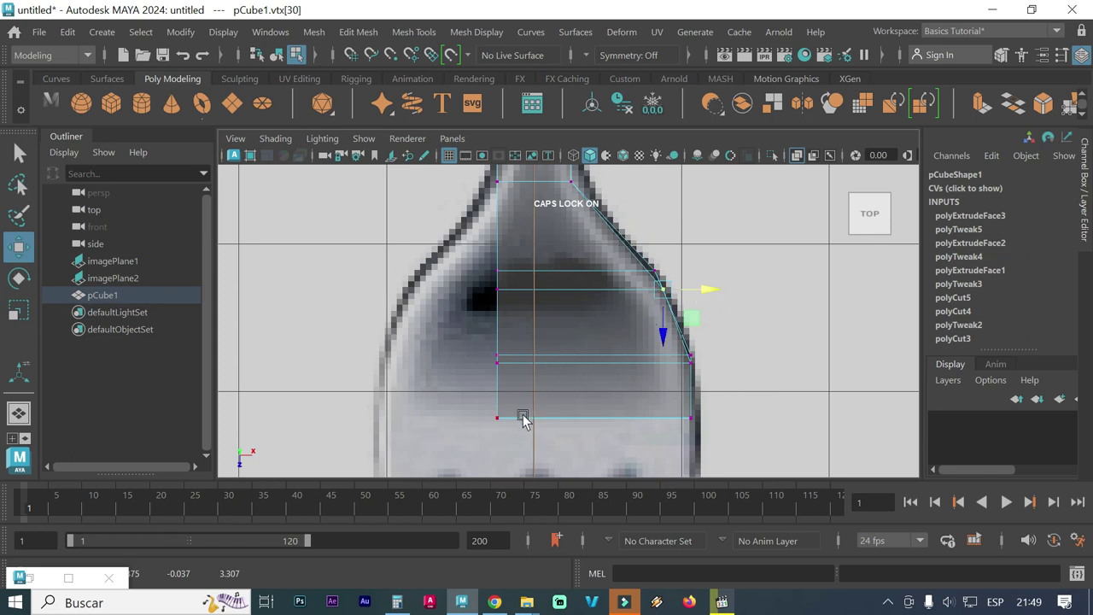
Pull the left and lower-left head vertices outward to the fork edge
drag(512, 442, 483, 261)
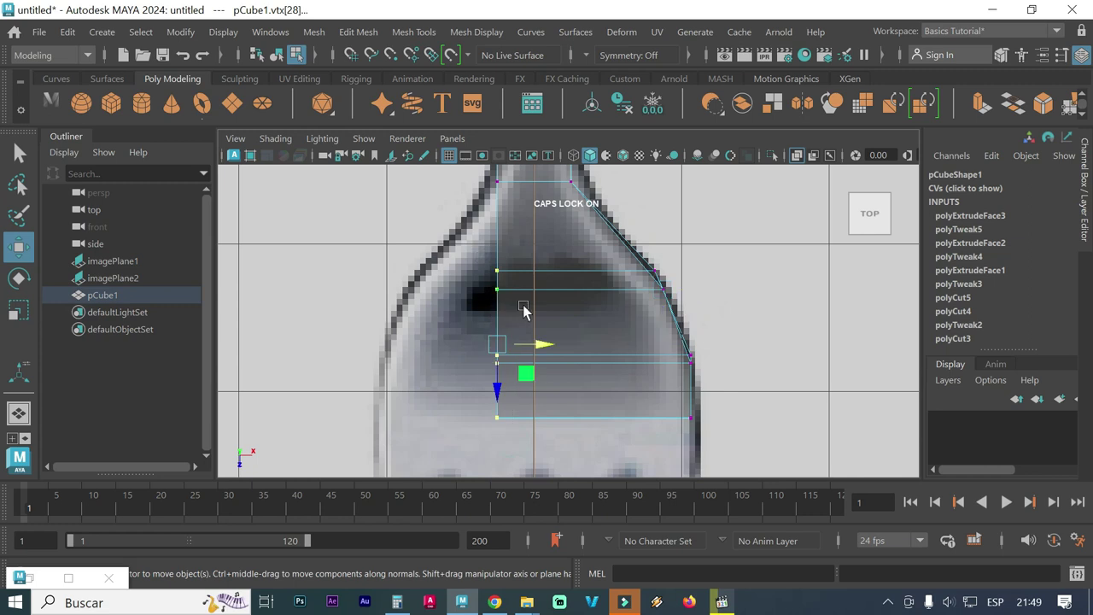
drag(541, 346, 458, 344)
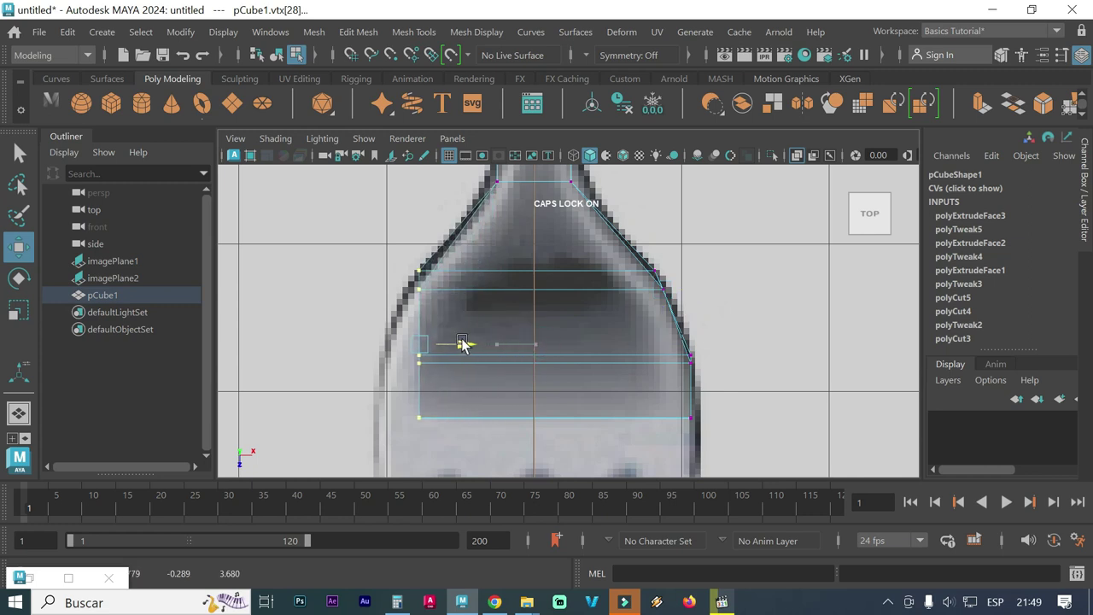
drag(439, 422, 408, 343)
drag(476, 387, 427, 386)
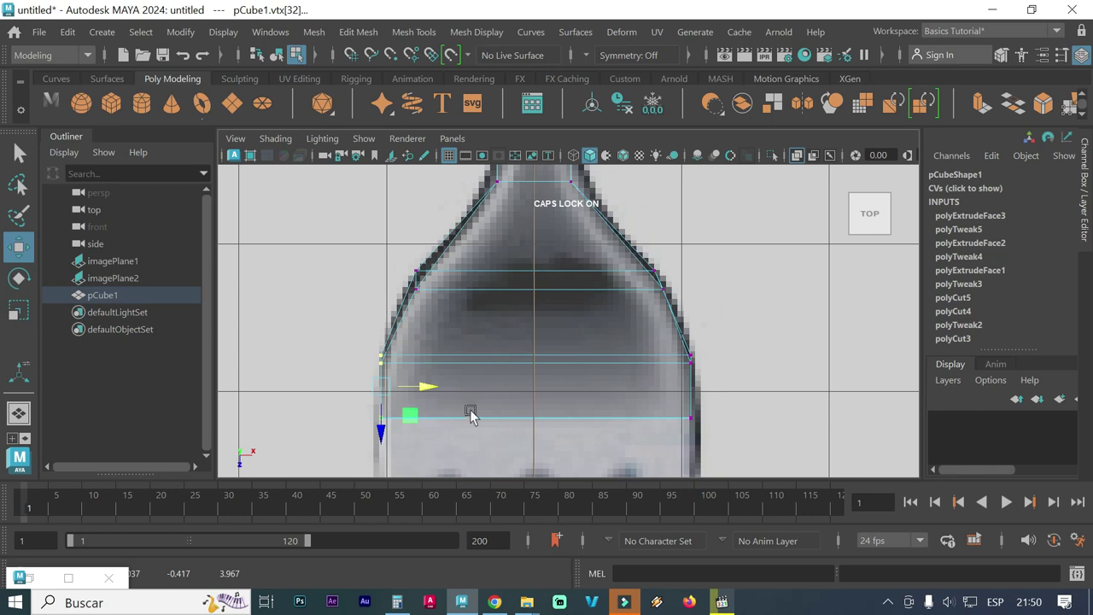
click(530, 429)
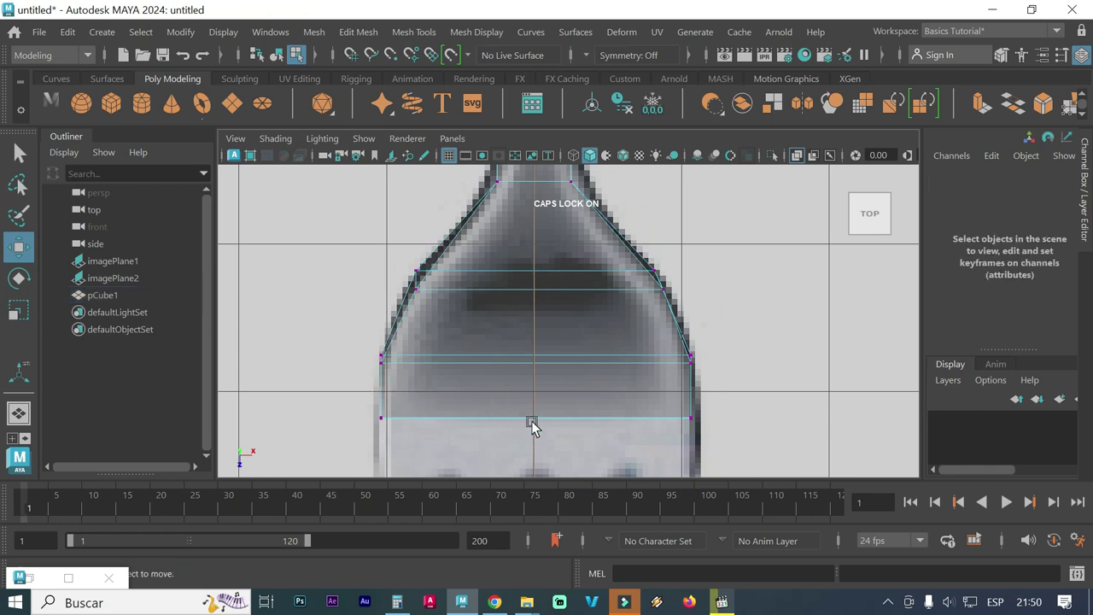
key(a)
key(space)
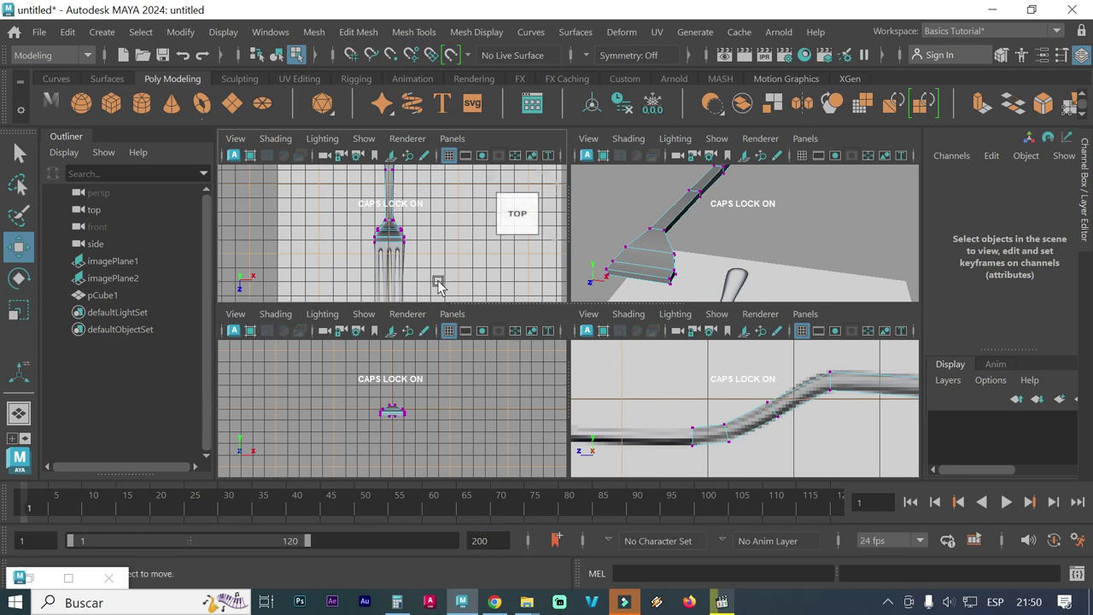
Maximize the perspective view, switch the fork mesh to face mode and select a head face
key(space)
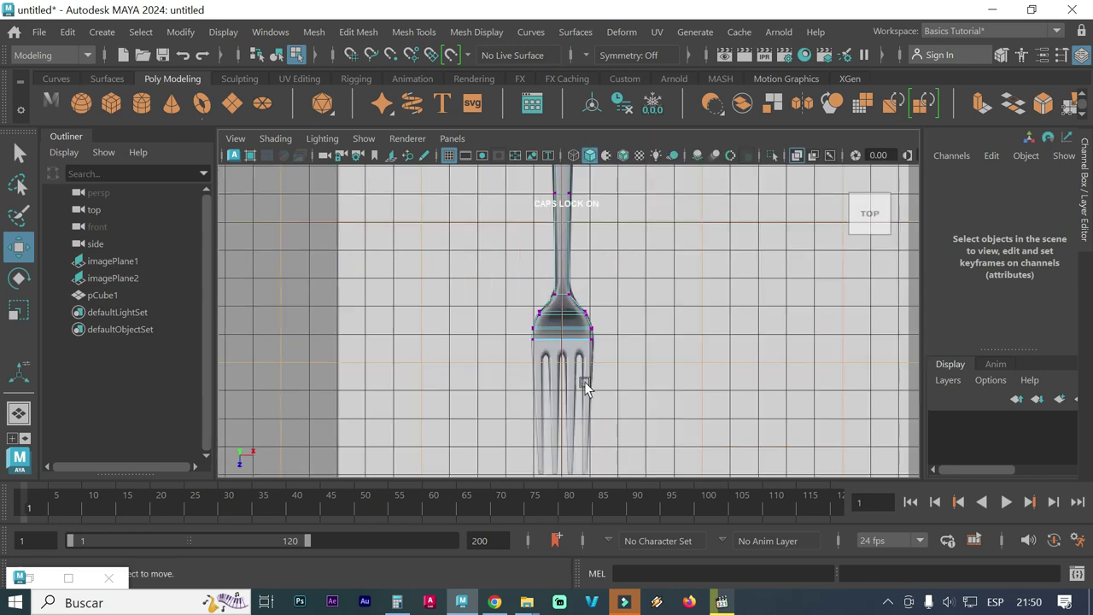
scroll(589, 383, up, 3)
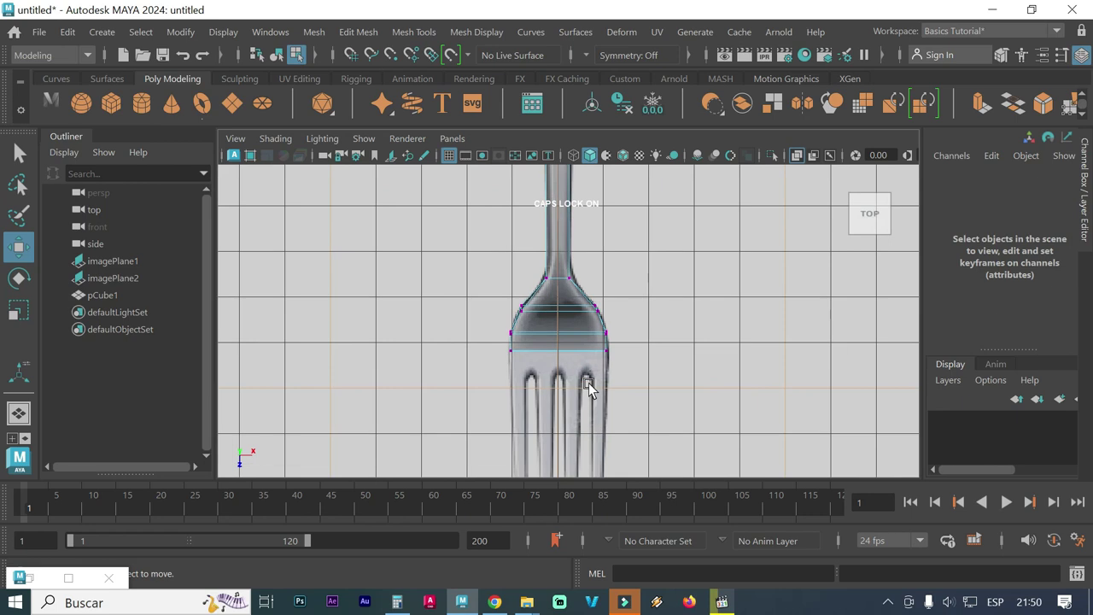
scroll(588, 383, down, 3)
key(space)
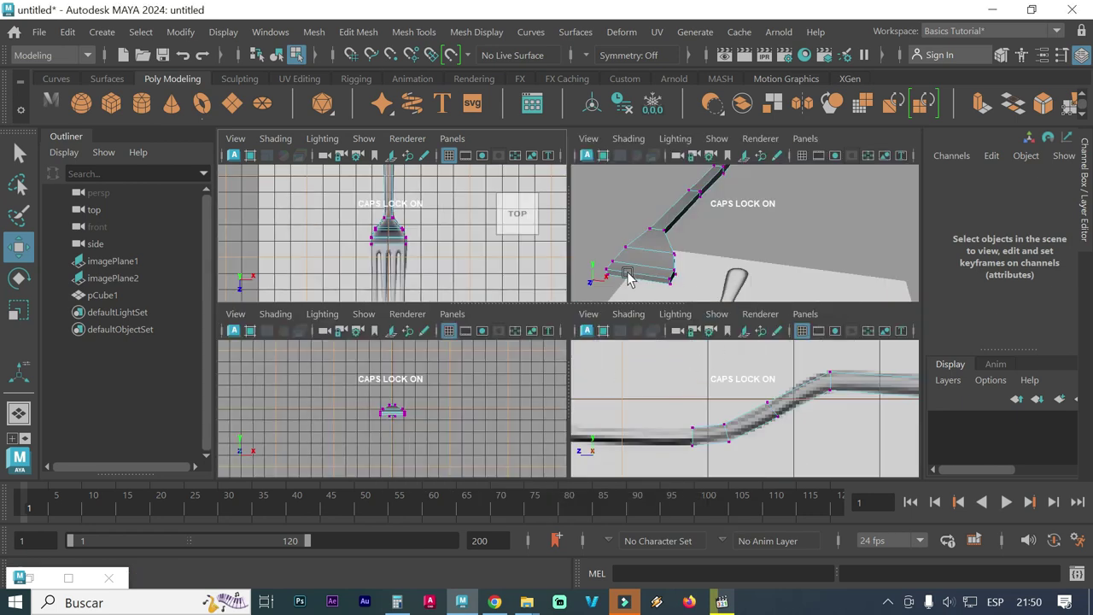
right_click(628, 284)
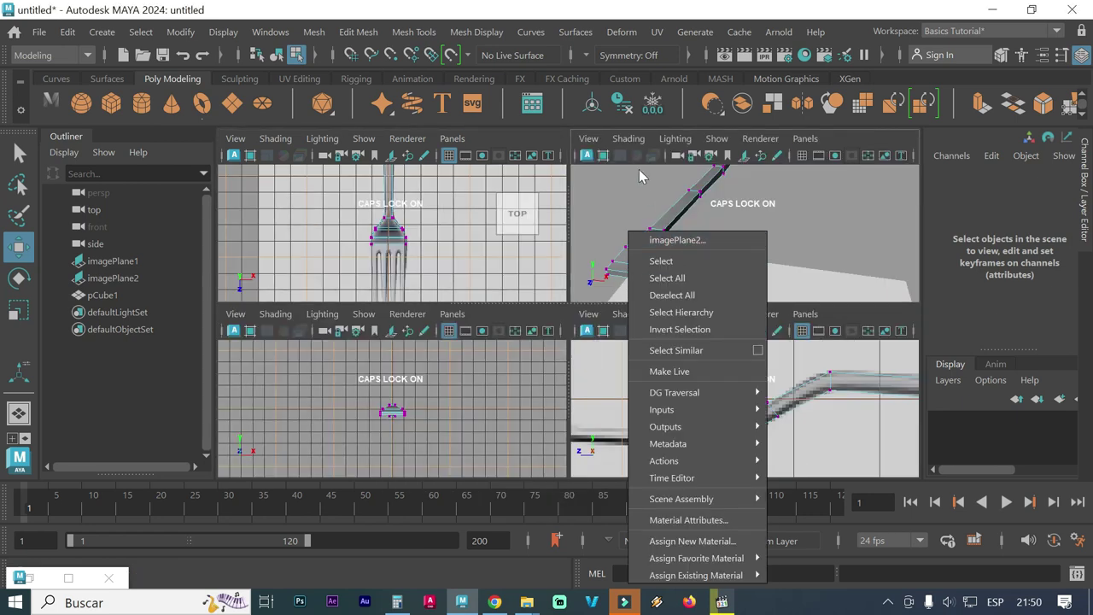
click(630, 209)
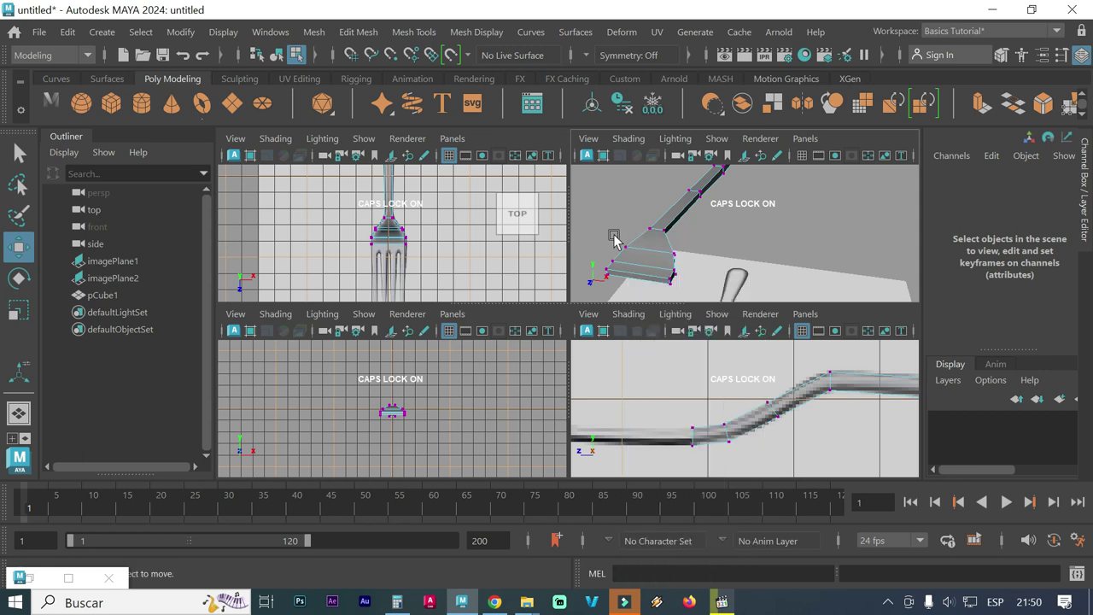
right_click(622, 277)
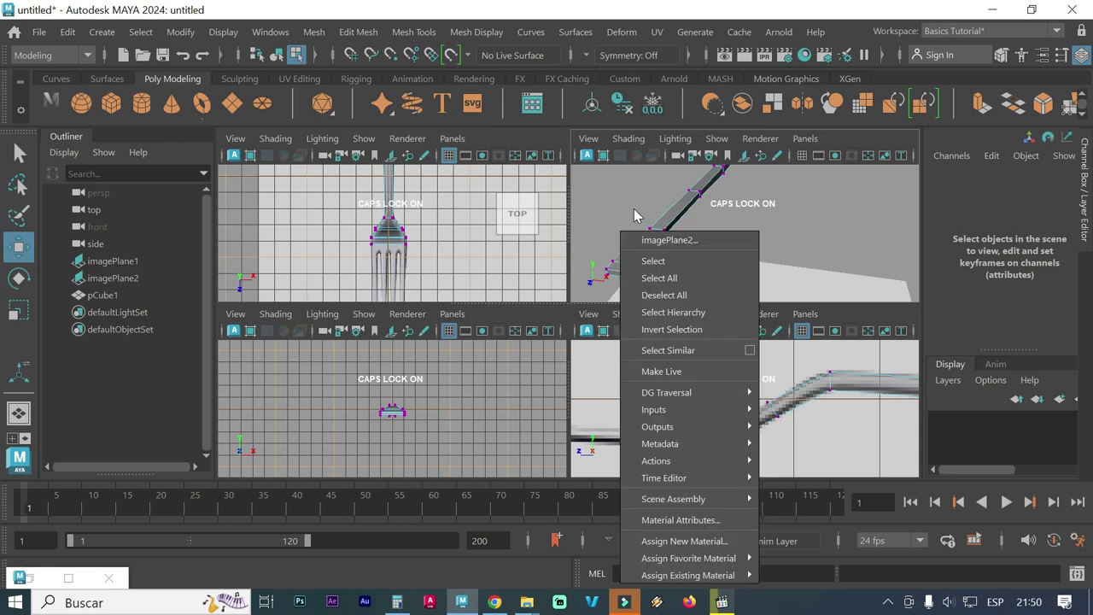
key(space)
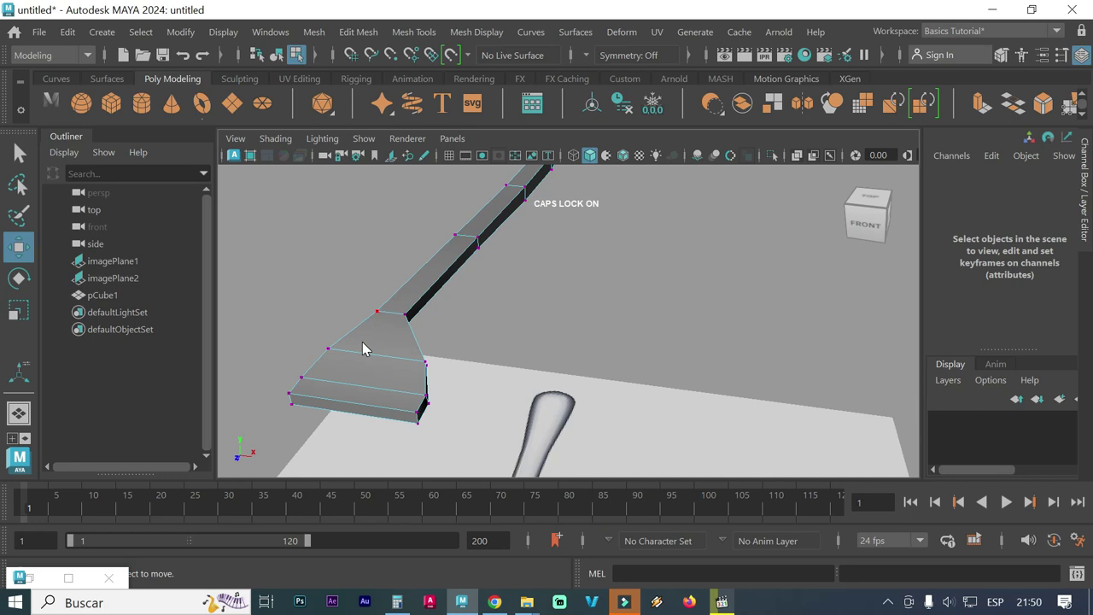
right_drag(362, 342, 358, 163)
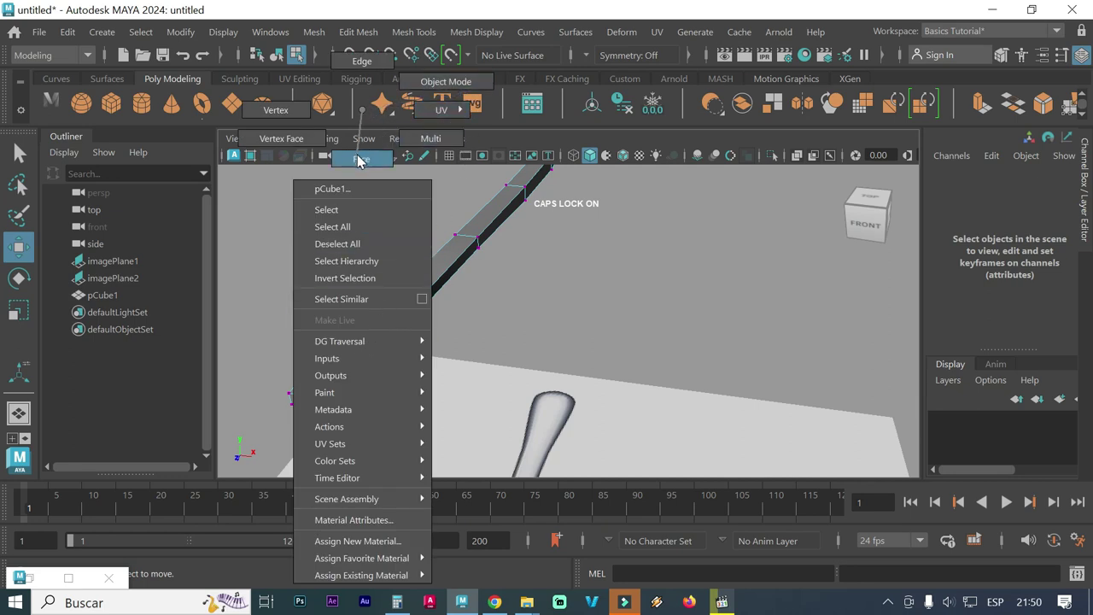
click(18, 152)
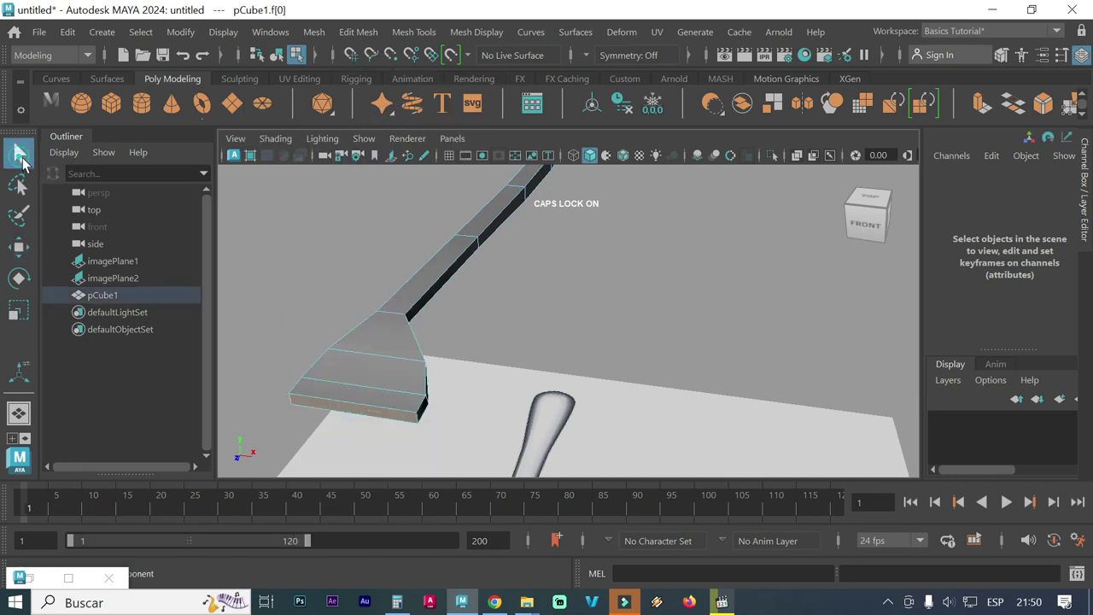
click(337, 415)
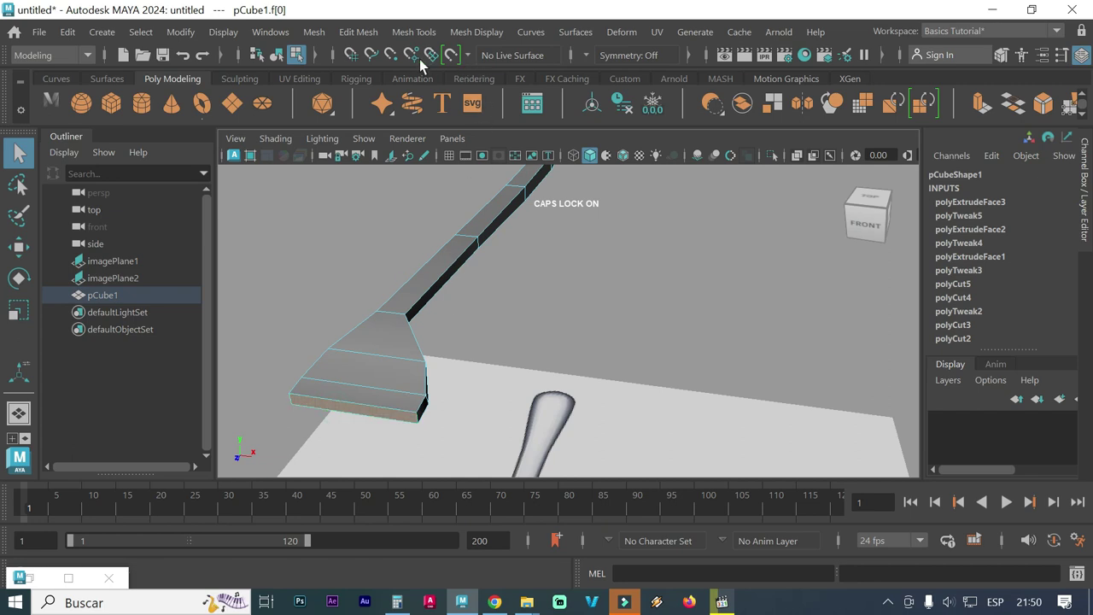
Extrude the selected head face and push it down toward the tines by Local Translate Z 0.536
key(space)
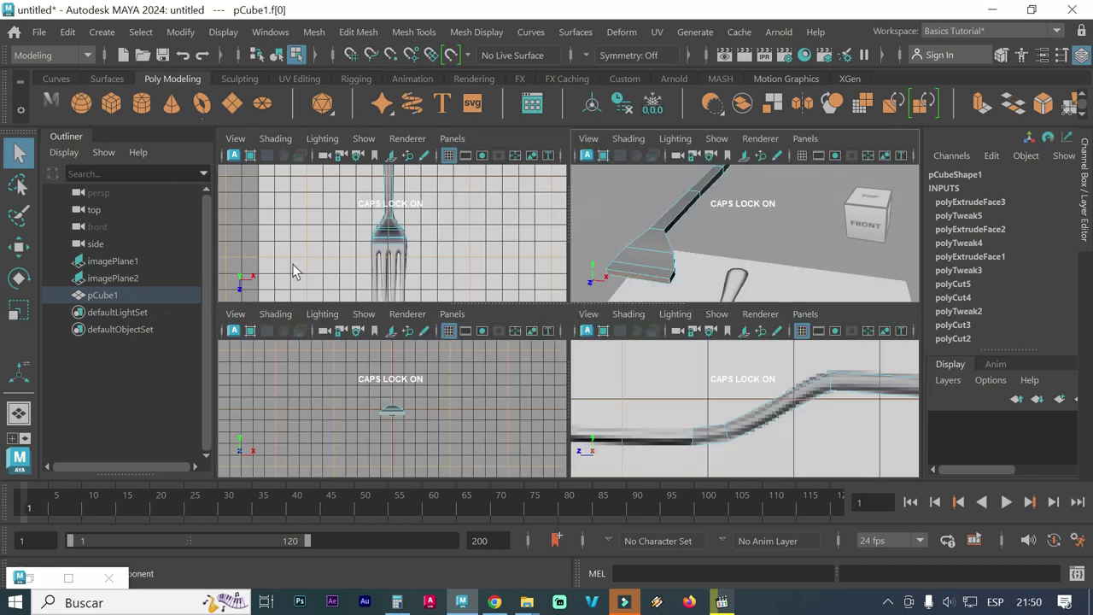
key(space)
scroll(576, 381, up, 2)
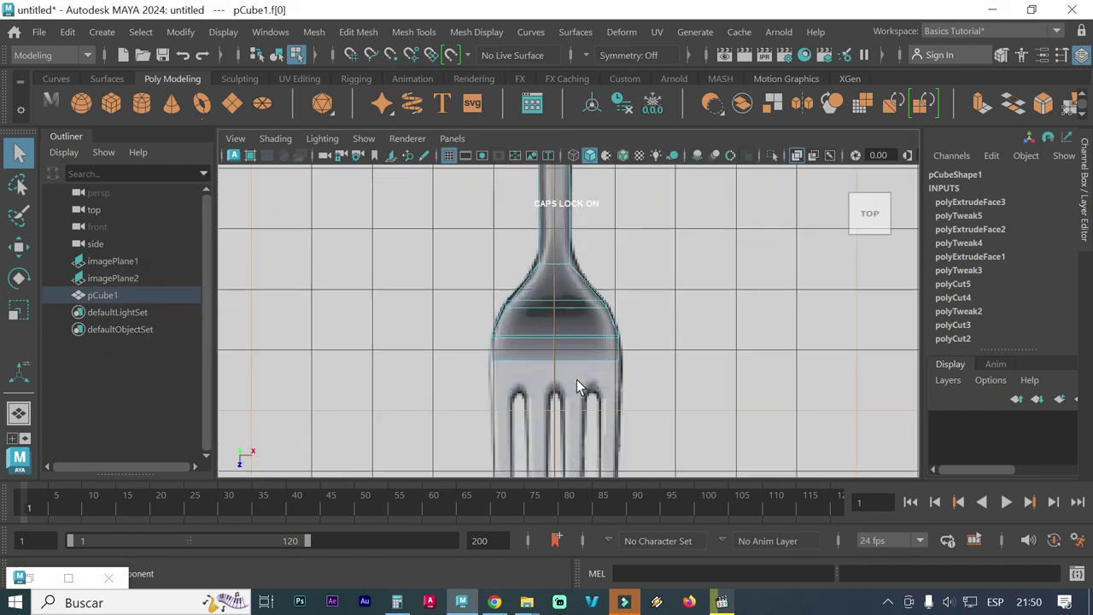
click(314, 32)
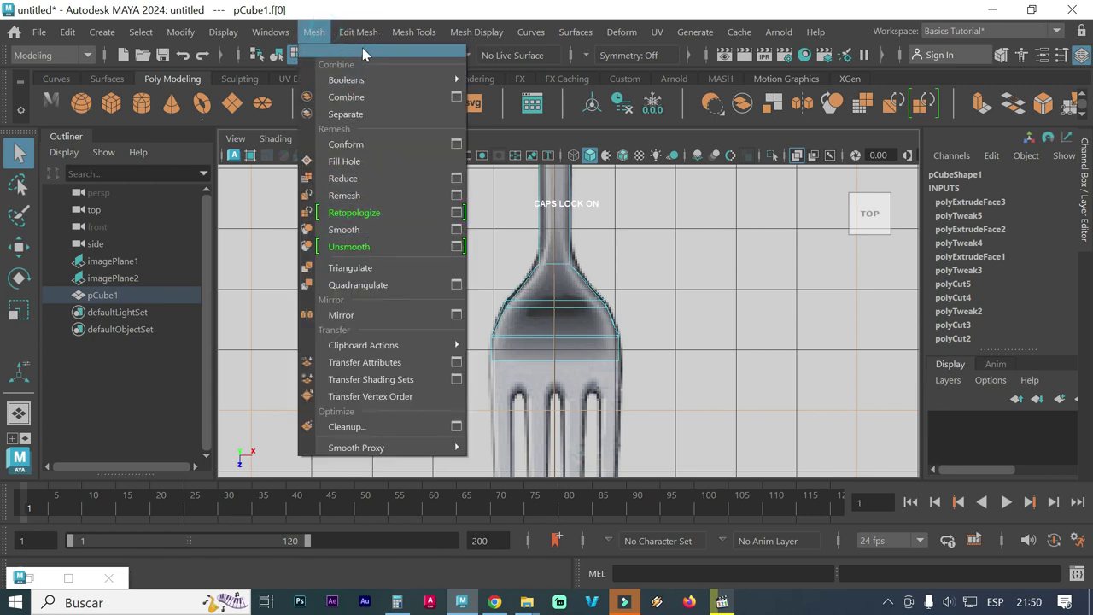
mouse_move(358, 32)
click(376, 202)
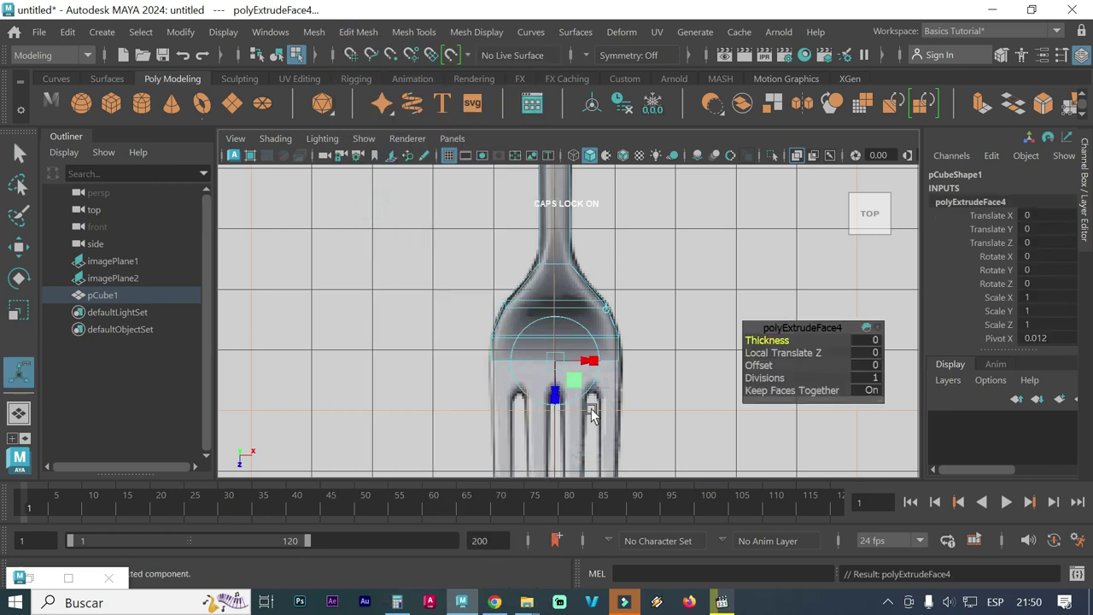
drag(554, 395, 555, 417)
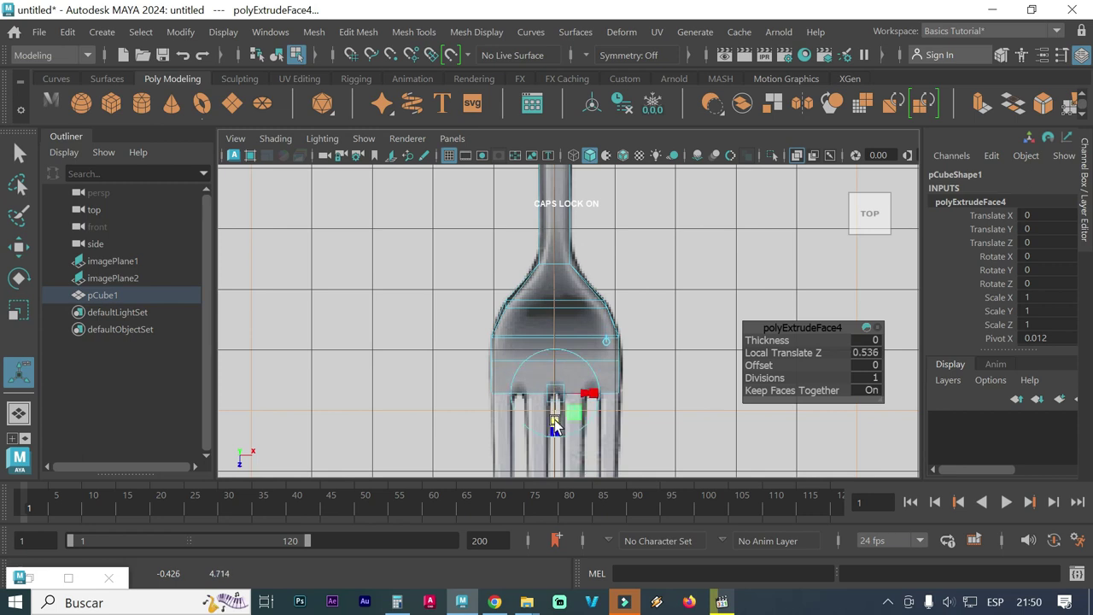
key(space)
key(space)
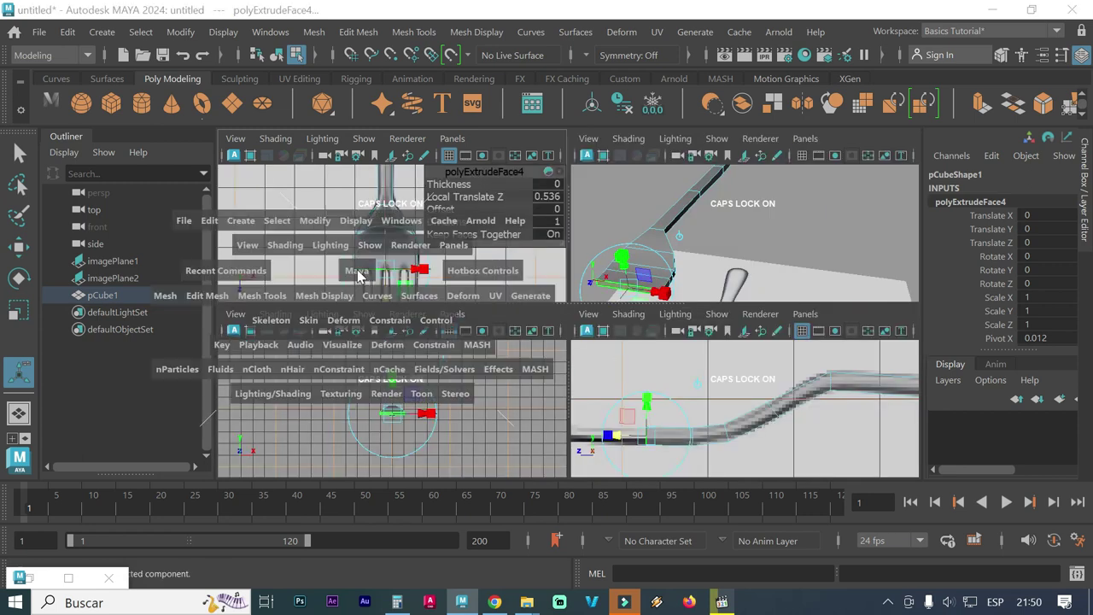
Deselect the faces and switch the mesh to vertex mode at the rounded handle end
click(653, 348)
ctrl+alt+drag(554, 372, 623, 369)
scroll(622, 367, down, 1)
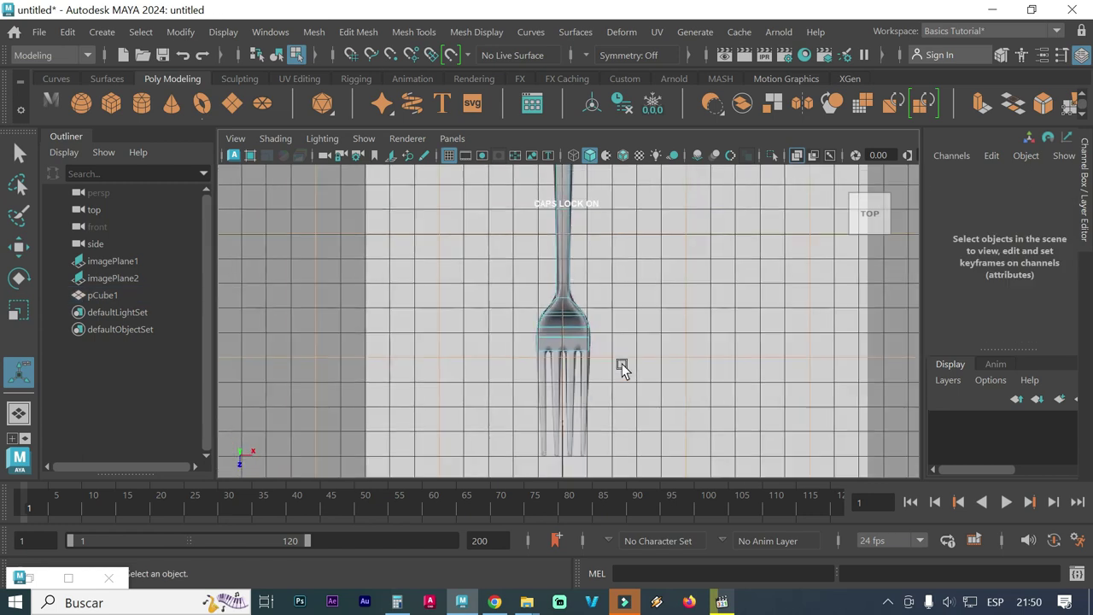
scroll(591, 323, down, 1)
scroll(589, 318, down, 1)
scroll(590, 318, down, 2)
alt+middle_drag(589, 304, 586, 346)
scroll(586, 346, up, 1)
scroll(574, 275, up, 2)
scroll(571, 294, up, 1)
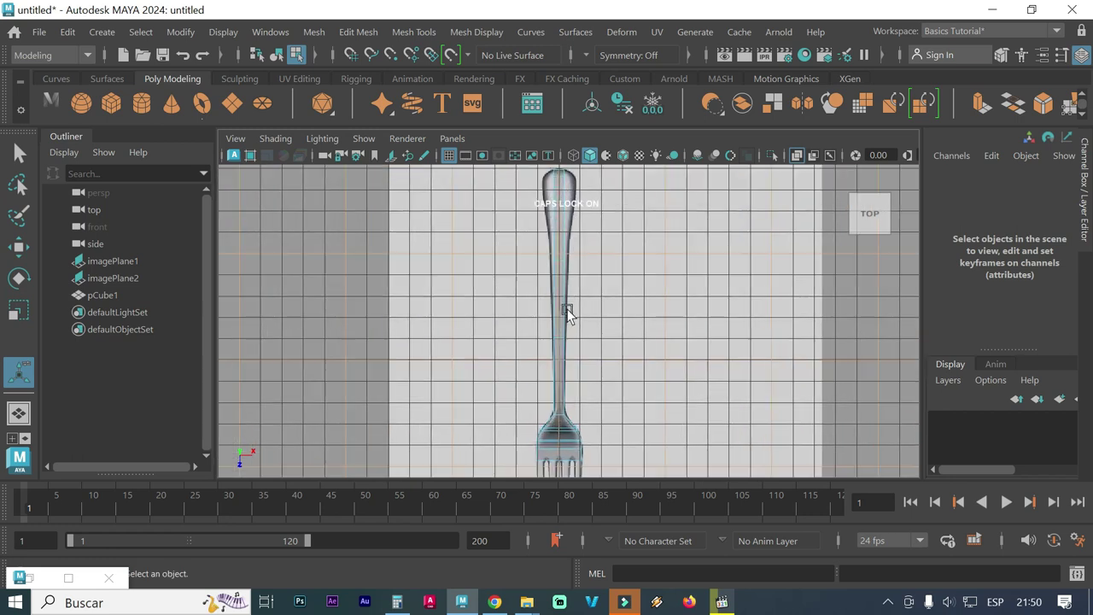
scroll(568, 314, up, 1)
scroll(568, 314, up, 1)
scroll(567, 314, up, 2)
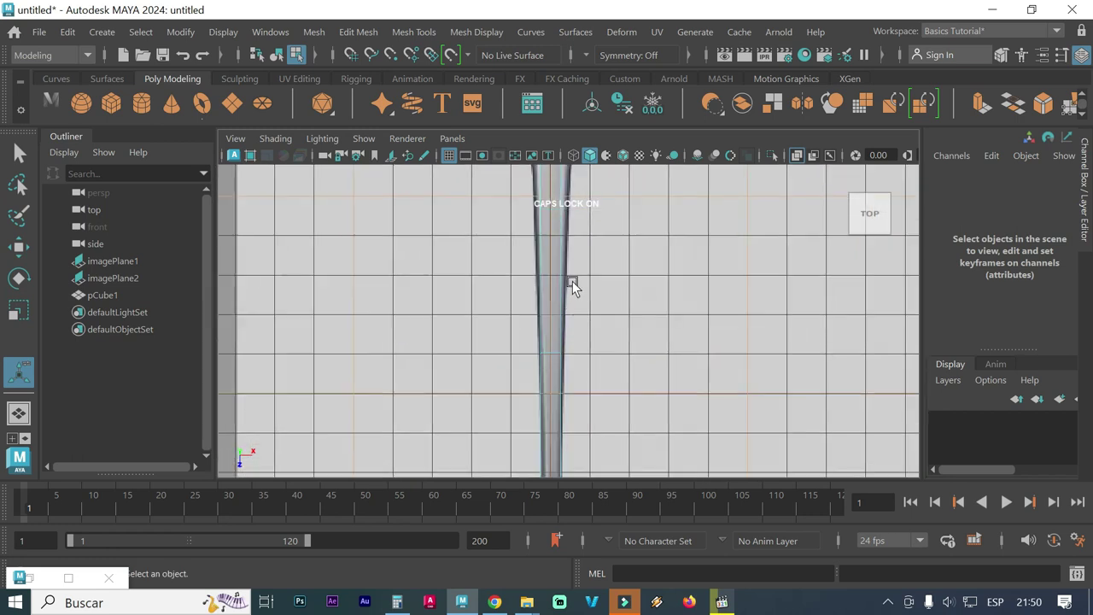
alt+middle_drag(572, 281, 592, 484)
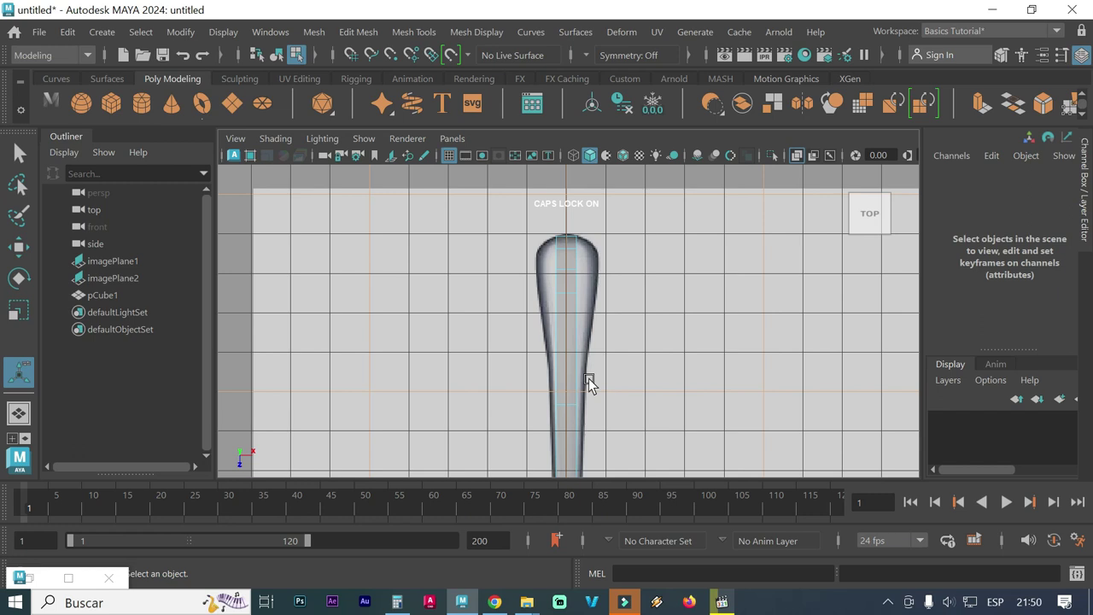
right_click(579, 351)
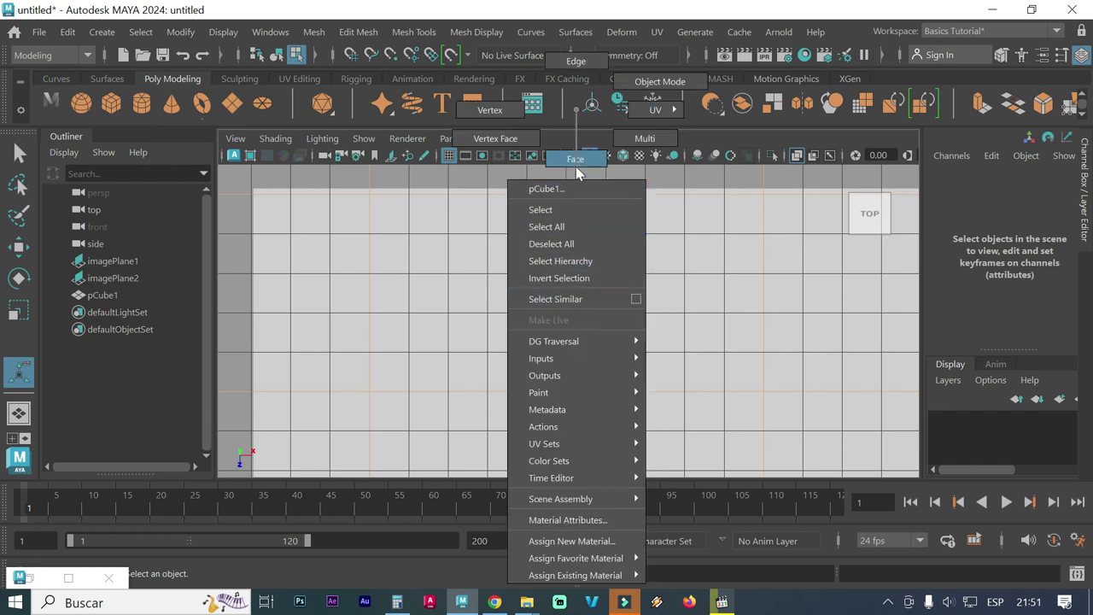
click(485, 111)
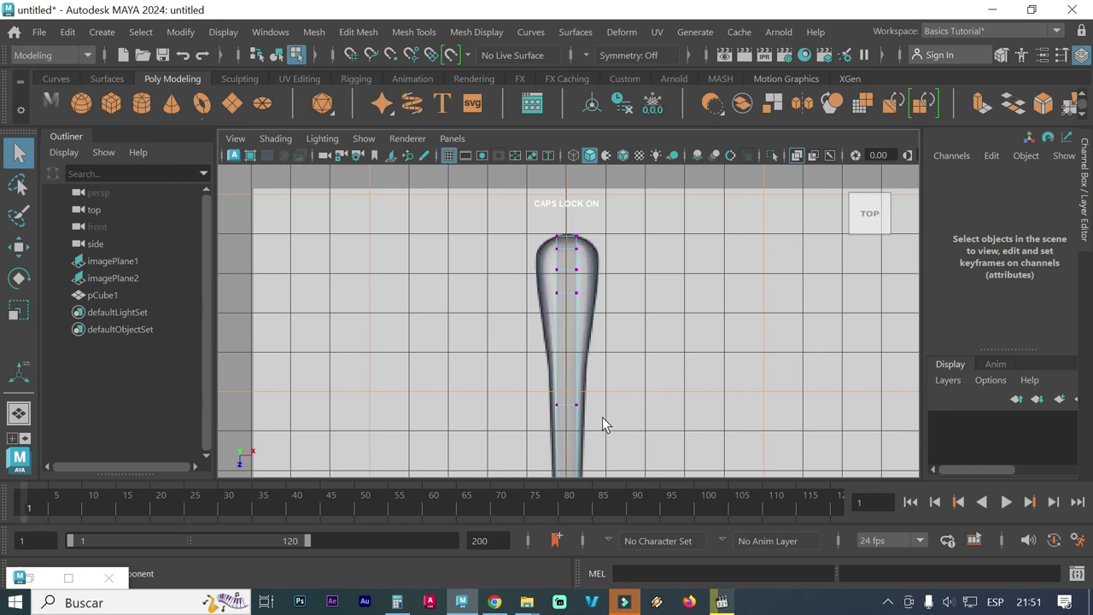
Select a row of handle vertices and scale it wider along X
alt+middle_drag(602, 424, 619, 271)
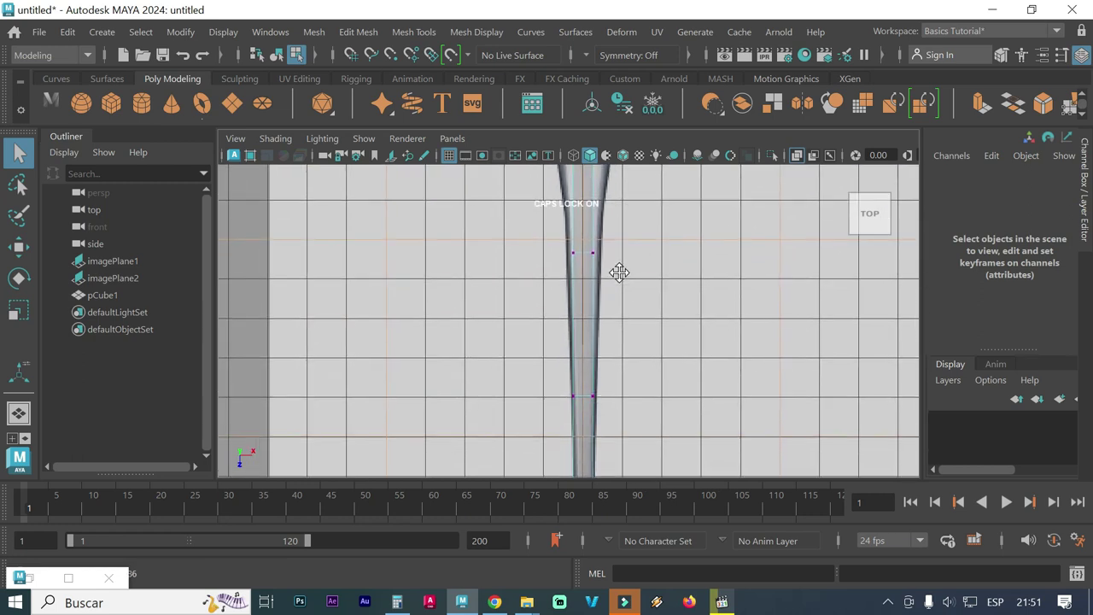
scroll(610, 354, down, 2)
scroll(594, 380, up, 2)
scroll(593, 380, up, 2)
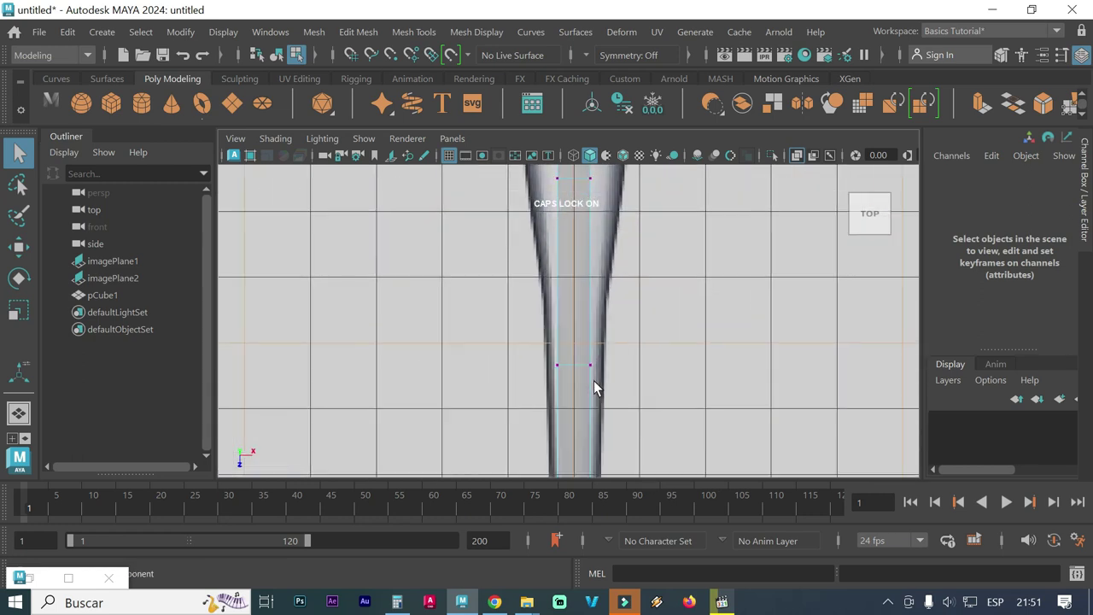
scroll(594, 380, up, 2)
mouse_move(581, 340)
mouse_down()
mouse_move(596, 379)
mouse_move(490, 334)
mouse_up()
key(r)
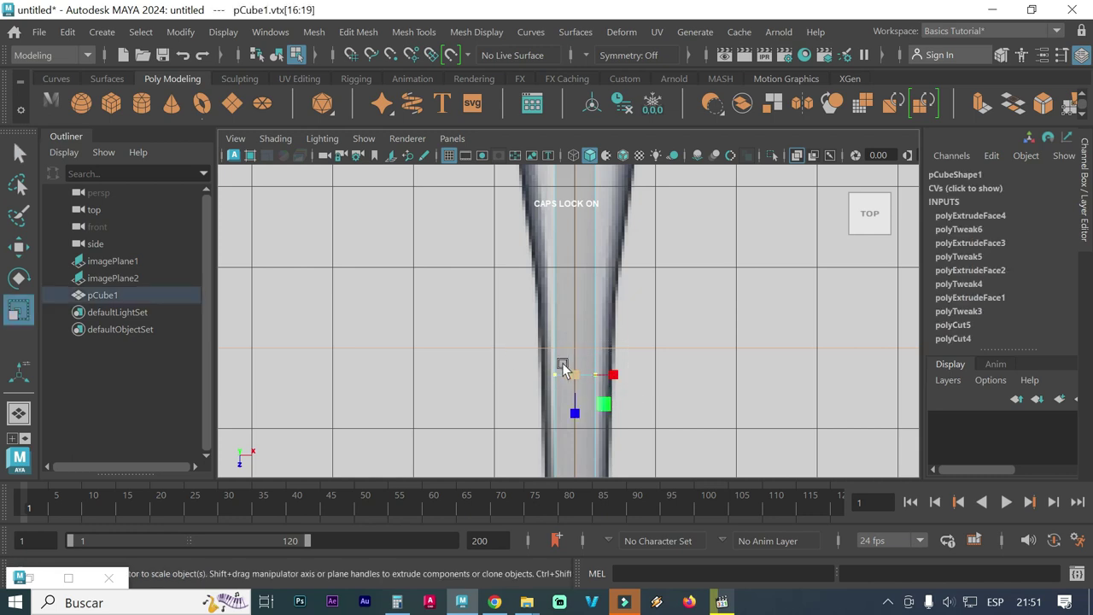
drag(615, 373, 639, 379)
Select the middle and upper vertex rows and scale them outward
scroll(668, 358, down, 3)
scroll(675, 414, down, 2)
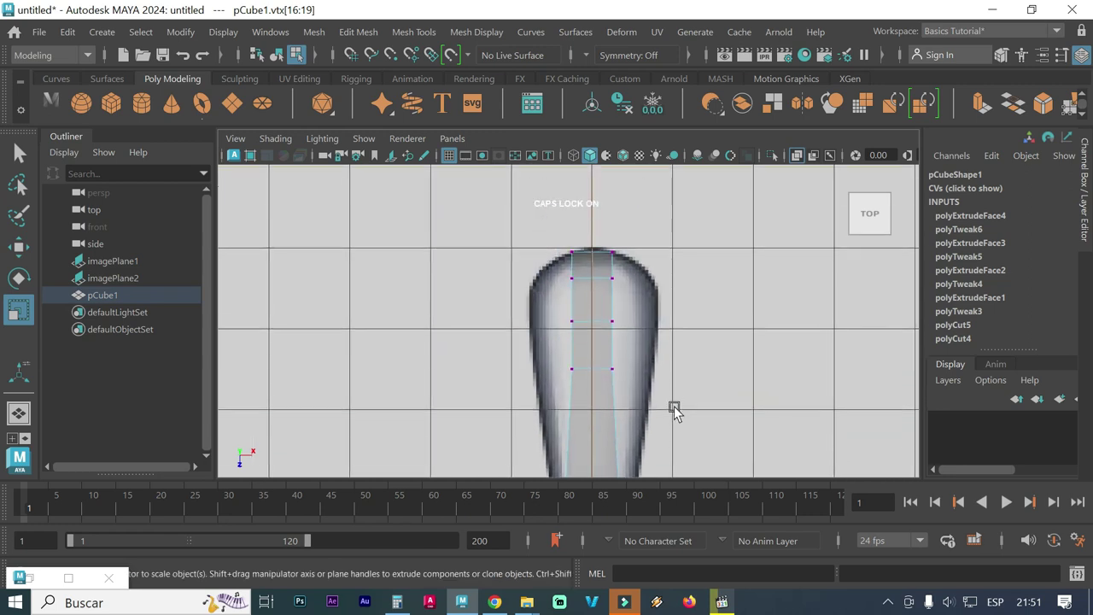
mouse_move(490, 300)
mouse_down()
mouse_move(622, 378)
mouse_move(701, 347)
mouse_up()
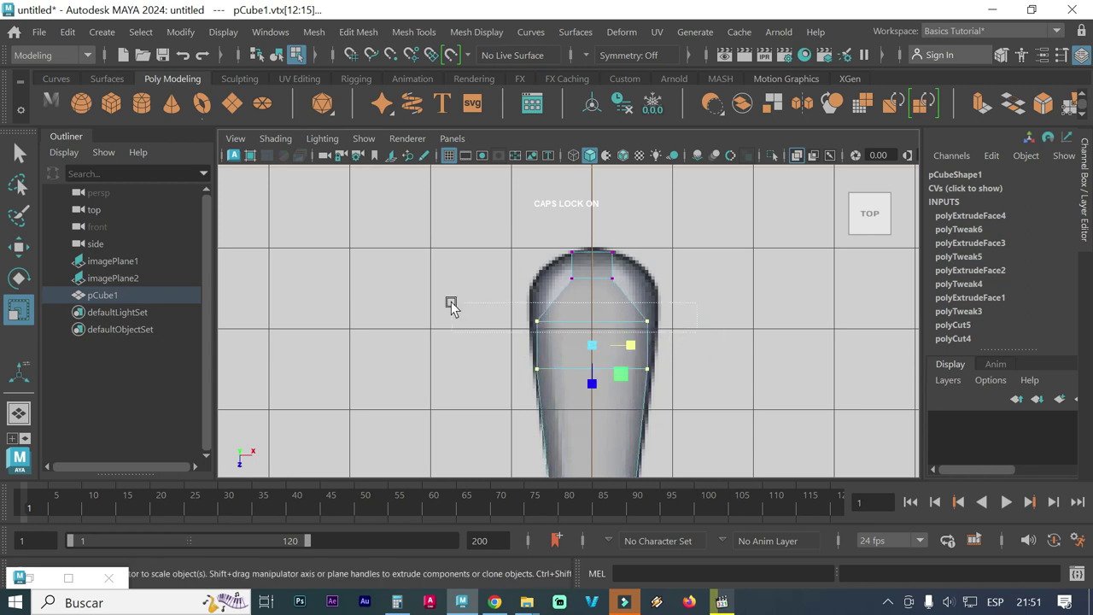
drag(451, 305, 697, 331)
mouse_move(630, 321)
mouse_down()
mouse_move(655, 327)
mouse_move(635, 326)
mouse_up()
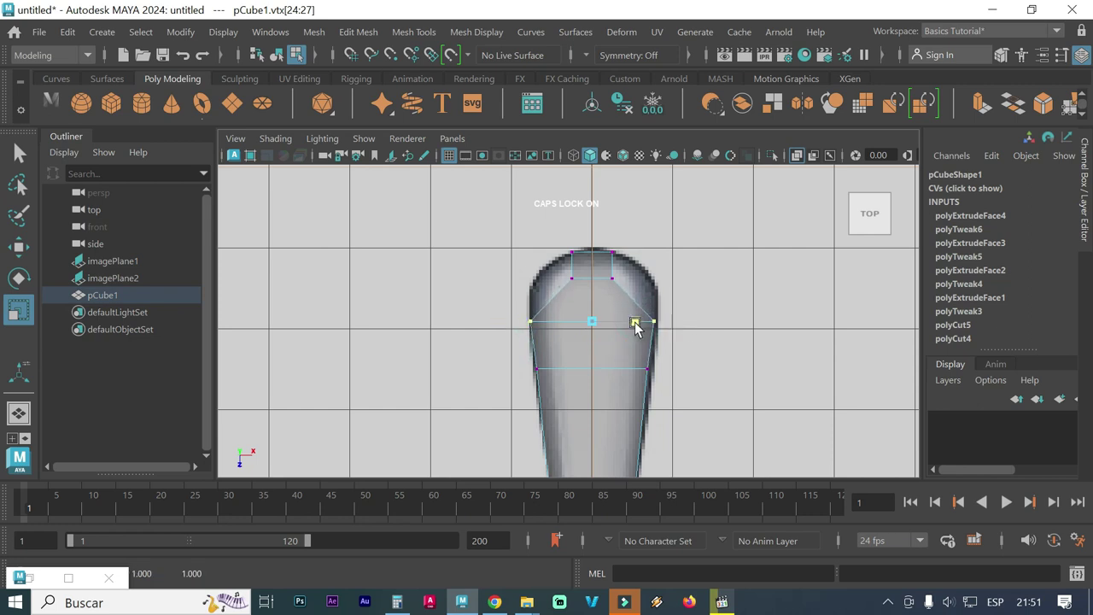
mouse_move(530, 273)
mouse_down()
mouse_move(641, 297)
mouse_move(709, 289)
mouse_move(706, 329)
mouse_up()
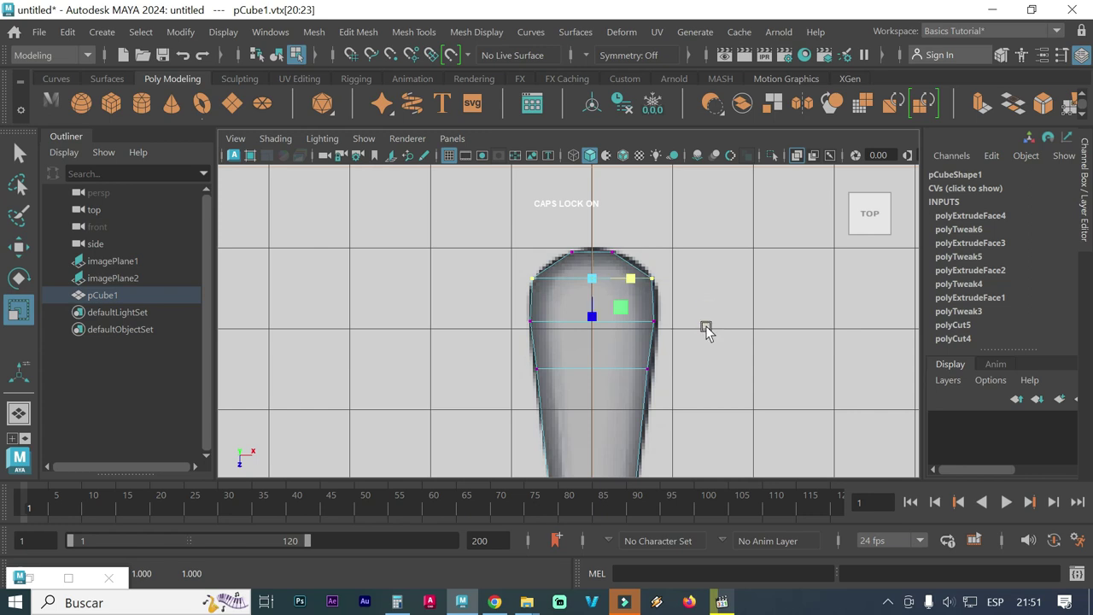
Deselect the handle vertices and zoom in on the fork head
click(697, 367)
scroll(697, 368, down, 4)
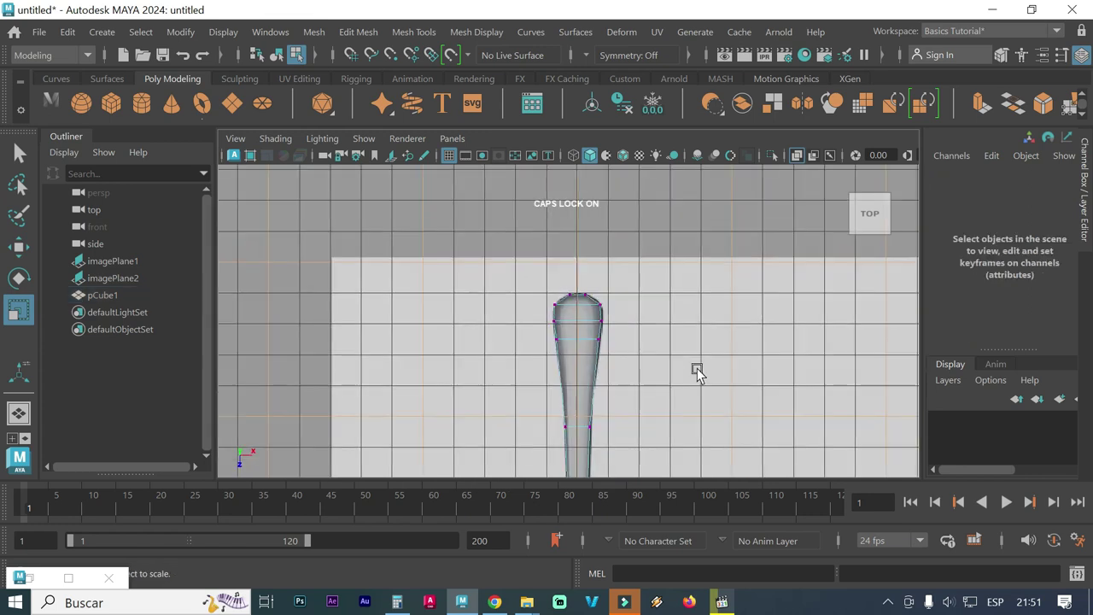
alt+middle_drag(660, 392, 650, 259)
scroll(586, 317, up, 3)
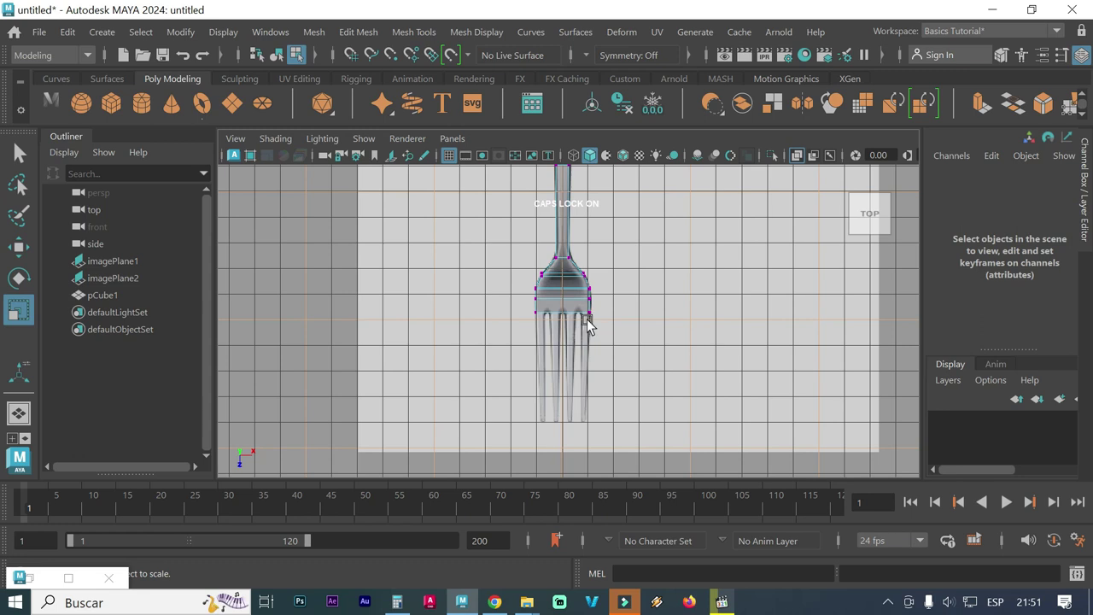
scroll(584, 329, up, 2)
scroll(582, 329, up, 1)
scroll(580, 324, up, 1)
scroll(579, 324, up, 2)
scroll(579, 324, up, 1)
scroll(523, 321, up, 1)
scroll(447, 318, up, 1)
scroll(453, 317, up, 1)
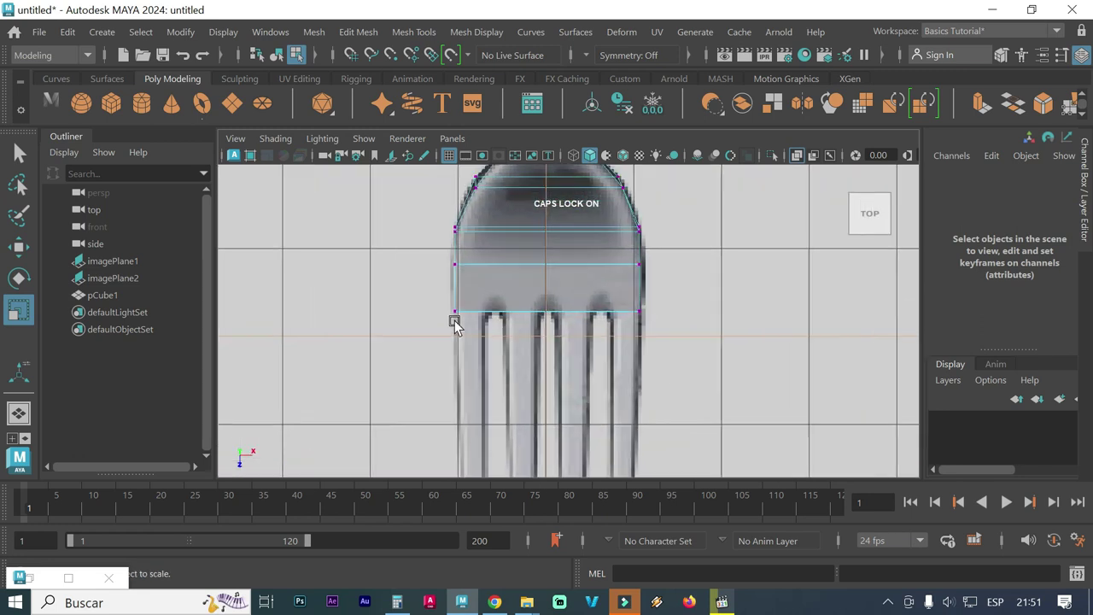
scroll(455, 324, up, 2)
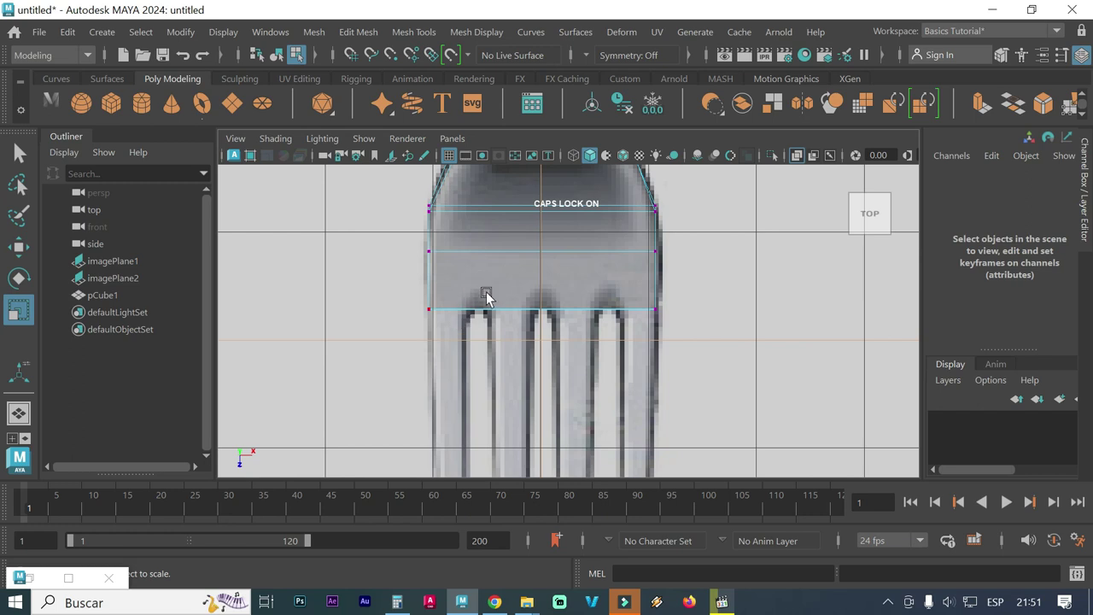
Activate the Insert Edge Loop tool on the fork mesh
click(417, 35)
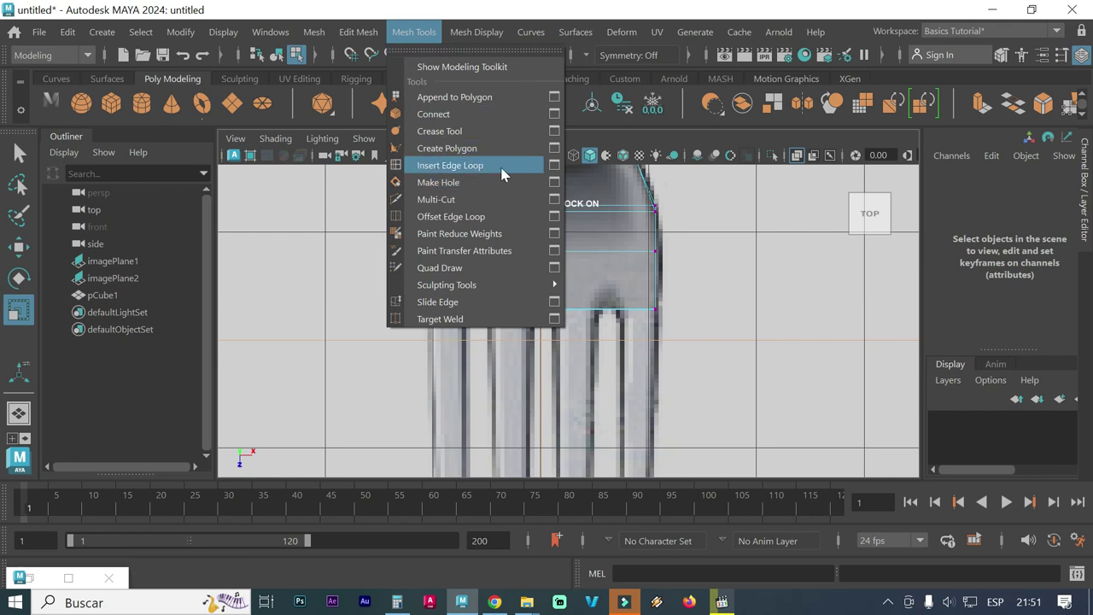
click(554, 166)
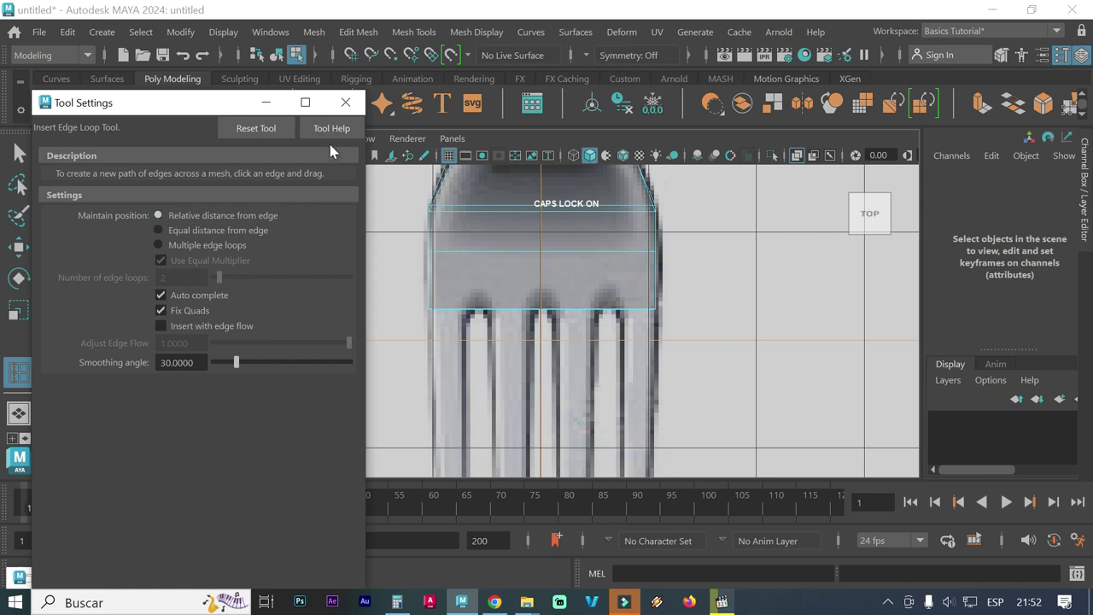
click(346, 103)
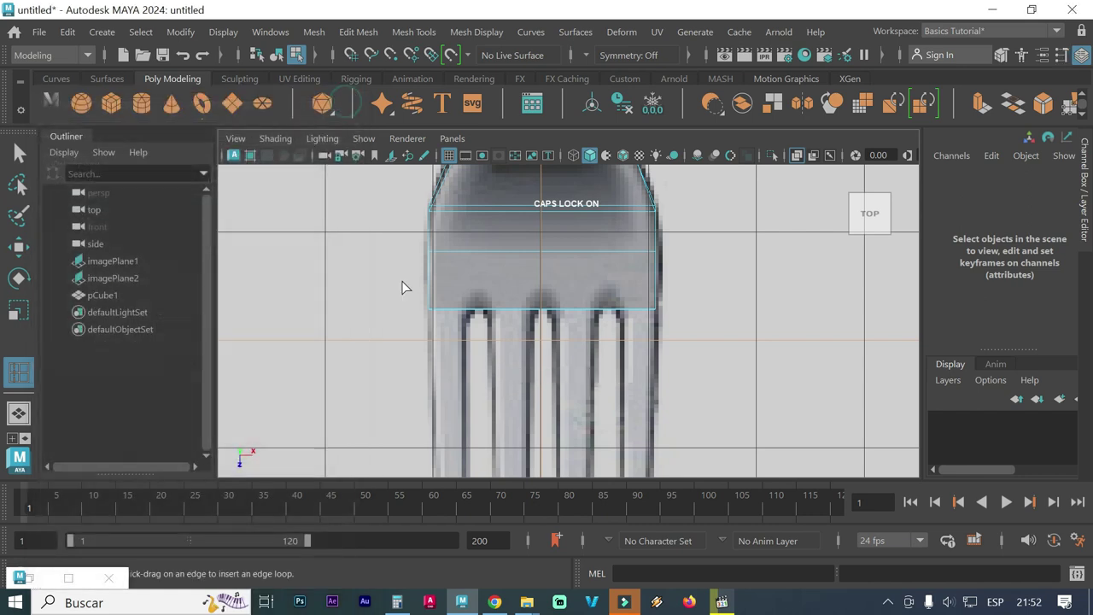
click(469, 314)
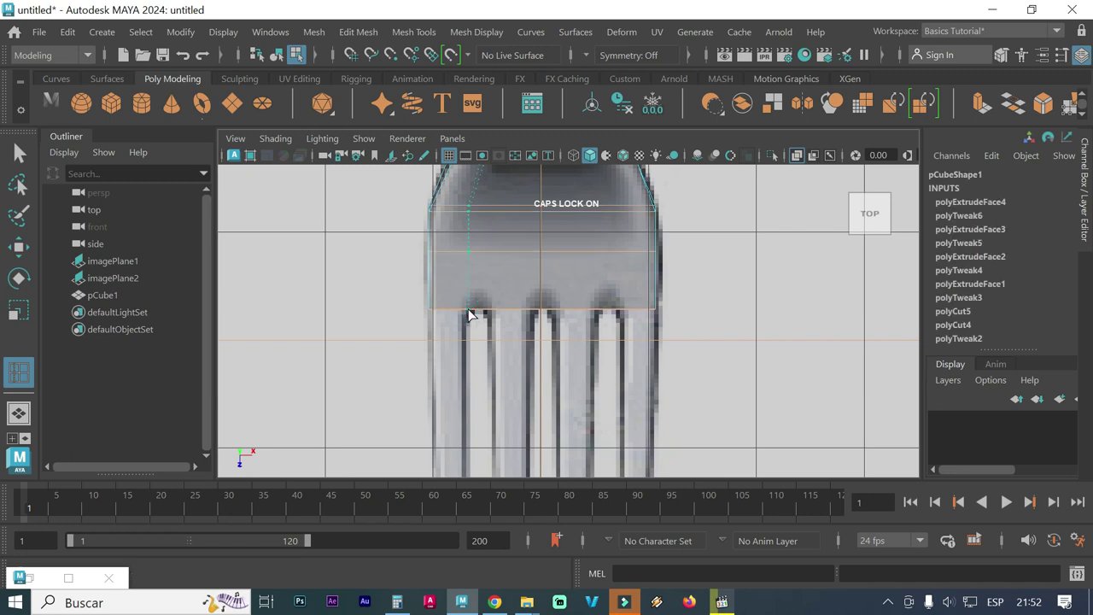
Insert six vertical edge loops across the fork head to divide it for the tines
click(466, 314)
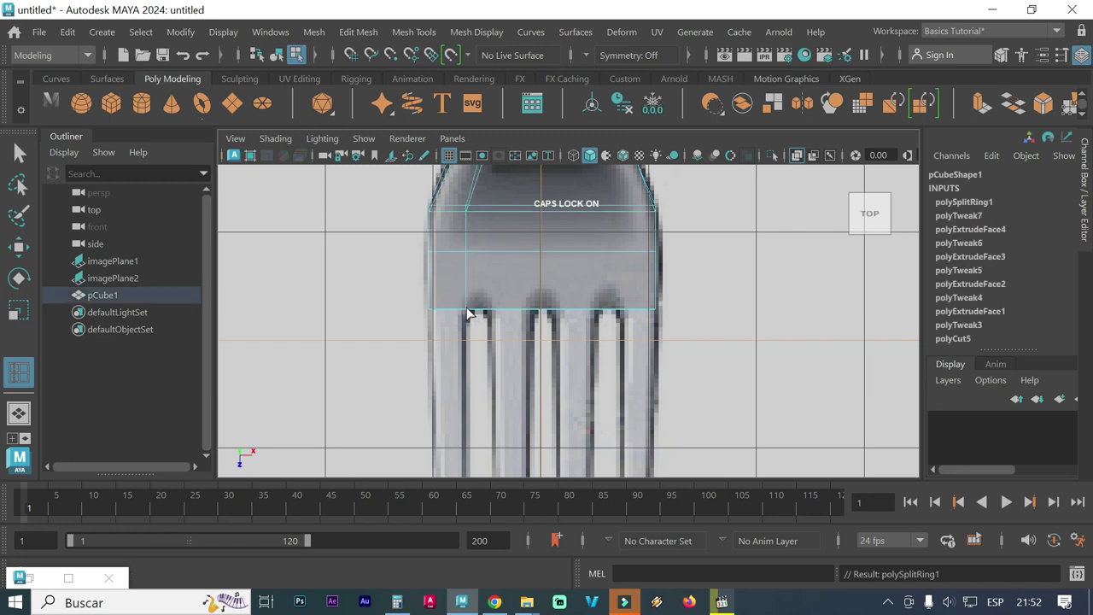
click(489, 315)
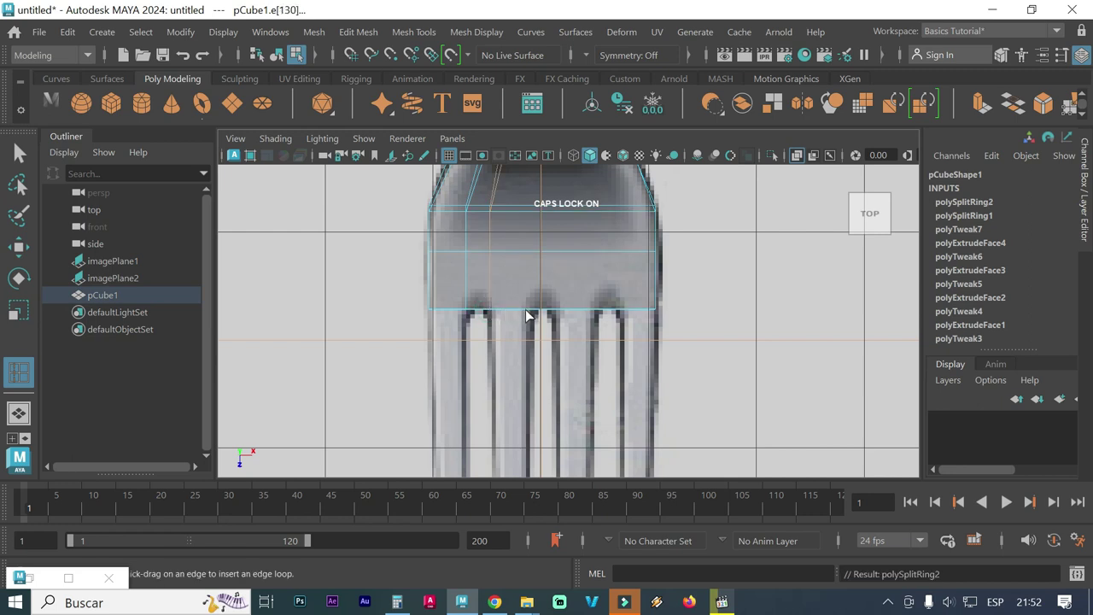
click(525, 310)
click(554, 308)
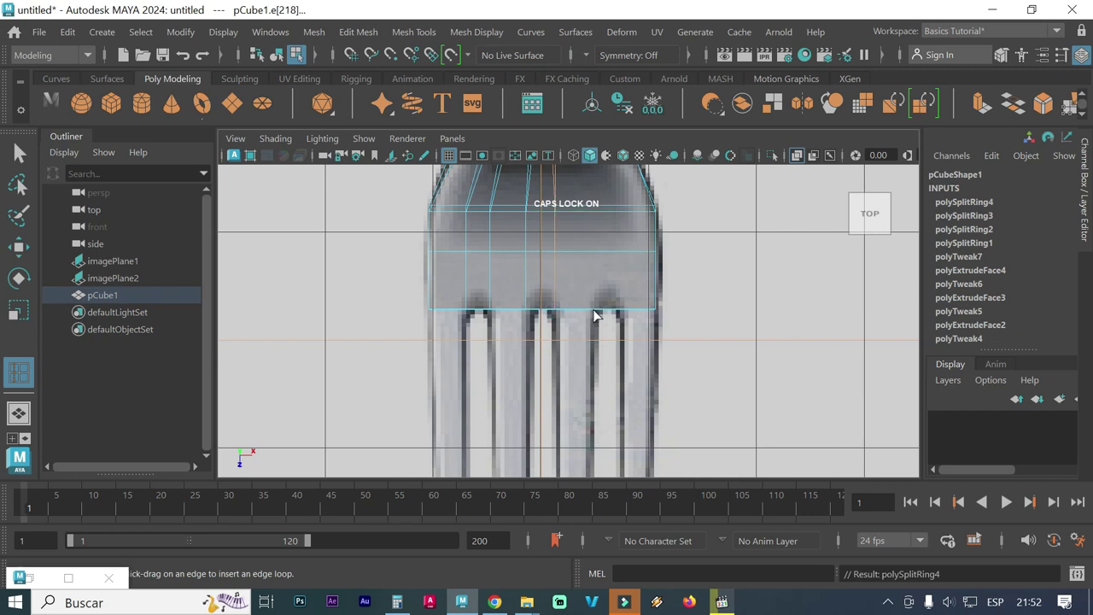
click(595, 311)
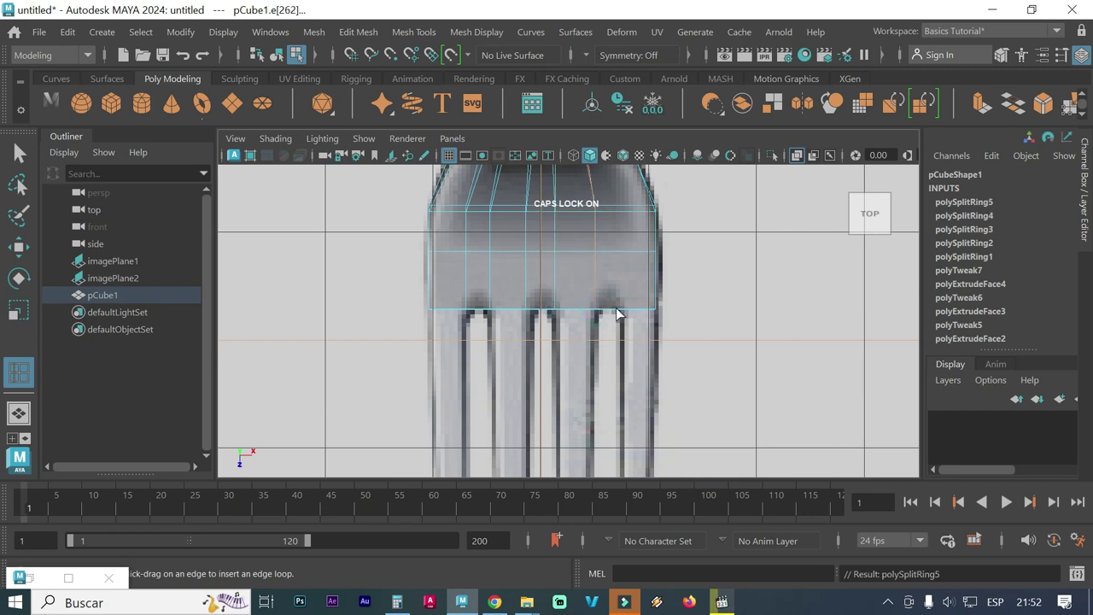
click(619, 309)
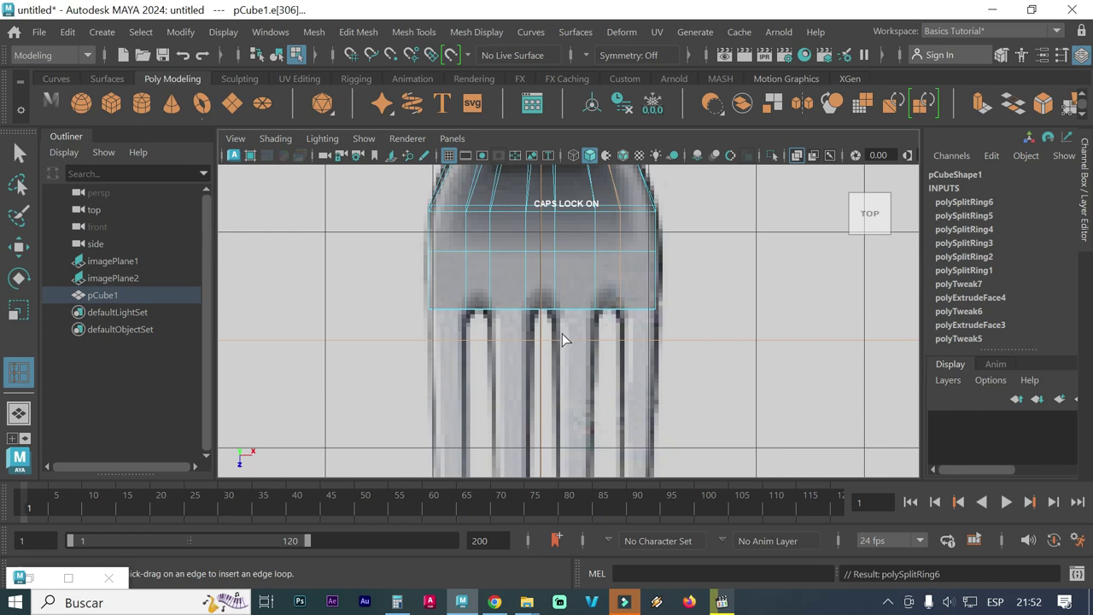
scroll(588, 312, down, 5)
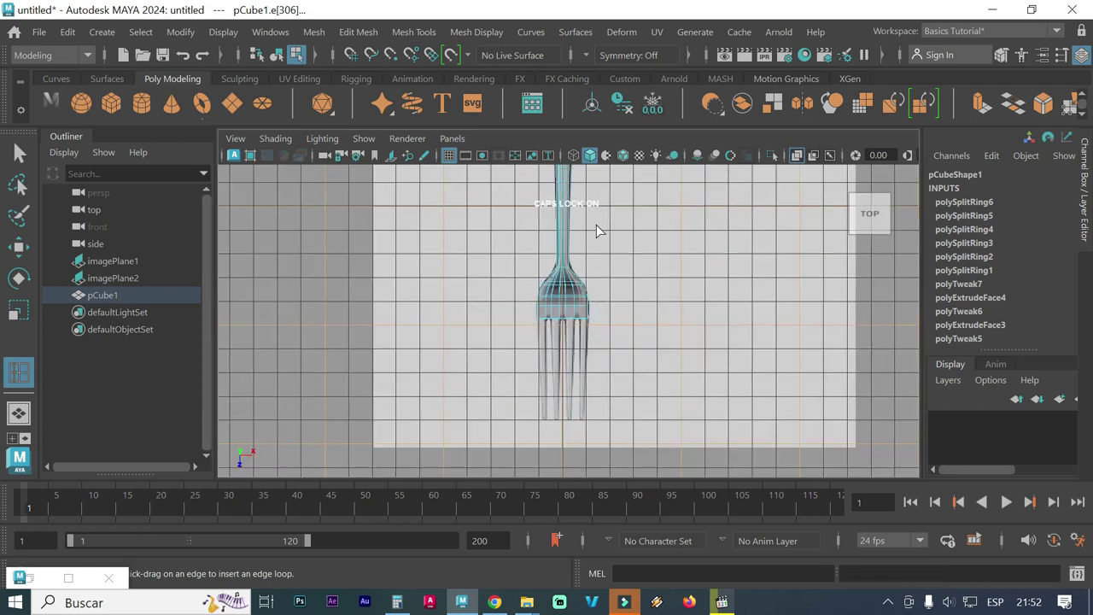
Frame the rounded end of the fork handle in the view
alt+middle_drag(597, 225, 612, 385)
scroll(608, 257, up, 2)
scroll(585, 274, up, 3)
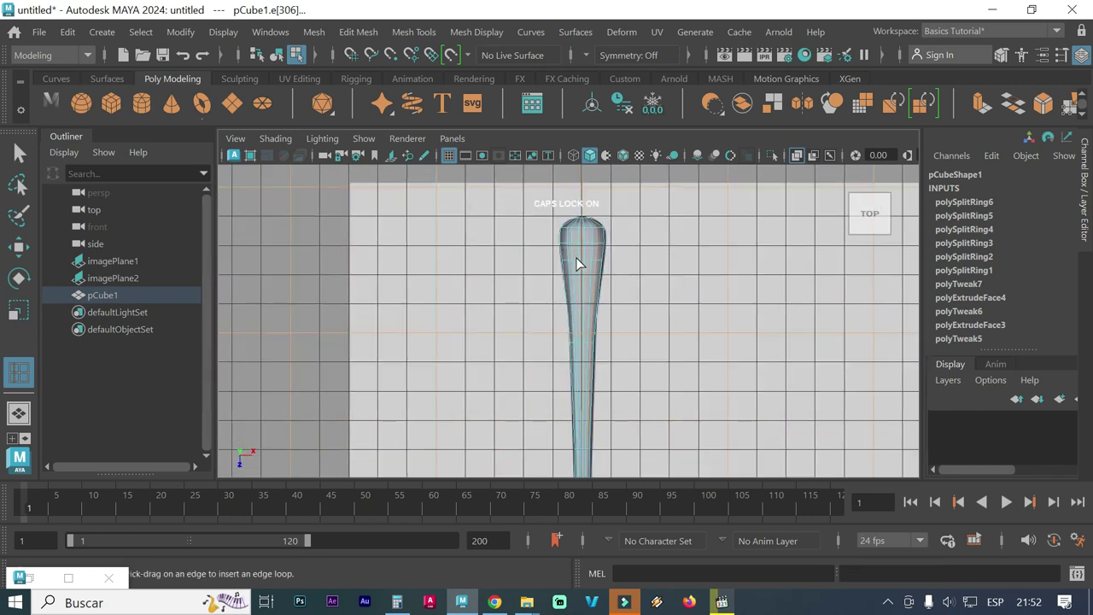
scroll(576, 257, up, 2)
scroll(581, 254, up, 2)
alt+middle_drag(596, 251, 589, 364)
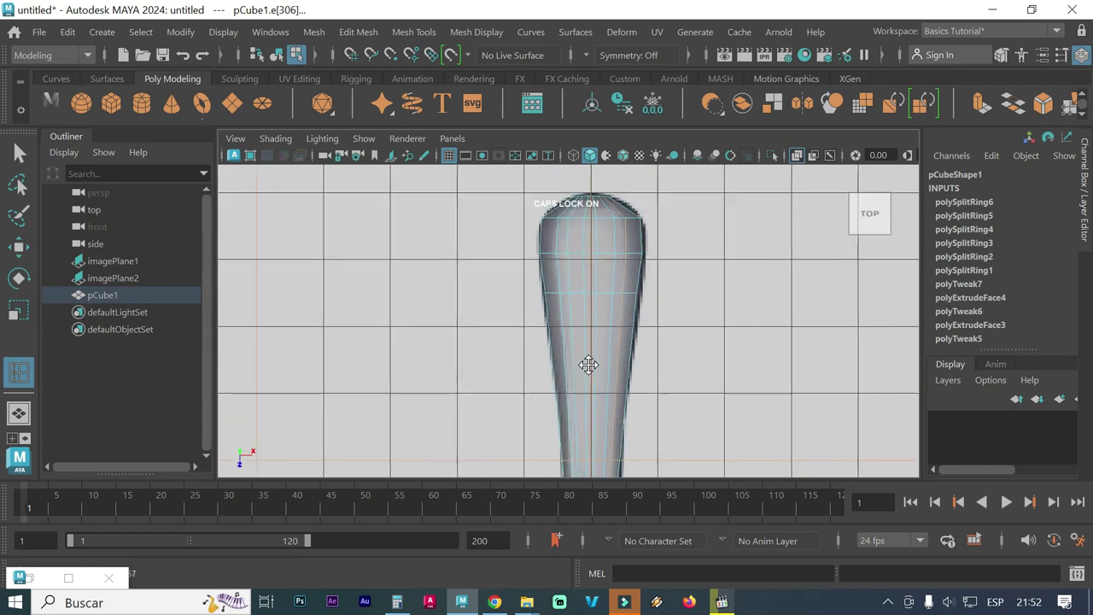
scroll(587, 250, up, 2)
alt+middle_drag(578, 276, 568, 345)
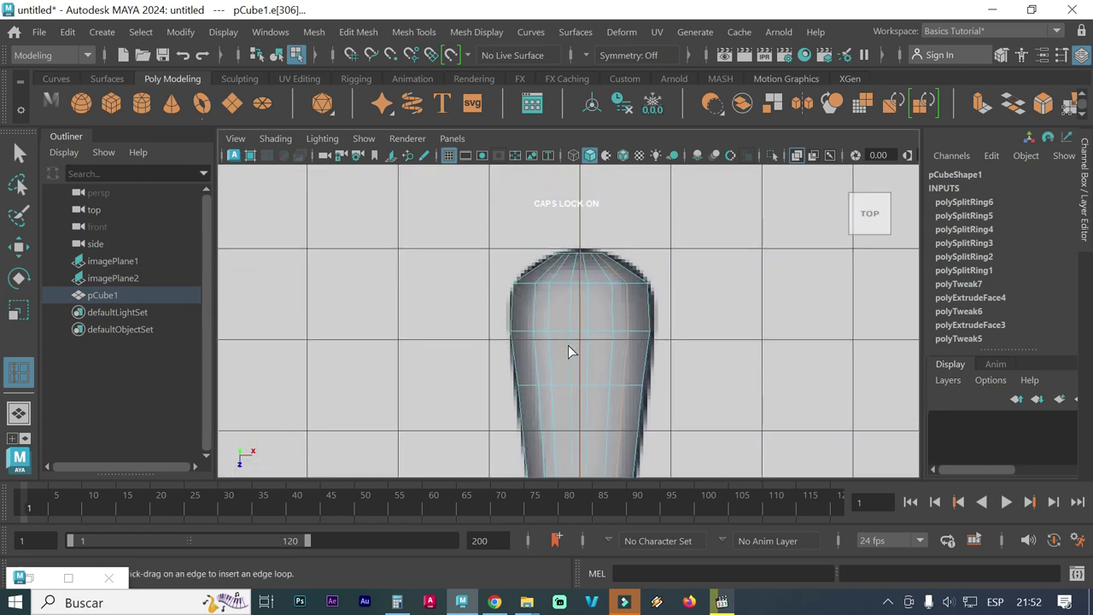
Switch the fork back to Object Mode and select the whole mesh
right_click(587, 295)
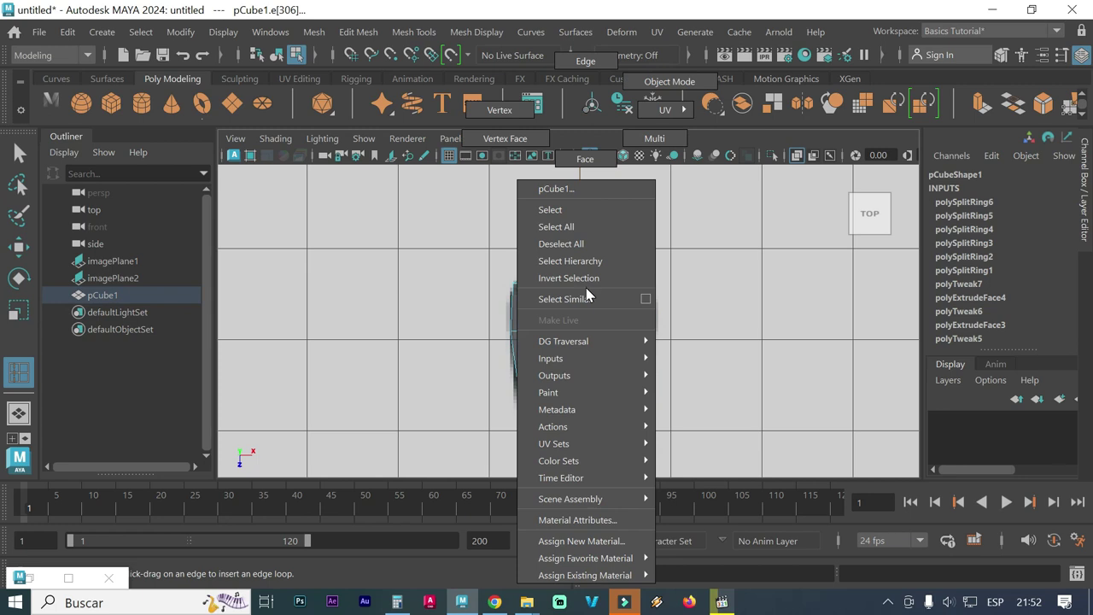
right_drag(587, 295, 551, 159)
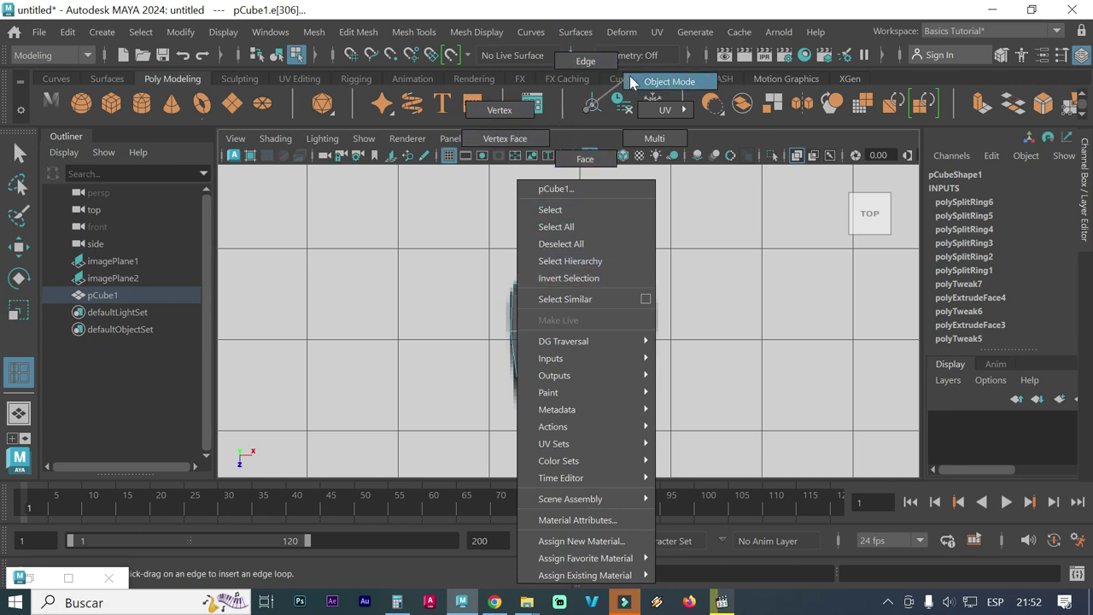
right_drag(565, 105, 629, 76)
click(613, 293)
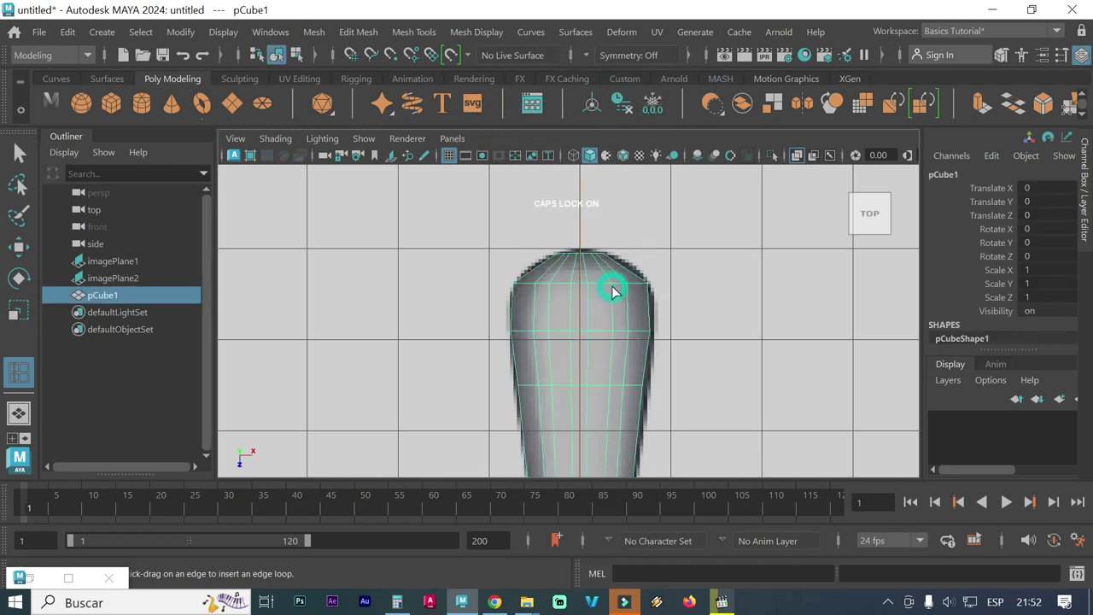
Show the fork with smooth preview (key 3) in the maximized perspective view
alt+drag(678, 401, 678, 390)
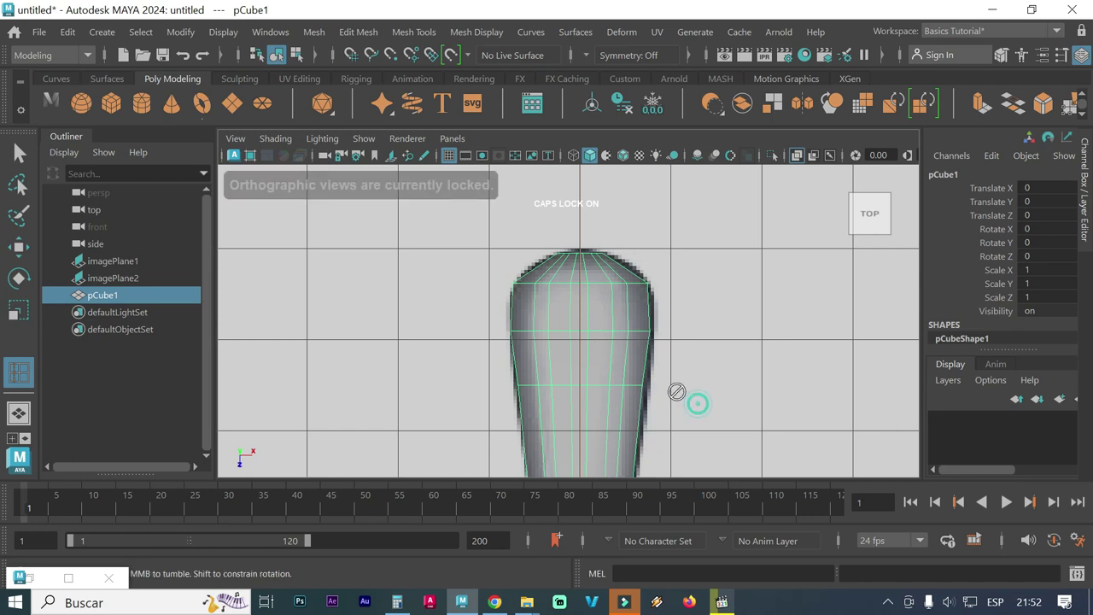
key(space)
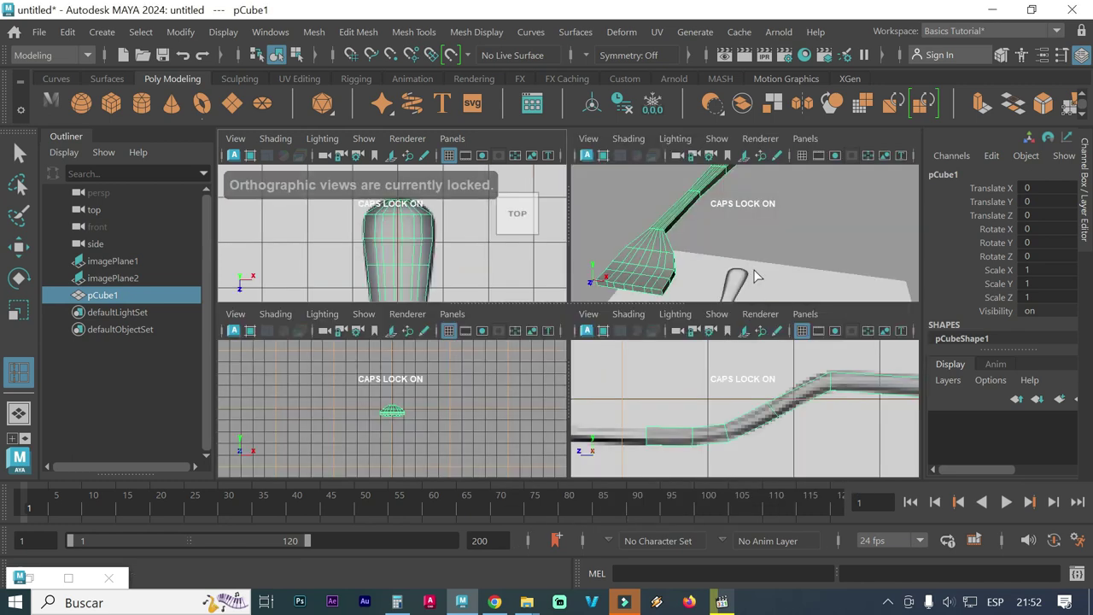
key(space)
mouse_move(649, 271)
alt+mouse_down()
mouse_move(519, 247)
mouse_move(654, 337)
mouse_move(659, 363)
alt+mouse_up()
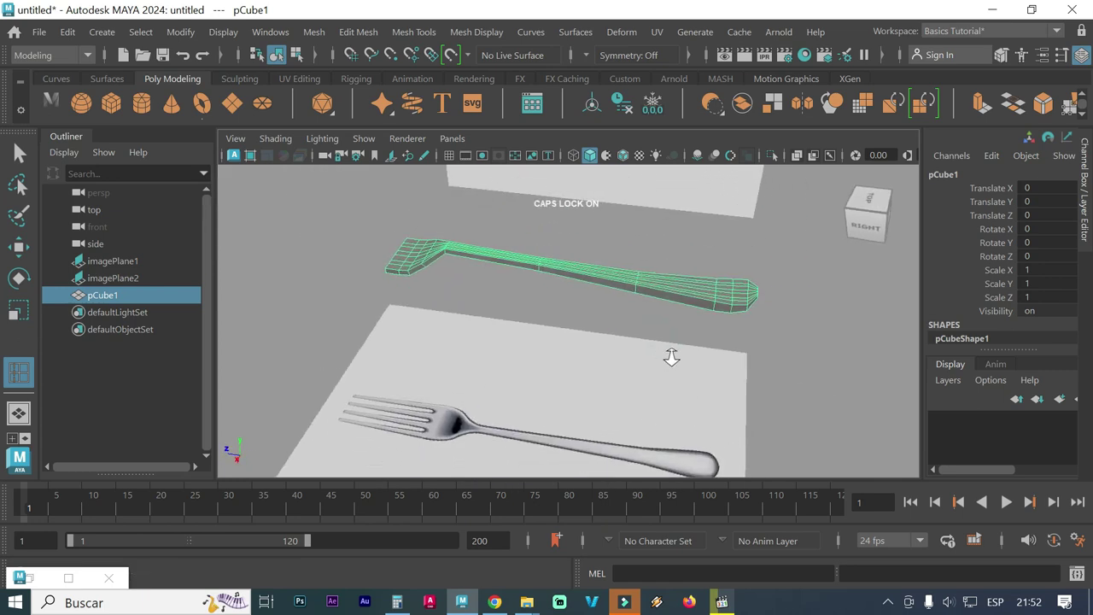
scroll(664, 359, up, 3)
click(667, 346)
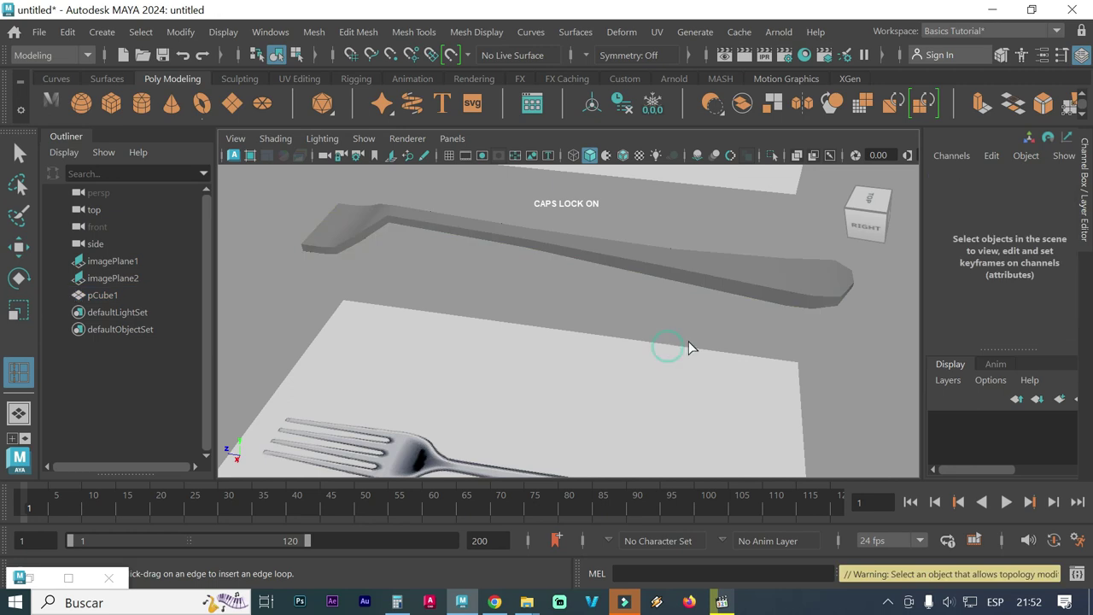
click(722, 258)
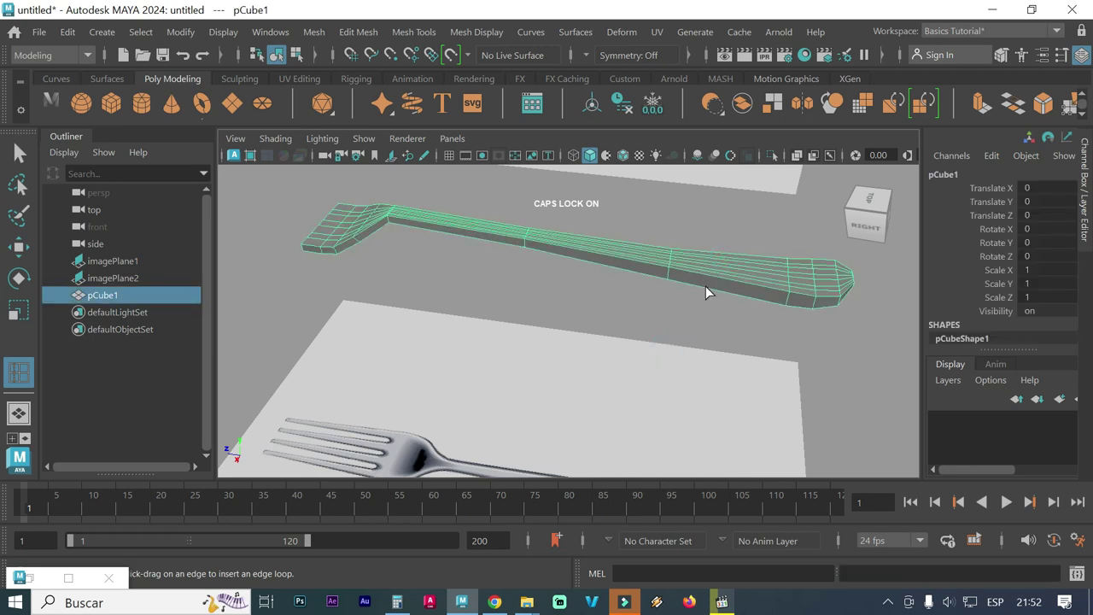
key(3)
click(691, 344)
mouse_move(727, 371)
alt+mouse_down()
mouse_move(705, 332)
mouse_move(752, 347)
mouse_move(769, 328)
mouse_move(622, 336)
mouse_move(636, 376)
alt+mouse_up()
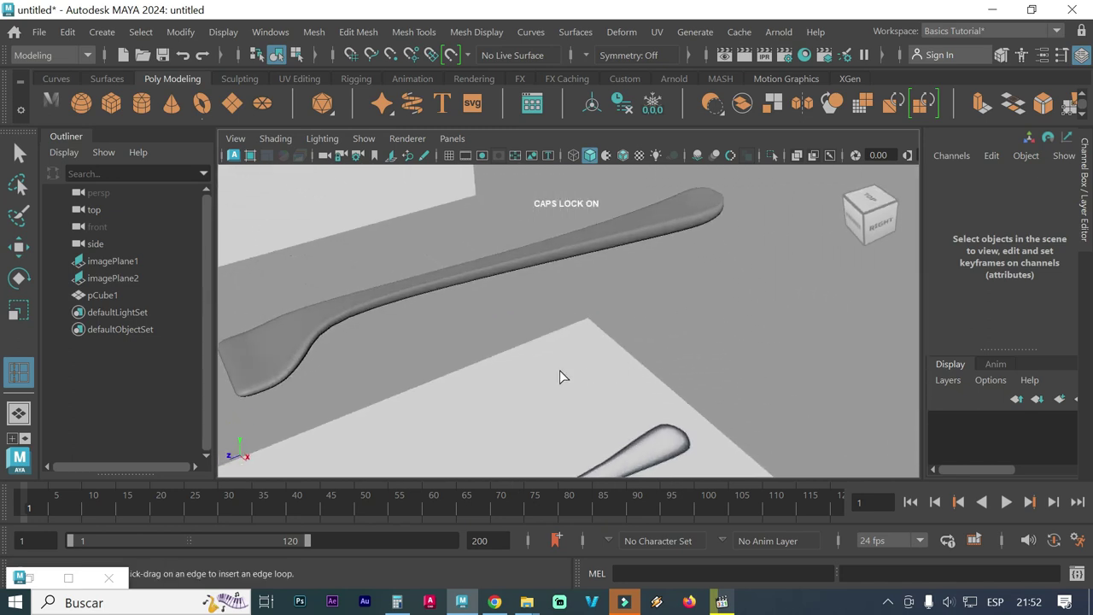
key(space)
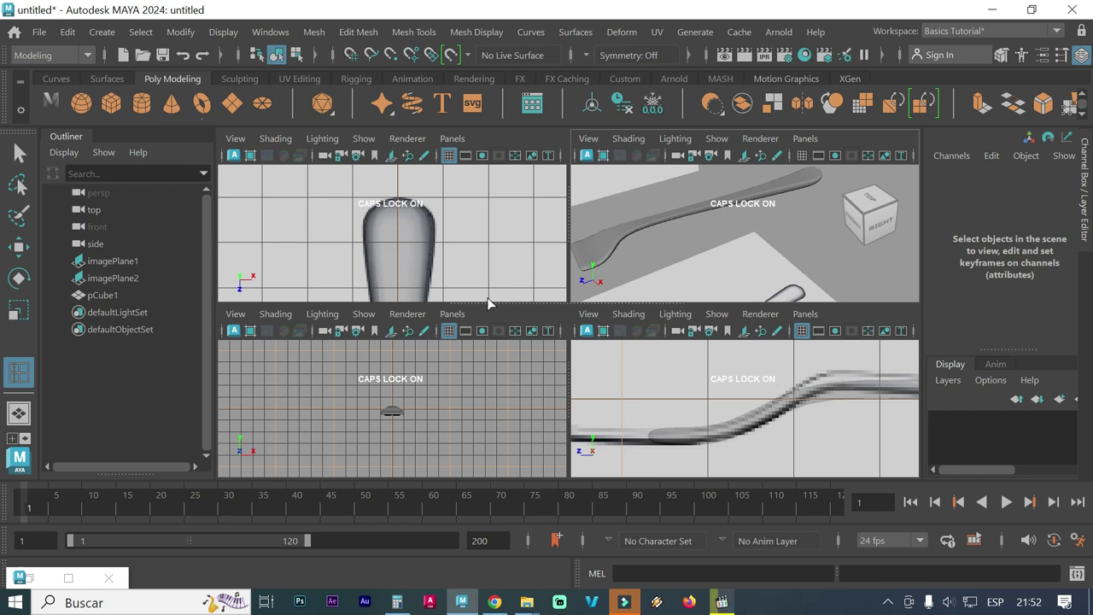
Fill the top view with the fork head and tines in the four-view layout
key(space)
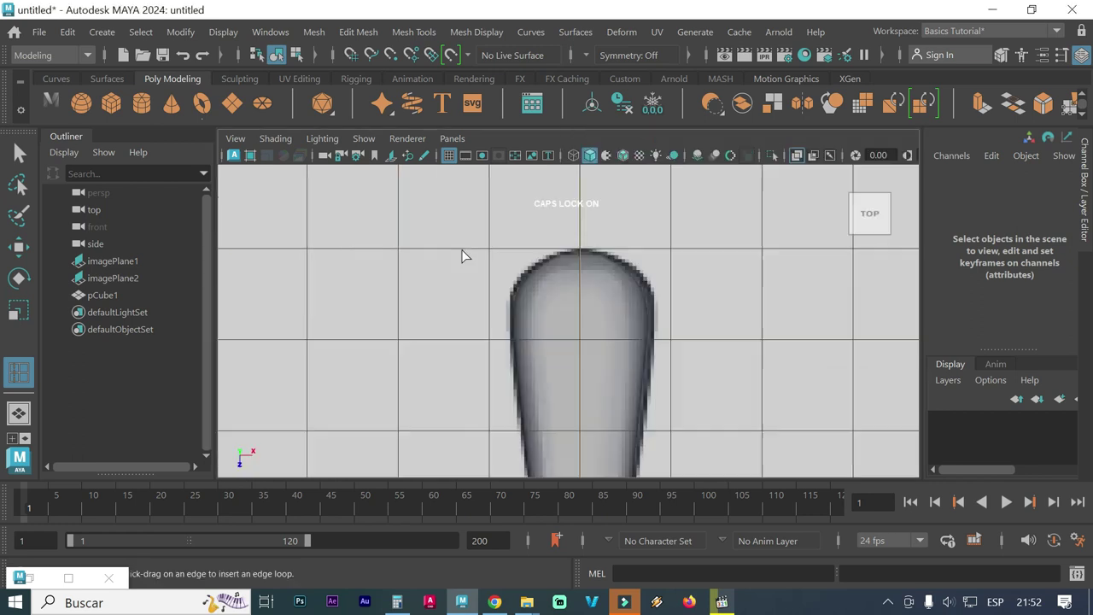
scroll(501, 329, down, 5)
scroll(503, 331, down, 3)
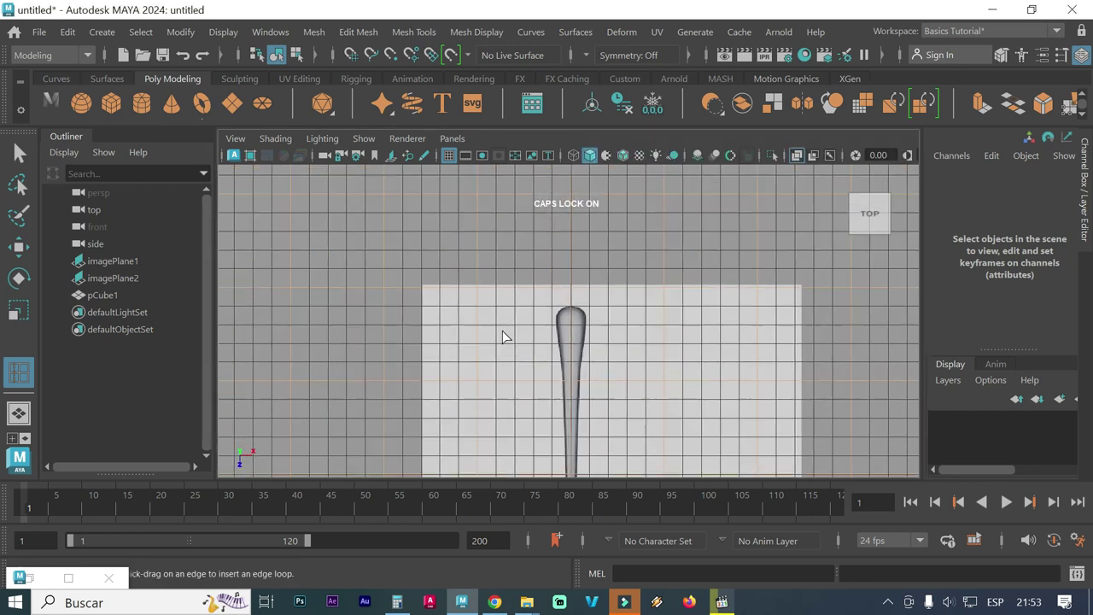
alt+middle_drag(566, 371, 563, 213)
scroll(553, 361, up, 2)
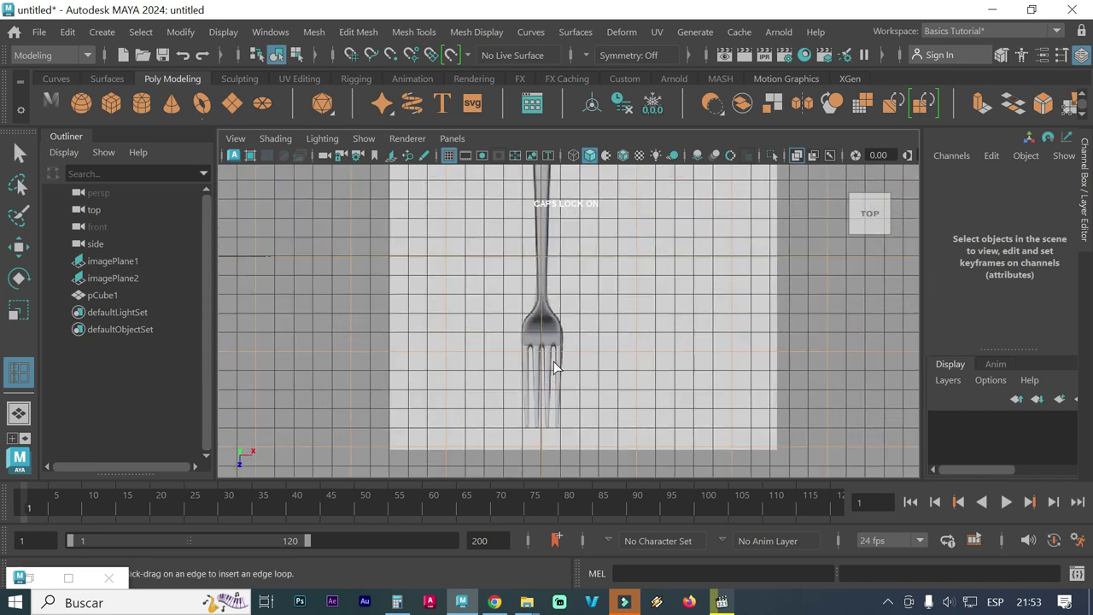
scroll(554, 361, up, 2)
scroll(553, 361, up, 2)
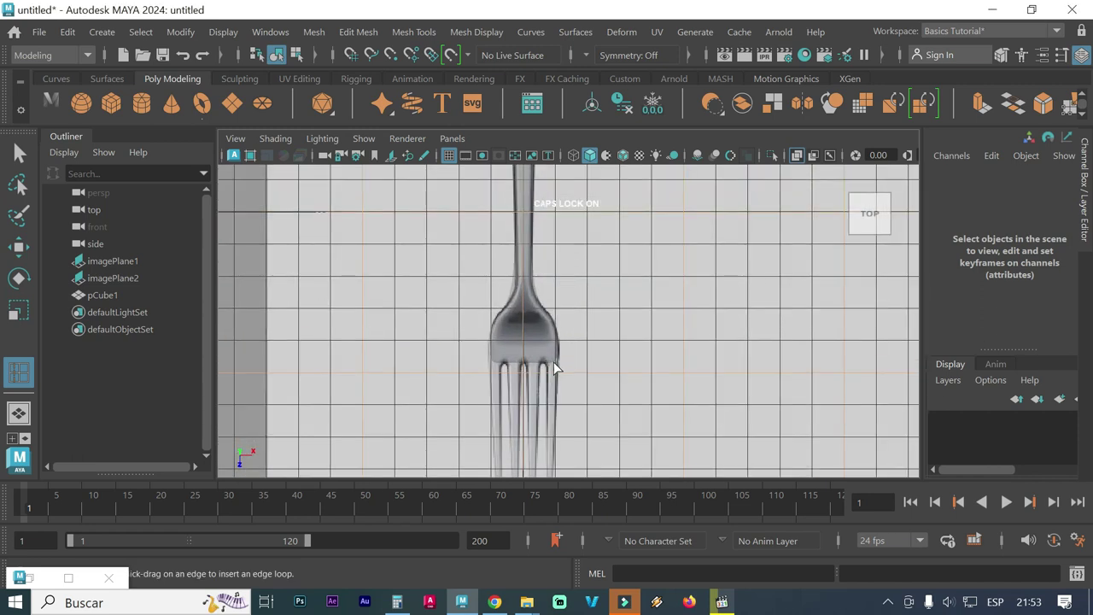
key(space)
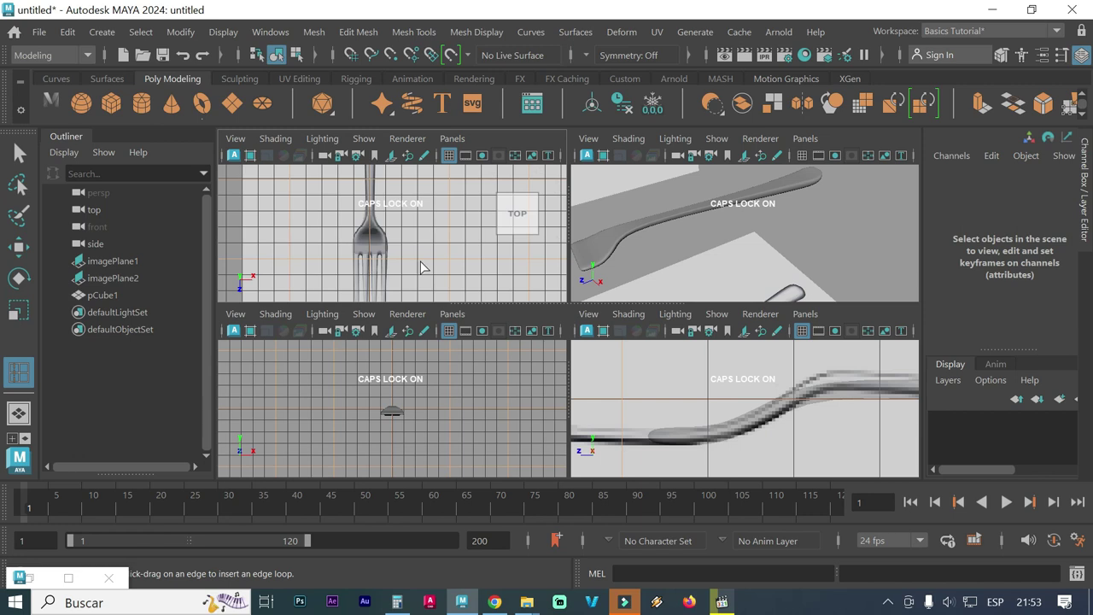
scroll(355, 268, up, 3)
alt+middle_drag(350, 264, 433, 185)
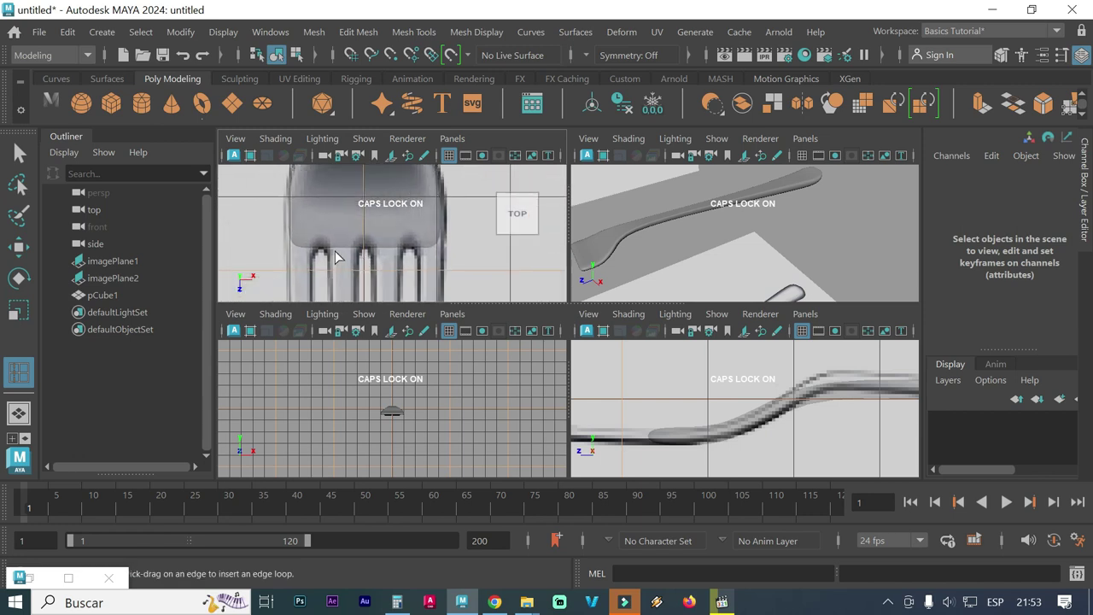
Select the fork mesh in edge mode and inspect its bend in perspective
click(608, 252)
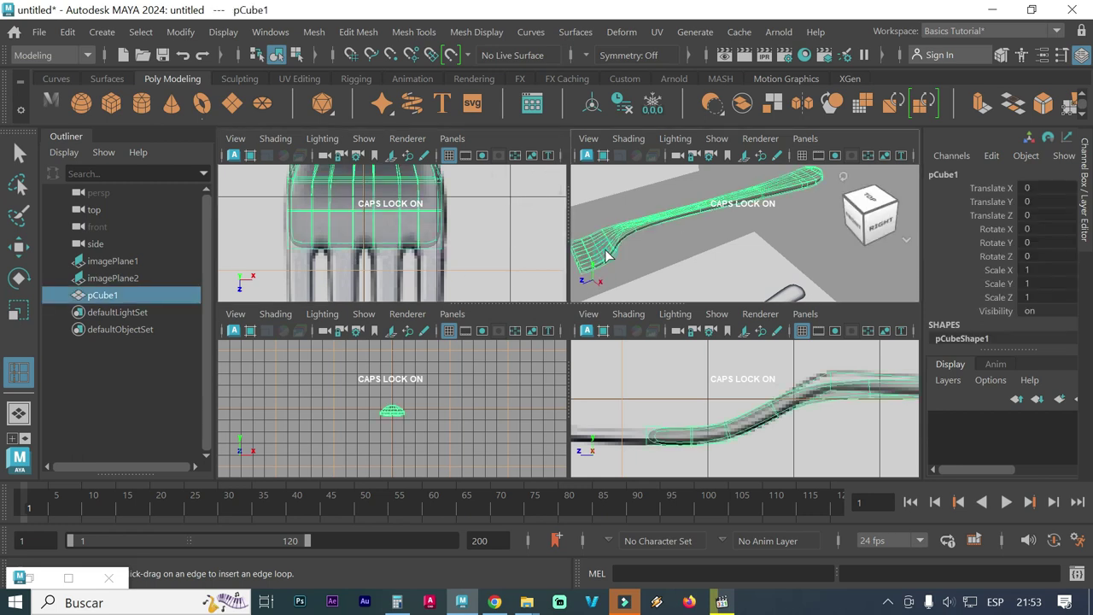
click(598, 253)
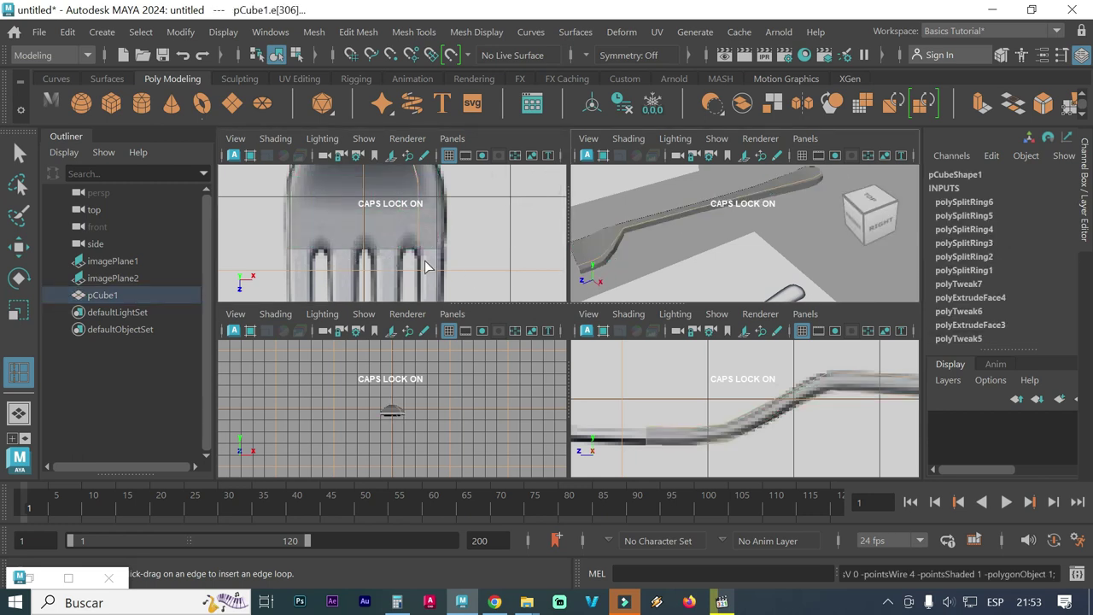
alt+right_drag(626, 268, 702, 280)
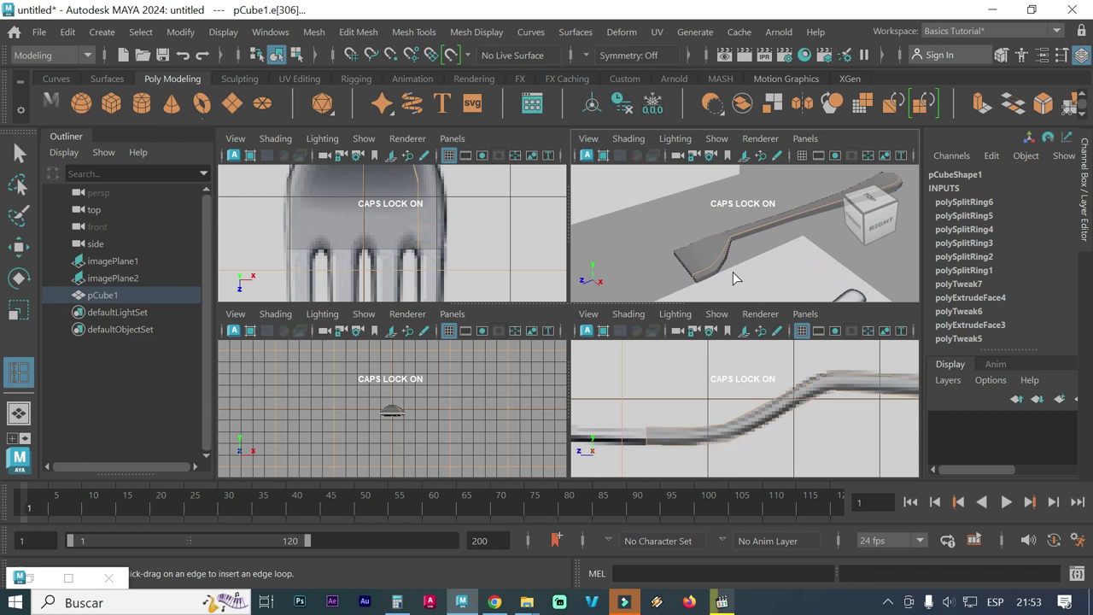
alt+drag(702, 280, 733, 232)
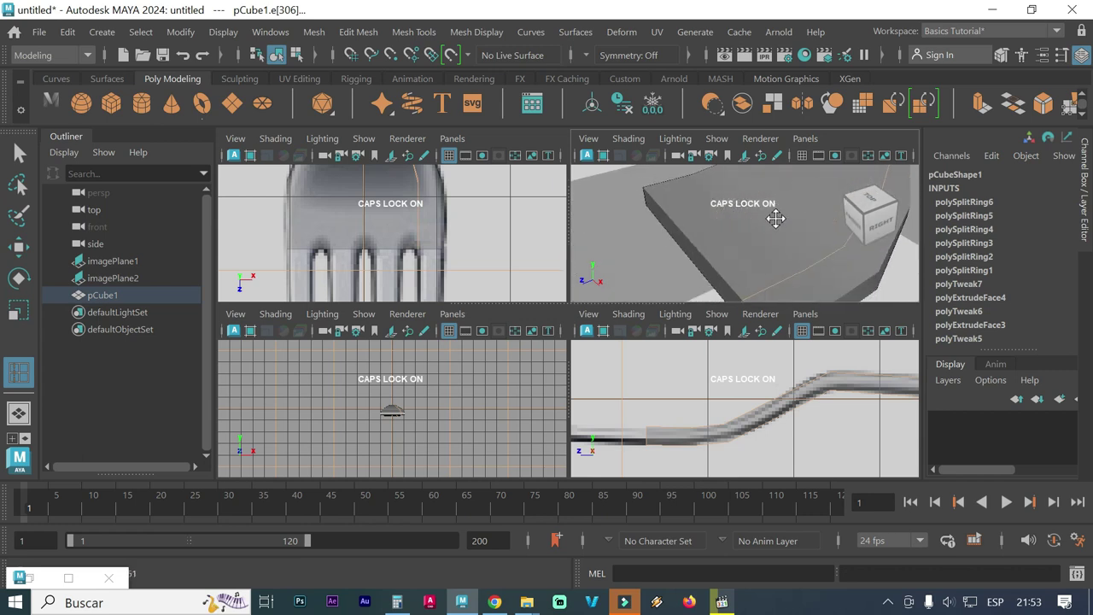
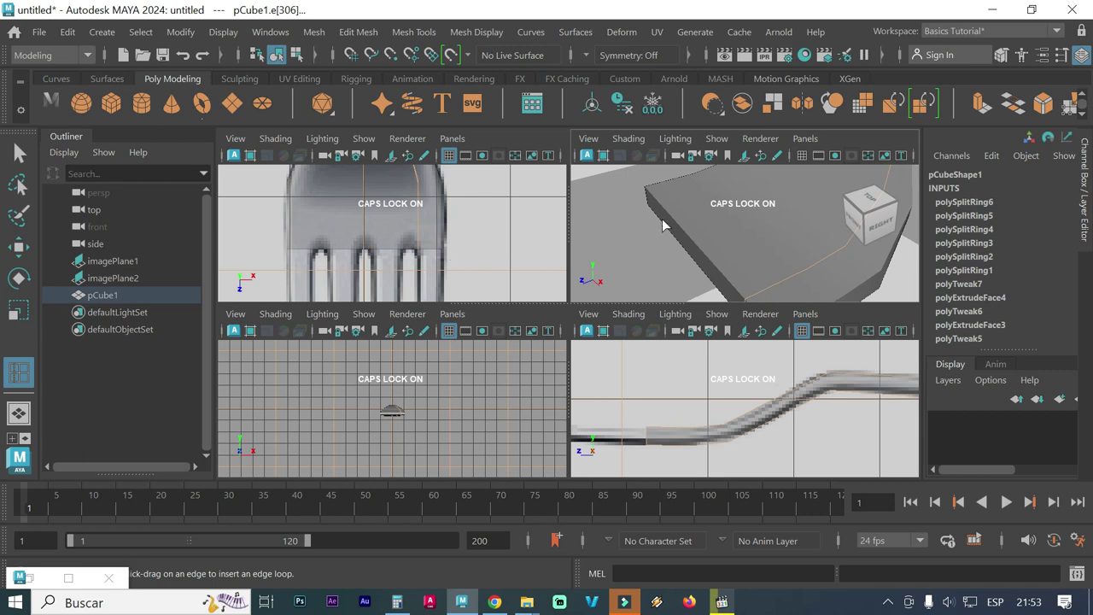
Return the fork to object mode, then switch to Face mode and select the fork head's end faces
key(F8)
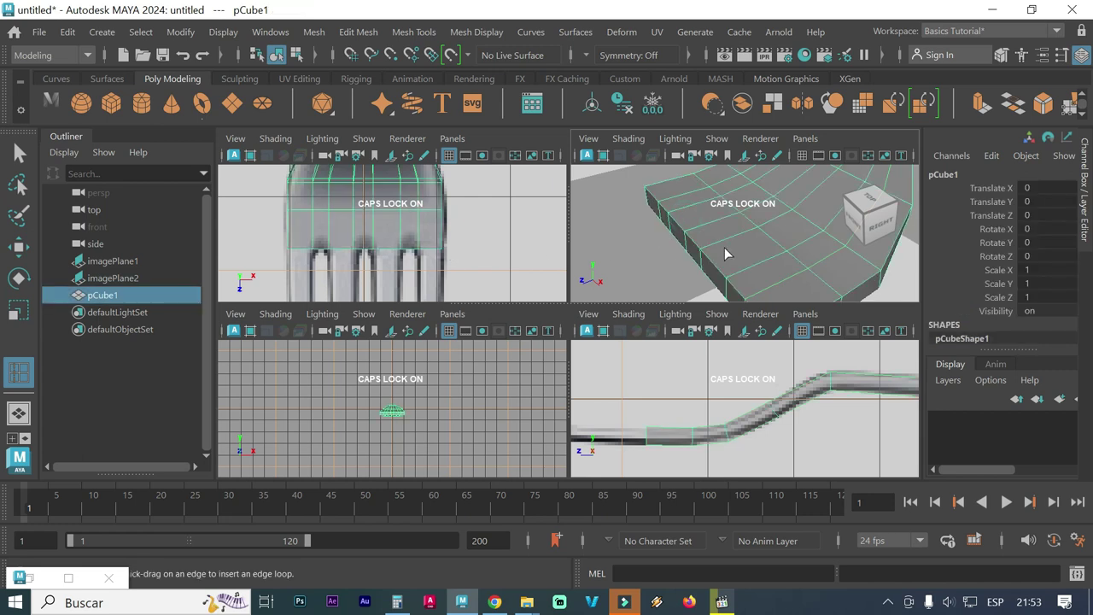
alt+drag(724, 254, 725, 238)
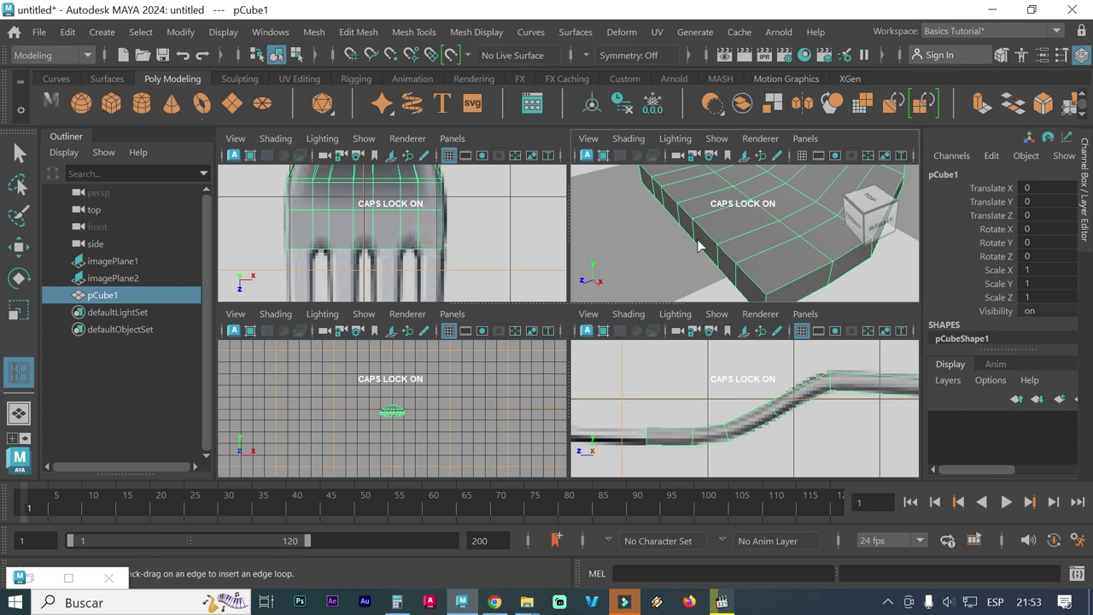
right_click(686, 221)
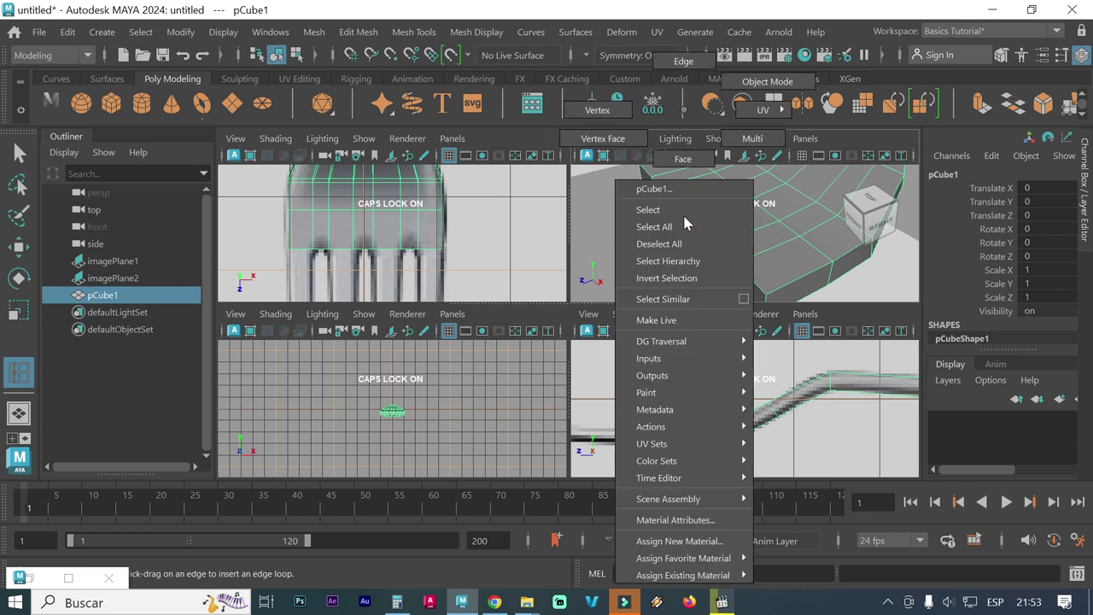
click(685, 162)
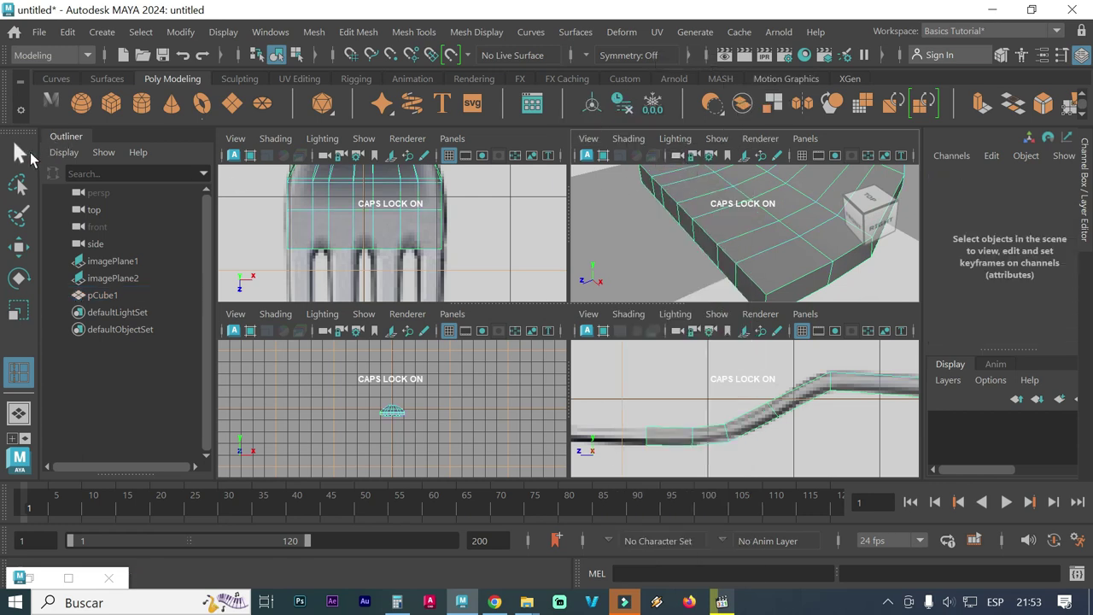
click(30, 153)
click(651, 186)
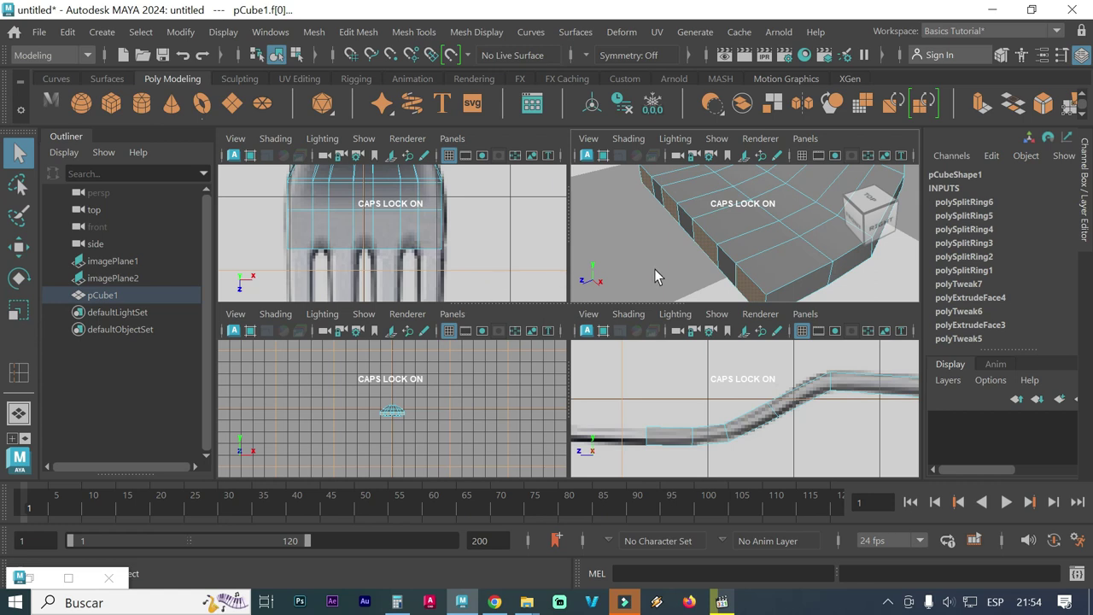
Extrude the selected end faces with Edit Mesh > Extrude and drag them outward
key(space)
scroll(598, 314, down, 3)
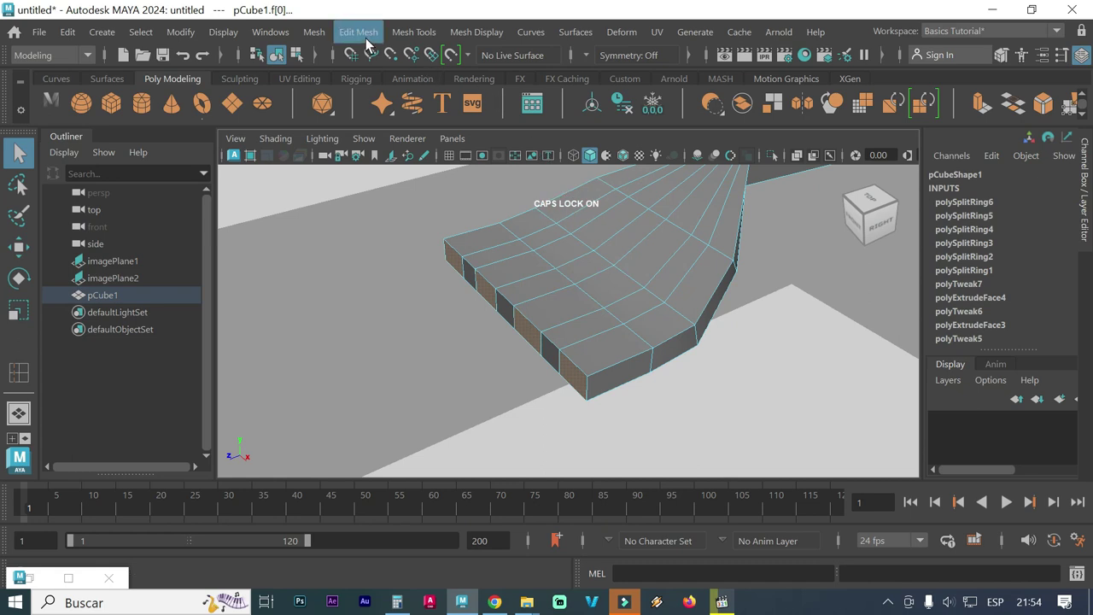
click(398, 37)
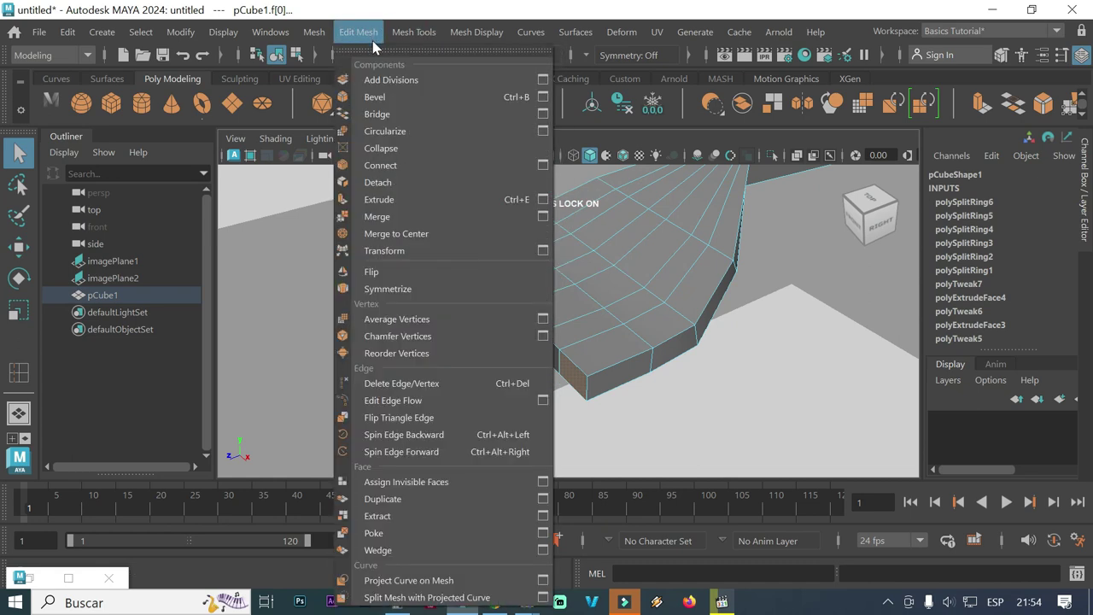
click(392, 200)
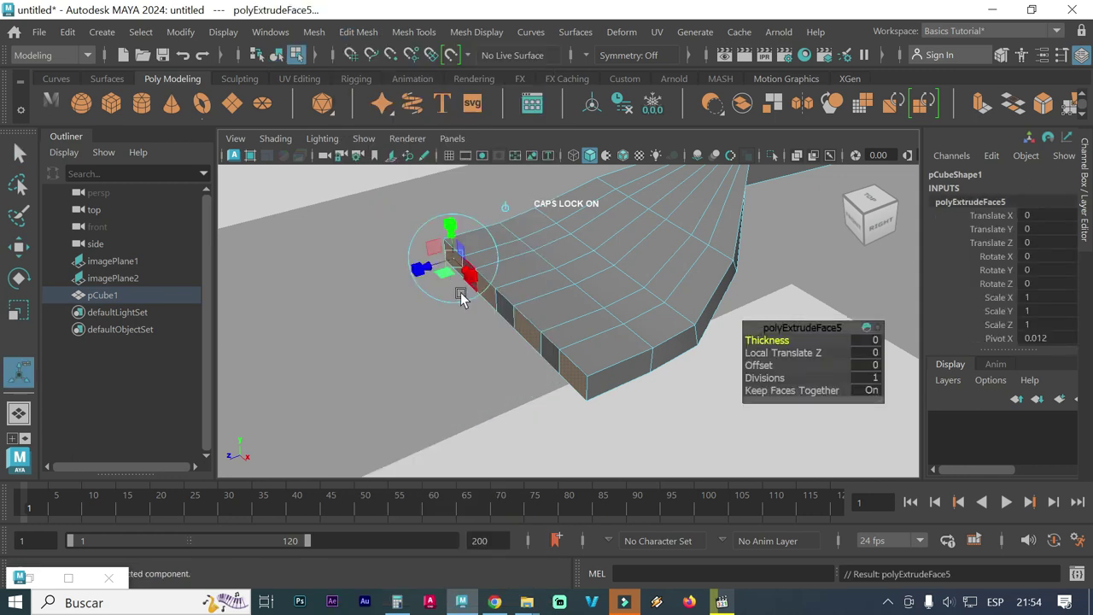
mouse_move(435, 272)
mouse_down()
mouse_move(264, 310)
mouse_move(284, 312)
mouse_up()
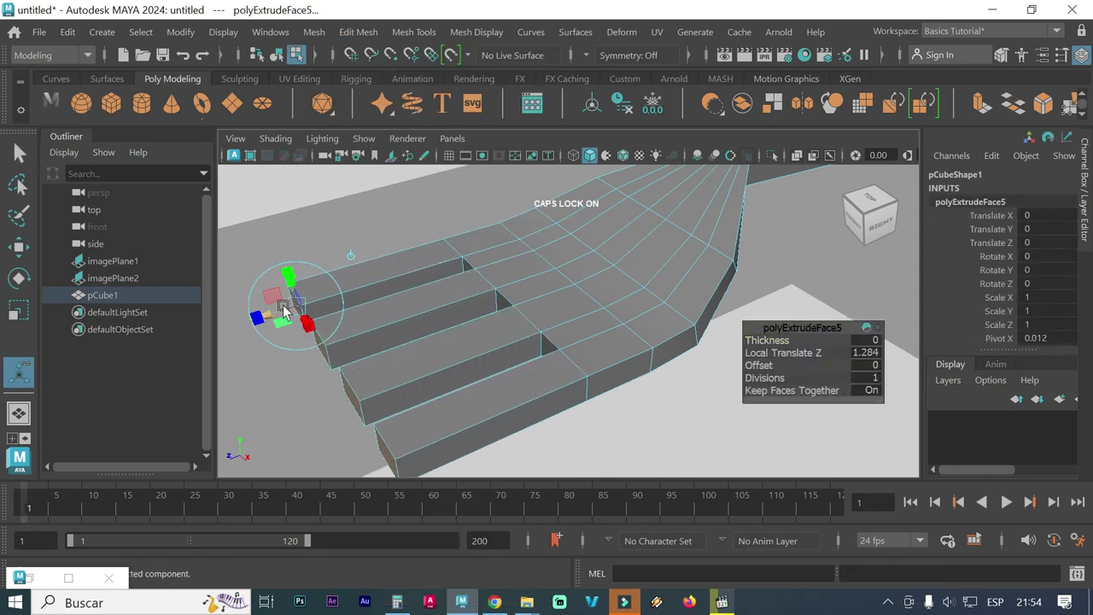
In the Right view, lengthen the extruded tines until Local Translate Z is 4.318
key(space)
key(space)
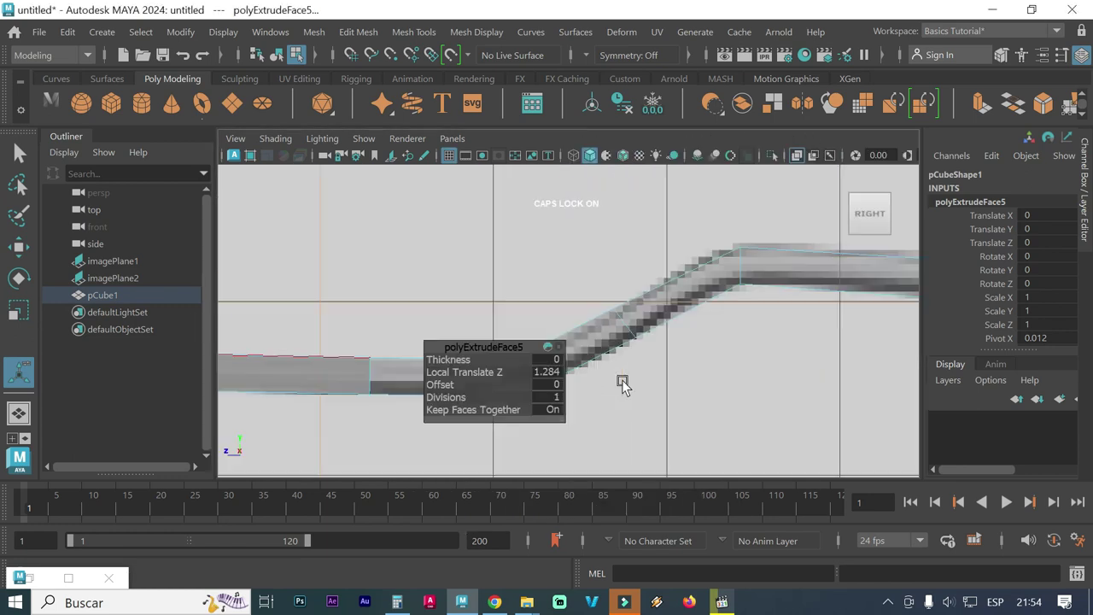
scroll(458, 325, down, 5)
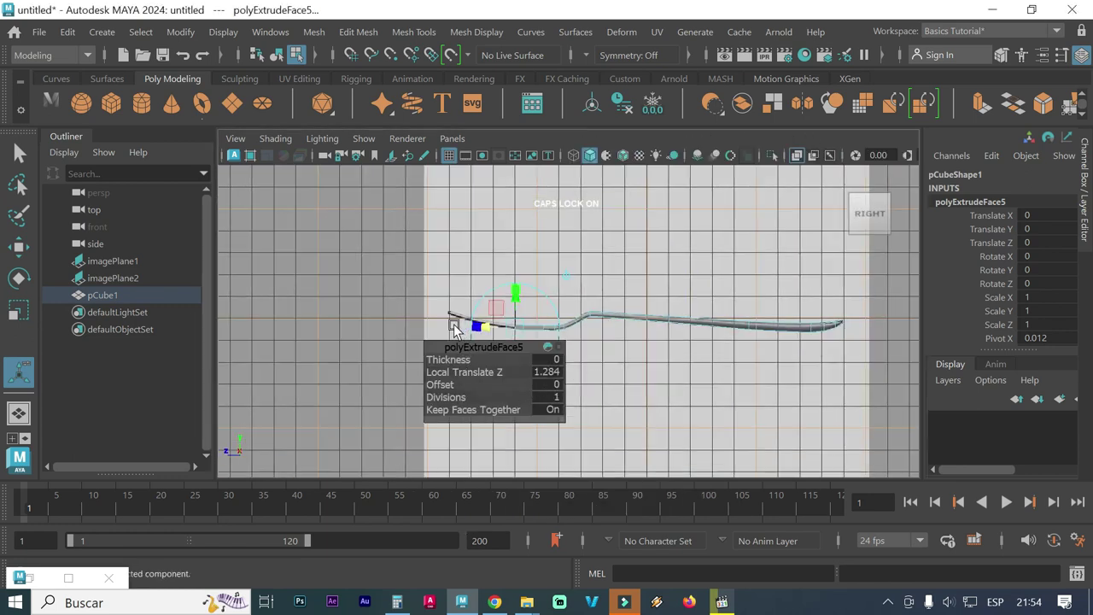
alt+middle_drag(454, 329, 508, 327)
scroll(582, 342, up, 2)
scroll(581, 342, up, 1)
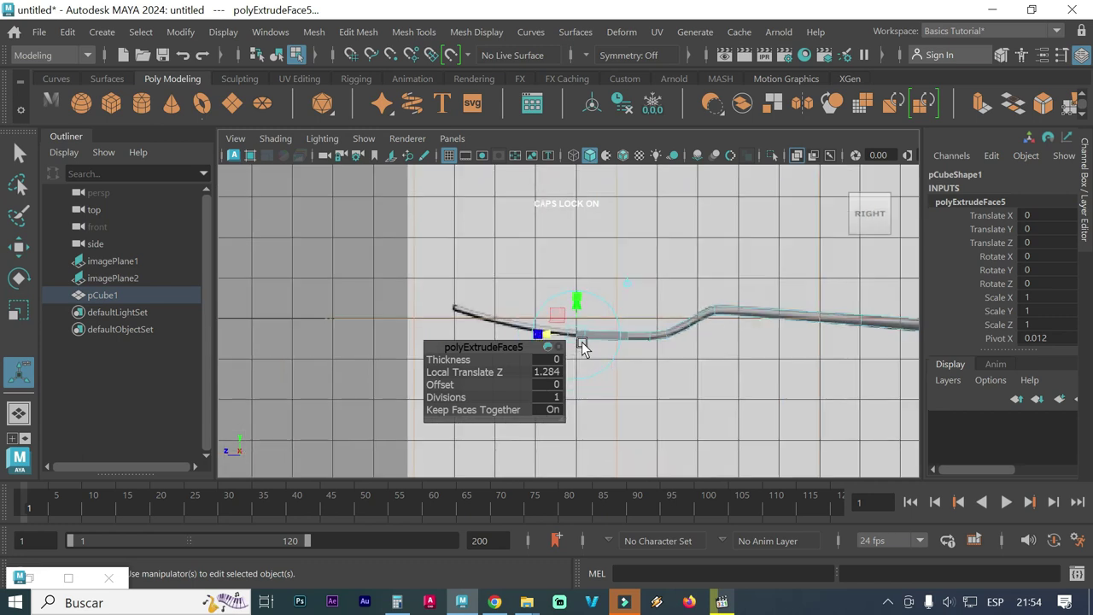
alt+middle_drag(618, 345, 720, 324)
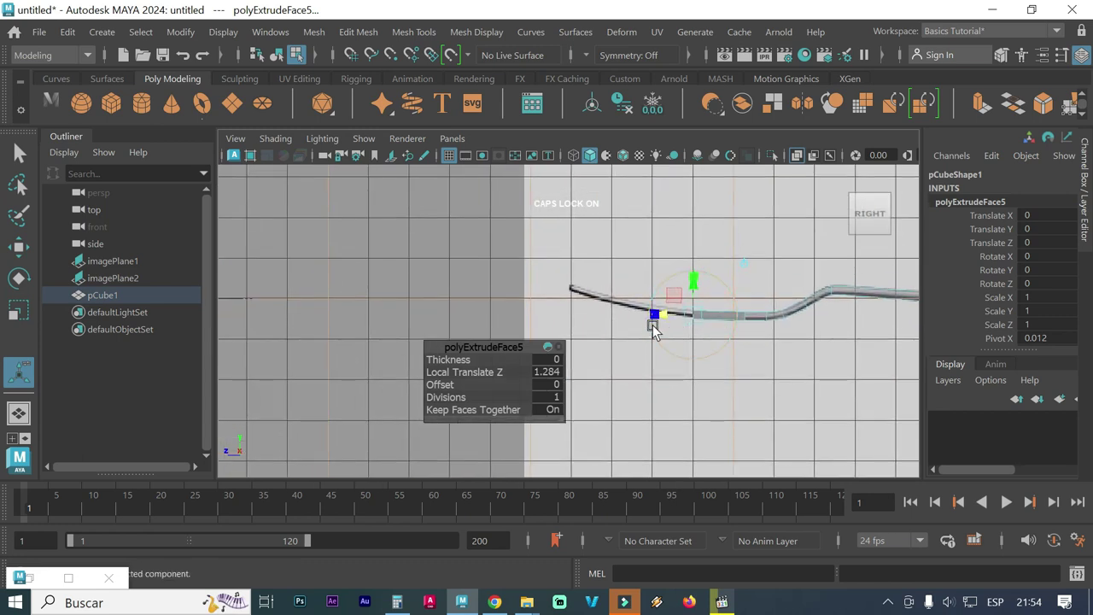
drag(658, 314, 542, 312)
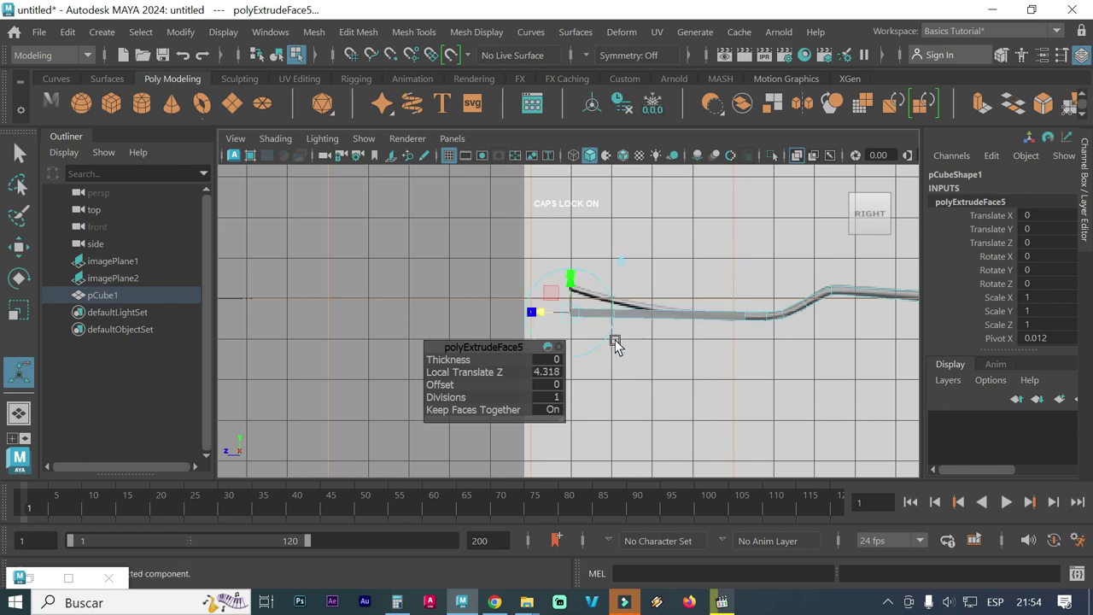
scroll(744, 349, up, 1)
scroll(727, 351, up, 3)
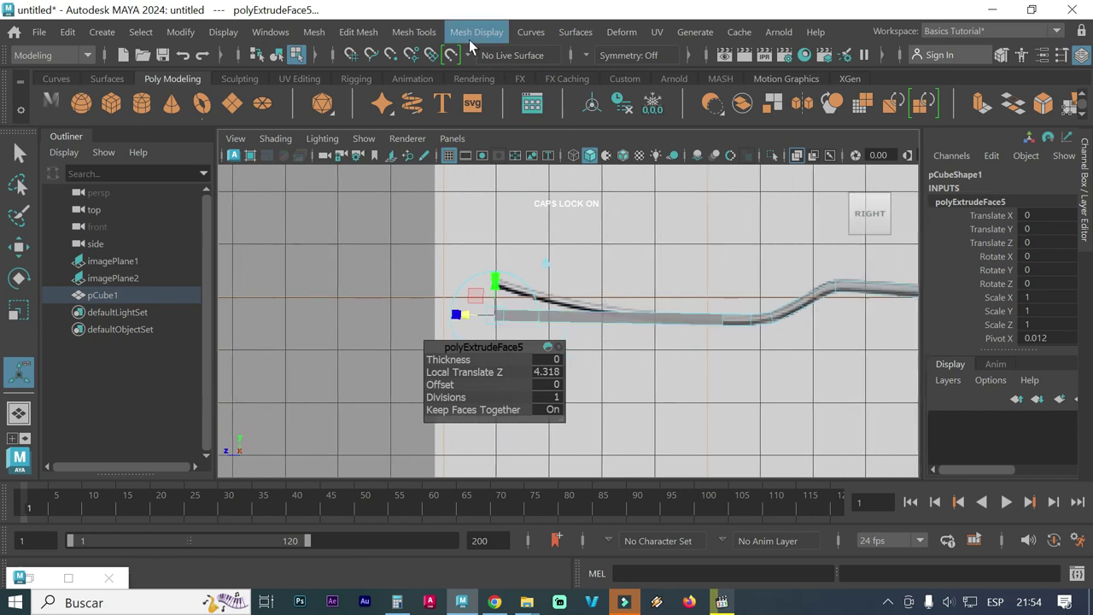
Draw the first vertical Multi-Cut slice across the tines in the Right view
click(14, 151)
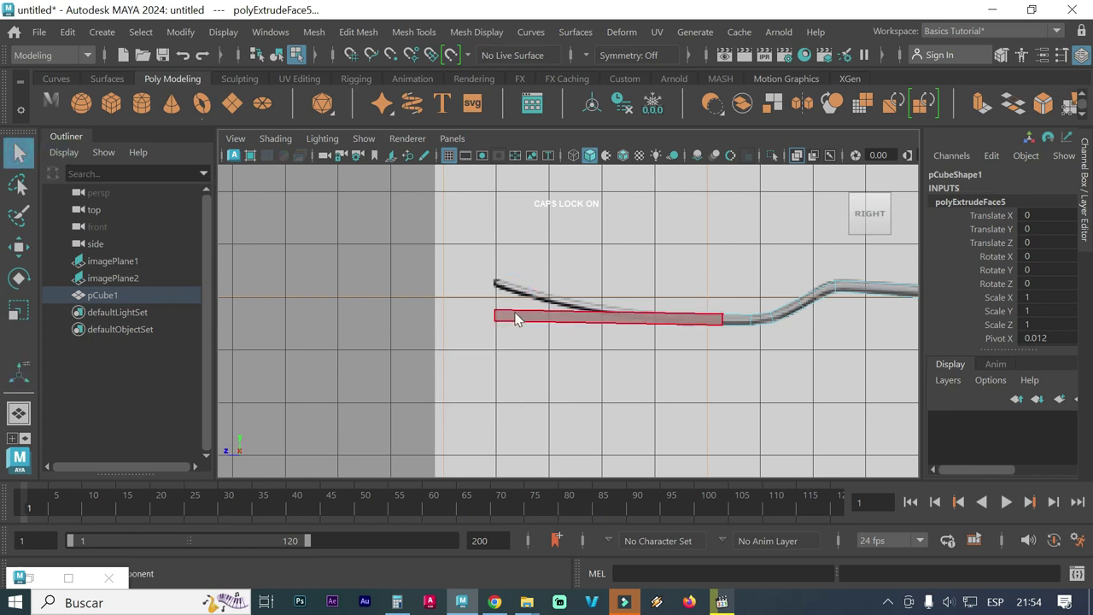
right_drag(515, 318, 603, 78)
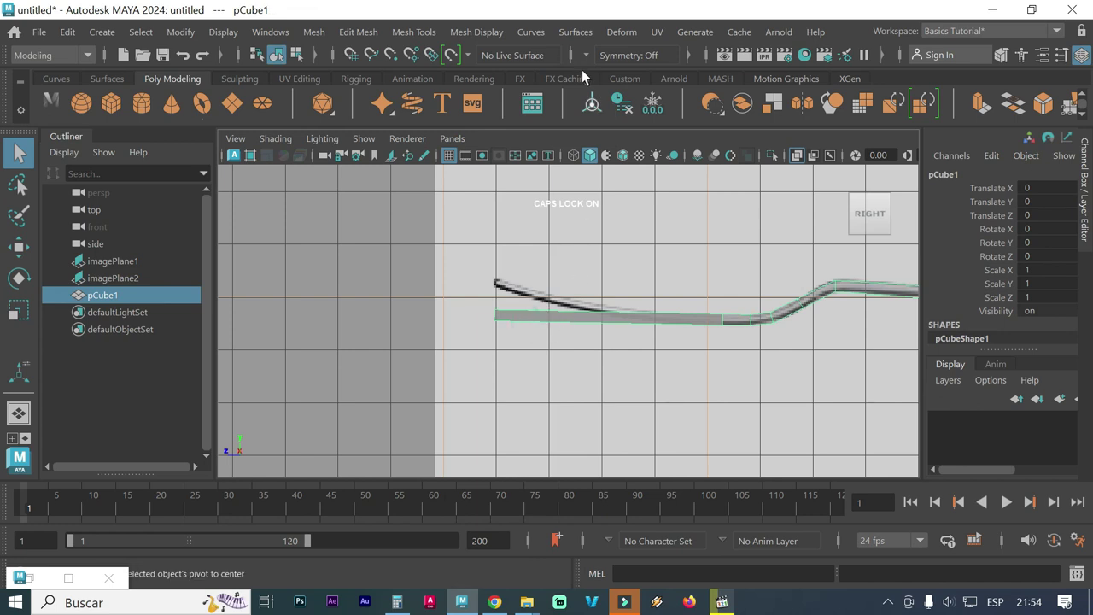
click(418, 33)
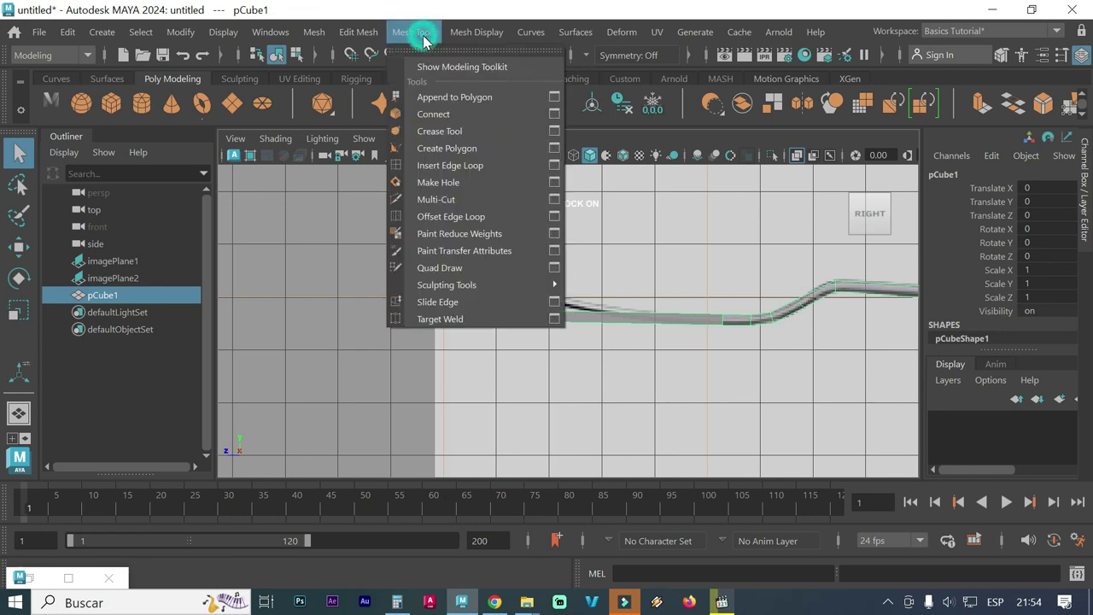
click(447, 205)
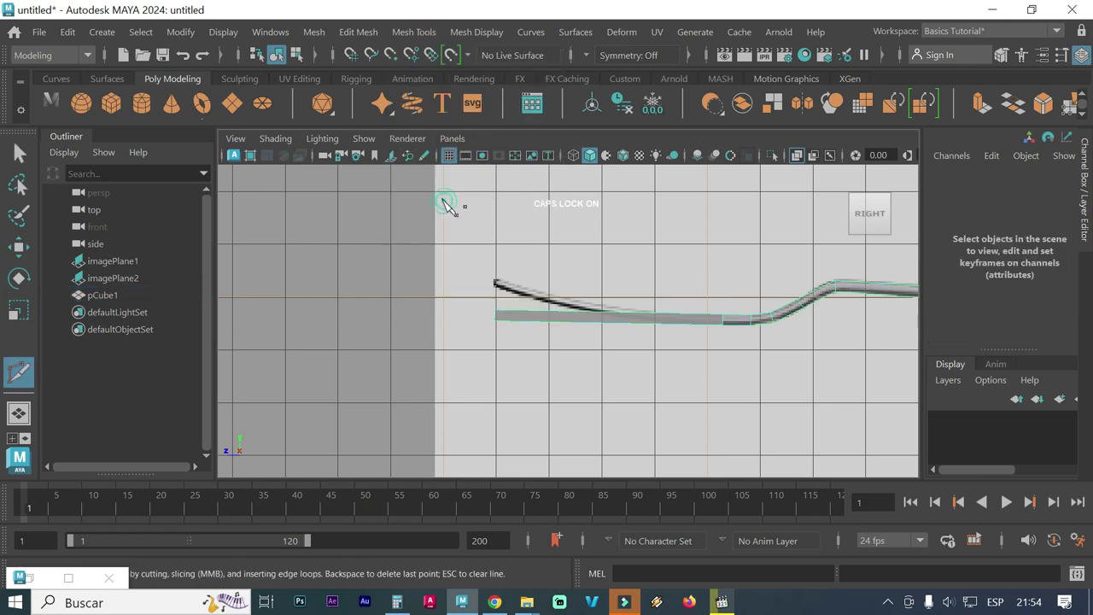
click(544, 345)
drag(544, 346, 541, 275)
key(Return)
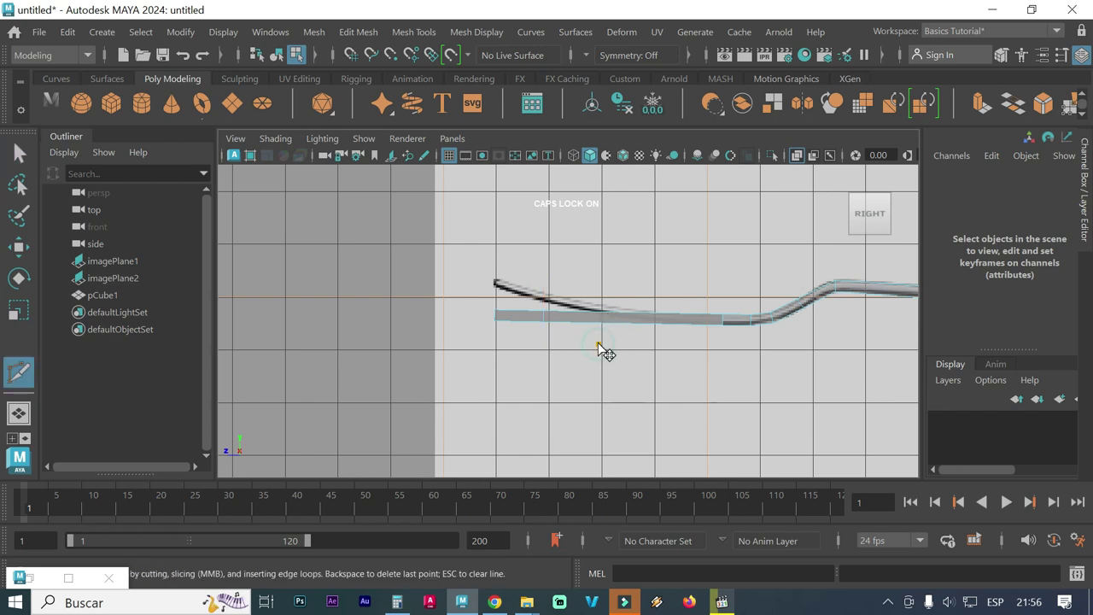
Add second and third vertical slices across the tines, then return to selecting vertices
click(598, 278)
key(Escape)
click(659, 345)
click(660, 287)
right_click(680, 359)
click(18, 156)
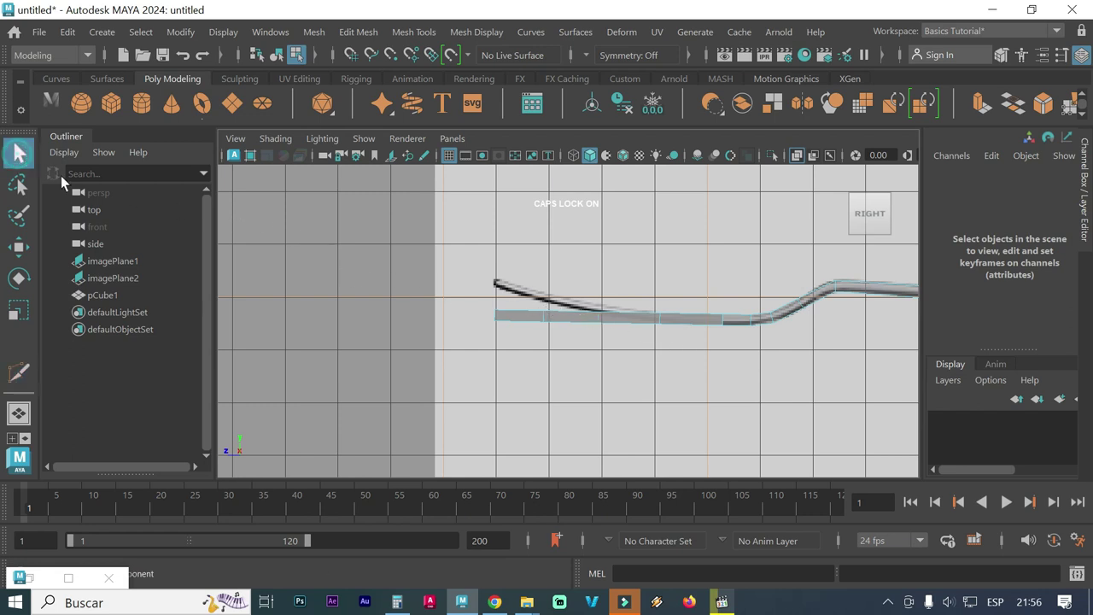
mouse_move(525, 319)
right_down()
mouse_move(404, 160)
mouse_move(425, 141)
mouse_move(431, 107)
right_up()
Select the vertex columns near the tine tips in turn with the Move tool active
mouse_move(505, 340)
mouse_down()
mouse_move(472, 293)
mouse_move(493, 247)
mouse_up()
key(e)
key(w)
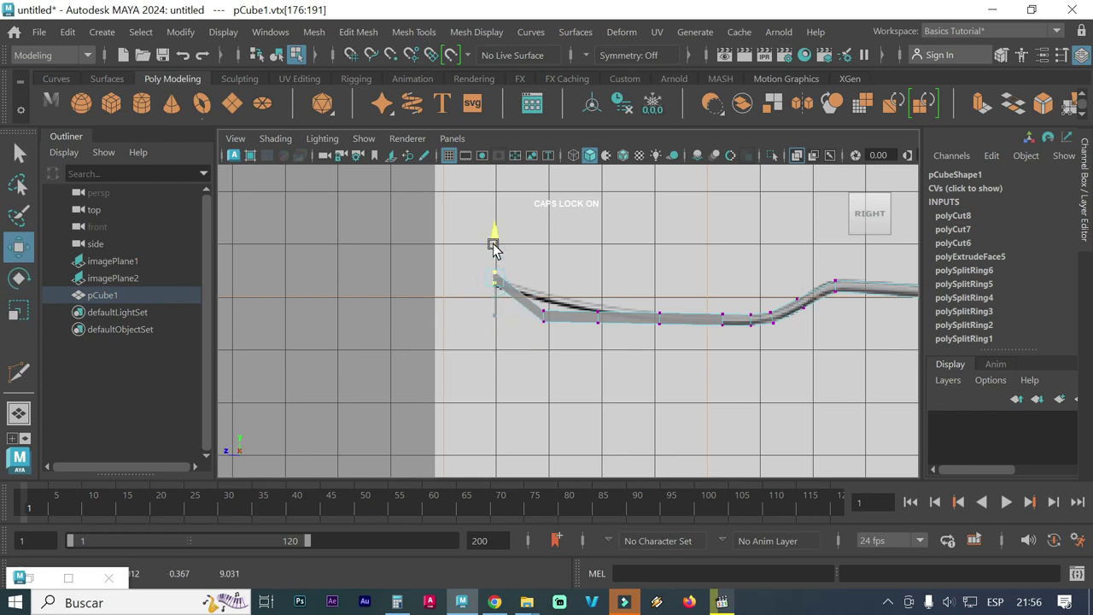
mouse_move(558, 350)
mouse_down()
mouse_move(531, 299)
mouse_move(547, 258)
mouse_up()
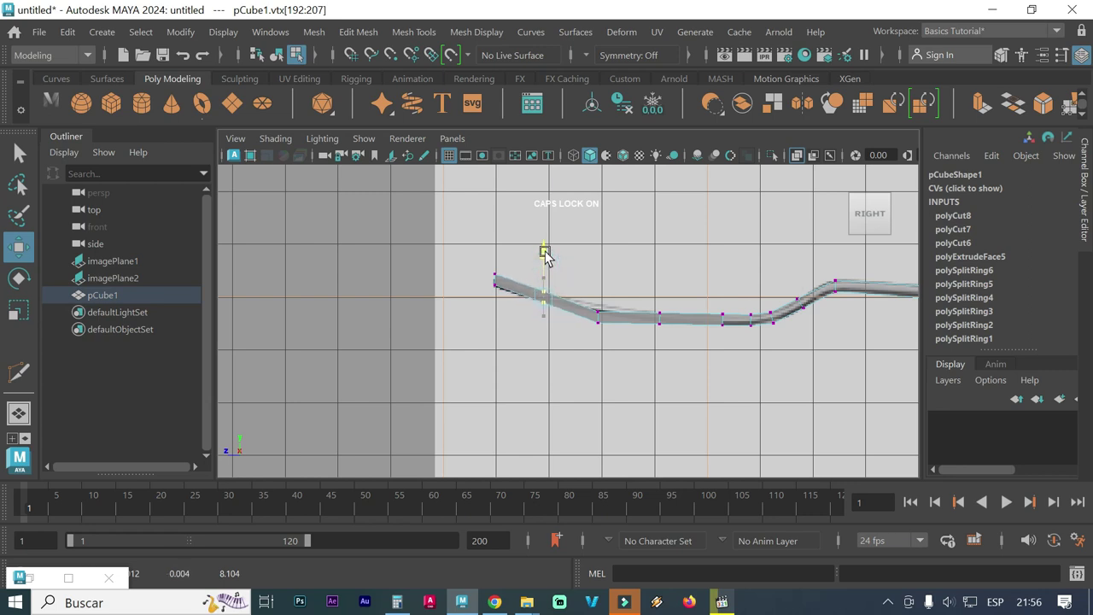
mouse_move(614, 350)
mouse_down()
mouse_move(577, 287)
mouse_move(600, 270)
mouse_up()
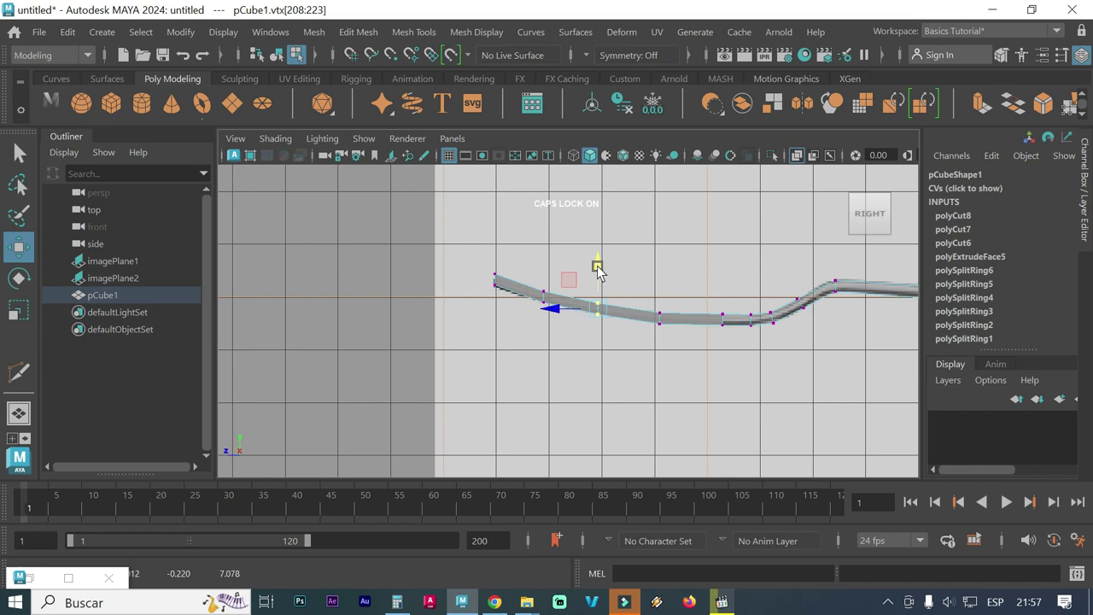
Pan and zoom along the tines, then reselect the vertex column at the tine tips
scroll(598, 349, up, 2)
scroll(611, 348, up, 2)
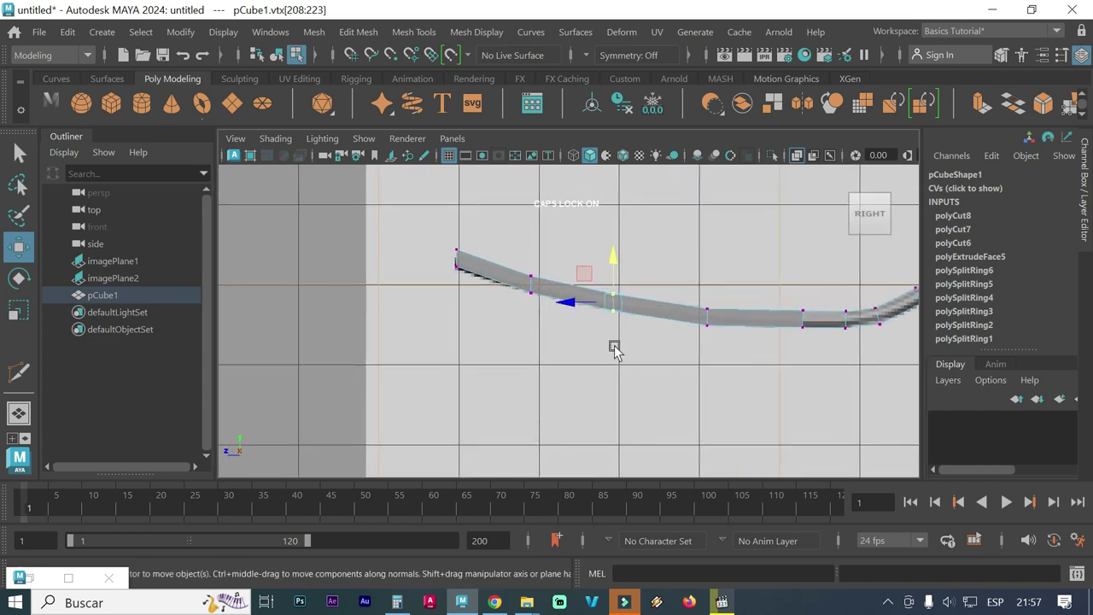
scroll(615, 349, up, 1)
alt+middle_drag(624, 353, 520, 395)
scroll(583, 368, up, 1)
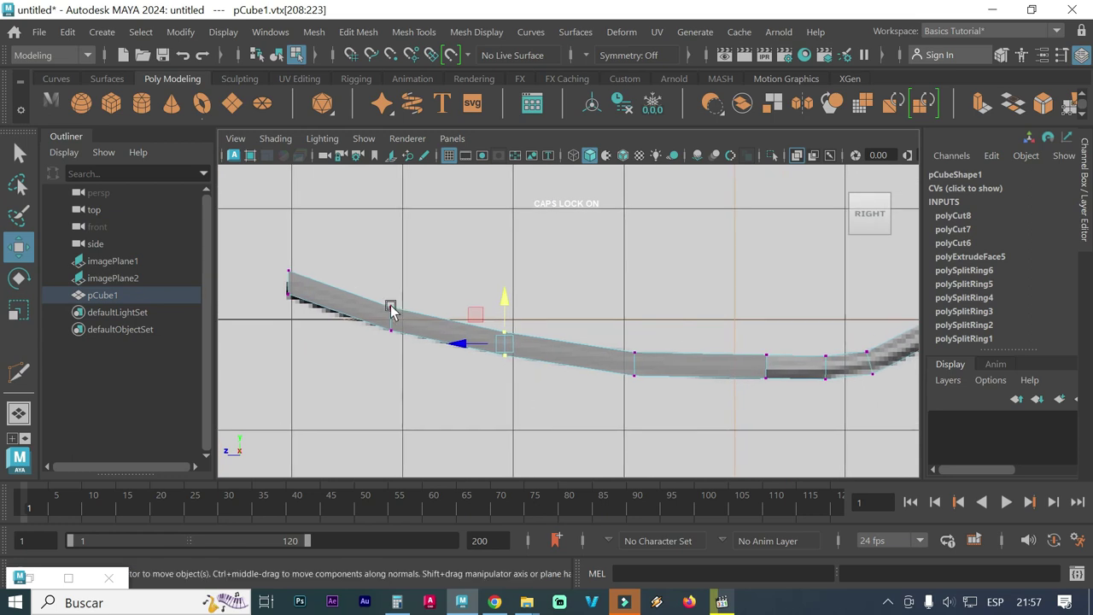
click(248, 141)
click(252, 141)
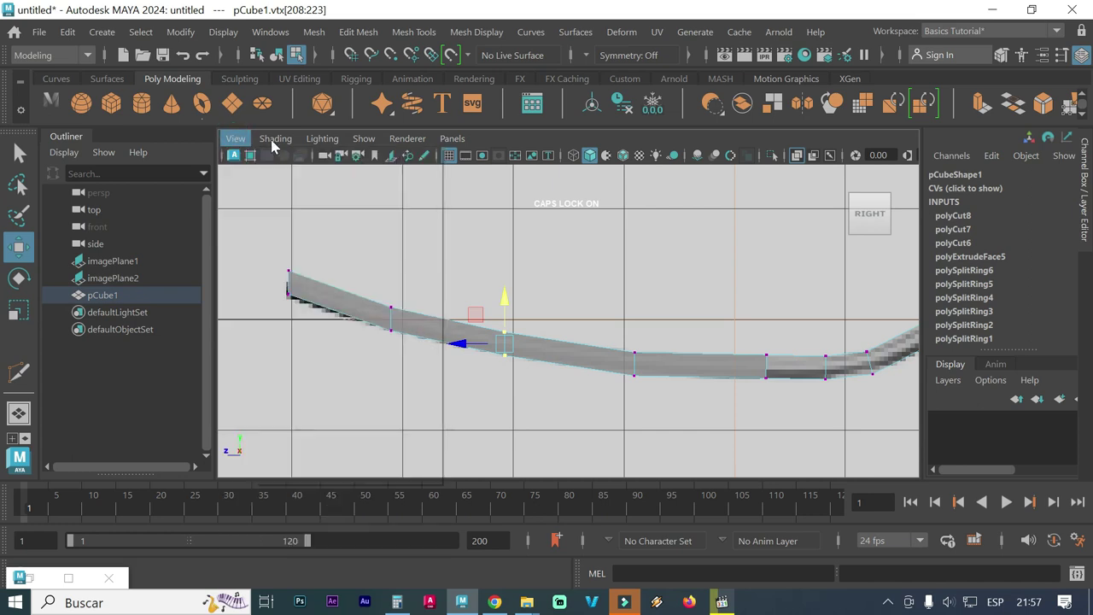
click(275, 139)
click(299, 186)
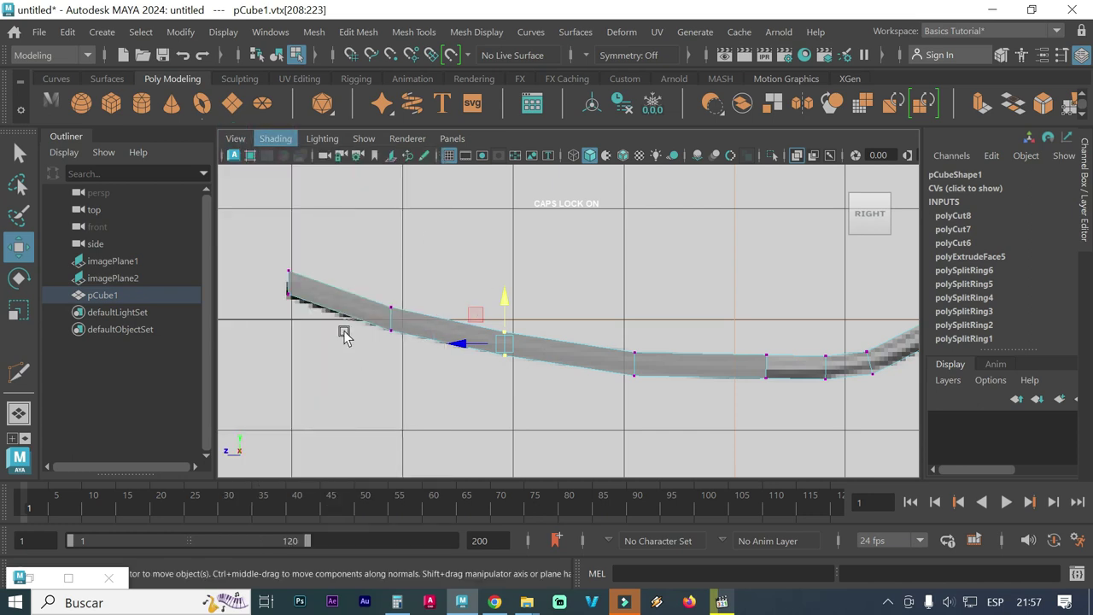
mouse_move(298, 320)
mouse_down()
mouse_move(270, 241)
mouse_move(290, 248)
mouse_move(290, 261)
mouse_up()
Nudge the tip vertex column and the next column inward slightly down with Scale and Move
key(r)
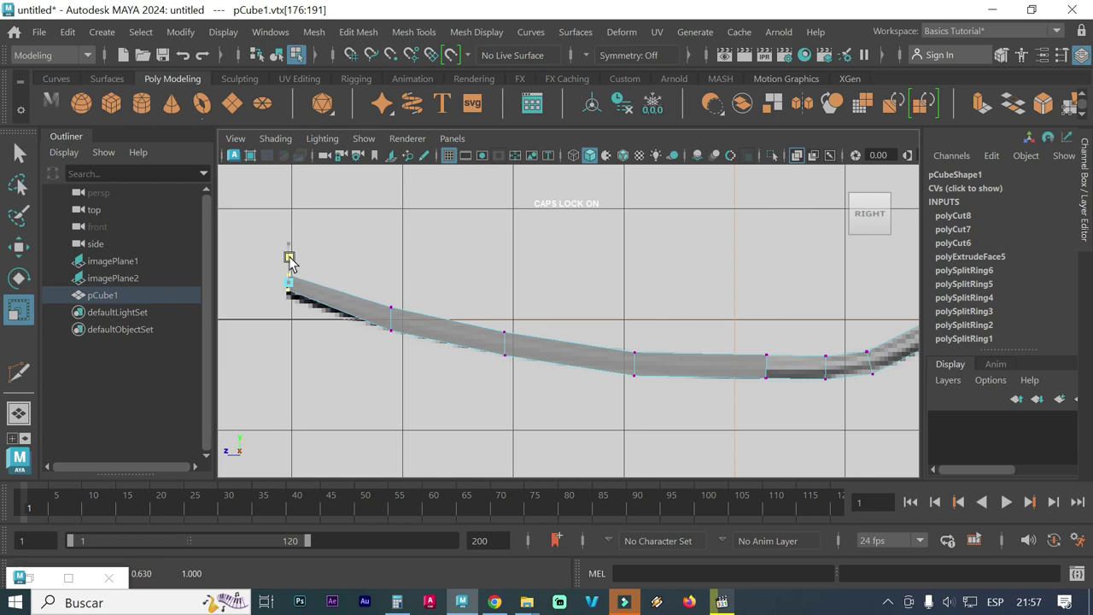
key(w)
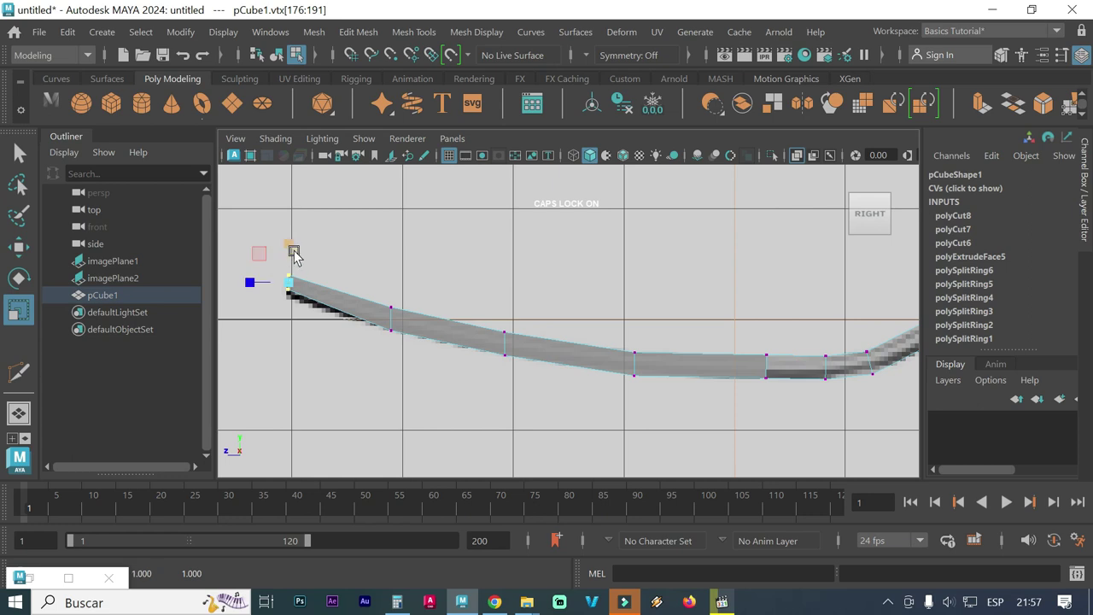
drag(290, 244, 291, 253)
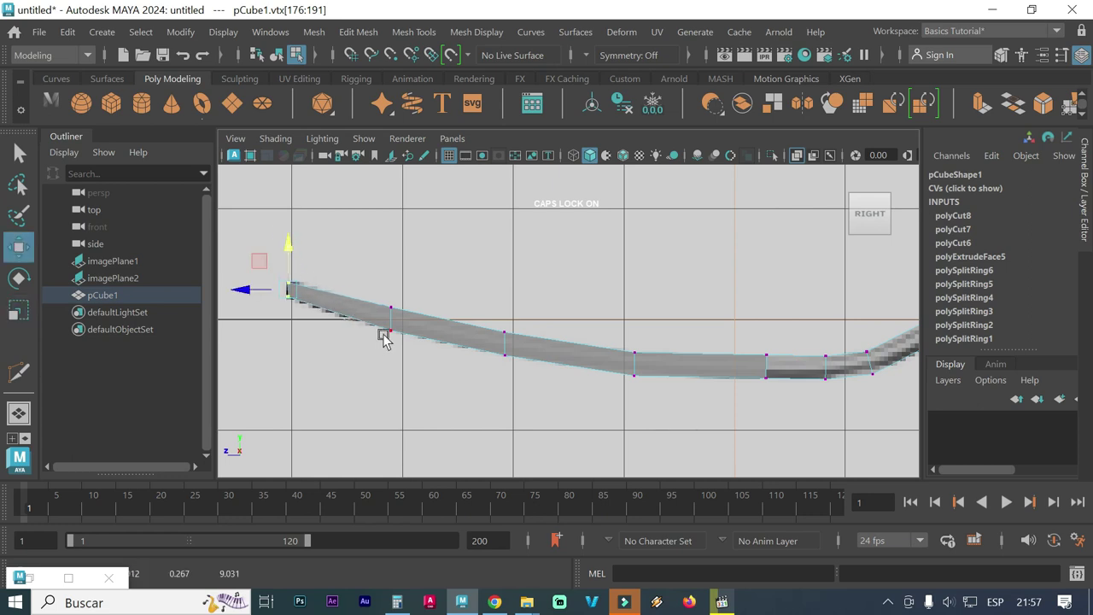
mouse_move(399, 335)
mouse_down()
mouse_move(354, 258)
mouse_move(391, 289)
mouse_up()
key(r)
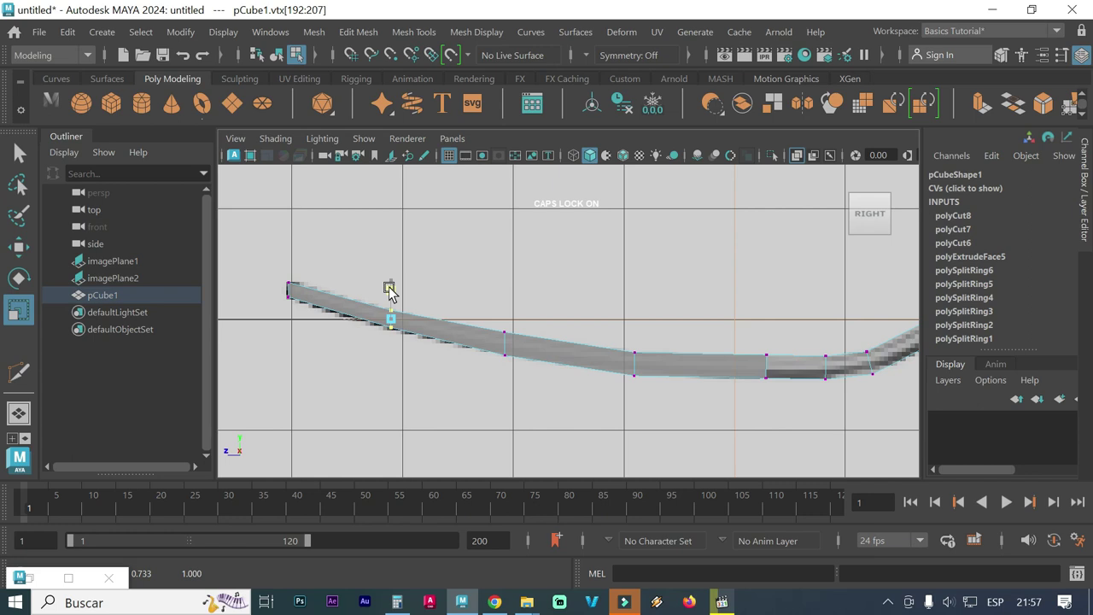
key(w)
drag(388, 270, 391, 273)
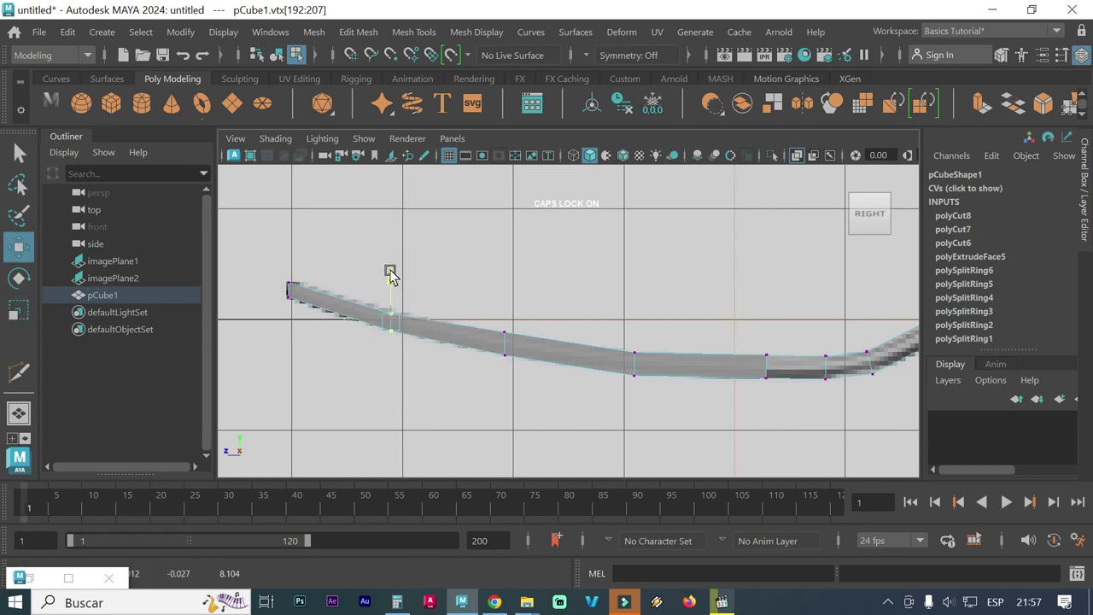
Lower and thin the next vertex columns along the handle to smooth its bend
mouse_move(519, 385)
mouse_down()
mouse_move(483, 296)
mouse_move(503, 315)
mouse_up()
key(r)
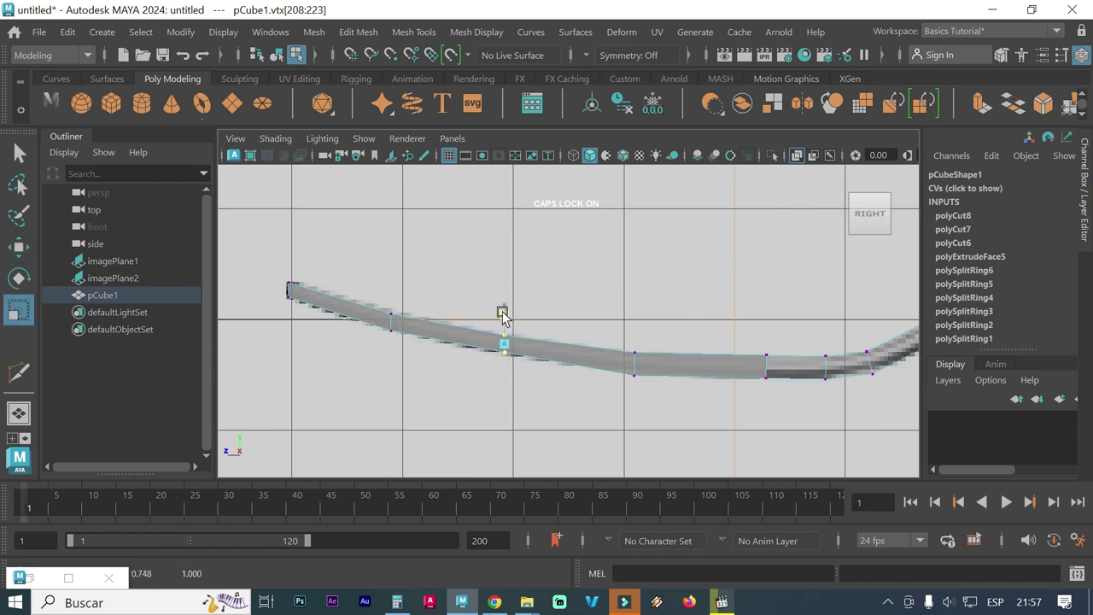
key(w)
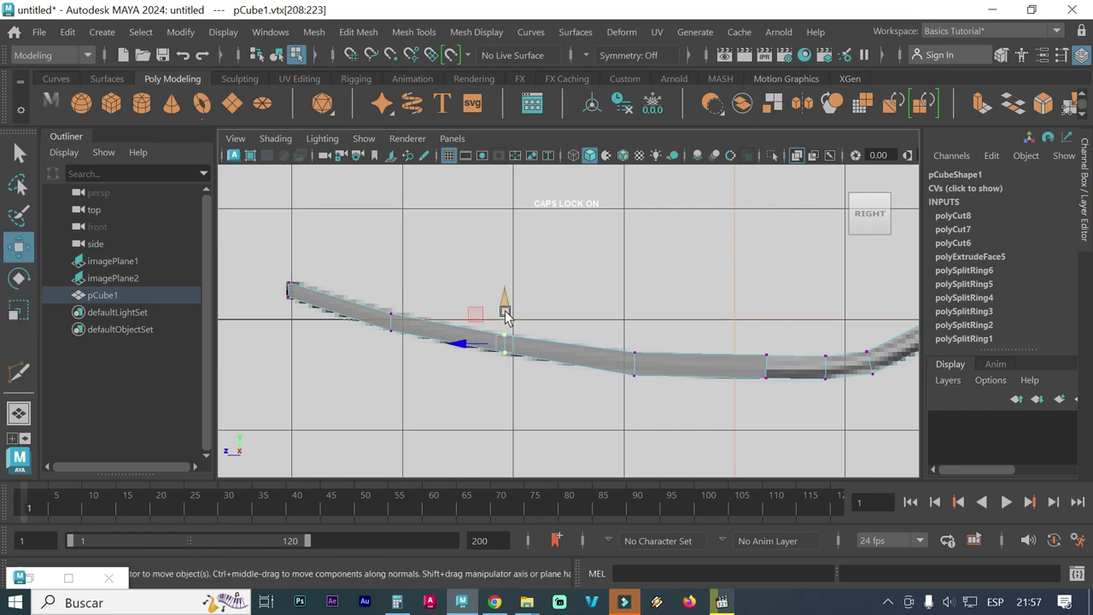
mouse_move(504, 304)
mouse_down()
mouse_move(497, 256)
mouse_move(481, 307)
mouse_up()
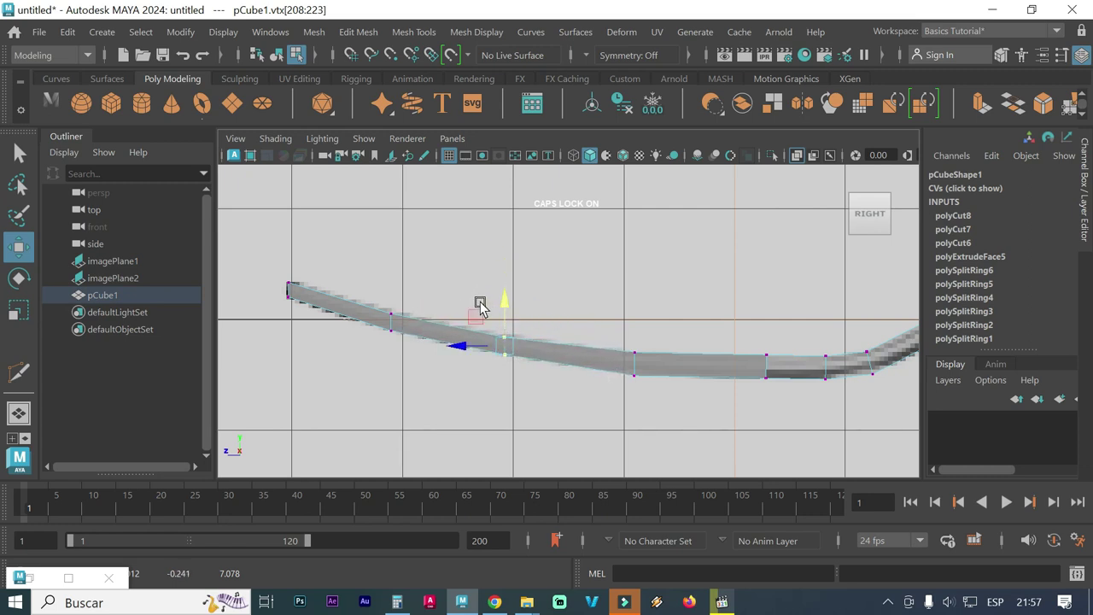
drag(659, 401, 606, 313)
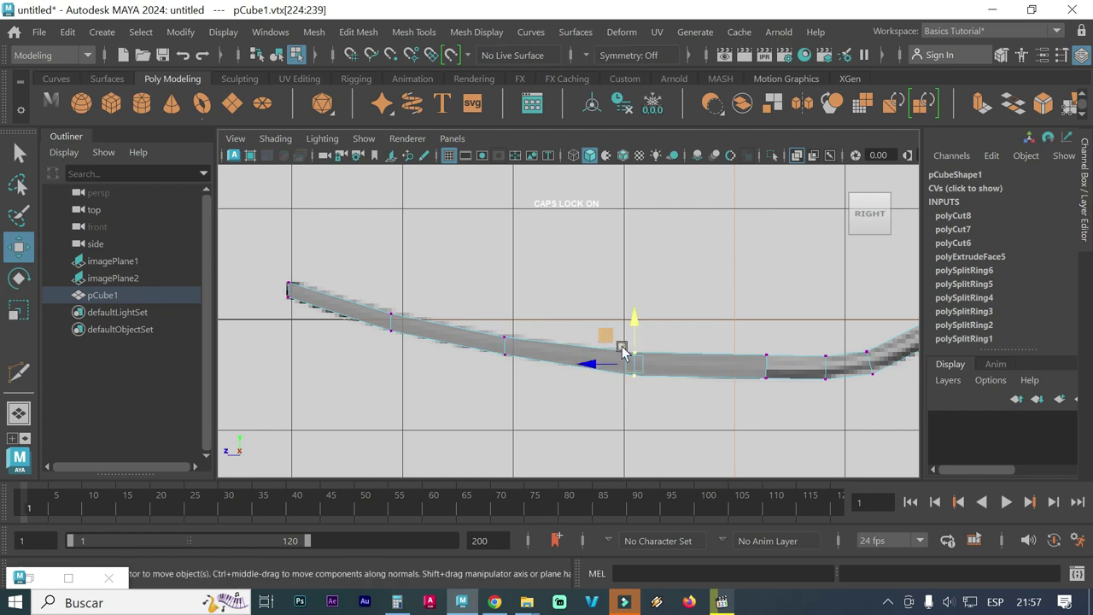
key(r)
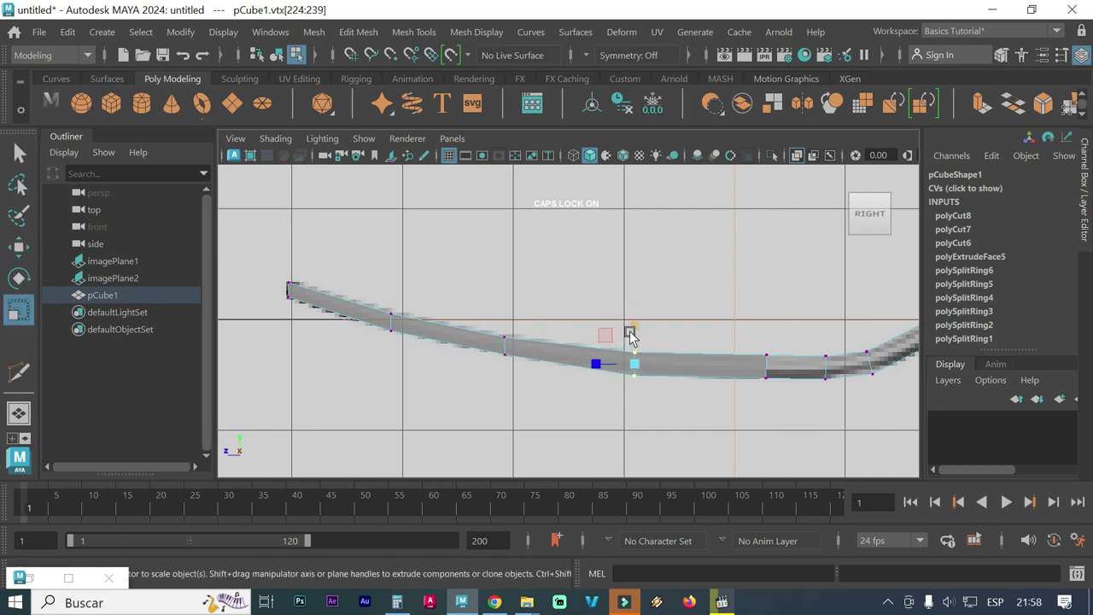
drag(632, 331, 633, 334)
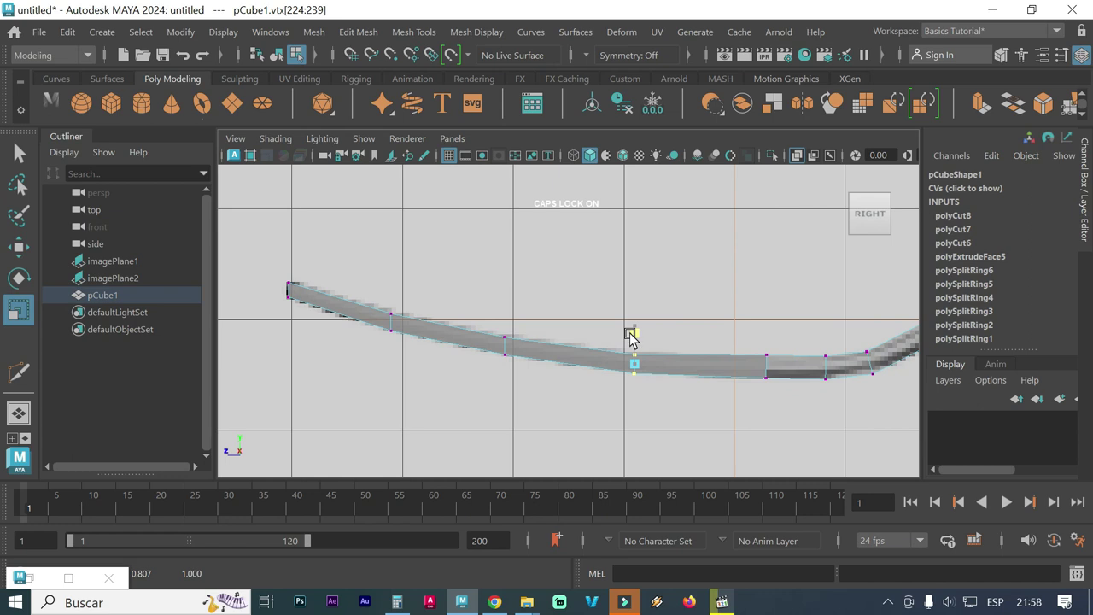
mouse_move(763, 390)
mouse_down()
mouse_move(742, 327)
mouse_move(768, 340)
mouse_up()
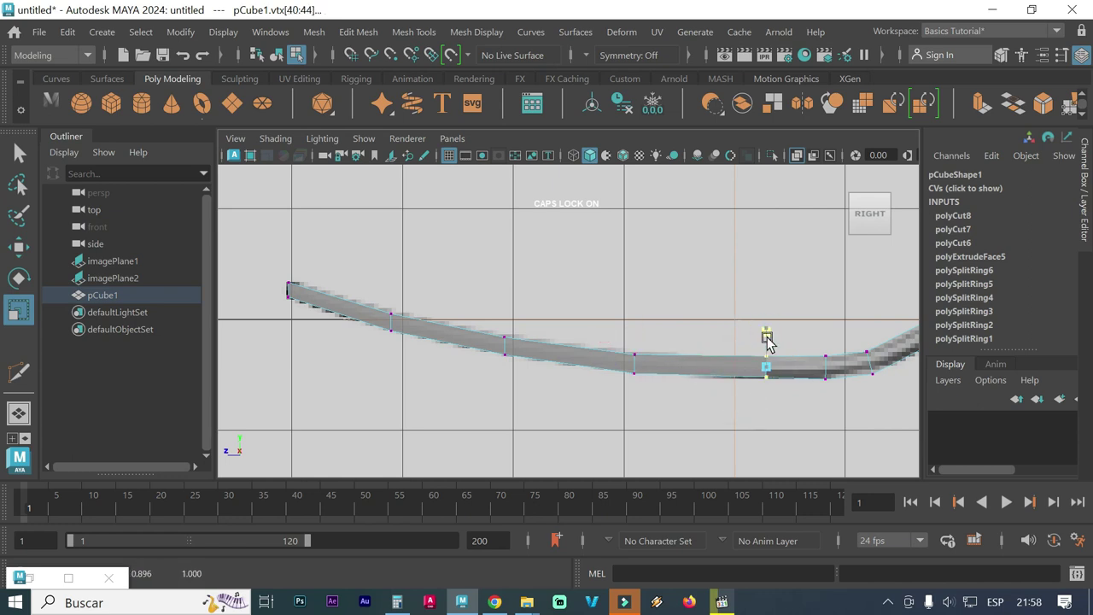
key(e)
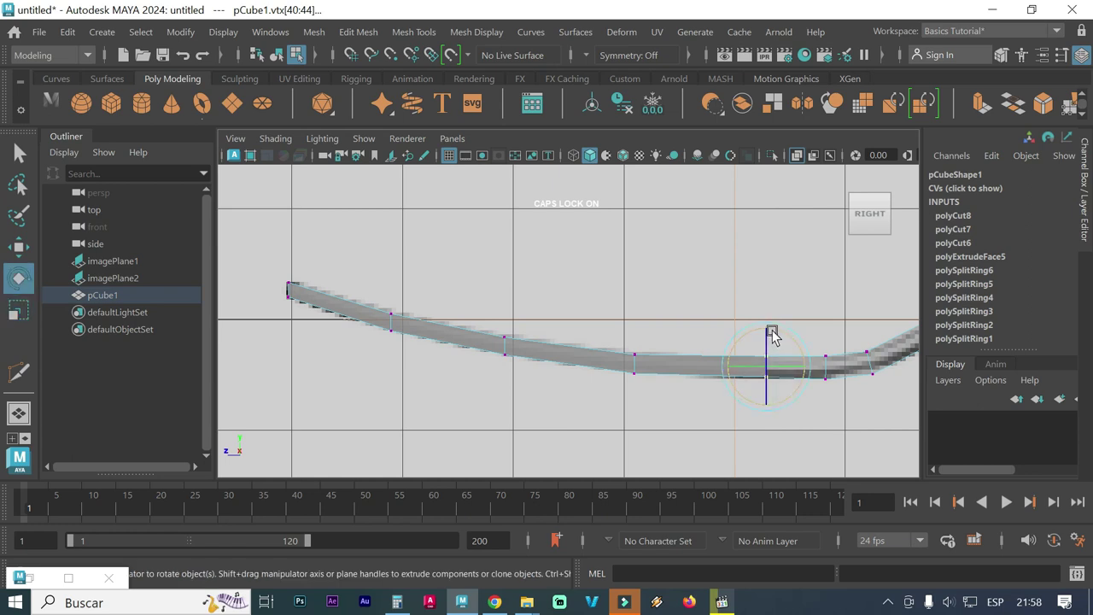
key(w)
drag(771, 323, 765, 322)
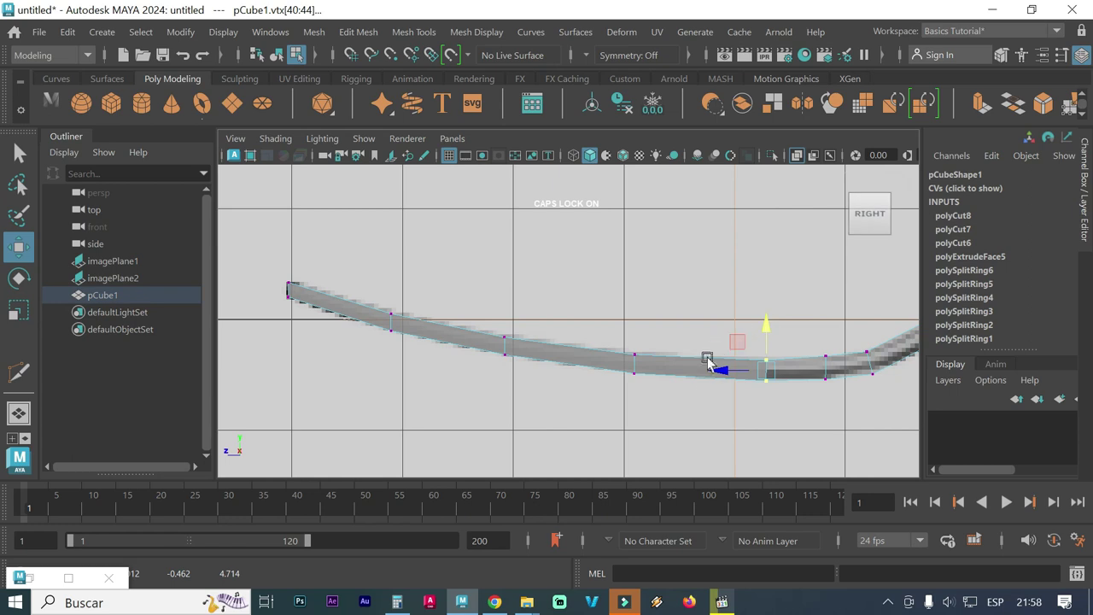
scroll(673, 406, down, 3)
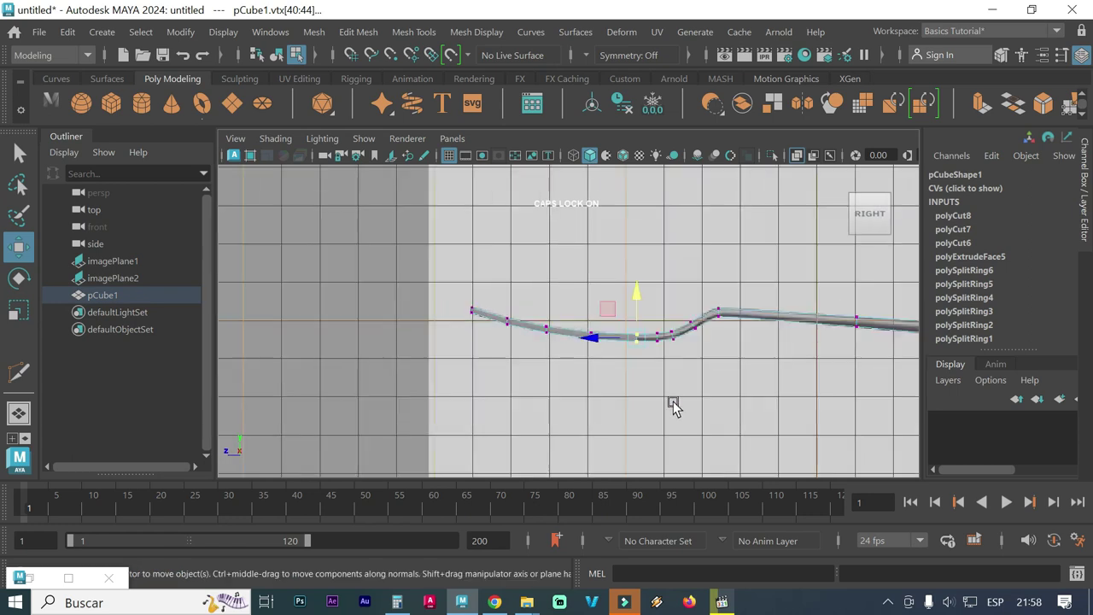
Orbit the perspective view, return to object mode and preview the fork smoothed with 3
key(space)
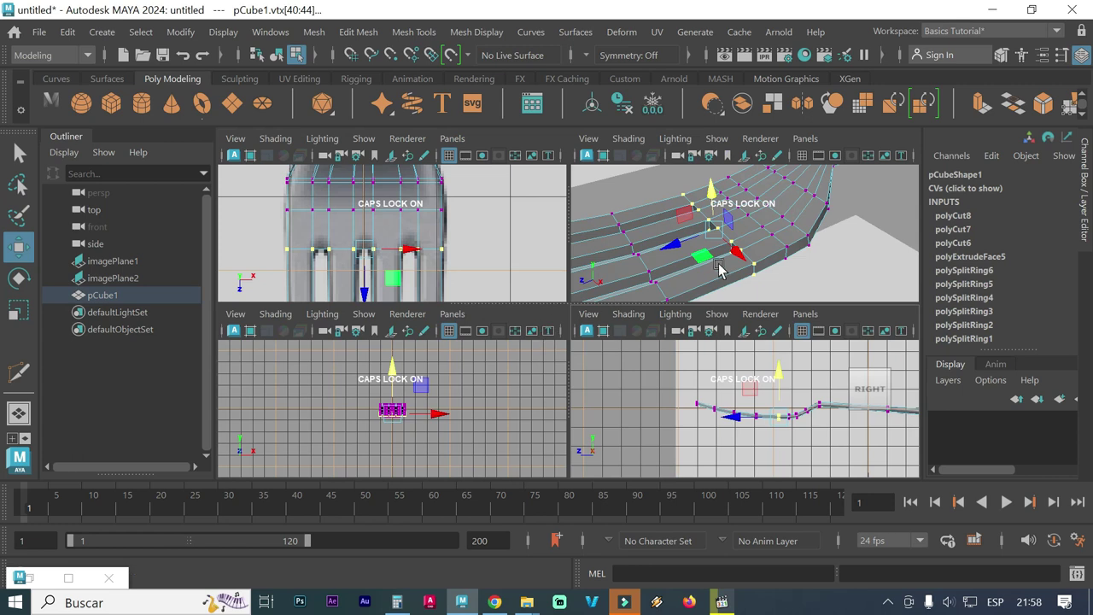
key(space)
scroll(629, 333, down, 3)
scroll(628, 333, down, 2)
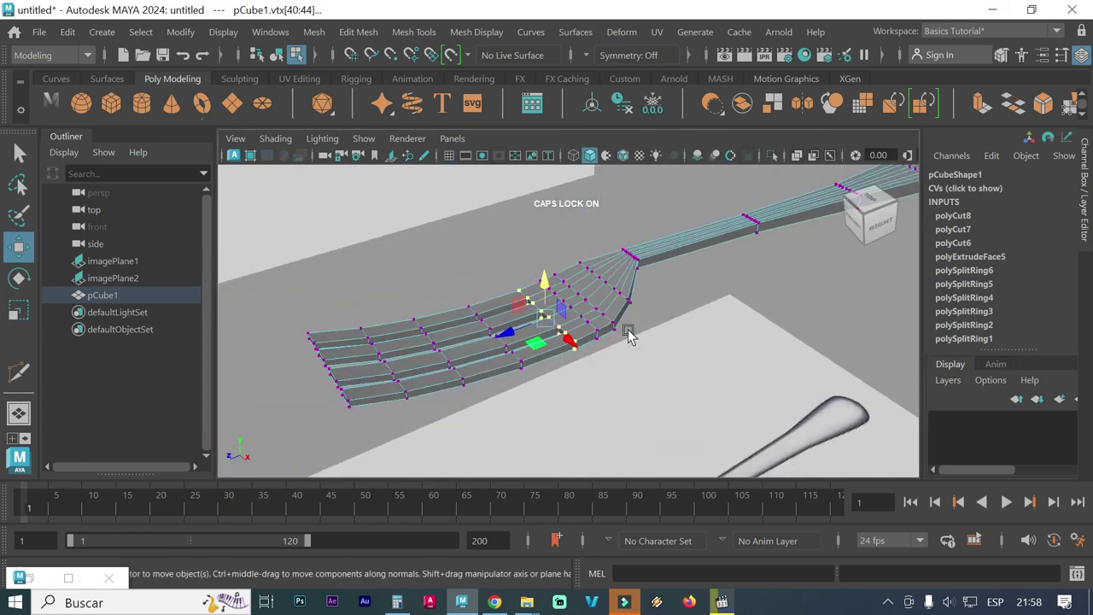
mouse_move(628, 333)
alt+mouse_down()
mouse_move(630, 359)
mouse_move(666, 354)
alt+mouse_up()
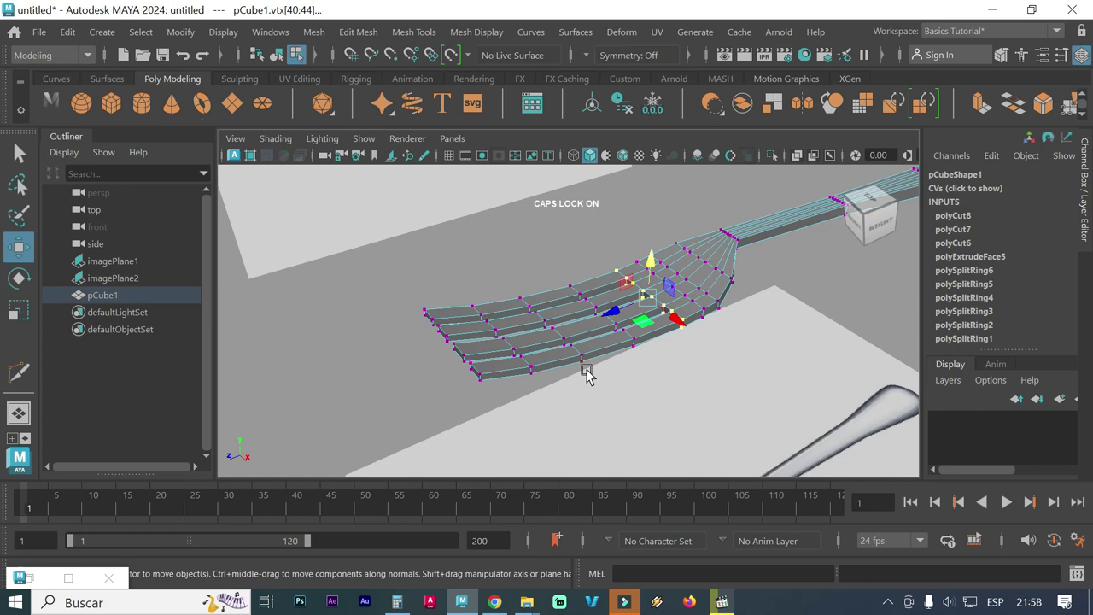
right_drag(570, 331, 640, 83)
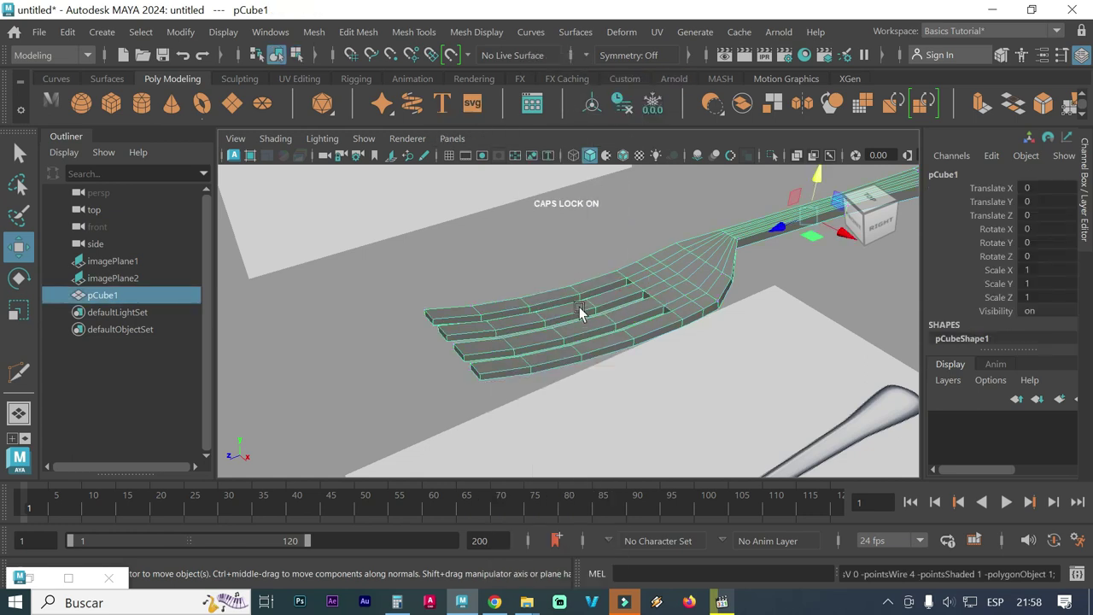
key(3)
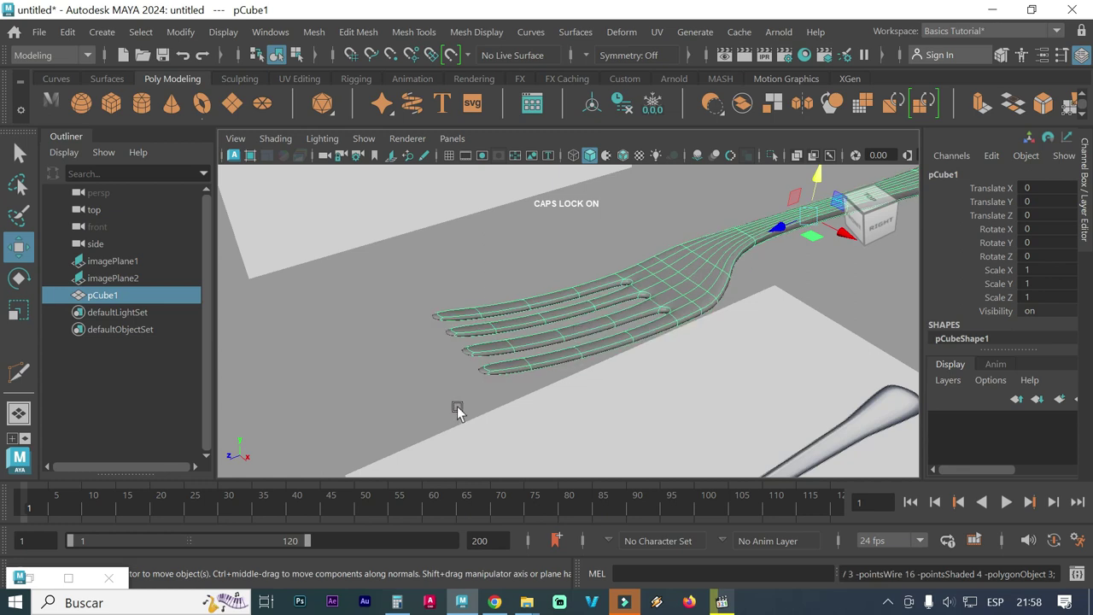
click(457, 410)
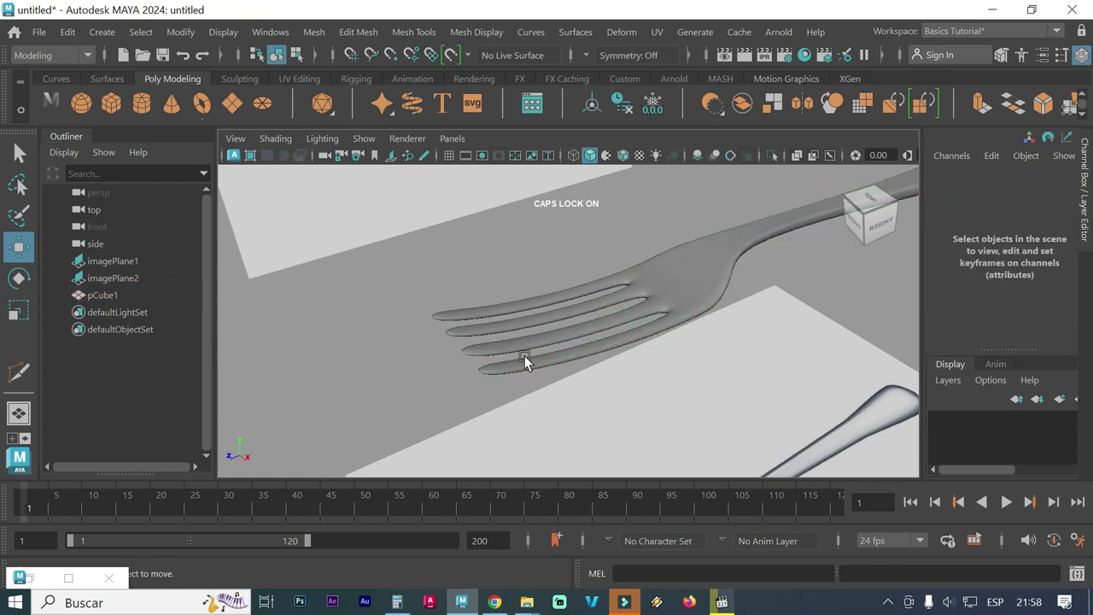
click(679, 305)
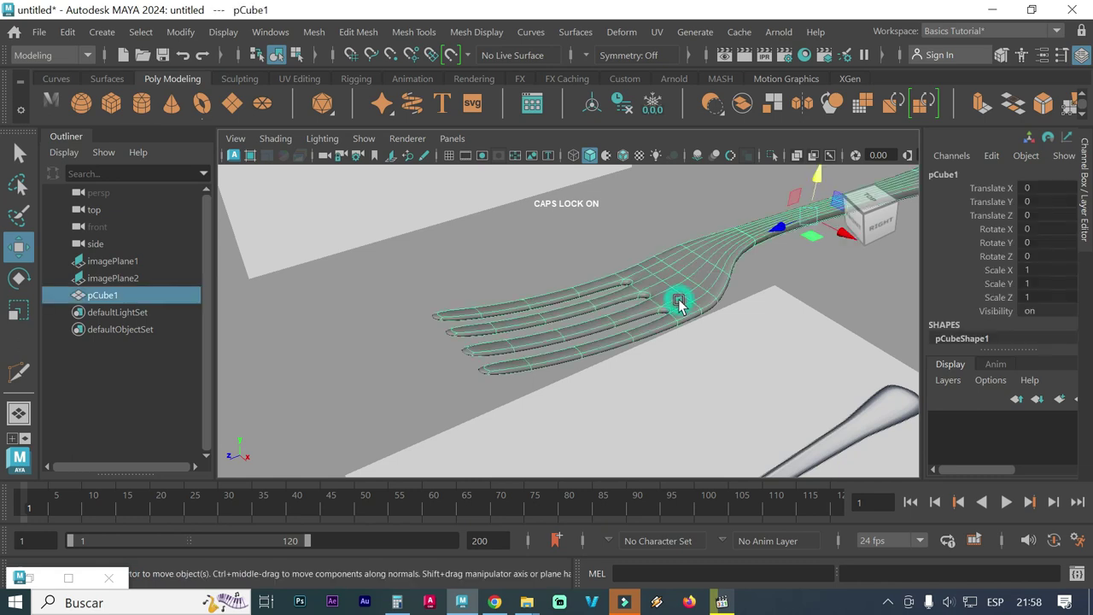
Return the fork to low-poly display with 1 and maximize the top view
key(1)
key(space)
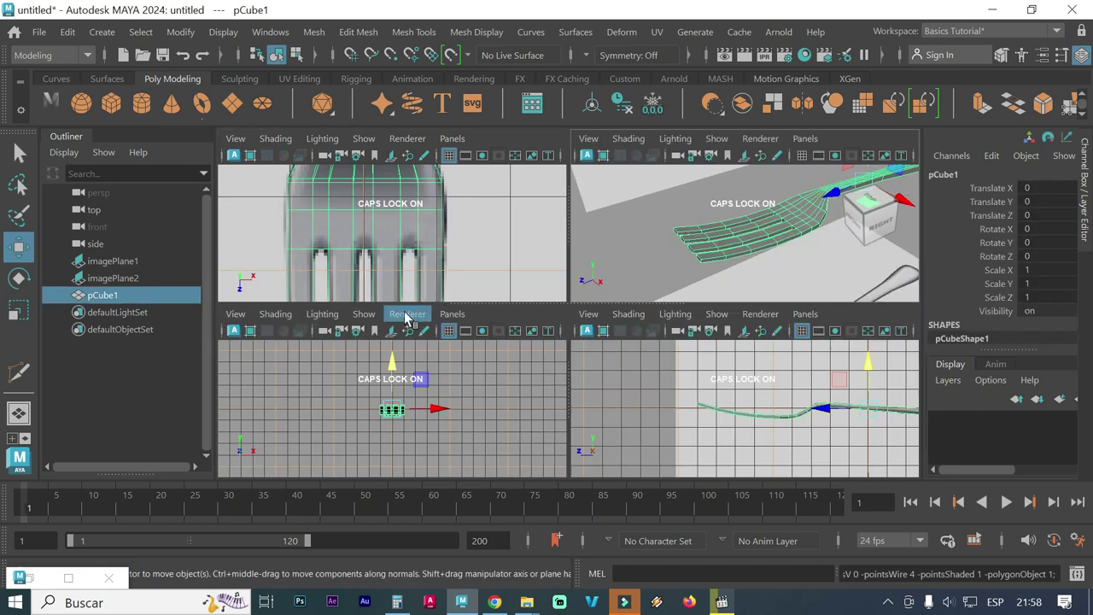
key(space)
Frame the tine tips in the top view and marquee-select their bottom vertex row in vertex mode
scroll(445, 384, up, 3)
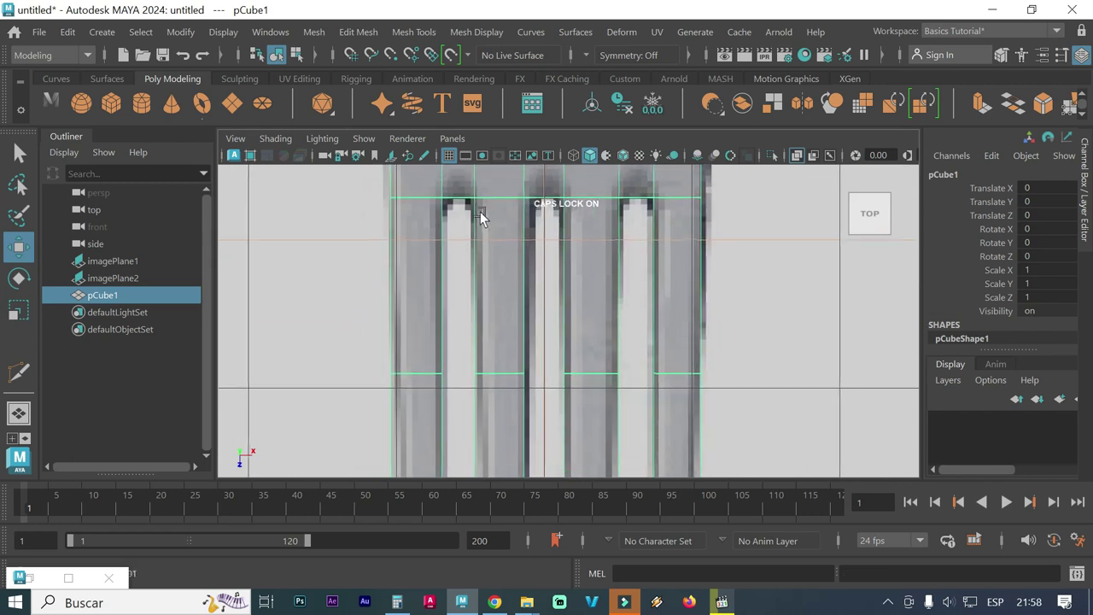
alt+middle_drag(480, 212, 496, 339)
scroll(497, 274, down, 3)
scroll(499, 286, down, 3)
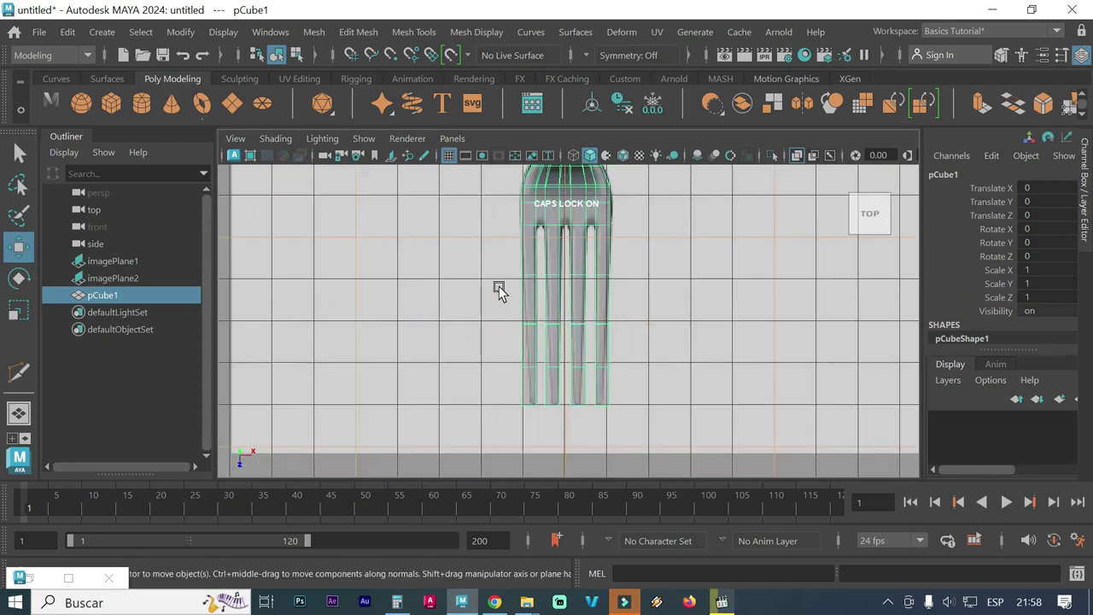
scroll(535, 418, up, 2)
scroll(557, 428, up, 1)
alt+middle_drag(557, 428, 556, 341)
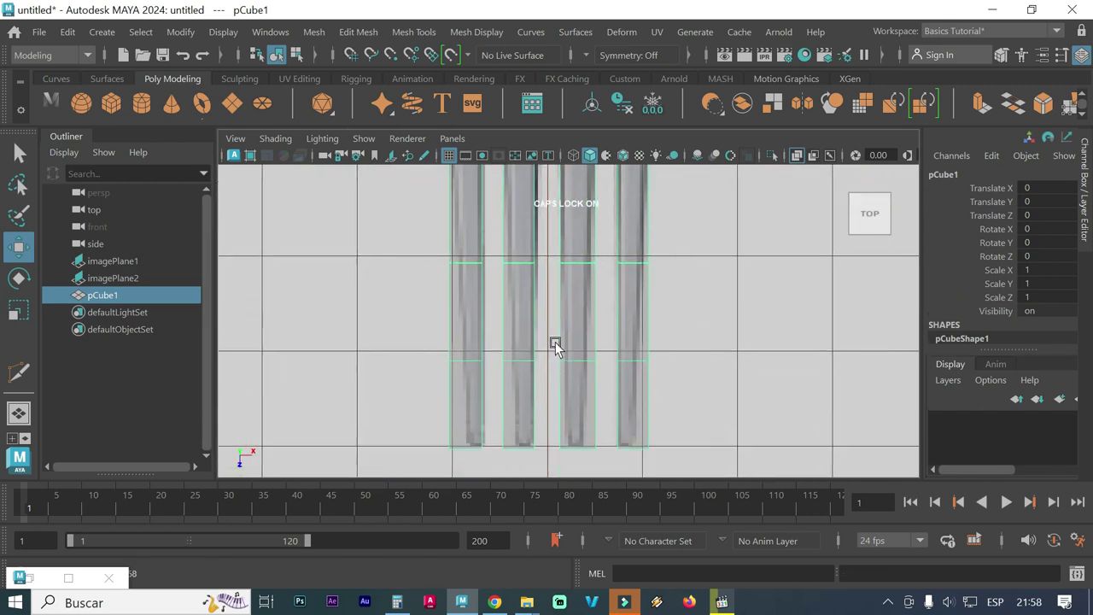
scroll(547, 372, down, 2)
scroll(548, 371, up, 1)
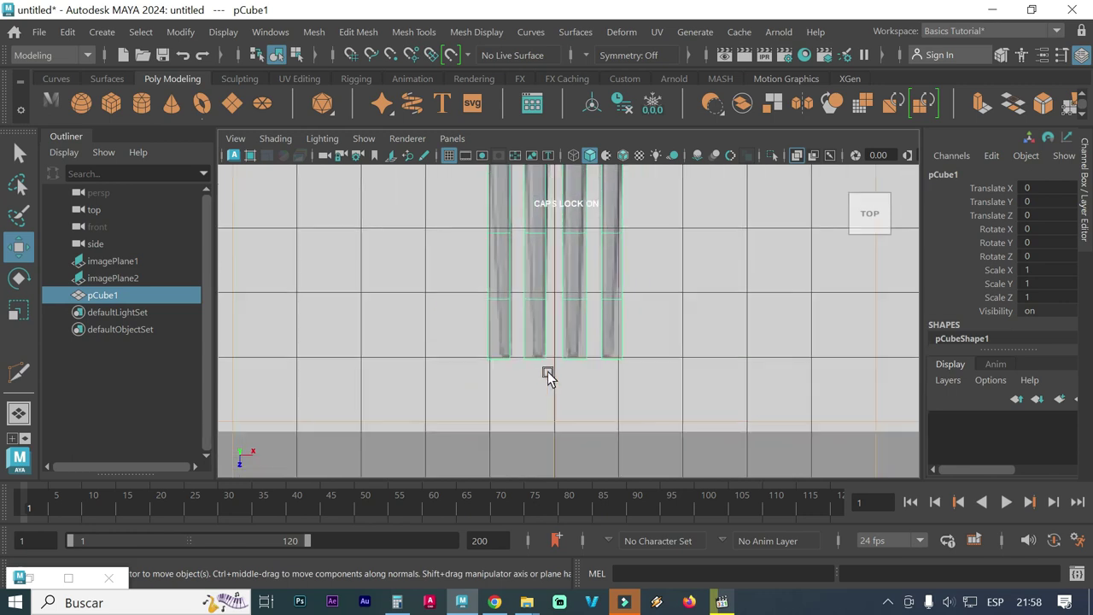
scroll(547, 371, up, 1)
scroll(548, 372, up, 1)
scroll(547, 371, up, 1)
mouse_move(577, 350)
right_down()
mouse_move(484, 95)
mouse_move(487, 107)
right_up()
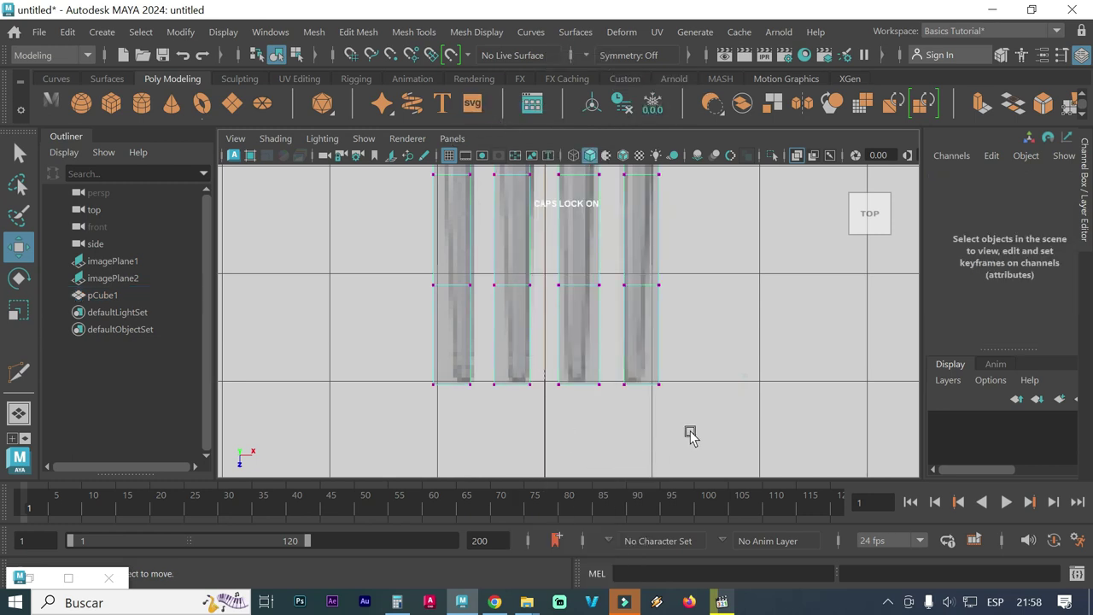
drag(686, 432, 392, 369)
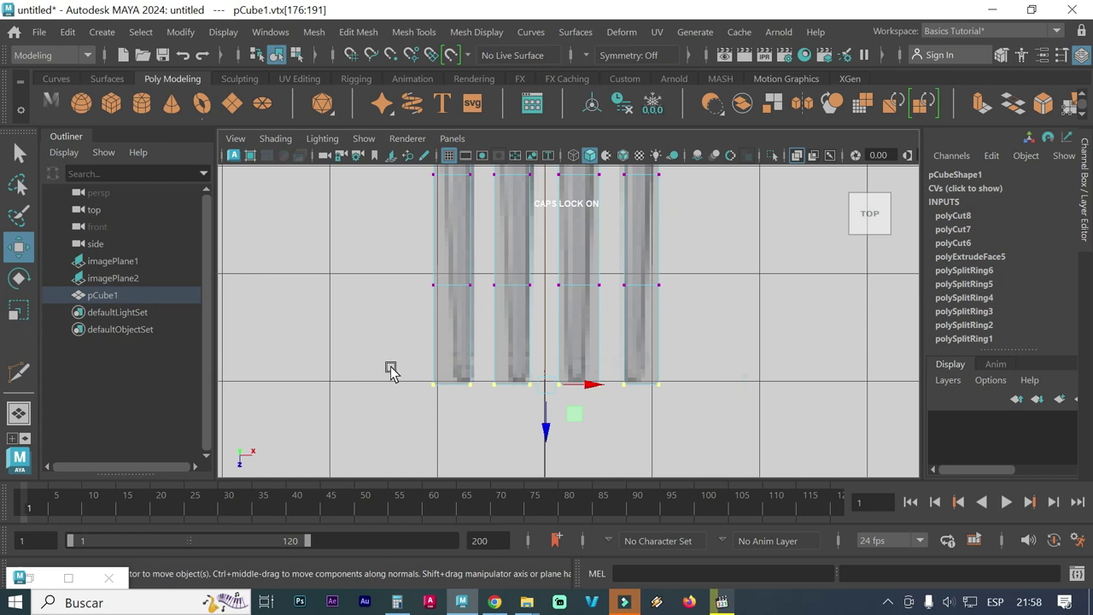
Scale the tine-tip vertices inward, then reselect the fork and return to vertex mode
key(r)
drag(586, 386, 583, 392)
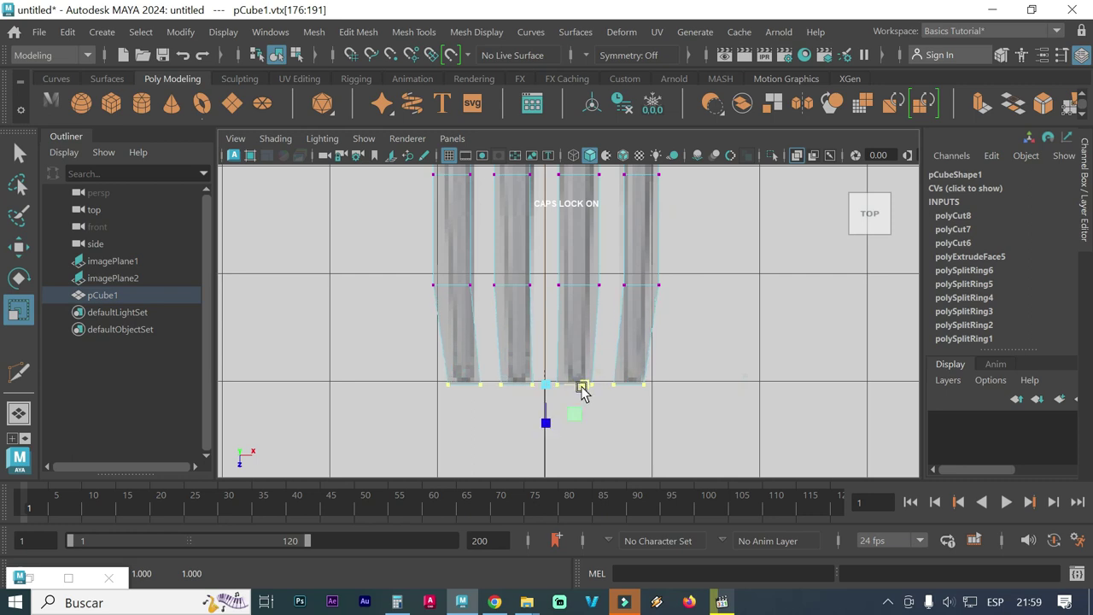
click(480, 414)
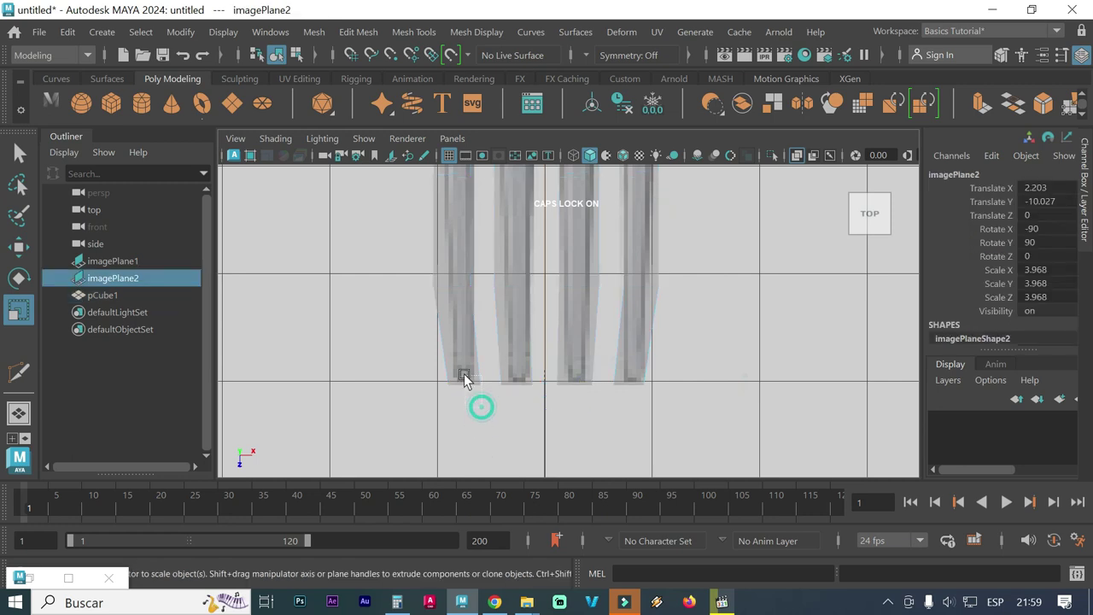
click(464, 376)
right_click(464, 373)
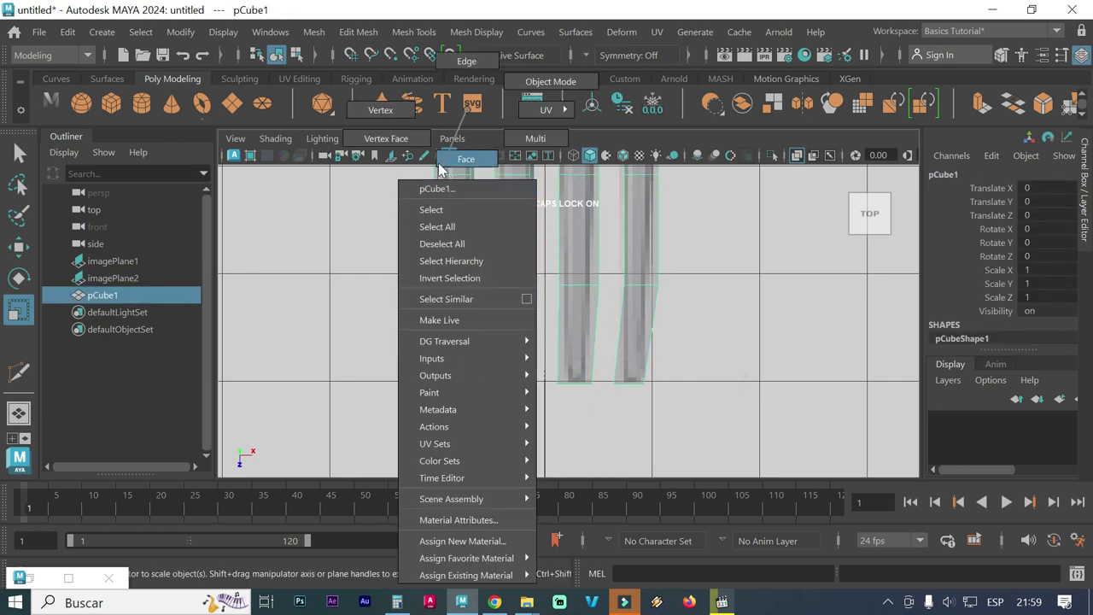
click(394, 109)
Select the first tine's bottom vertices and scale them narrower along X
scroll(452, 433, up, 1)
scroll(453, 440, up, 3)
scroll(453, 440, down, 4)
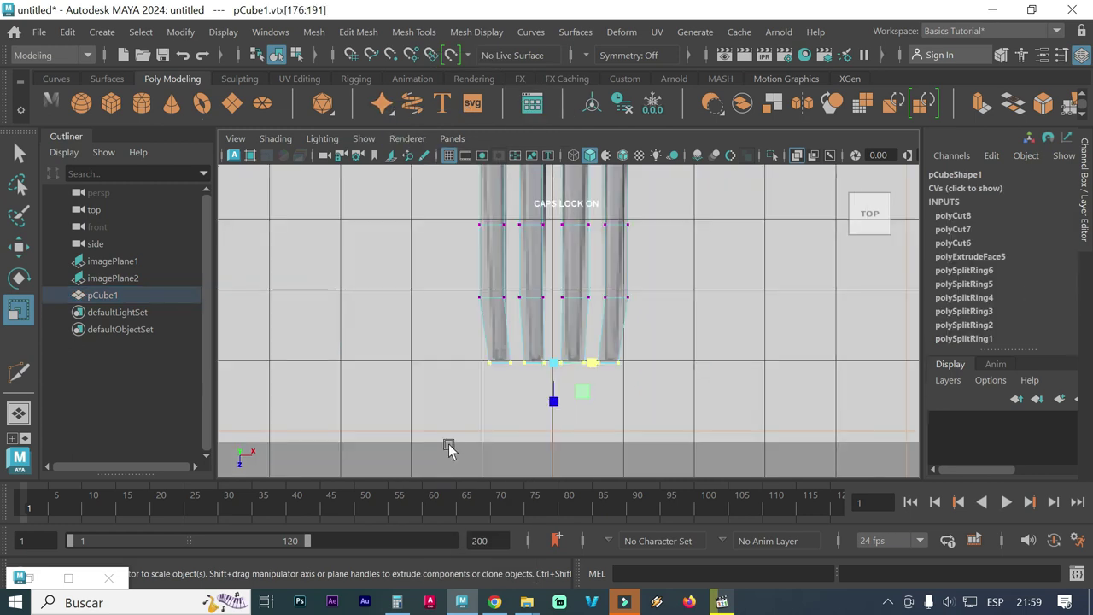
scroll(494, 398, up, 1)
scroll(494, 398, up, 1)
scroll(494, 398, down, 2)
scroll(494, 398, up, 1)
scroll(494, 399, up, 1)
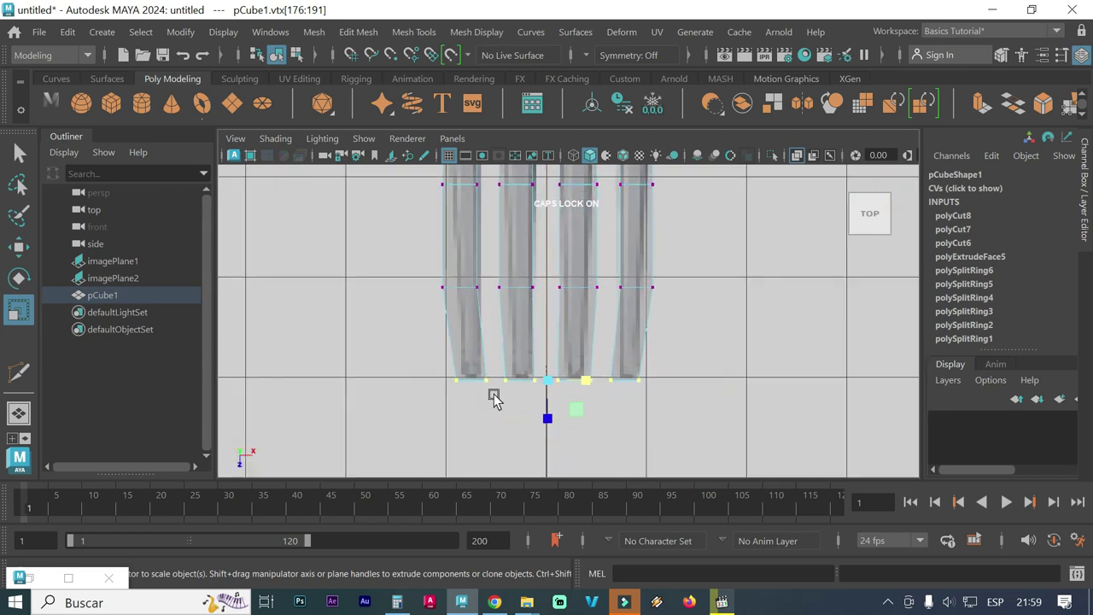
drag(493, 398, 447, 367)
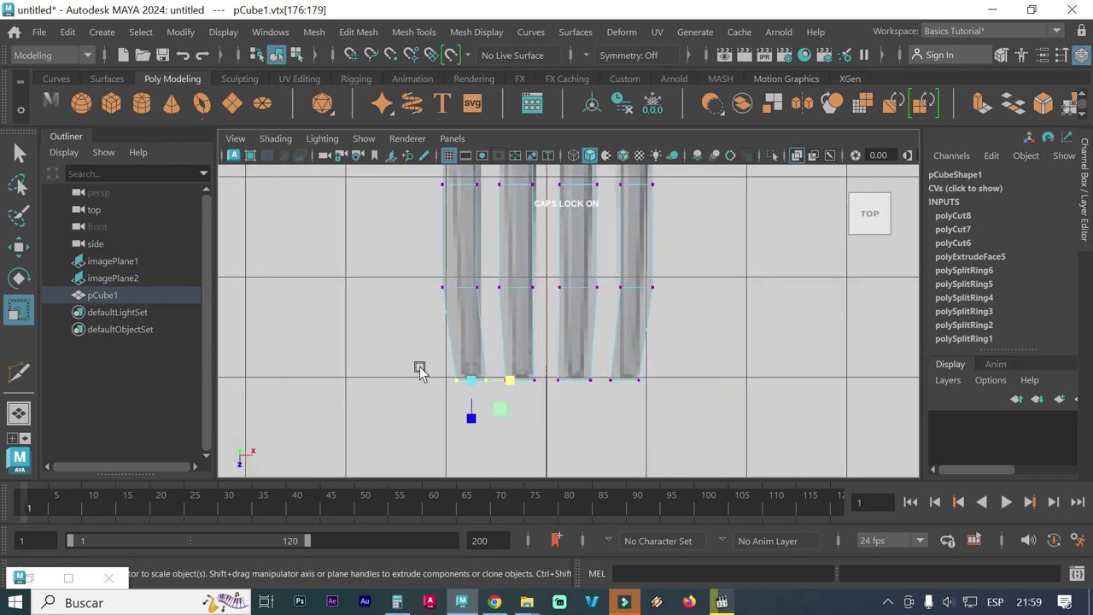
scroll(439, 405, up, 1)
scroll(440, 403, up, 1)
scroll(440, 403, up, 1)
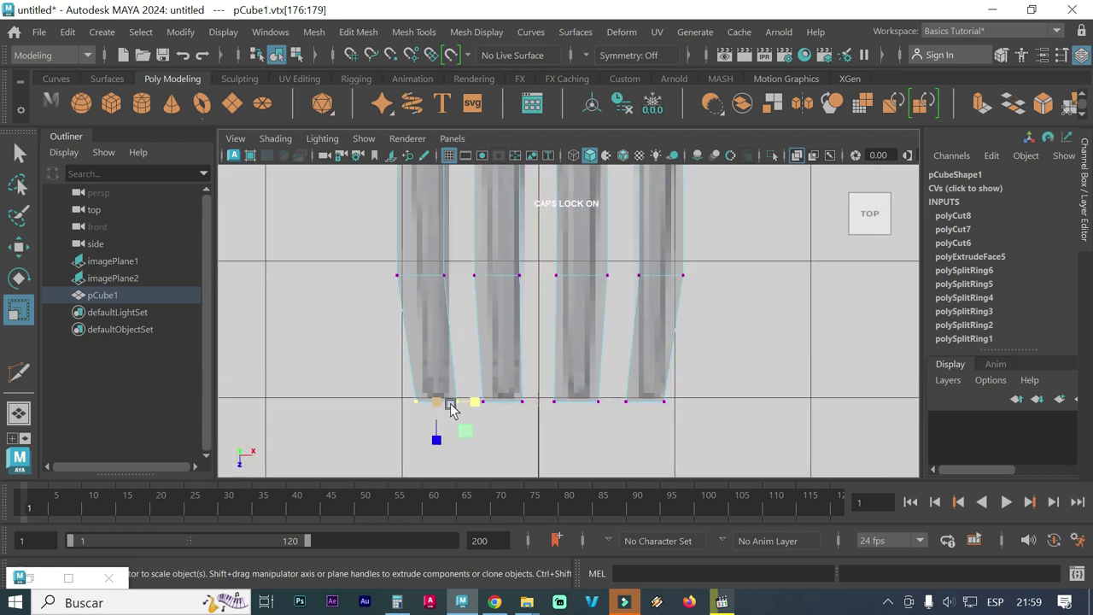
drag(473, 406, 459, 408)
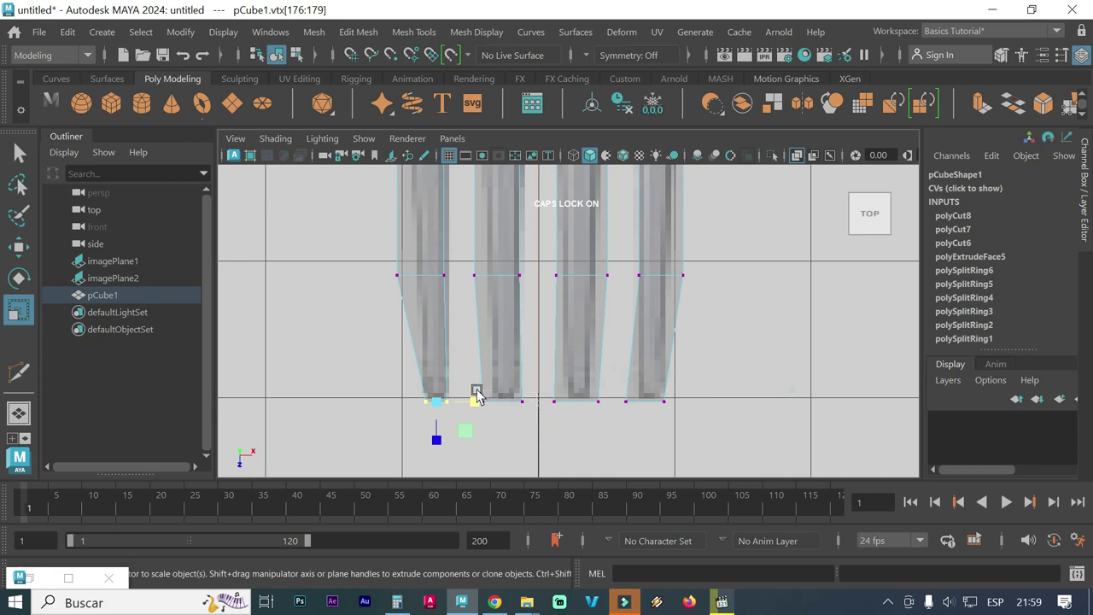
Select the other three tines' bottom vertices and narrow the fourth tine's end along X
drag(486, 354, 528, 407)
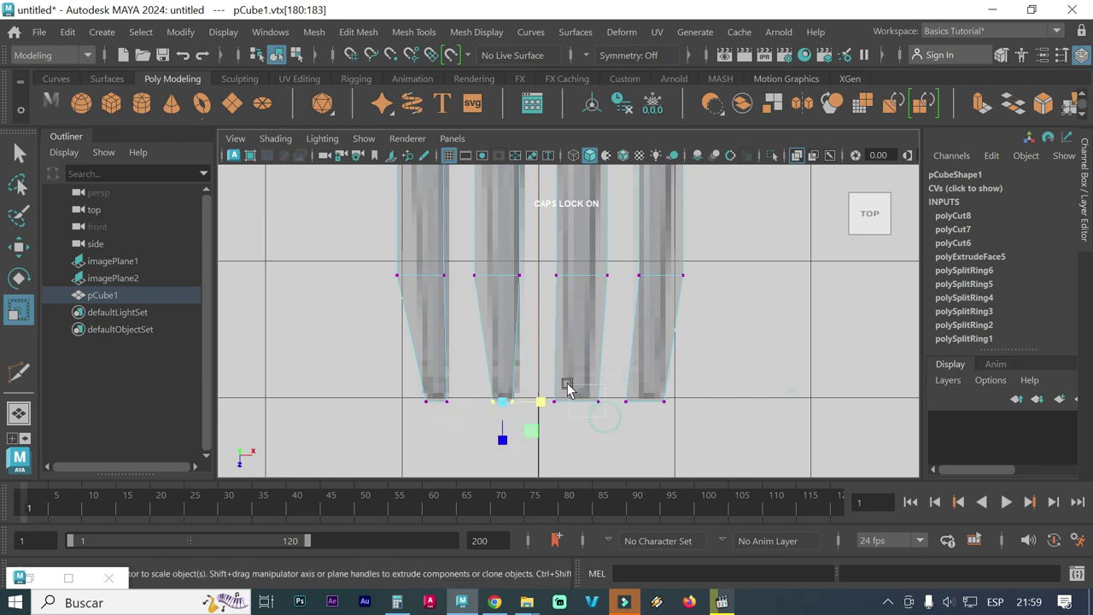
drag(551, 376, 592, 405)
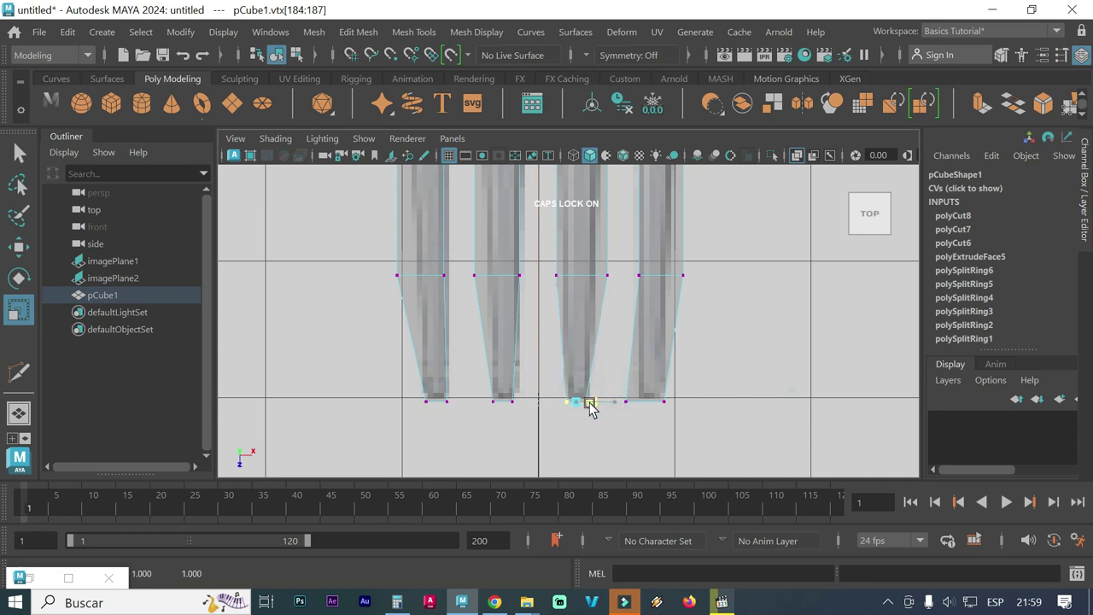
drag(703, 432, 620, 379)
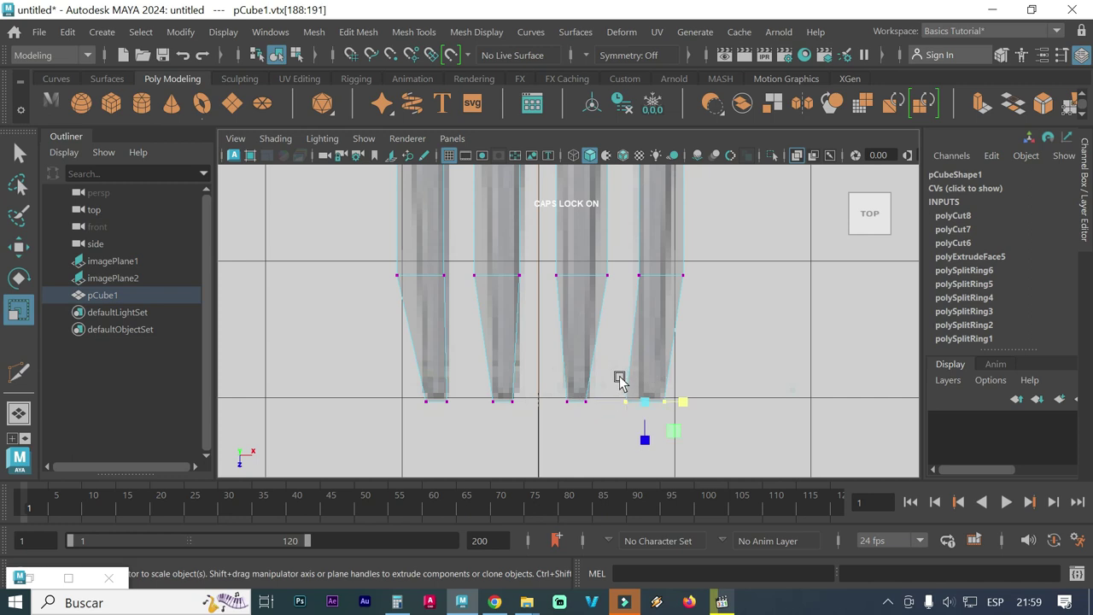
drag(683, 401, 666, 403)
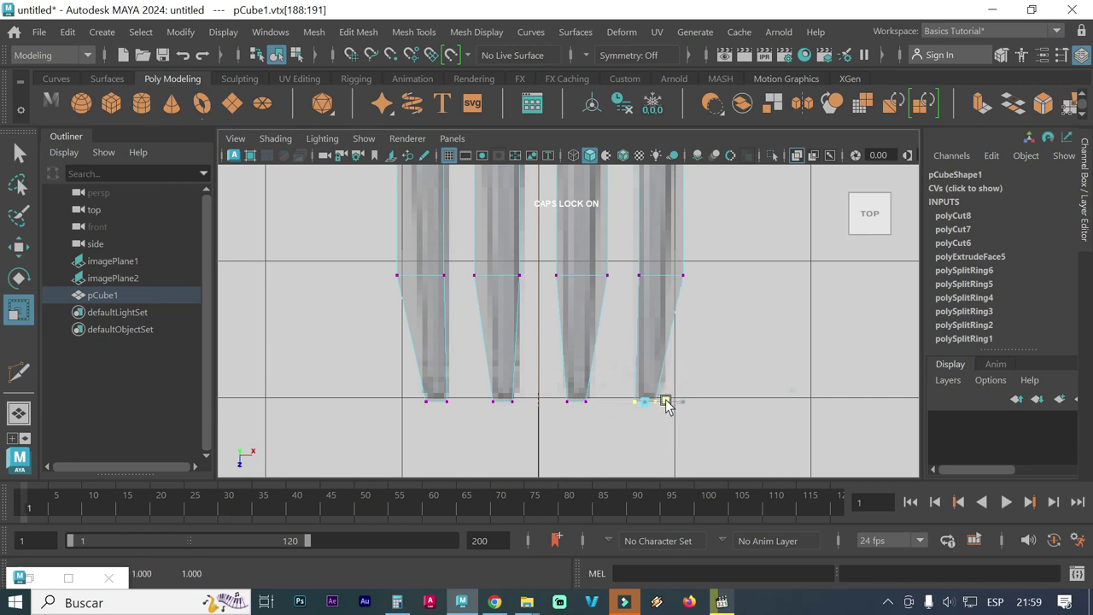
Narrow and shift the fourth and third tines' vertices to fit the reference outline
drag(727, 295, 636, 270)
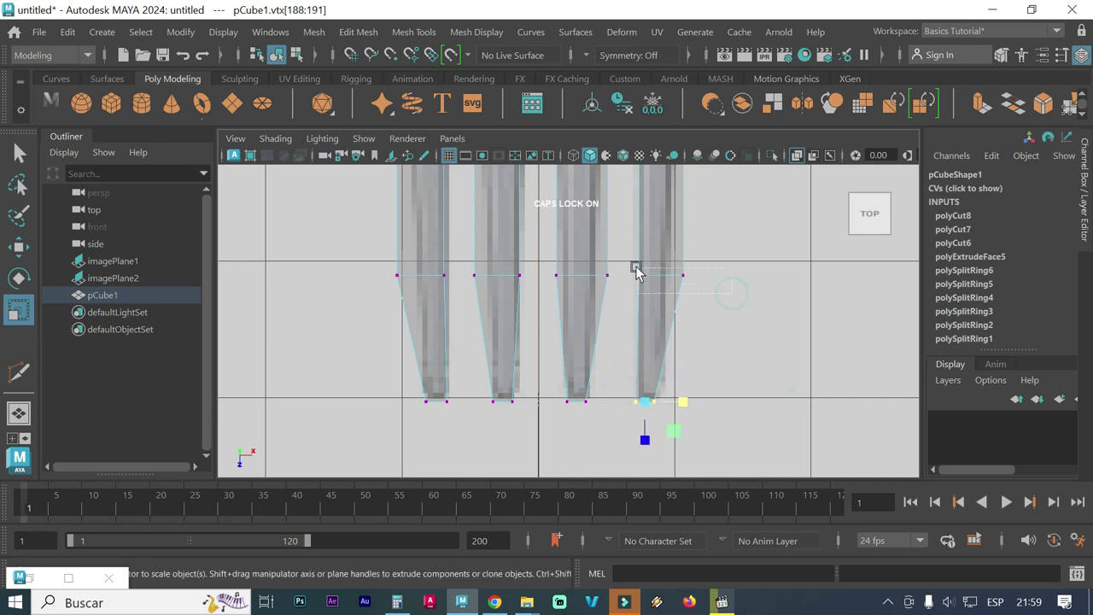
mouse_move(708, 277)
mouse_down()
mouse_move(677, 272)
mouse_move(702, 273)
mouse_up()
key(w)
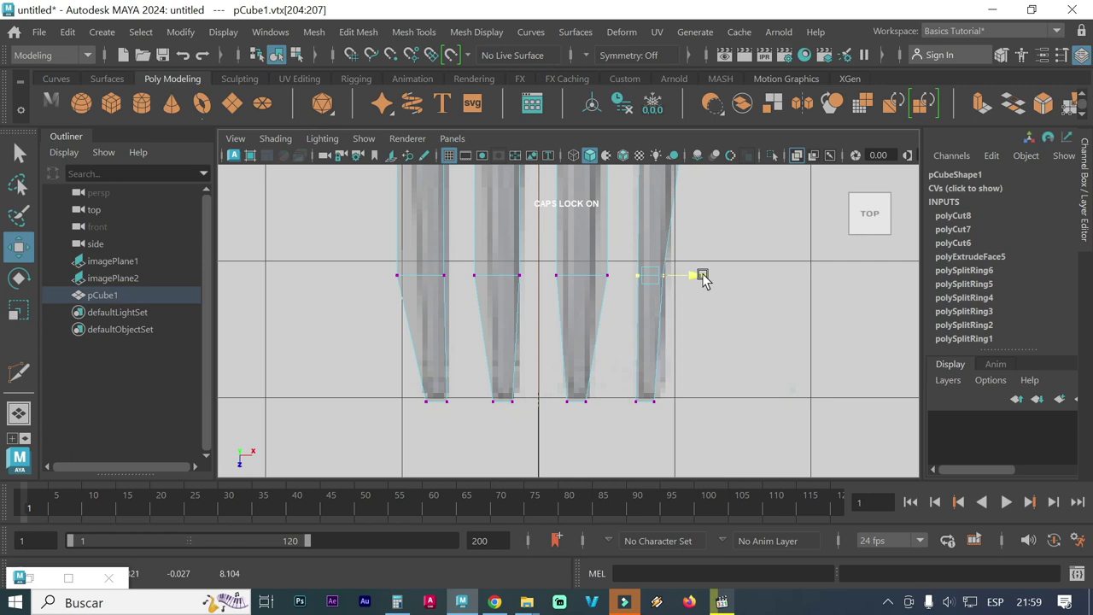
drag(673, 416, 628, 386)
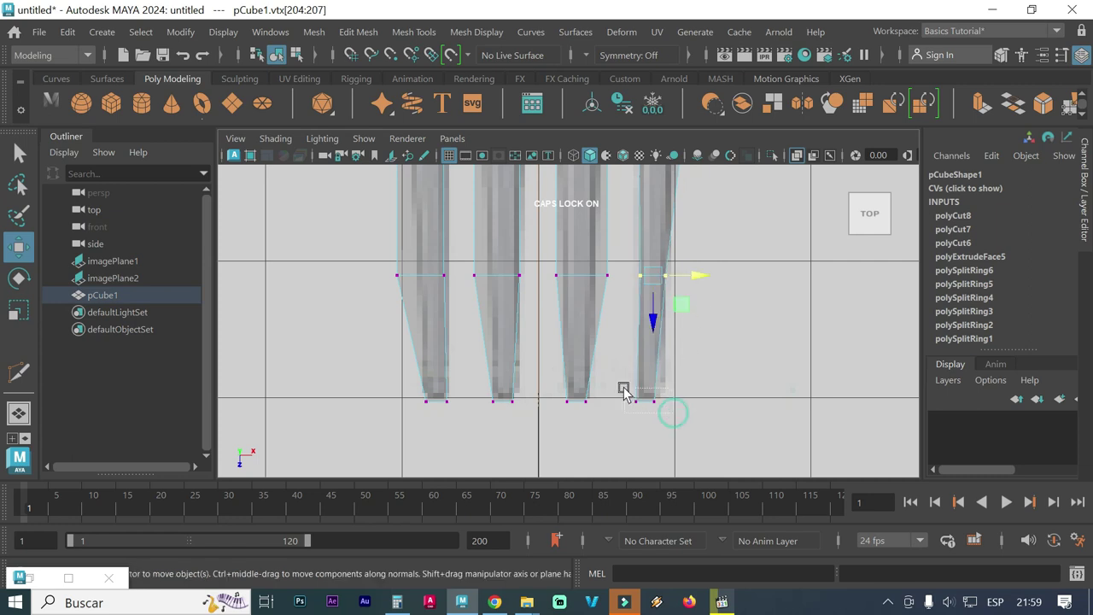
drag(694, 406, 697, 408)
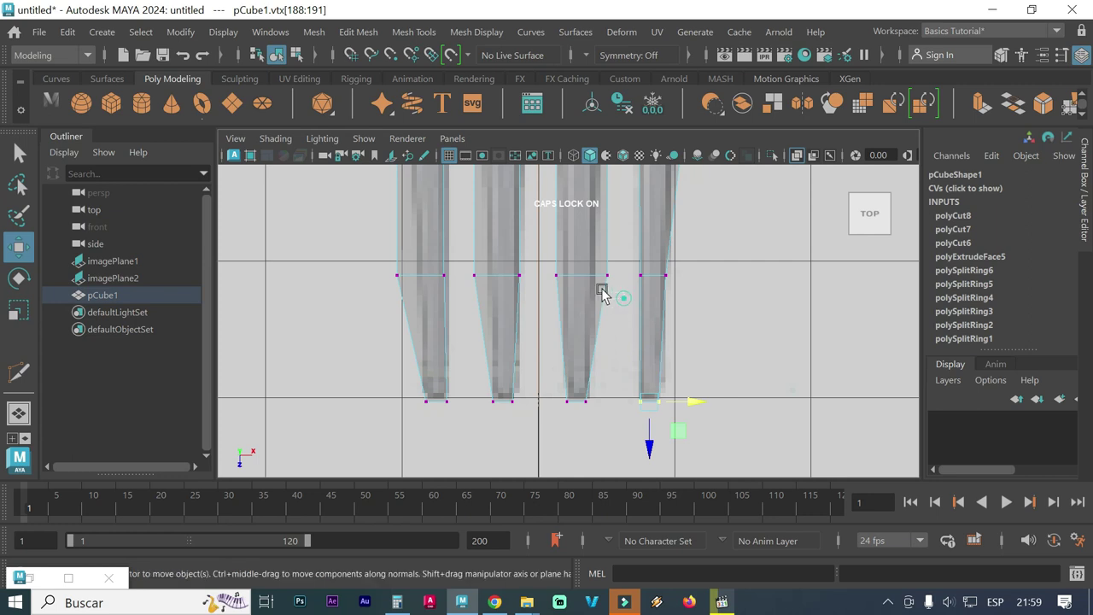
drag(598, 288, 546, 268)
key(r)
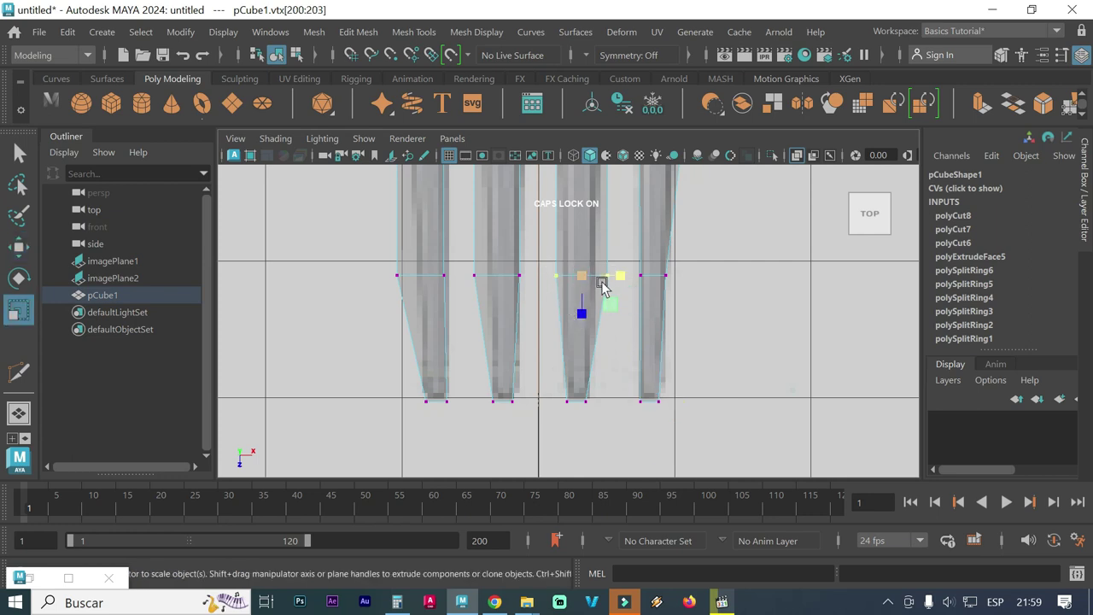
mouse_move(614, 282)
mouse_down()
mouse_move(602, 282)
mouse_move(623, 275)
mouse_move(614, 288)
mouse_up()
key(w)
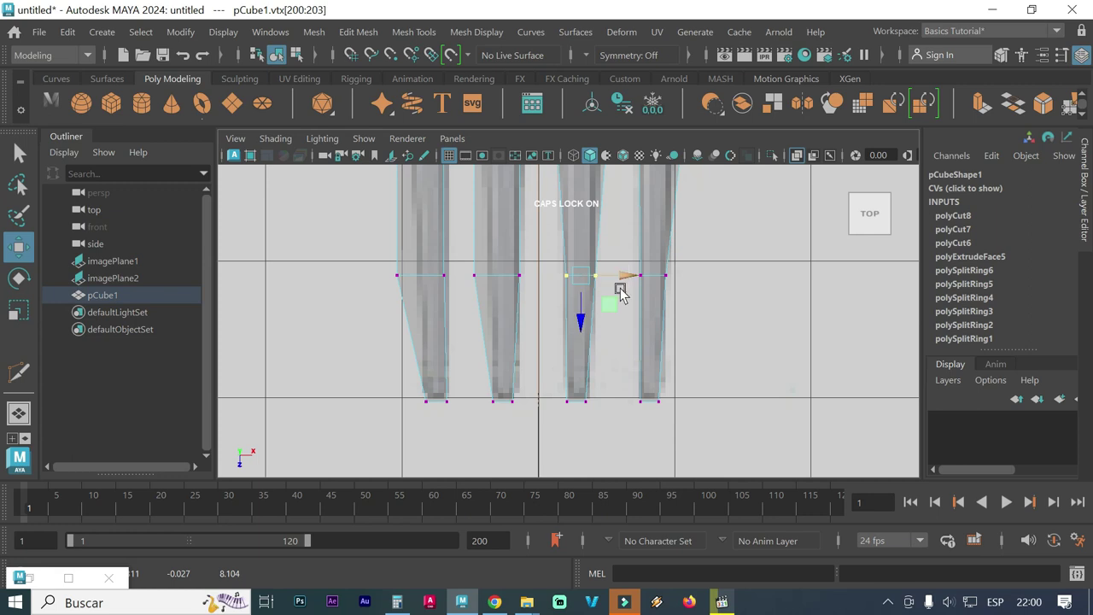
alt+middle_drag(613, 334, 617, 384)
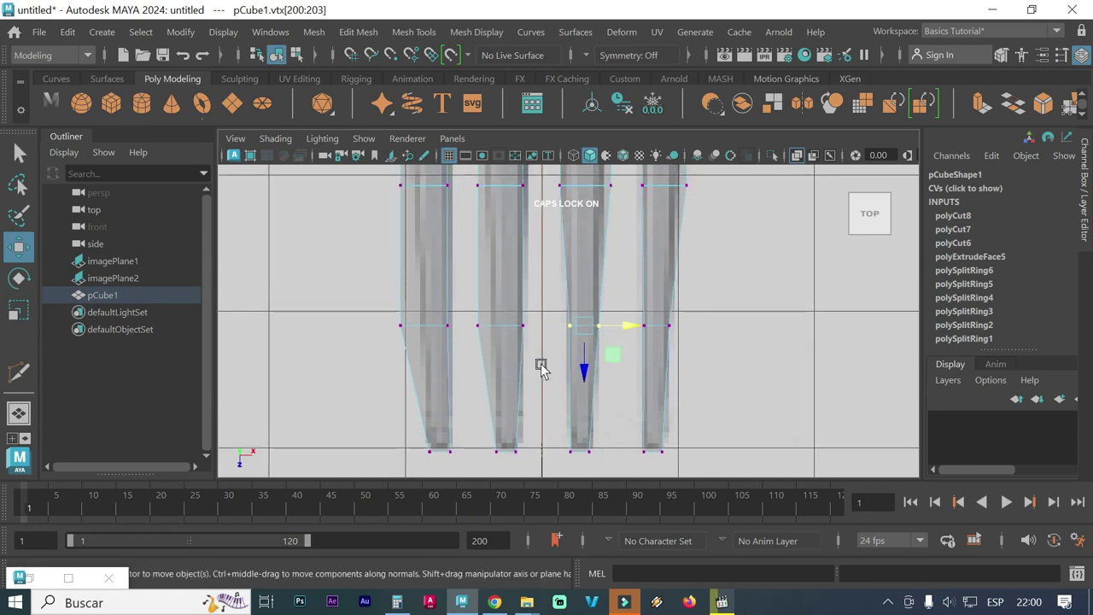
Narrow and shift the second and first tines' middle vertices to match the reference
drag(539, 344, 448, 305)
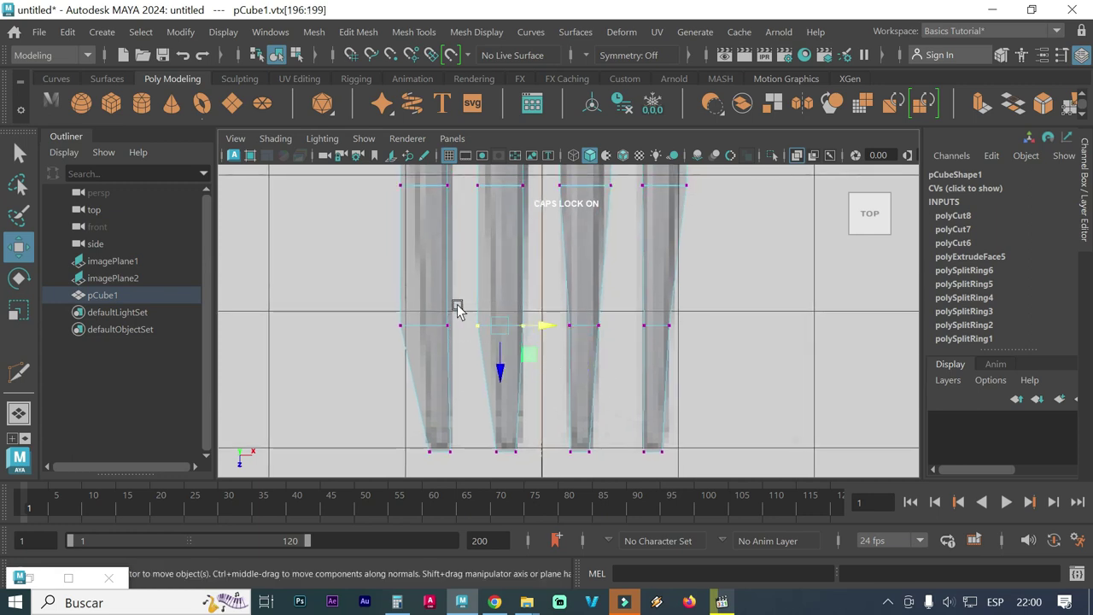
key(r)
drag(539, 326, 530, 325)
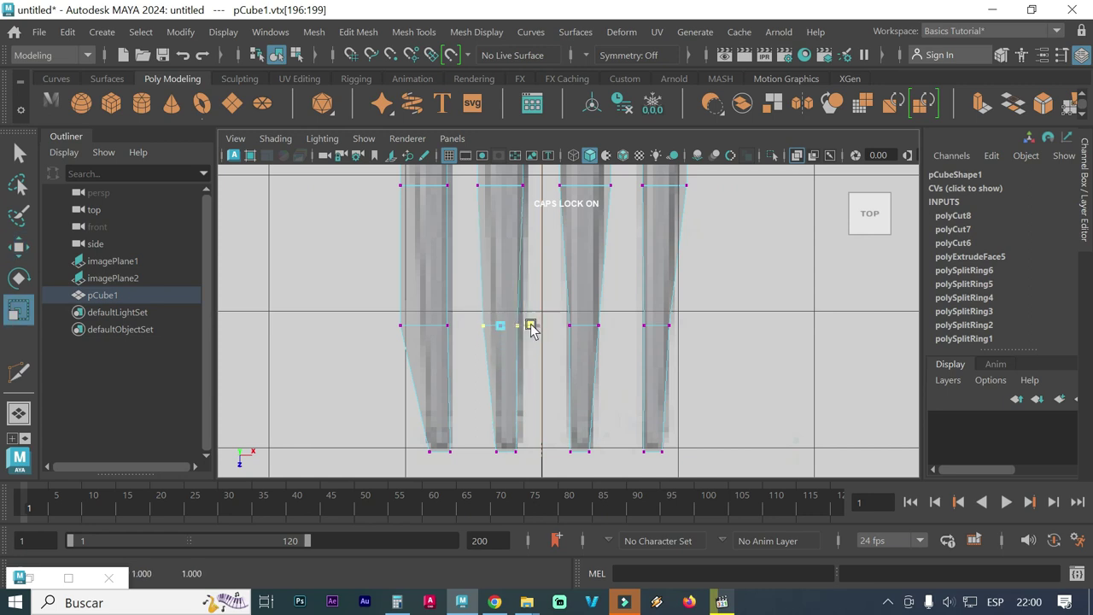
key(w)
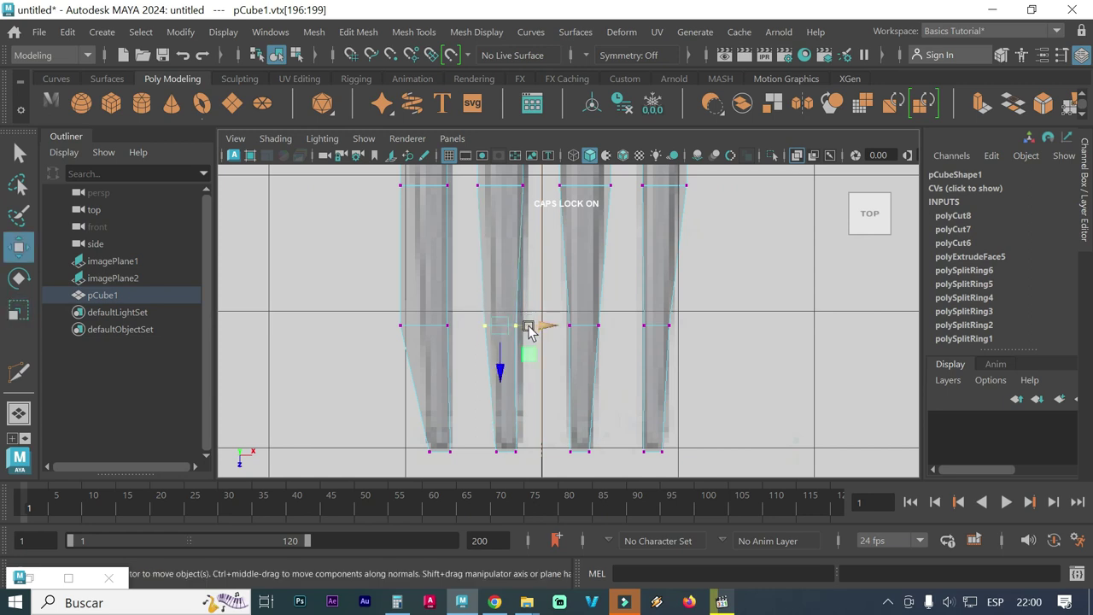
drag(544, 326, 551, 331)
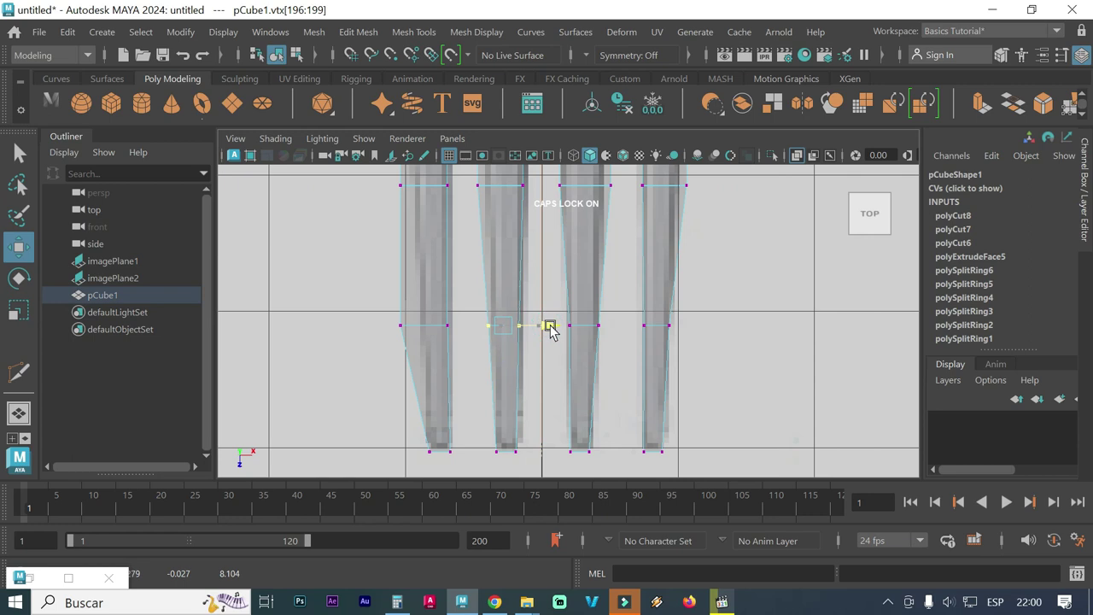
mouse_move(467, 337)
mouse_down()
mouse_move(363, 310)
mouse_move(374, 323)
mouse_up()
key(r)
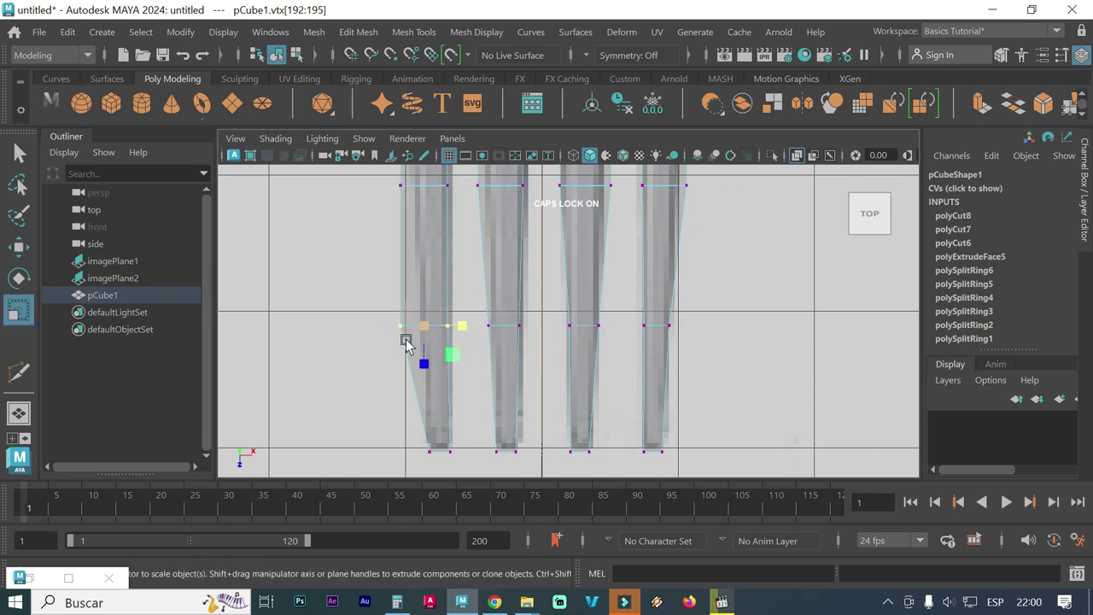
drag(461, 328, 448, 331)
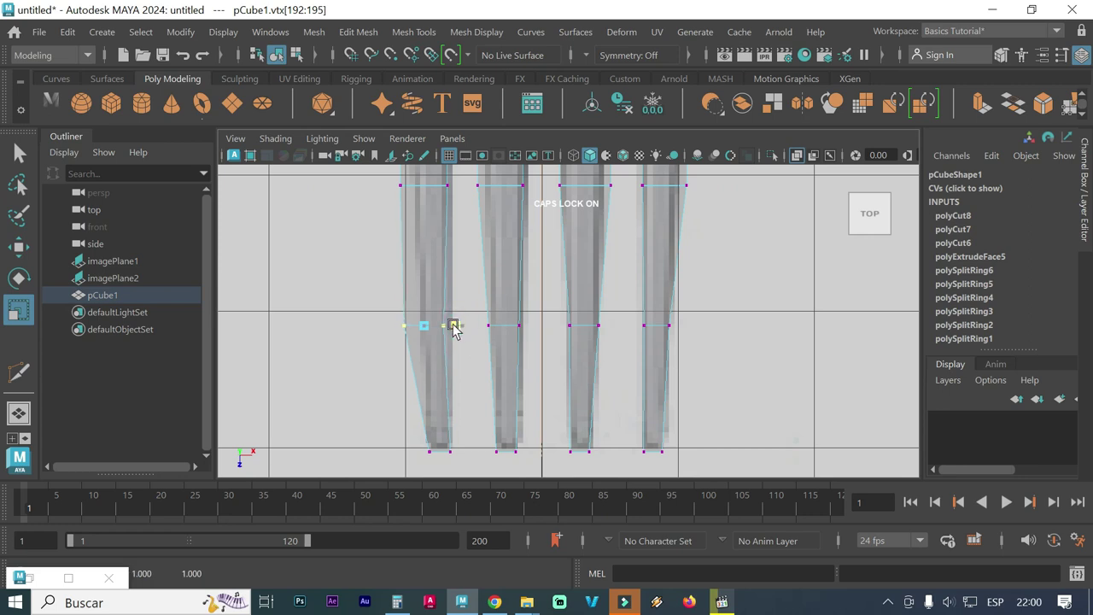
key(w)
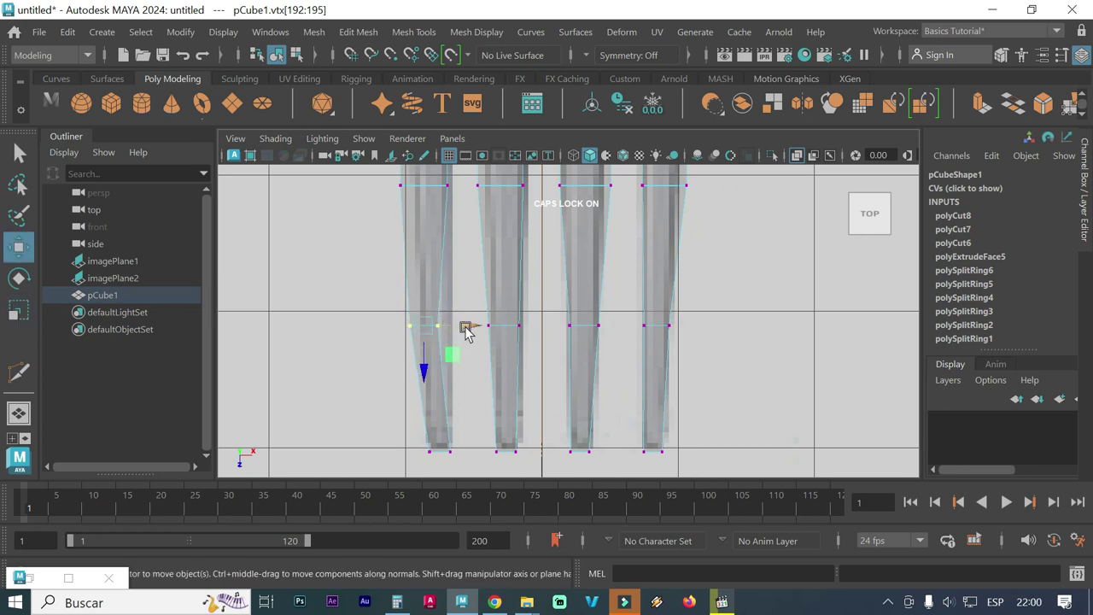
drag(464, 326, 481, 331)
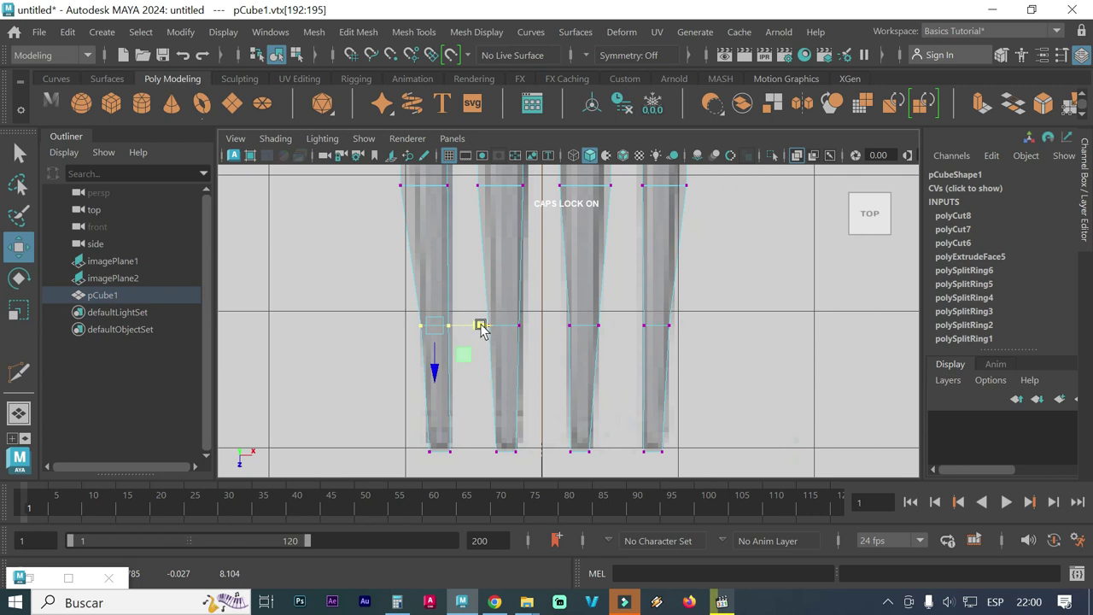
Narrow and reposition the first and second tines' upper vertex rows against the reference
alt+middle_drag(544, 281, 539, 399)
key(ctrl+z)
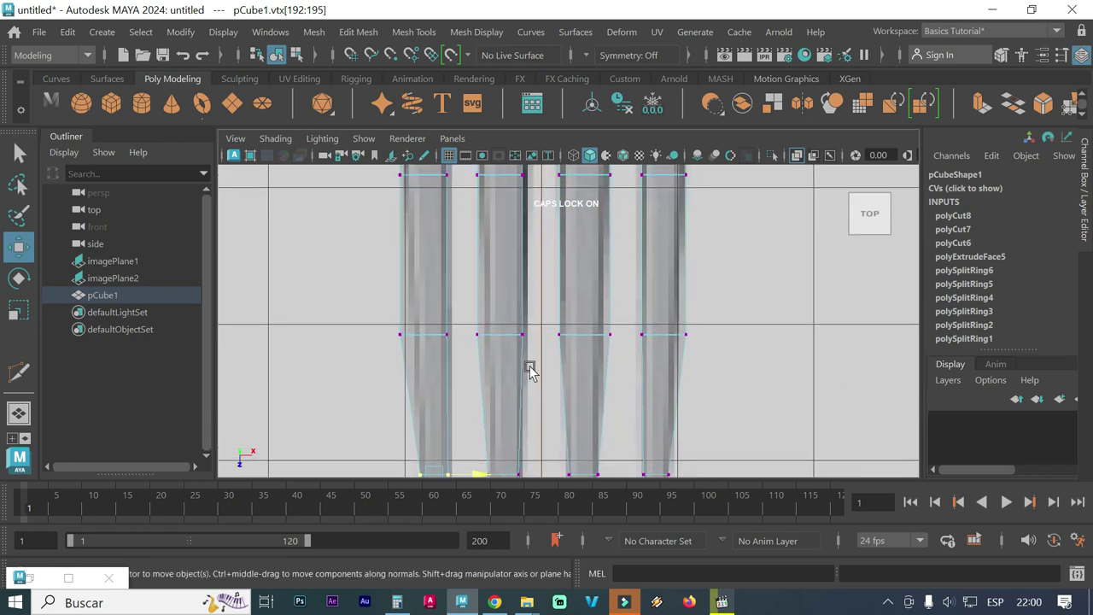
key(ctrl+z)
drag(476, 374, 385, 345)
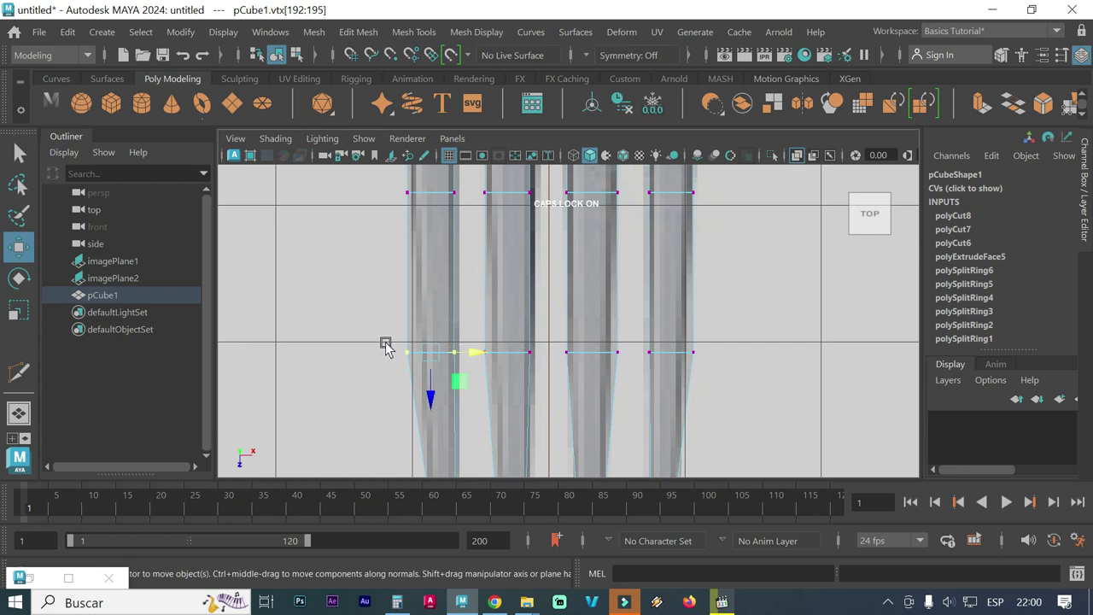
key(r)
mouse_move(459, 357)
mouse_down()
mouse_move(470, 357)
mouse_move(456, 352)
mouse_up()
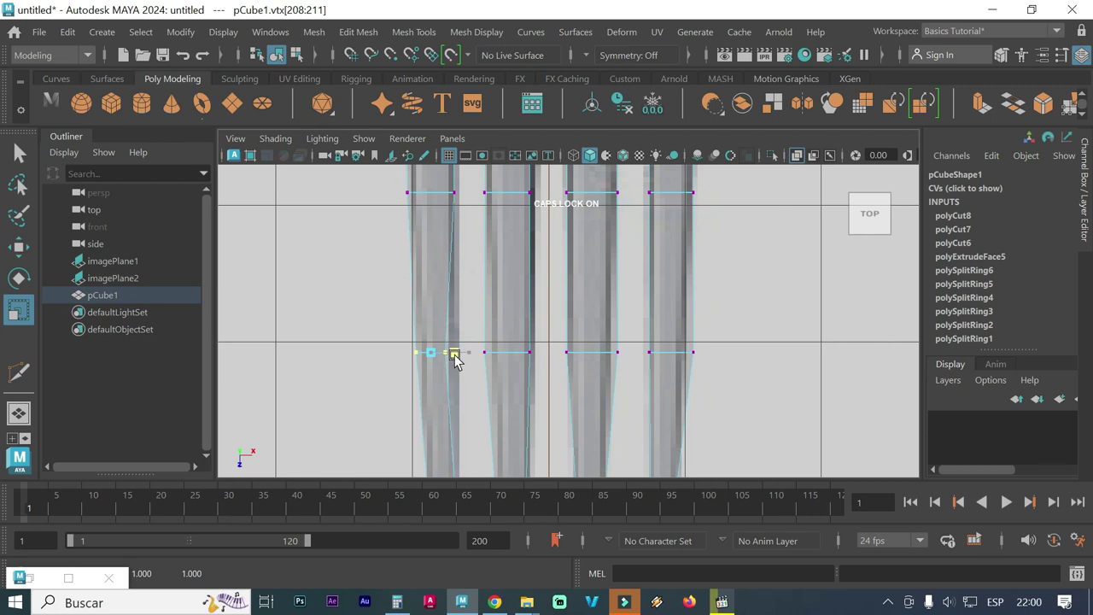
alt+middle_drag(456, 365, 460, 311)
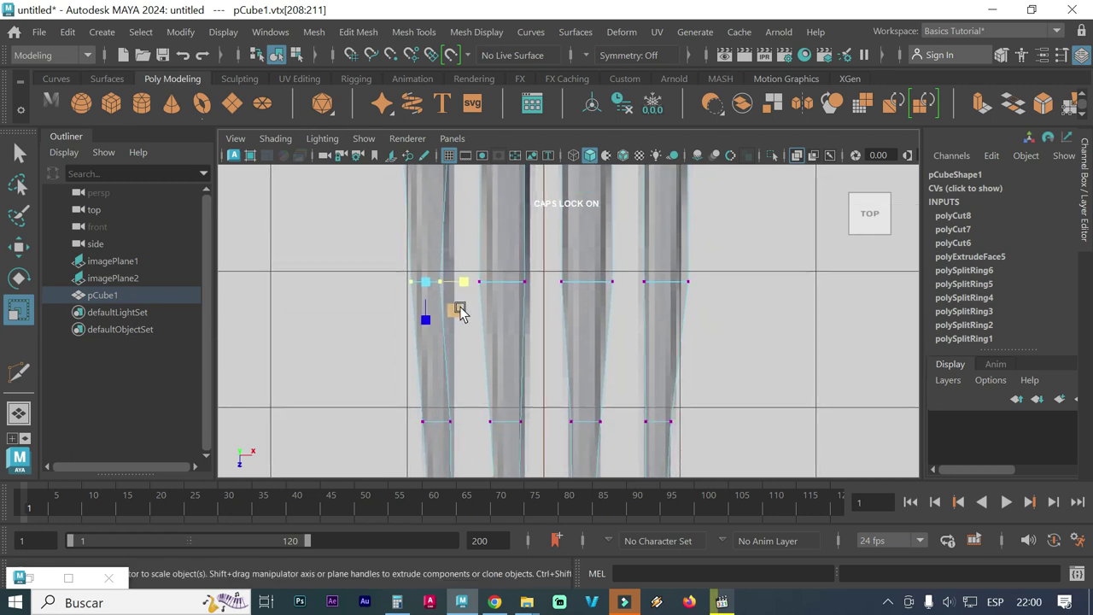
key(w)
drag(469, 288, 479, 253)
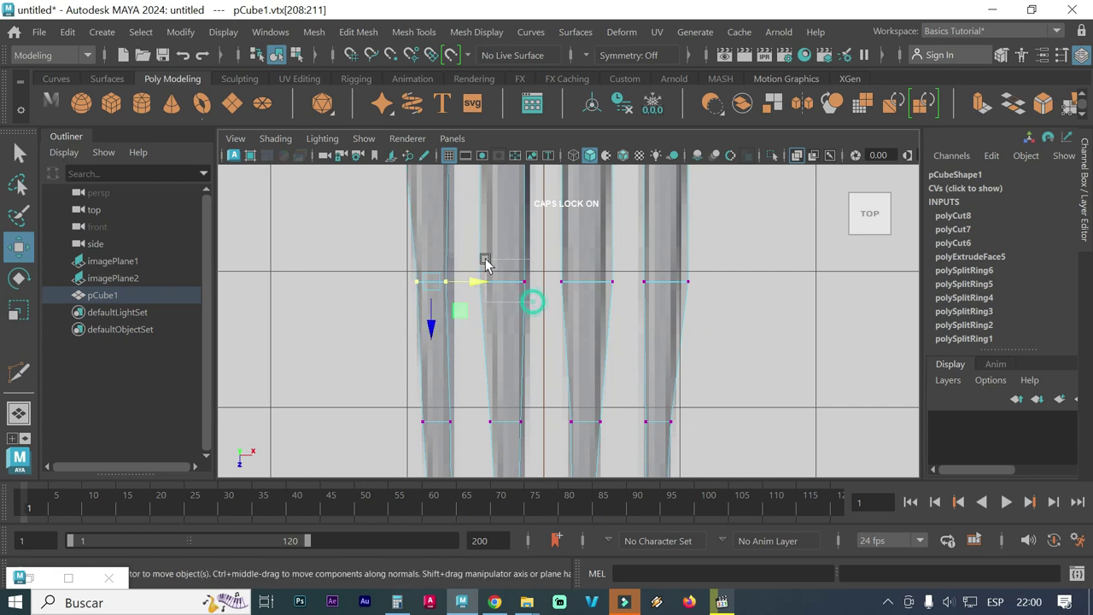
key(r)
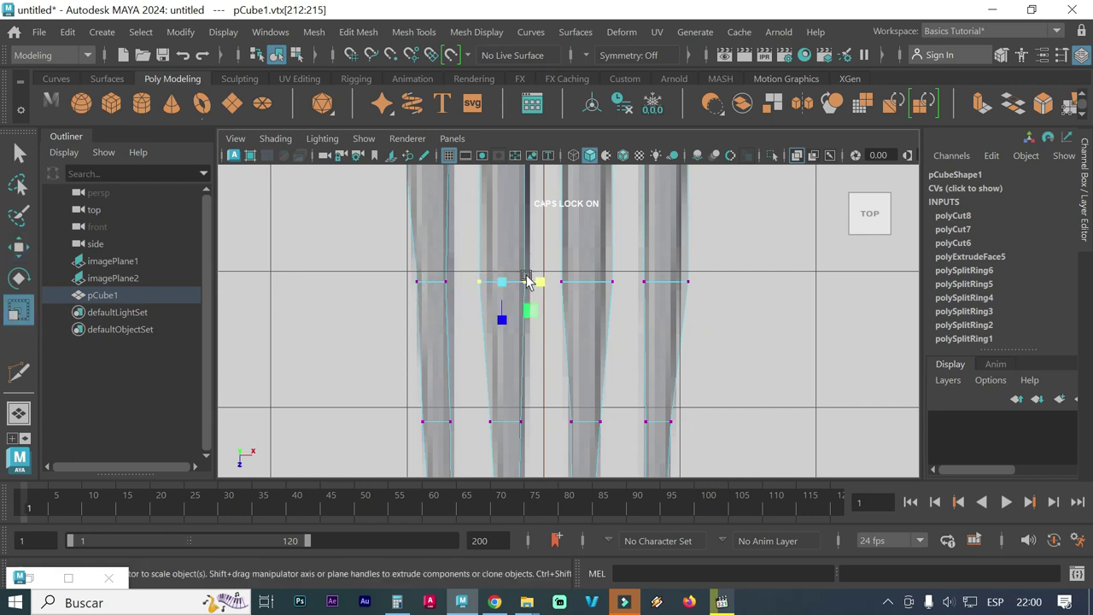
mouse_move(538, 285)
mouse_down()
mouse_move(528, 284)
mouse_move(543, 287)
mouse_up()
key(w)
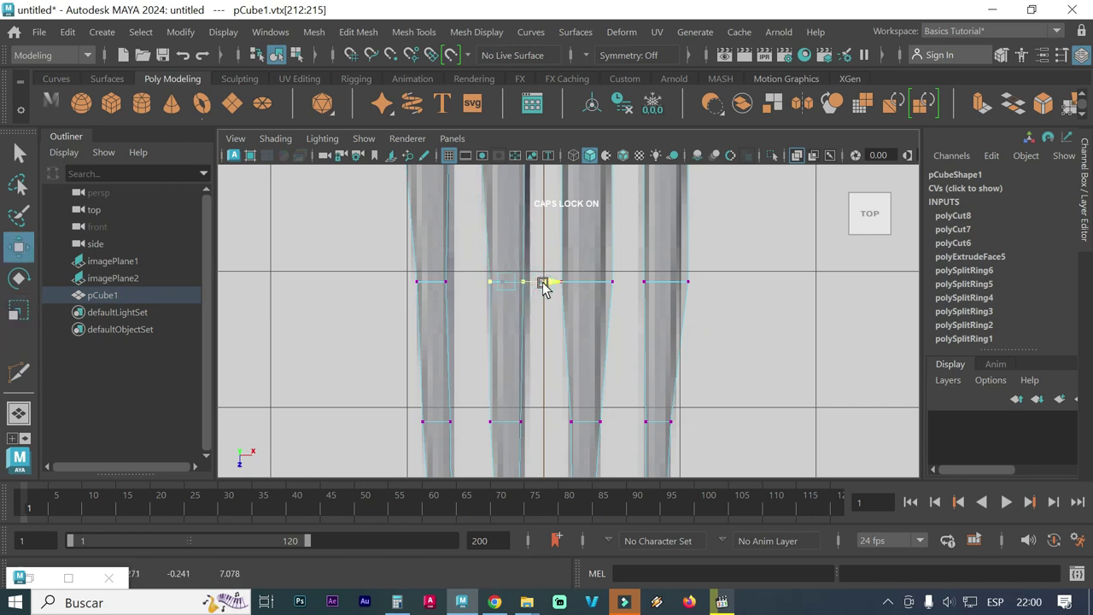
Narrow the third tine's upper vertices and nudge the fourth tine's upper vertices left
drag(622, 304, 559, 250)
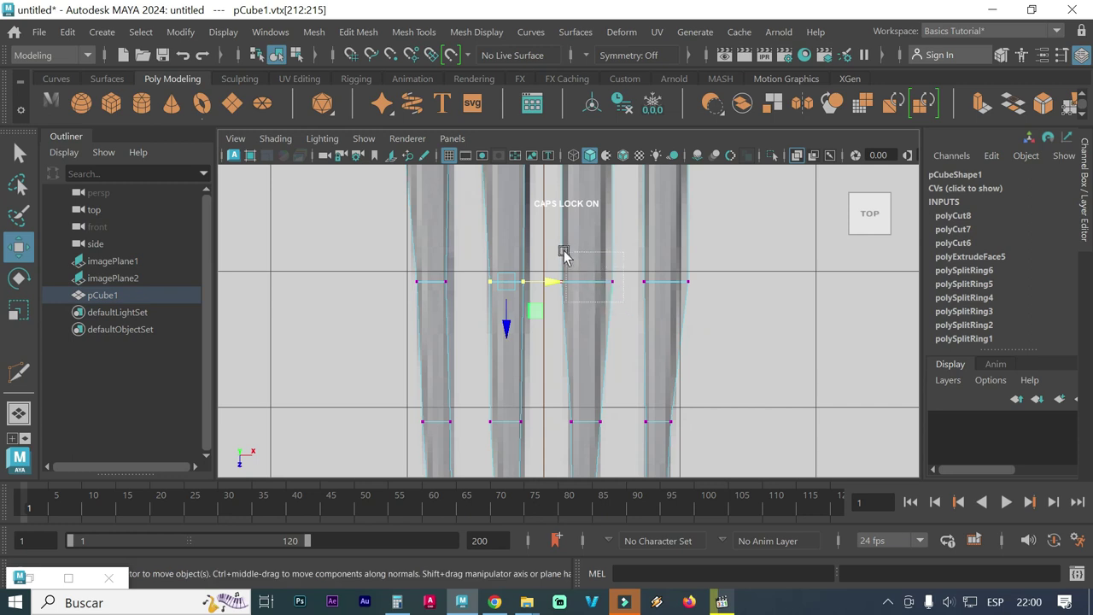
drag(628, 283, 619, 285)
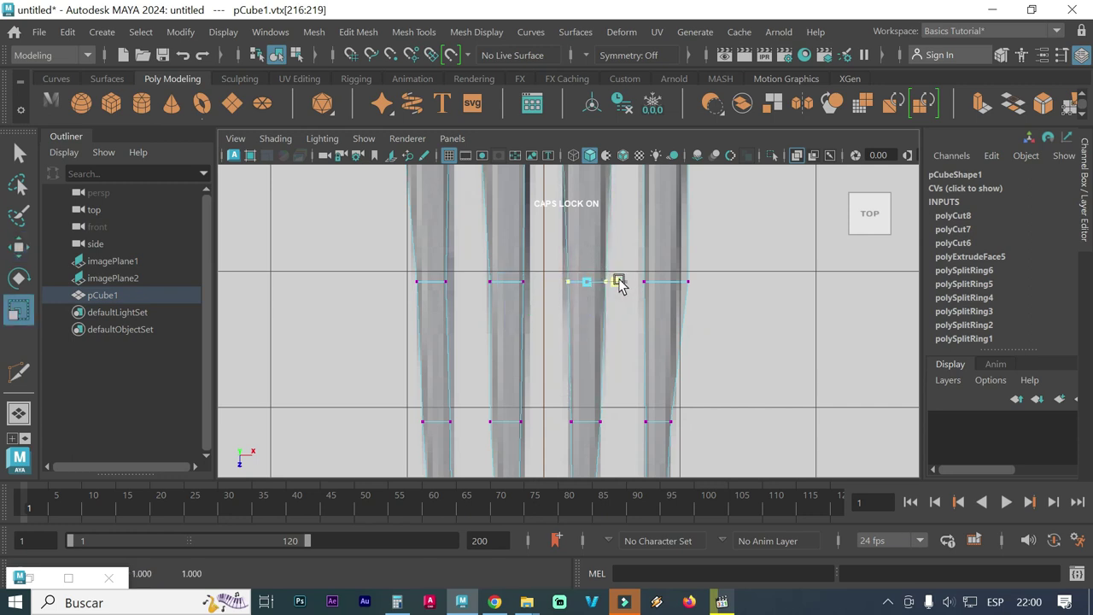
drag(701, 296, 636, 265)
click(702, 285)
key(w)
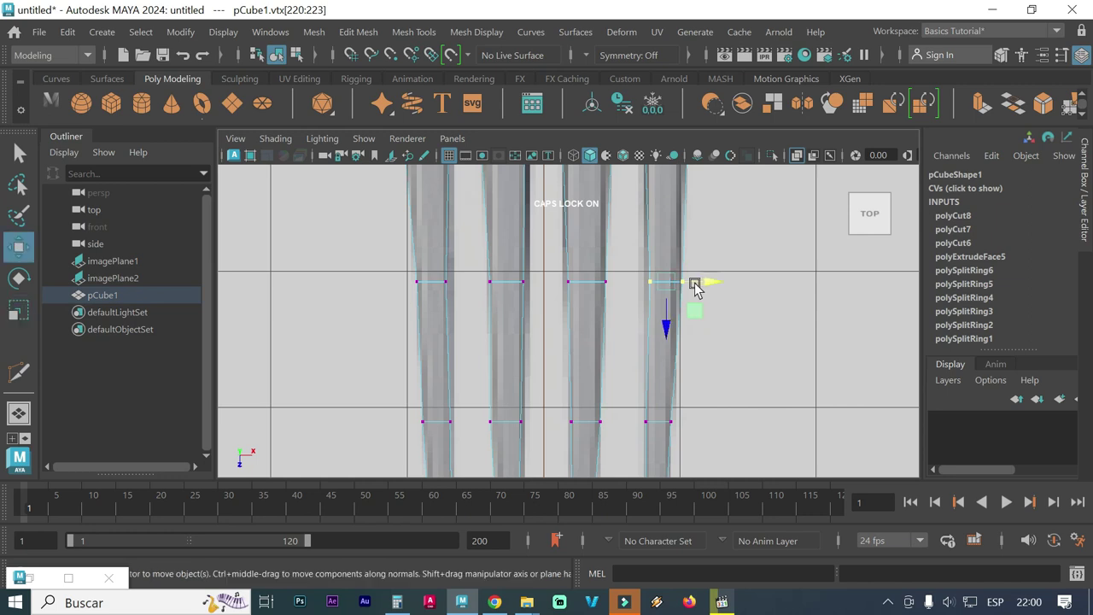
drag(706, 284, 702, 283)
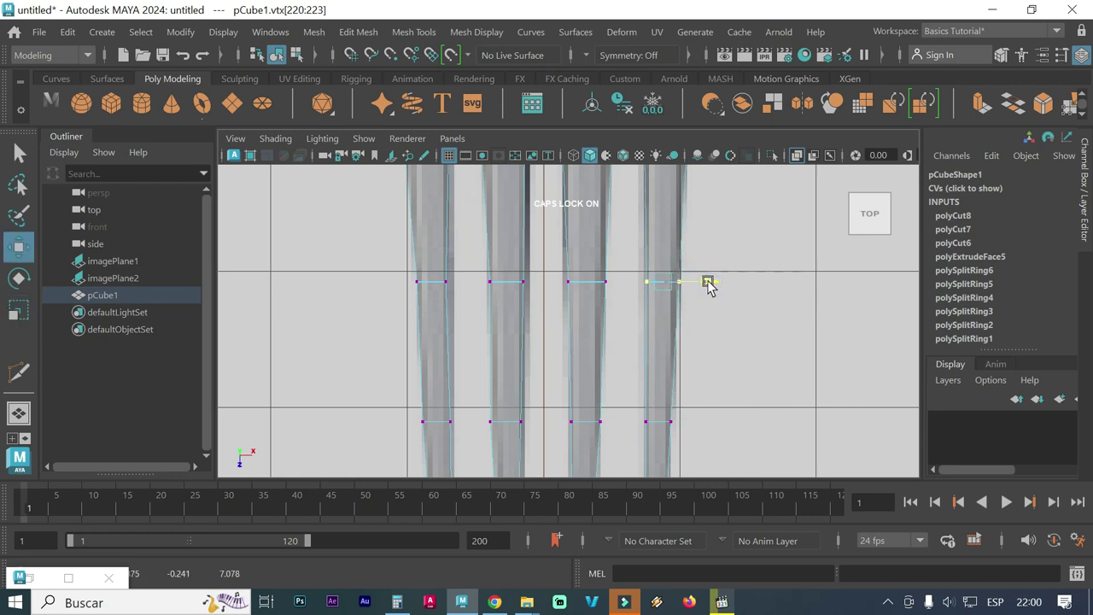
alt+drag(598, 305, 573, 334)
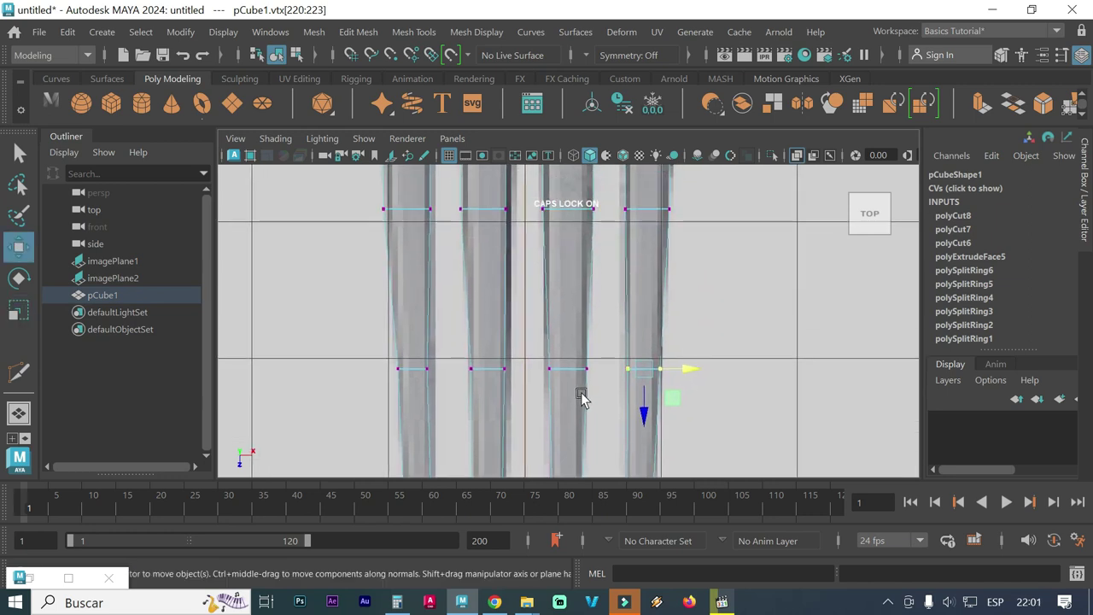
alt+middle_drag(572, 335, 563, 405)
alt+middle_drag(556, 313, 557, 398)
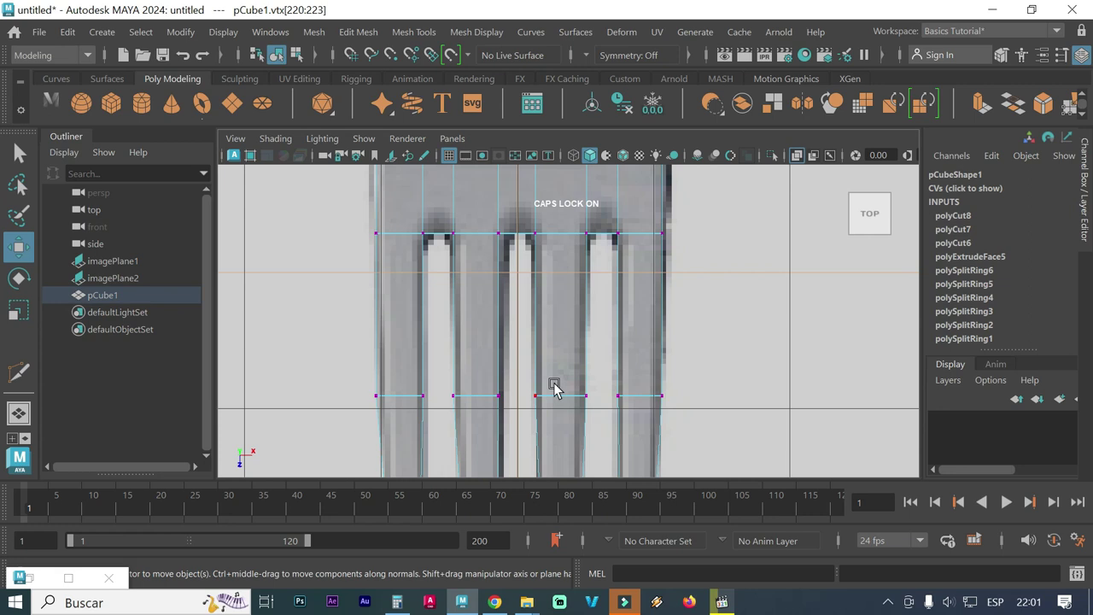
Maximize the perspective view and return the fork to object mode
key(space)
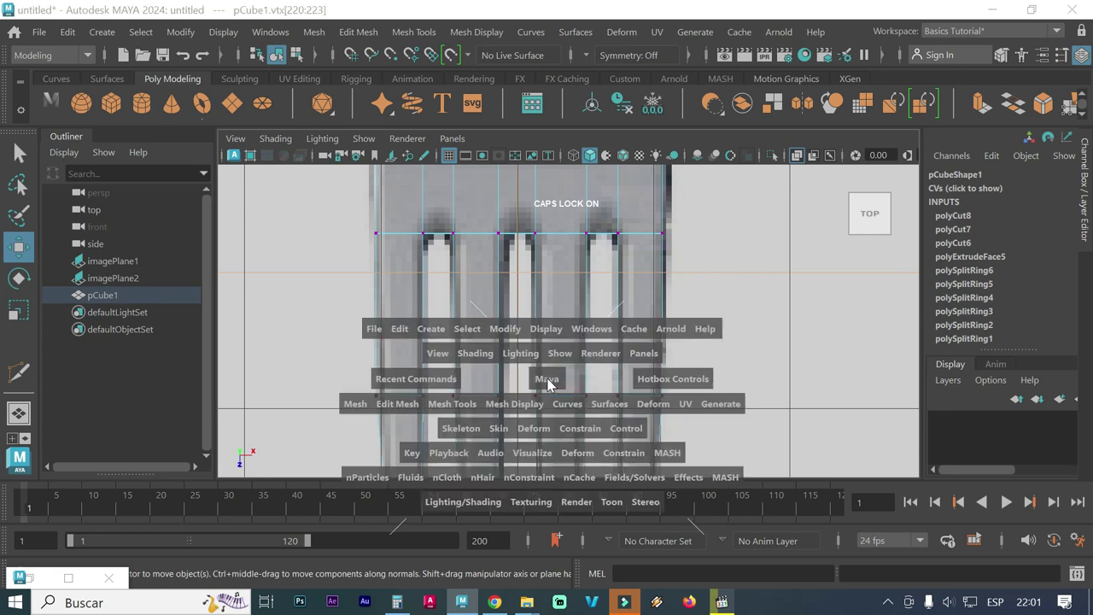
key(space)
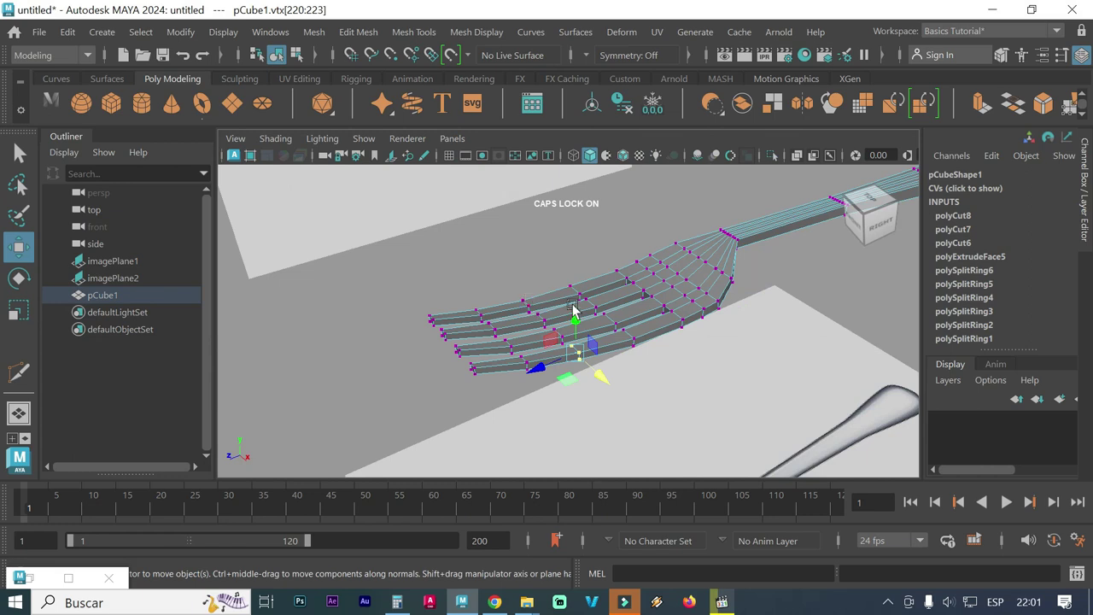
click(12, 157)
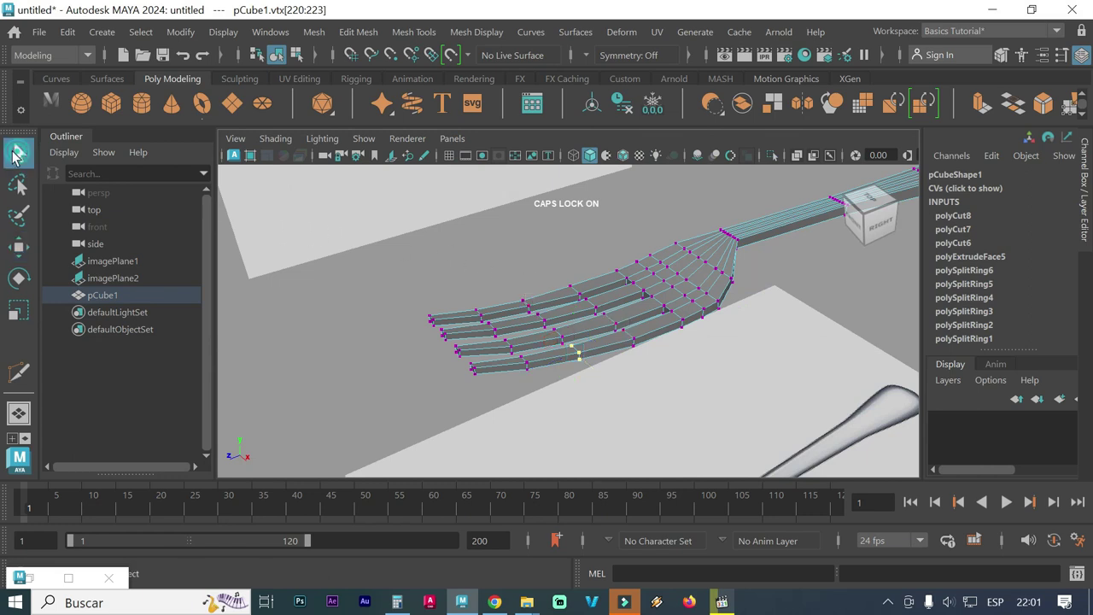
right_drag(685, 267, 724, 81)
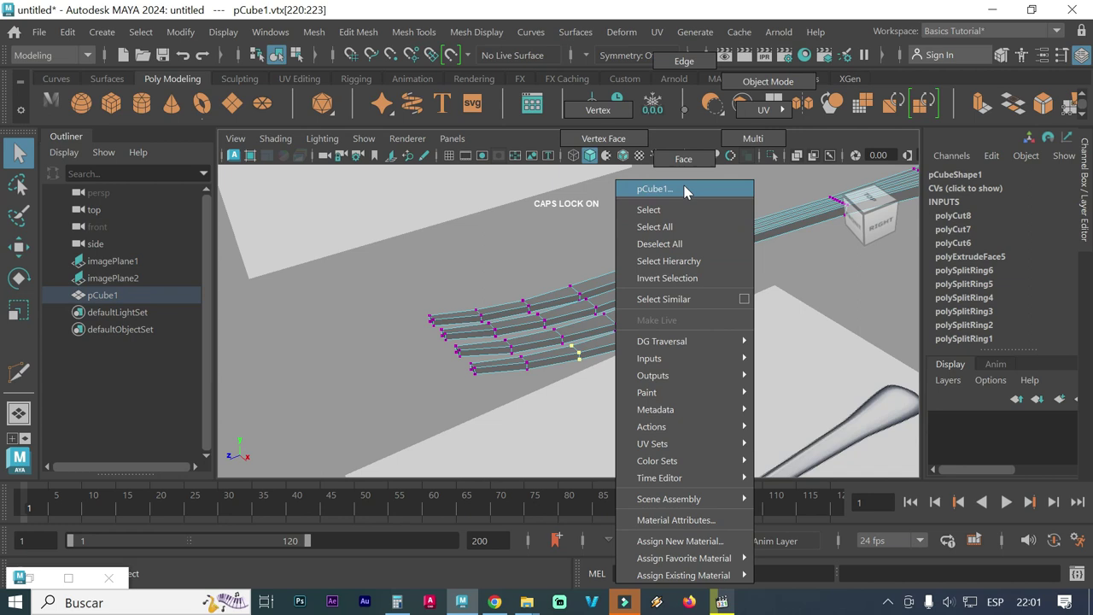
click(751, 77)
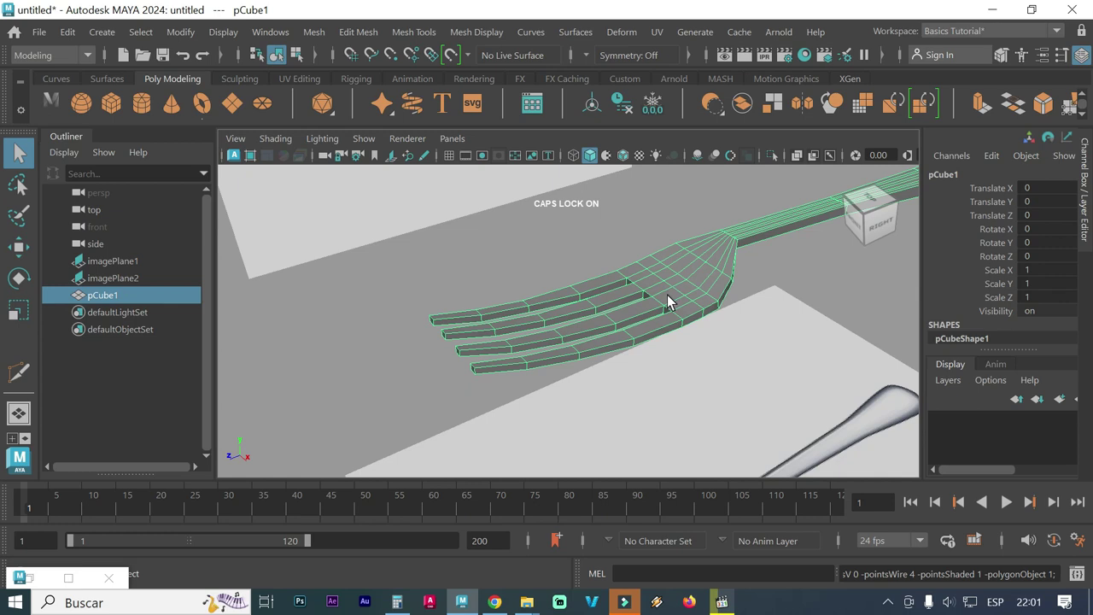
Smooth-preview the fork with 3 and orbit around the tapered tines
key(3)
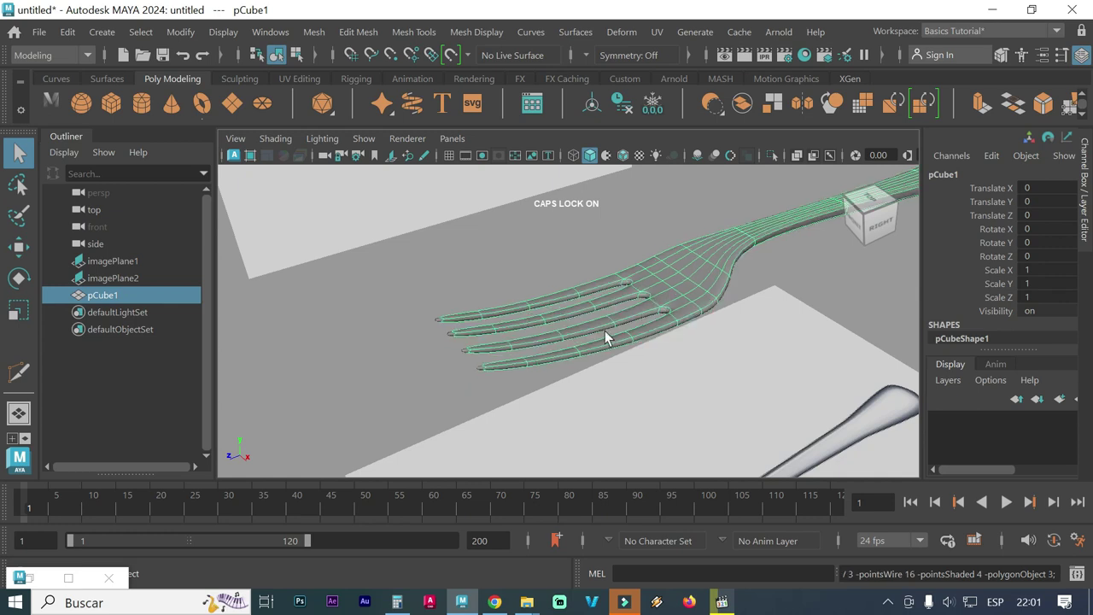
scroll(483, 372, up, 3)
scroll(453, 395, up, 3)
scroll(470, 380, up, 3)
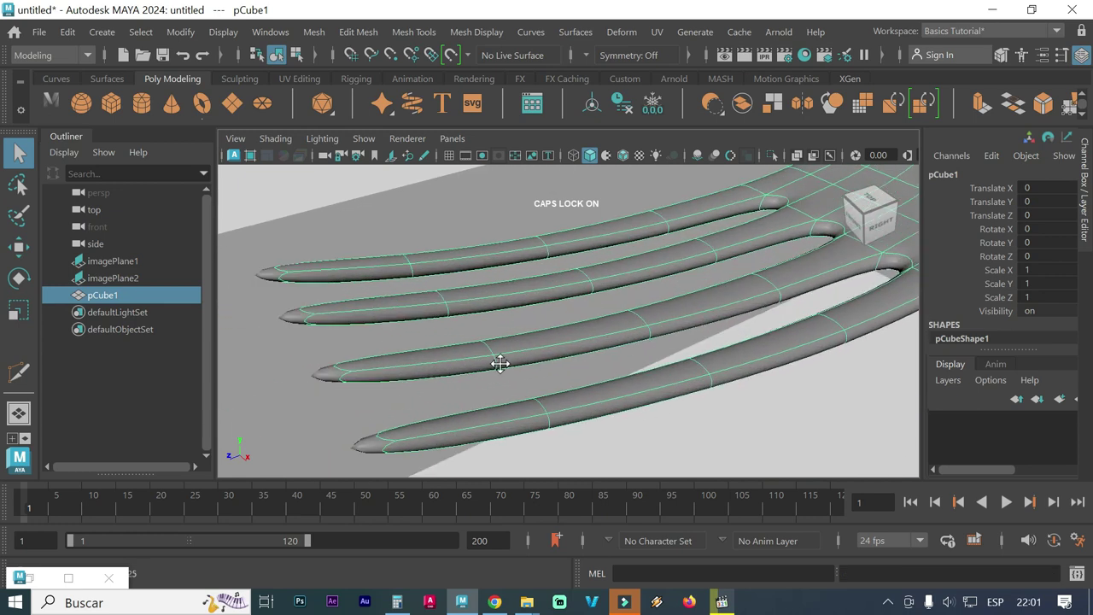
alt+middle_drag(499, 364, 444, 364)
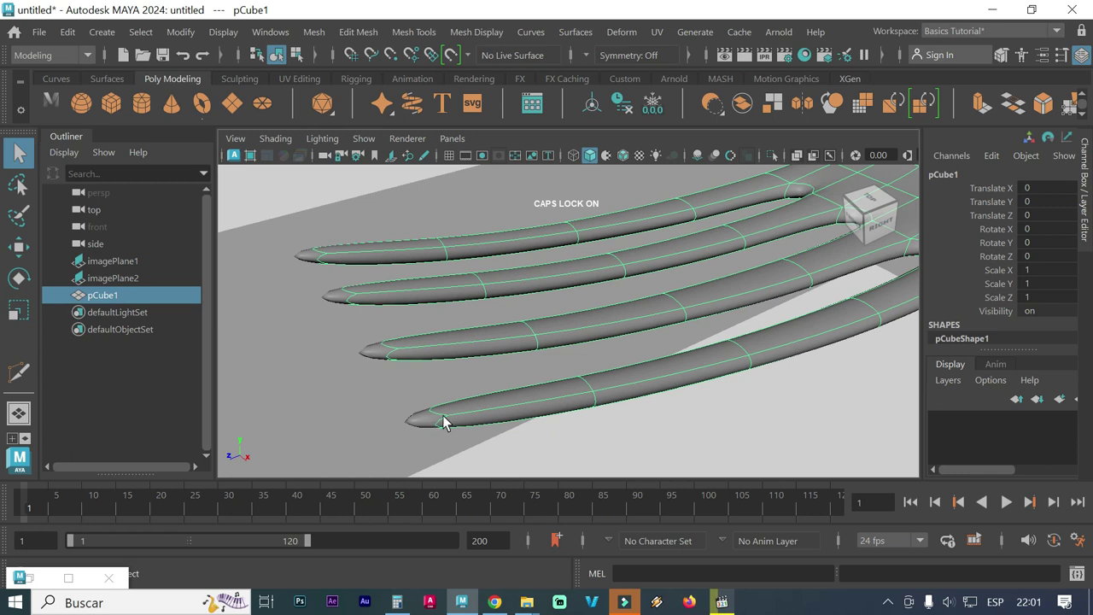
mouse_move(609, 346)
alt+mouse_down()
mouse_move(589, 334)
mouse_move(597, 338)
mouse_move(547, 339)
alt+mouse_up()
click(597, 337)
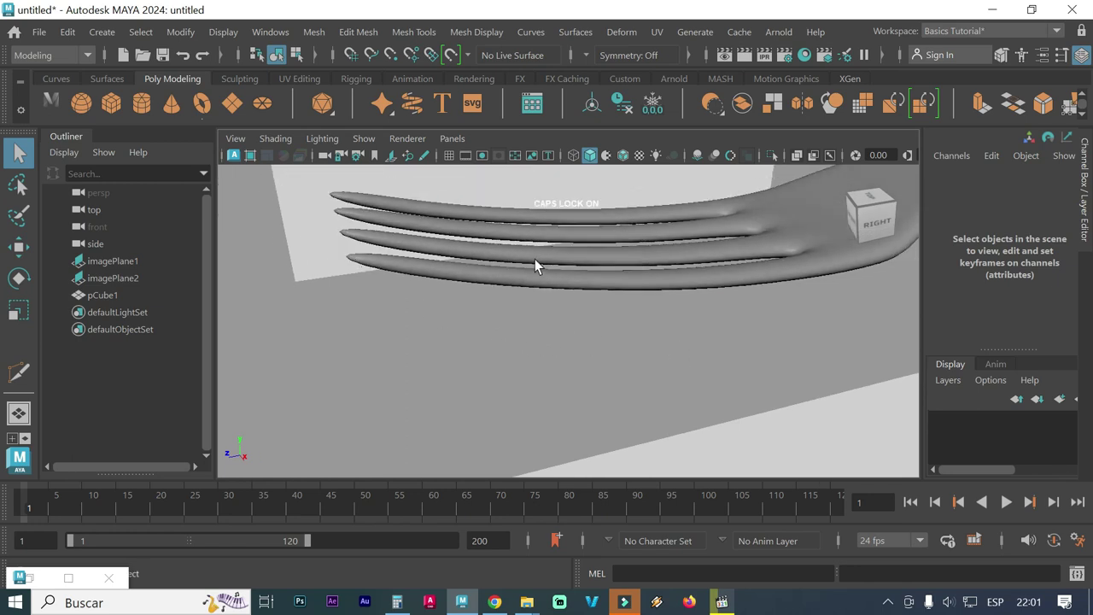
alt+drag(494, 278, 515, 287)
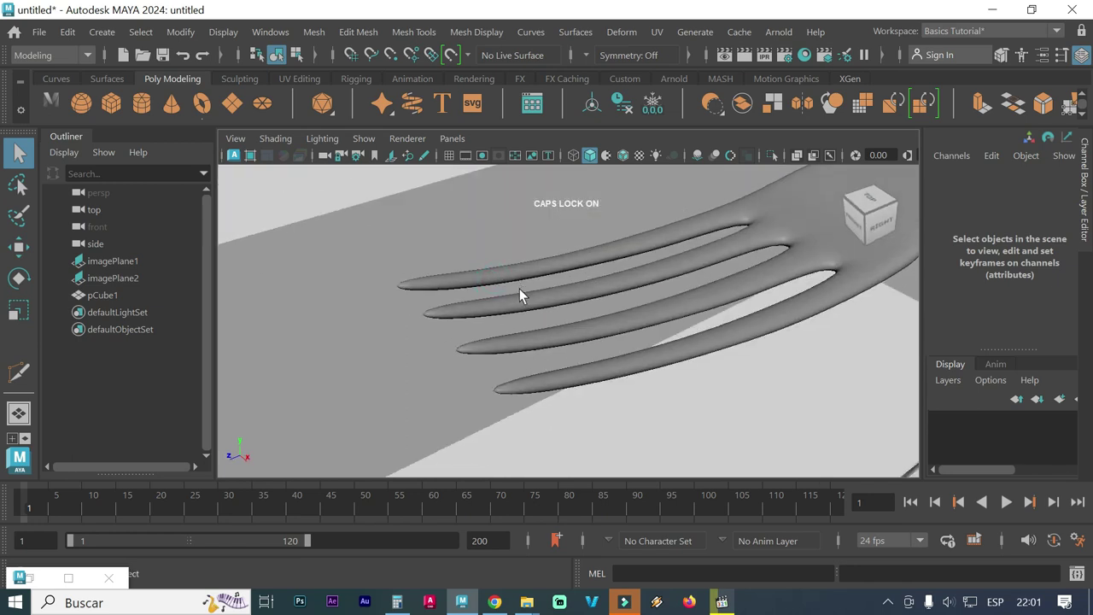
Check the smoothed tine tips in the maximized top view
mouse_move(870, 214)
key(space)
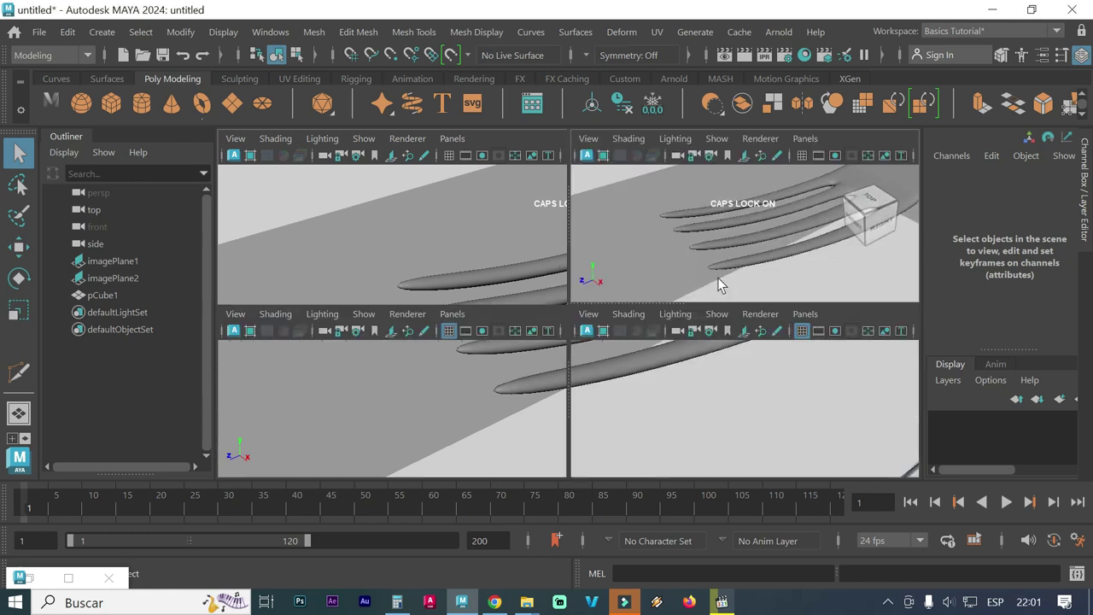
key(space)
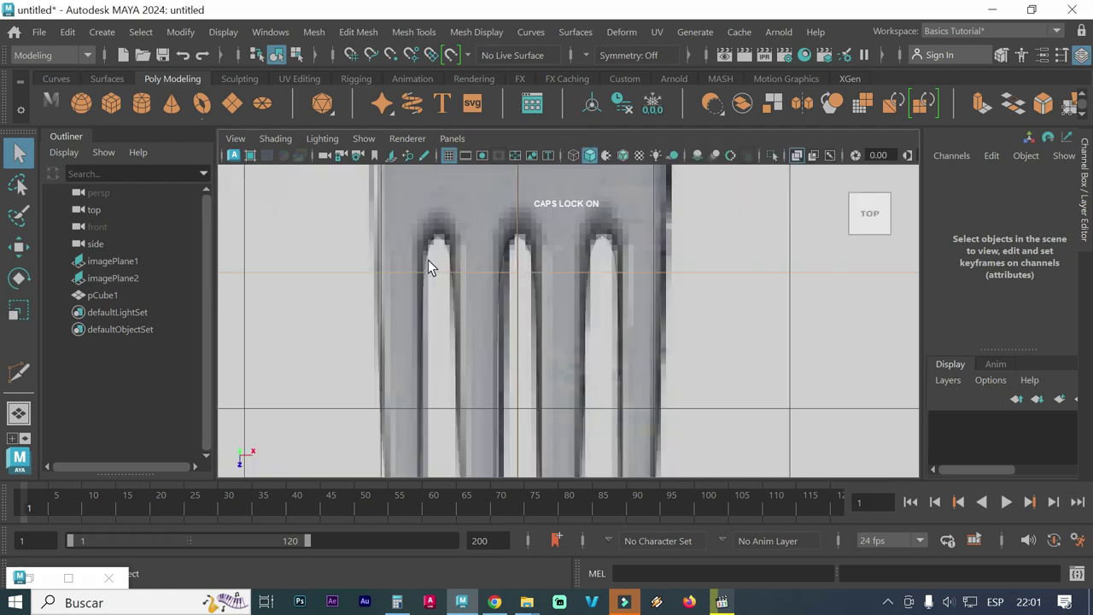
scroll(443, 283, down, 5)
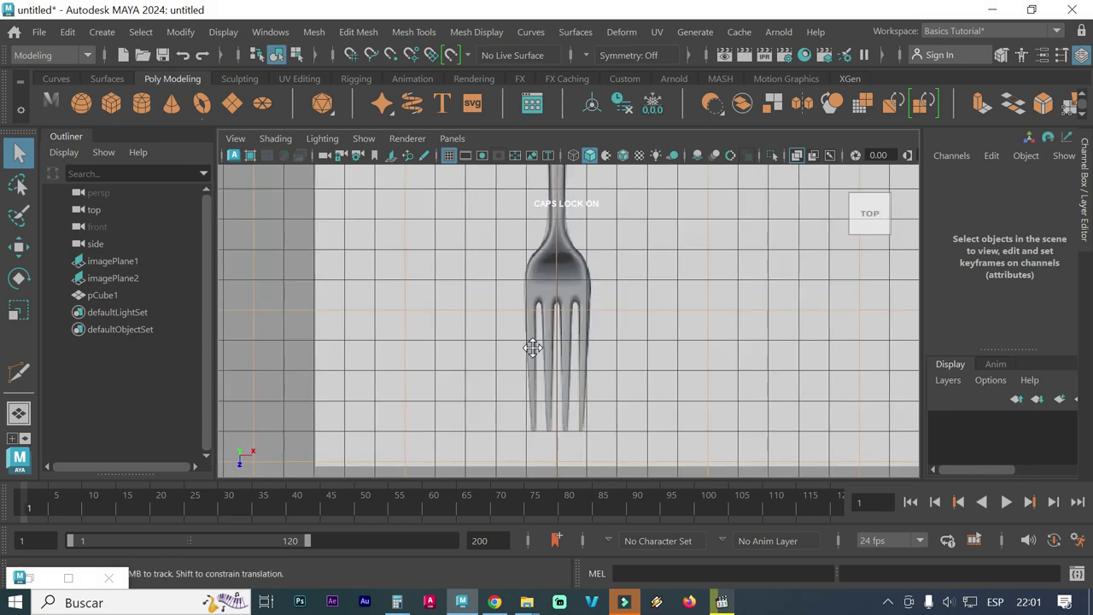
alt+middle_drag(539, 418, 543, 349)
scroll(544, 360, up, 5)
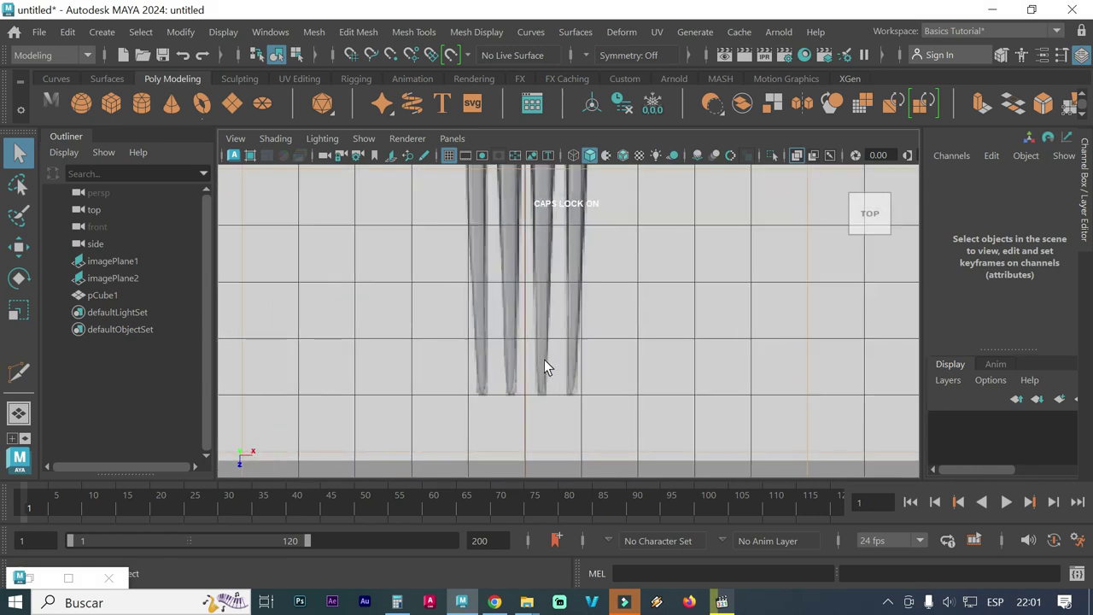
scroll(543, 388, up, 3)
Back in perspective, select the fork and return it to low-poly display with 1
key(space)
key(space)
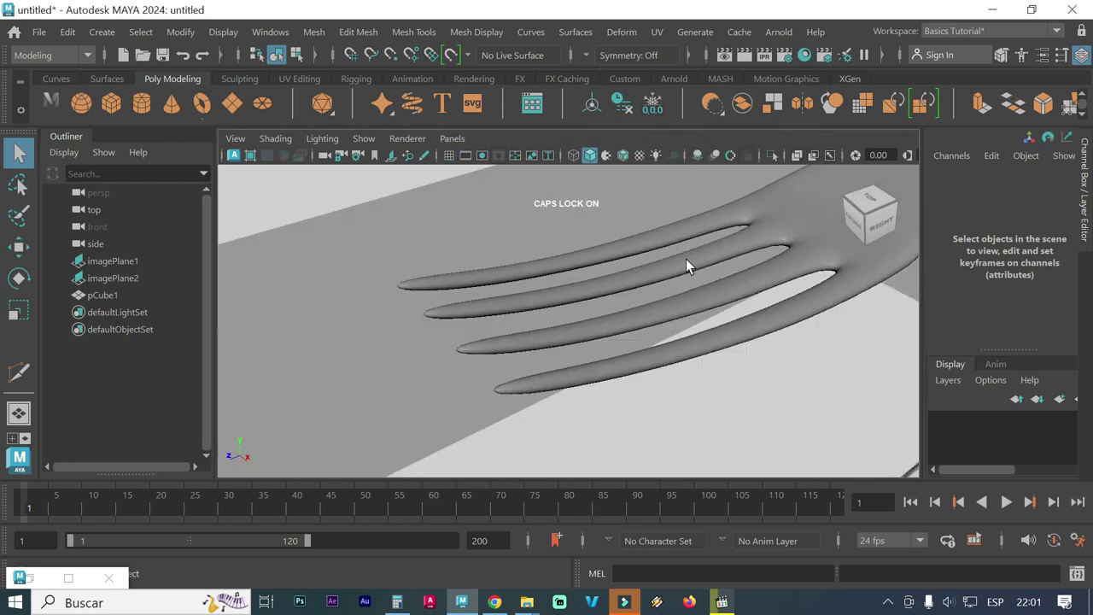
click(698, 258)
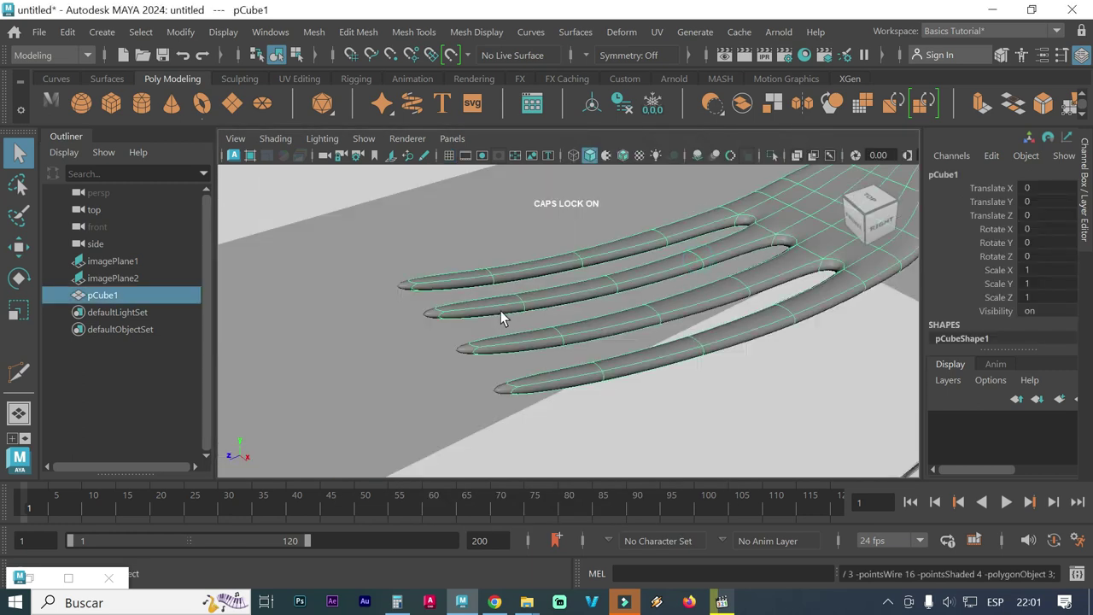
key(1)
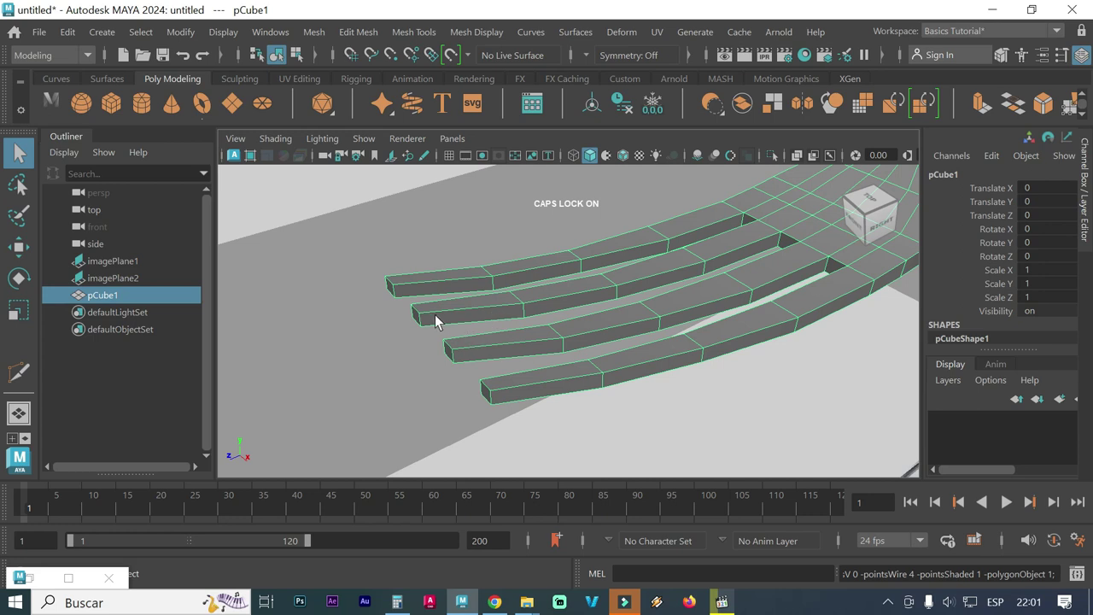
right_click(435, 320)
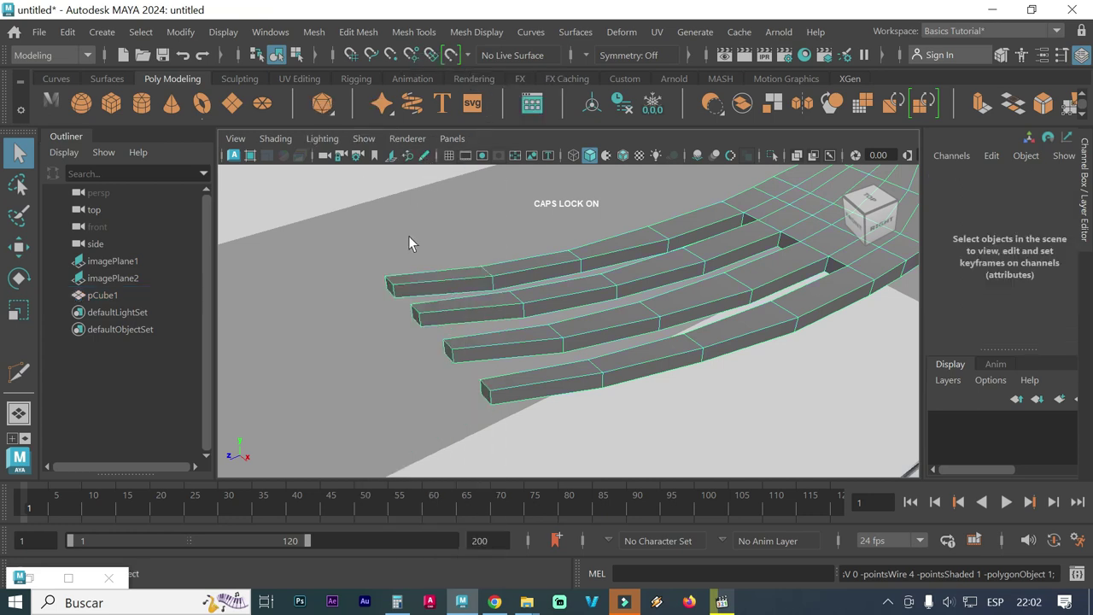
Select the faces at the tine tips and apply a Bevel to them
click(389, 291)
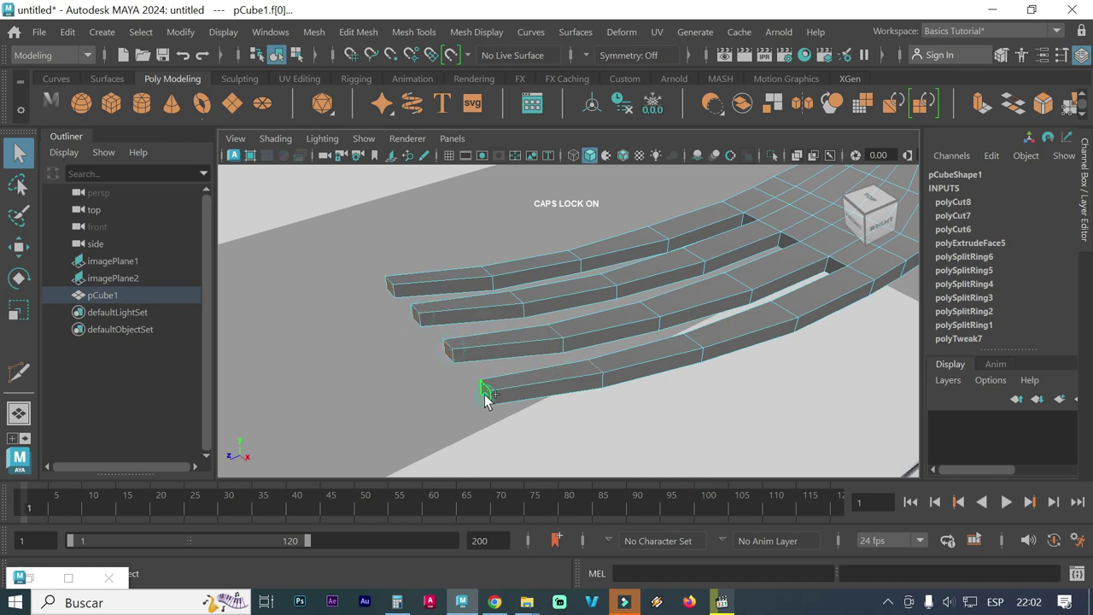
scroll(398, 328, up, 3)
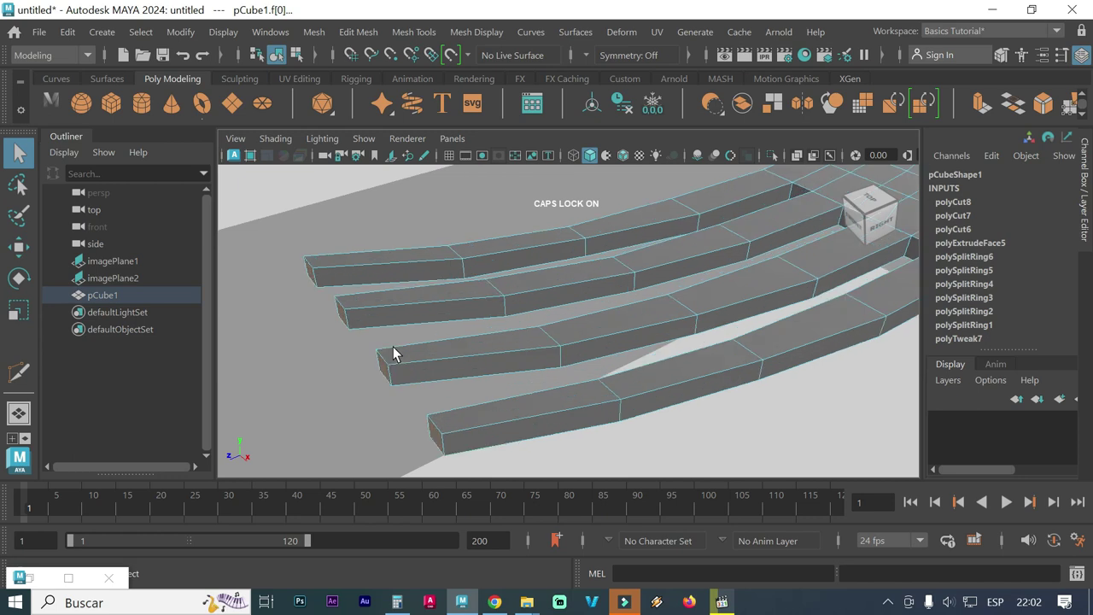
alt+middle_drag(384, 357, 429, 341)
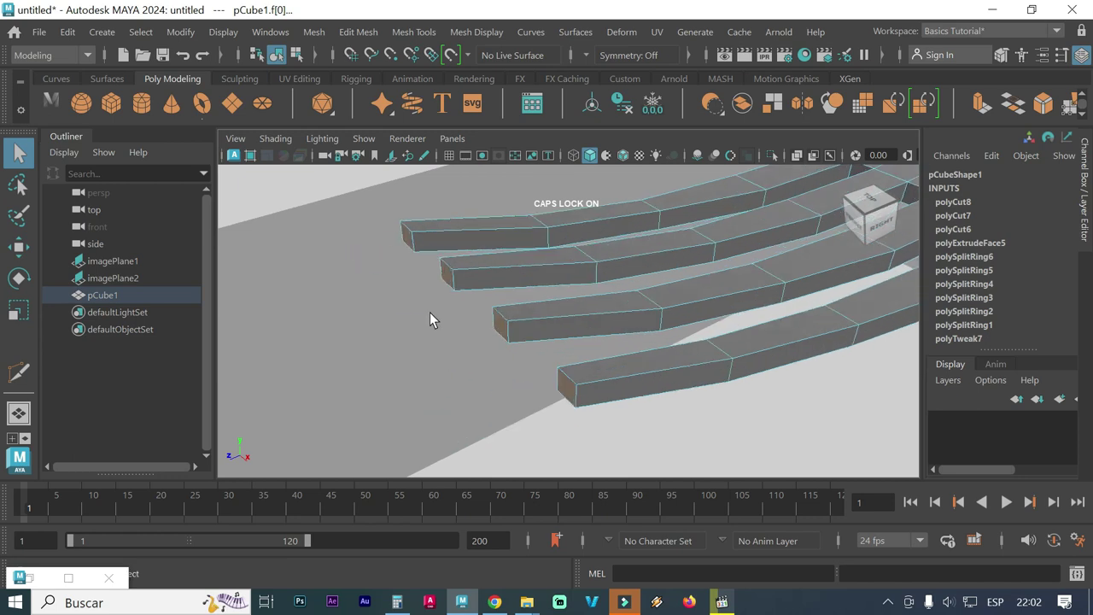
click(422, 39)
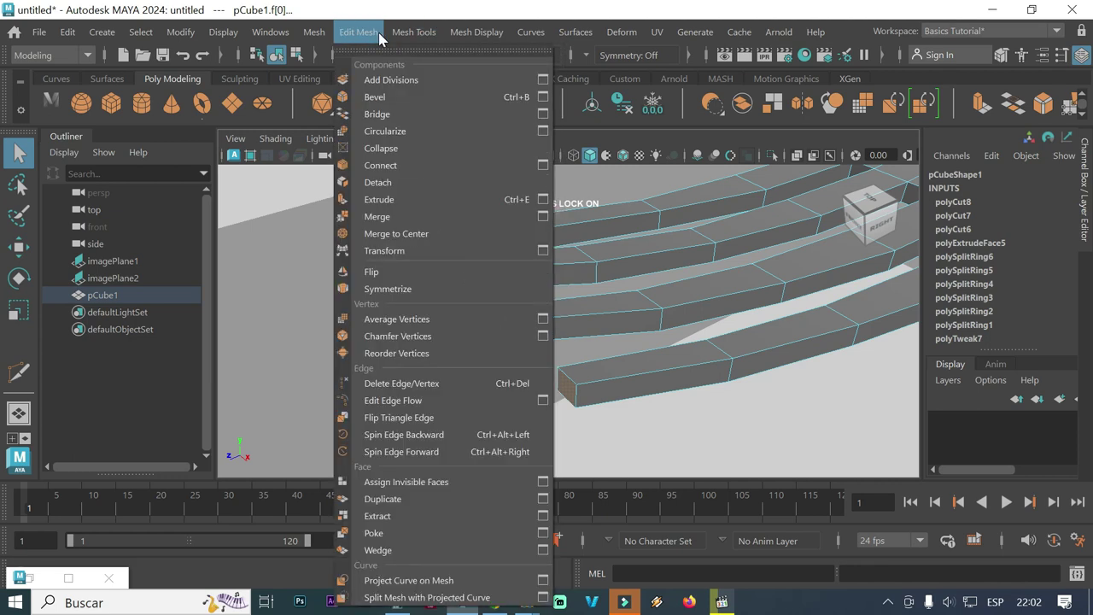
click(390, 98)
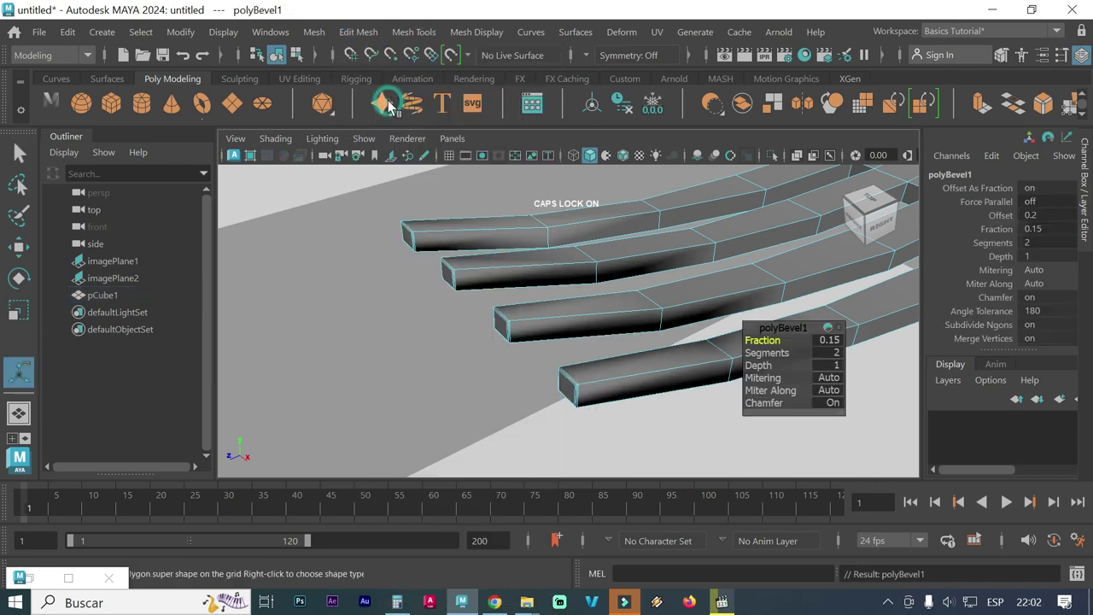
scroll(513, 329, up, 1)
scroll(529, 335, up, 1)
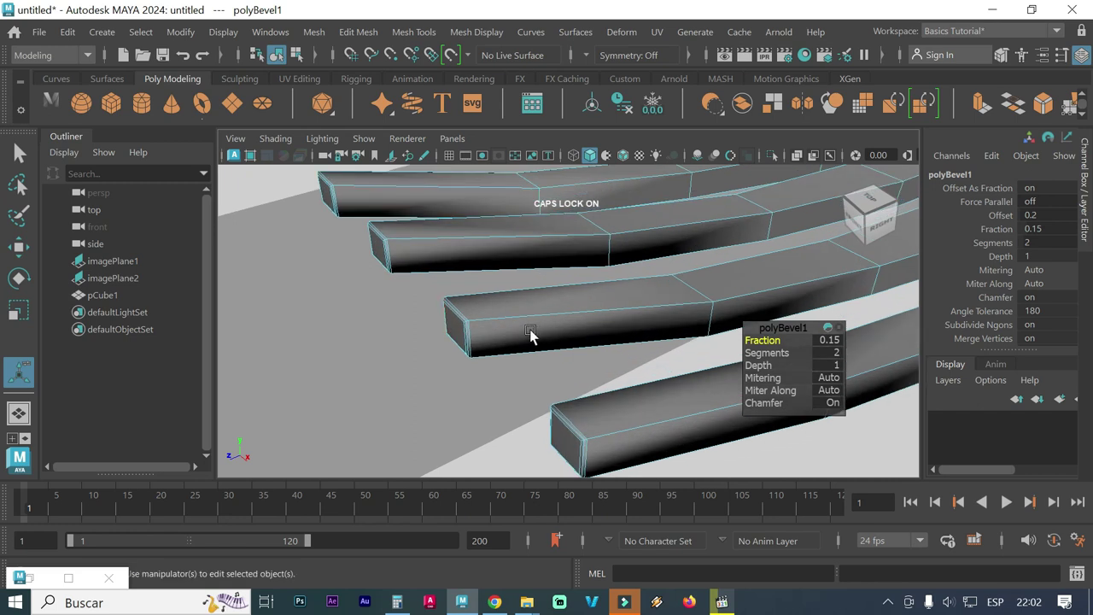
scroll(530, 334, up, 3)
scroll(477, 330, down, 2)
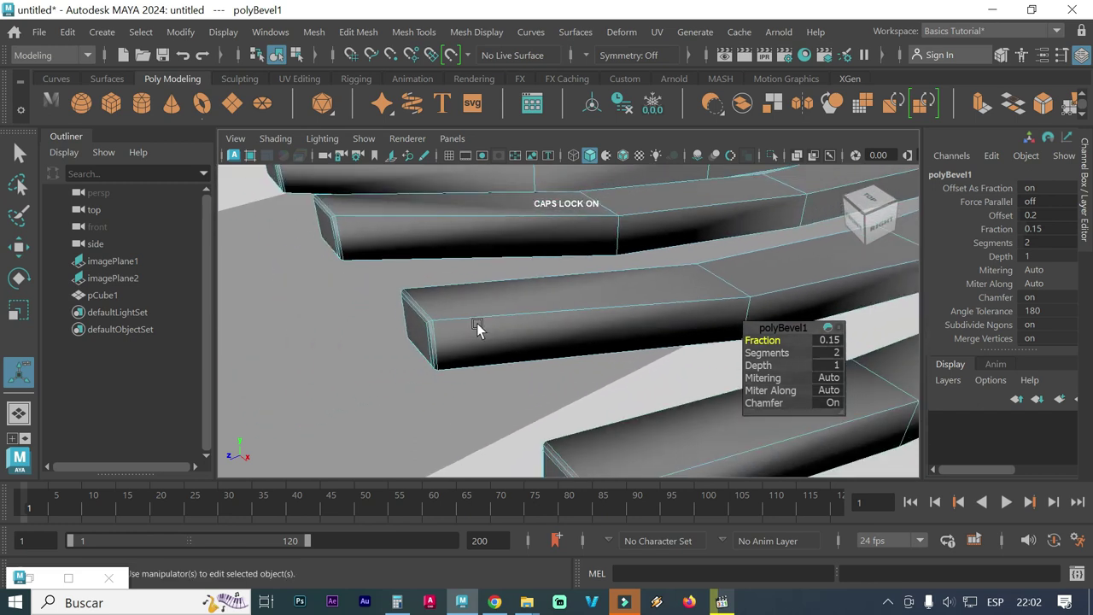
Set the bevel Fraction to 0.6 and Segments to 3, then inspect the tines
click(830, 341)
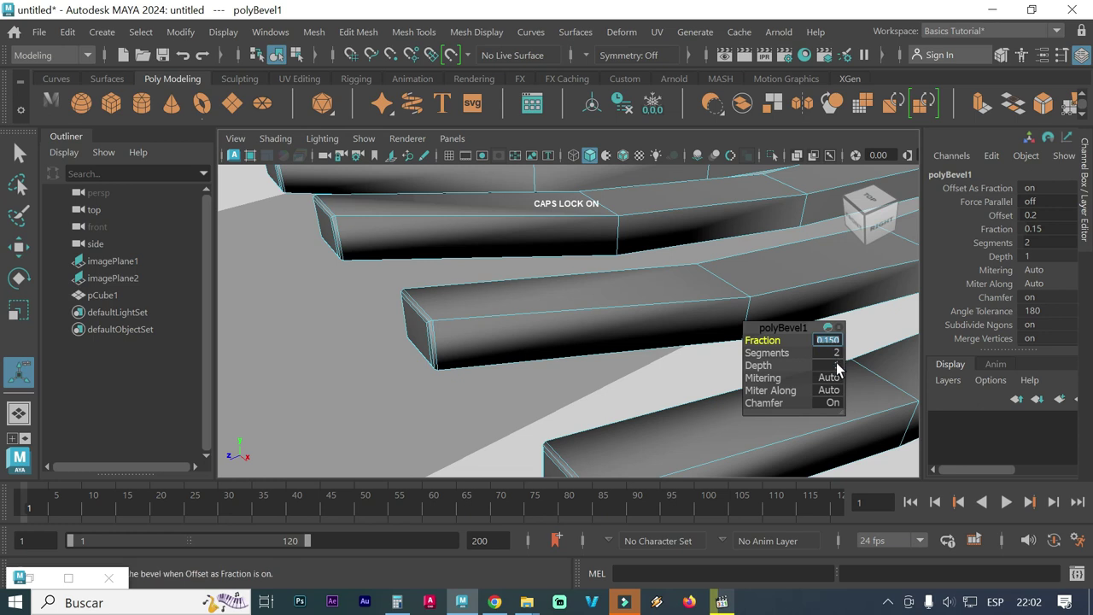
key(Return)
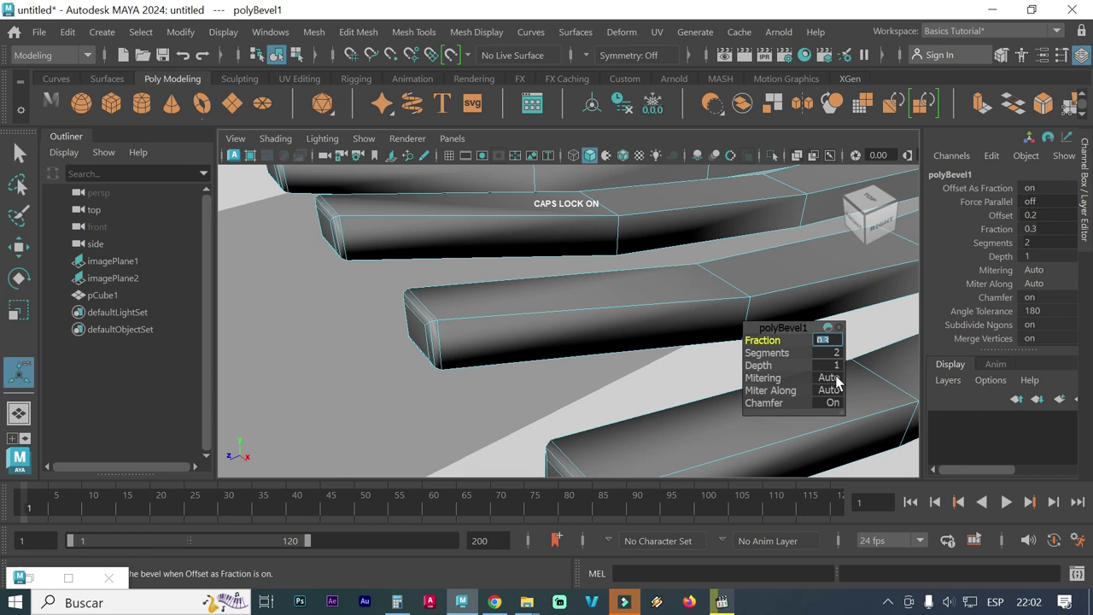
key(Return)
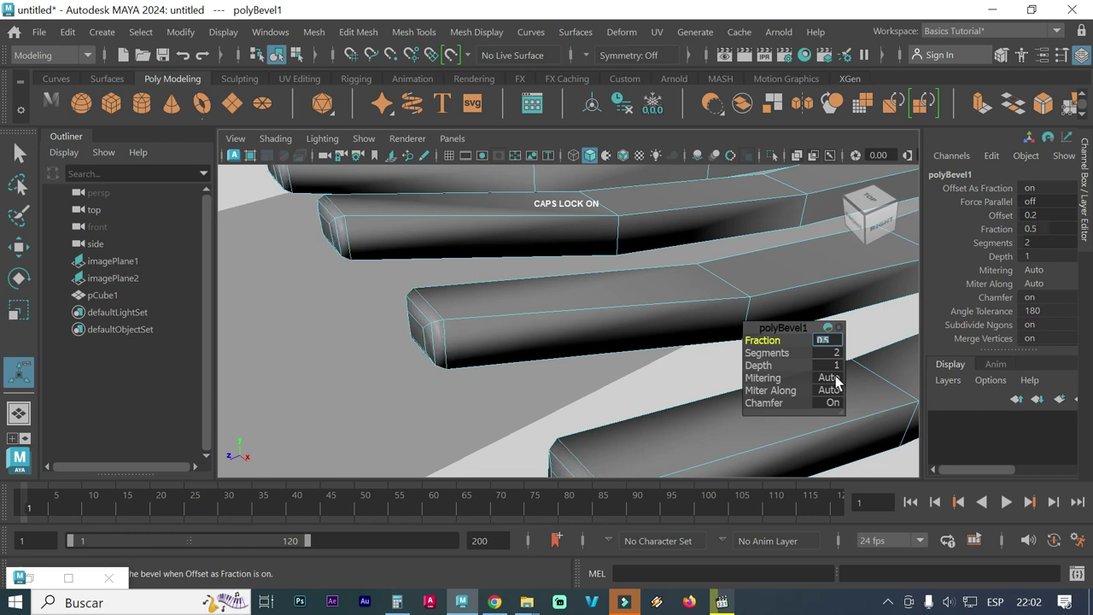
text(0.6)
key(Return)
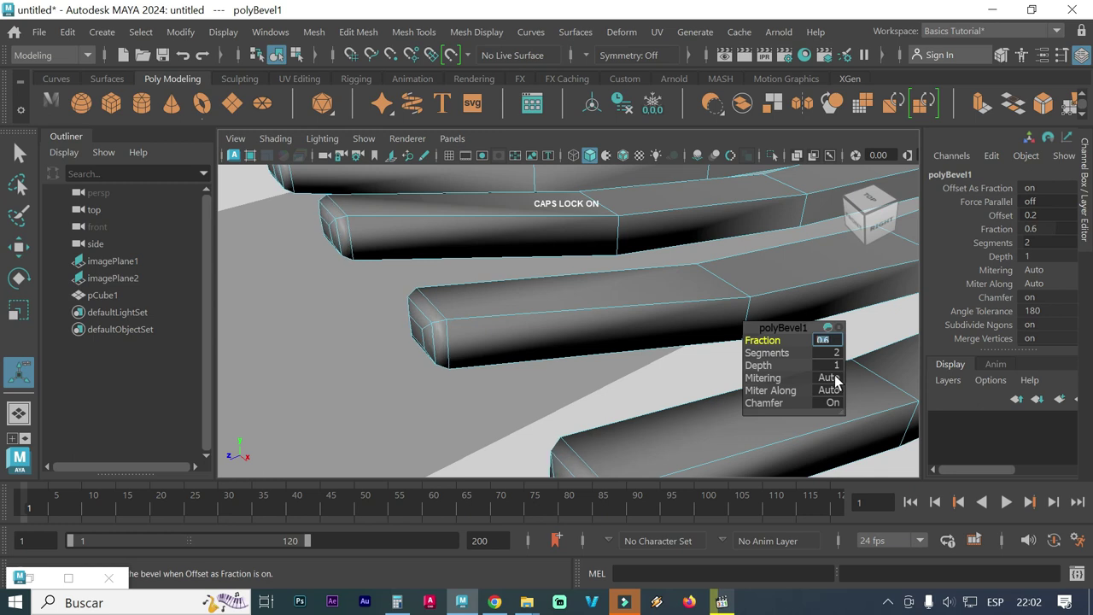
click(841, 353)
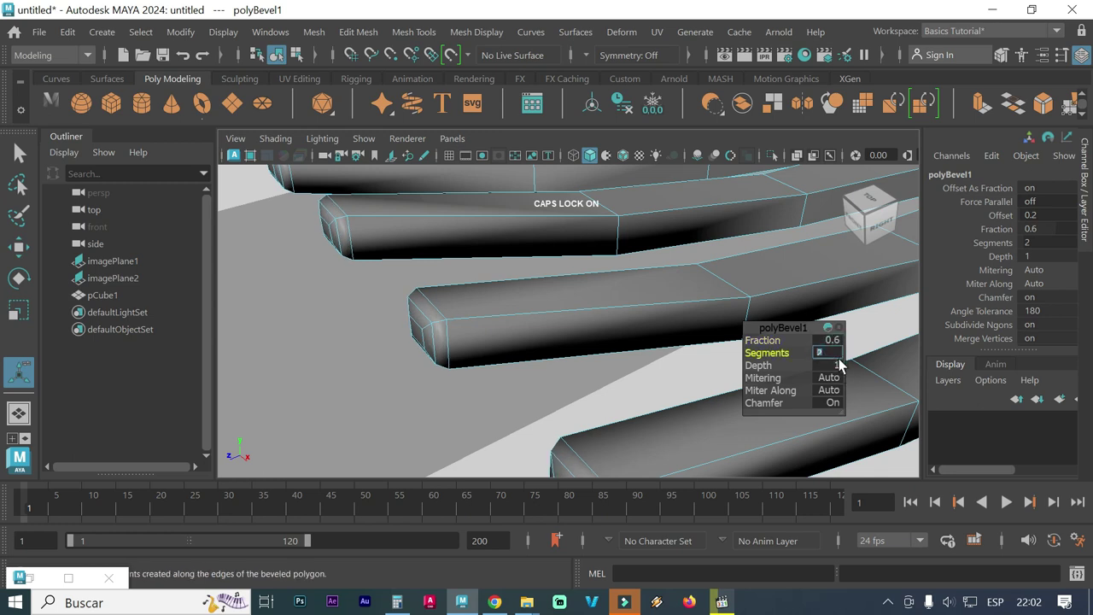
text(4)
key(Return)
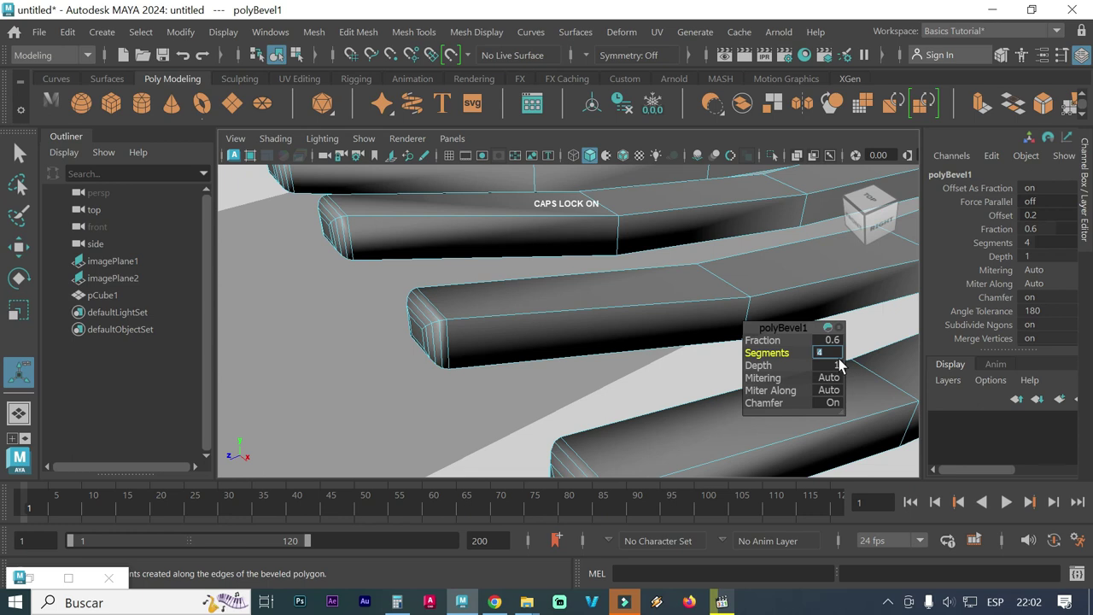
key(Return)
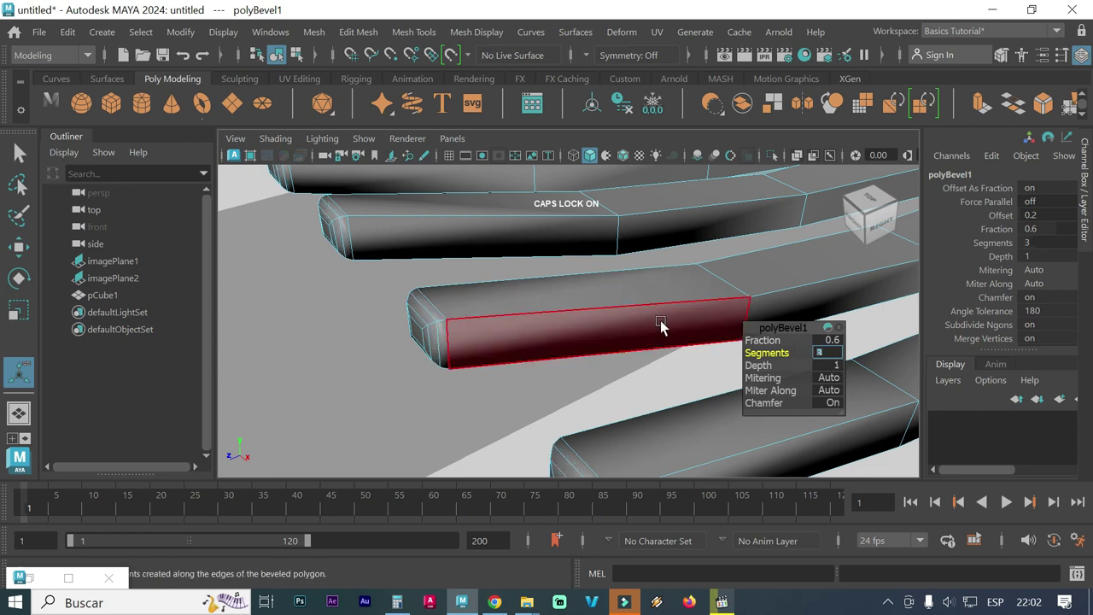
scroll(661, 324, down, 5)
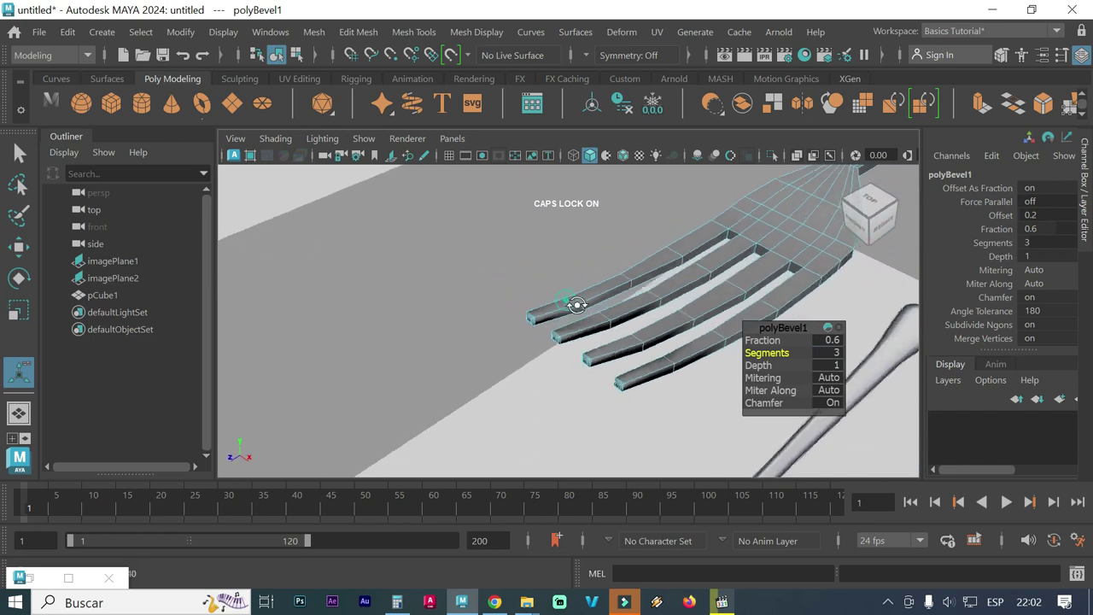
alt+drag(623, 299, 694, 335)
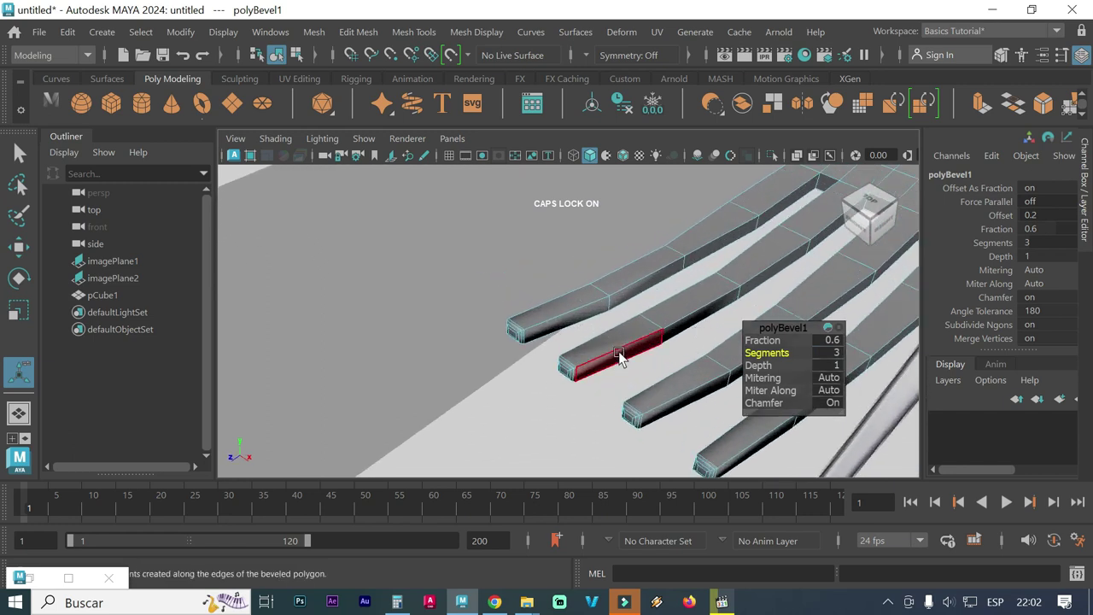
right_click(624, 346)
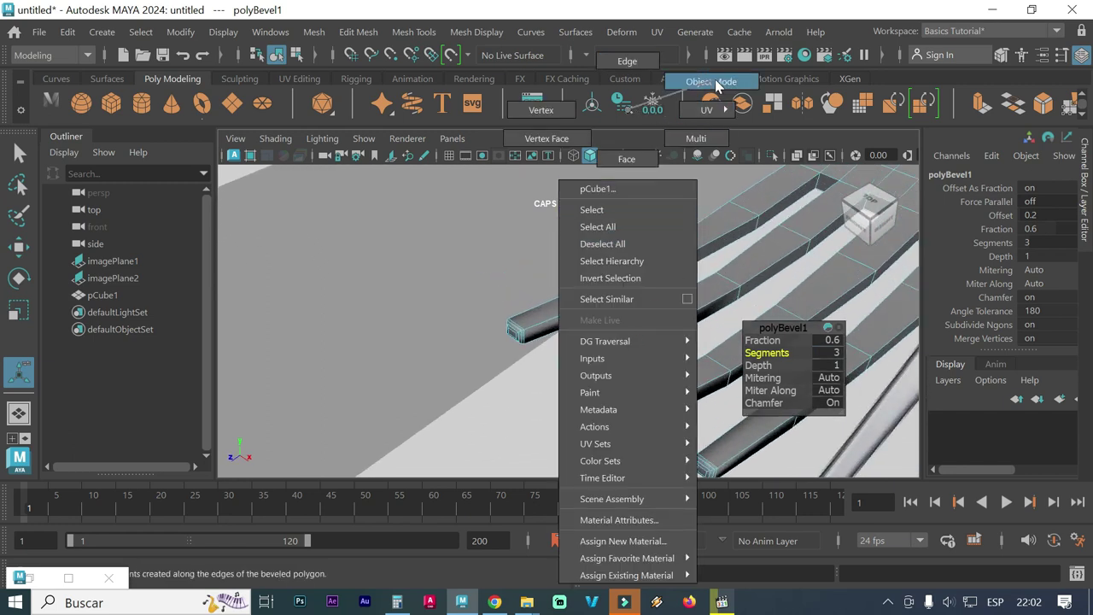
Return to Object Mode, smooth-preview the fork with 3, and orbit around the rounded tines
click(708, 81)
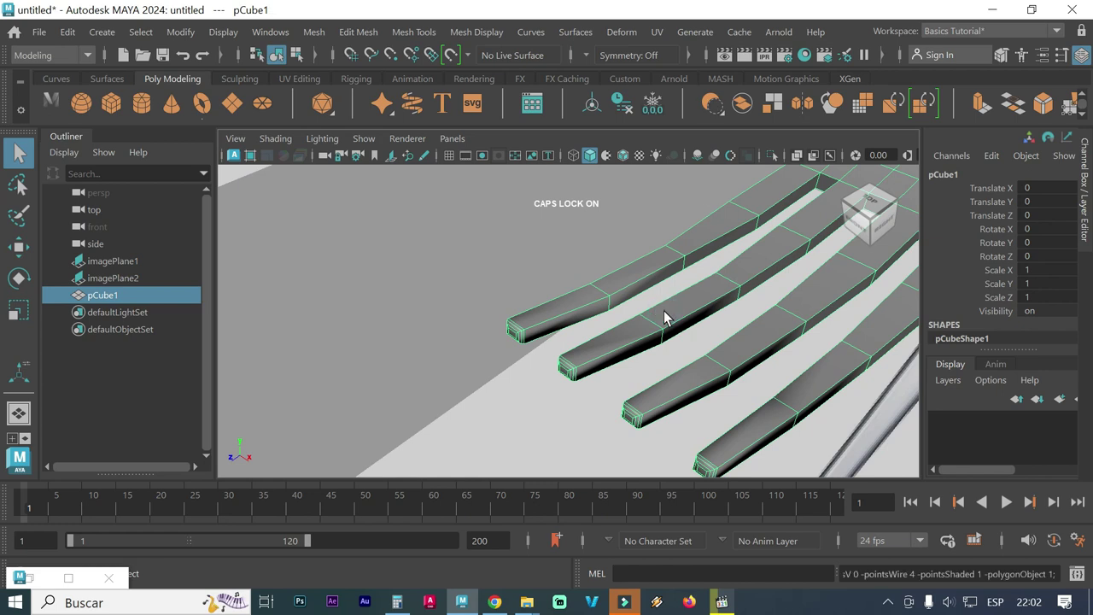
key(3)
click(474, 352)
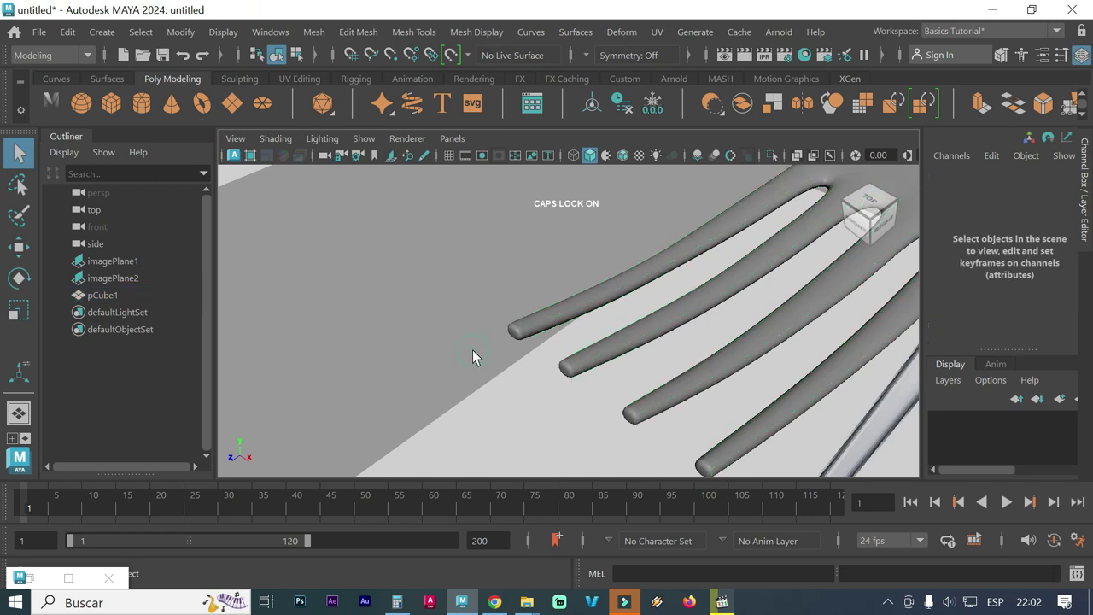
mouse_move(597, 405)
alt+mouse_down()
mouse_move(580, 379)
mouse_move(590, 378)
mouse_move(503, 378)
alt+mouse_up()
scroll(556, 377, up, 3)
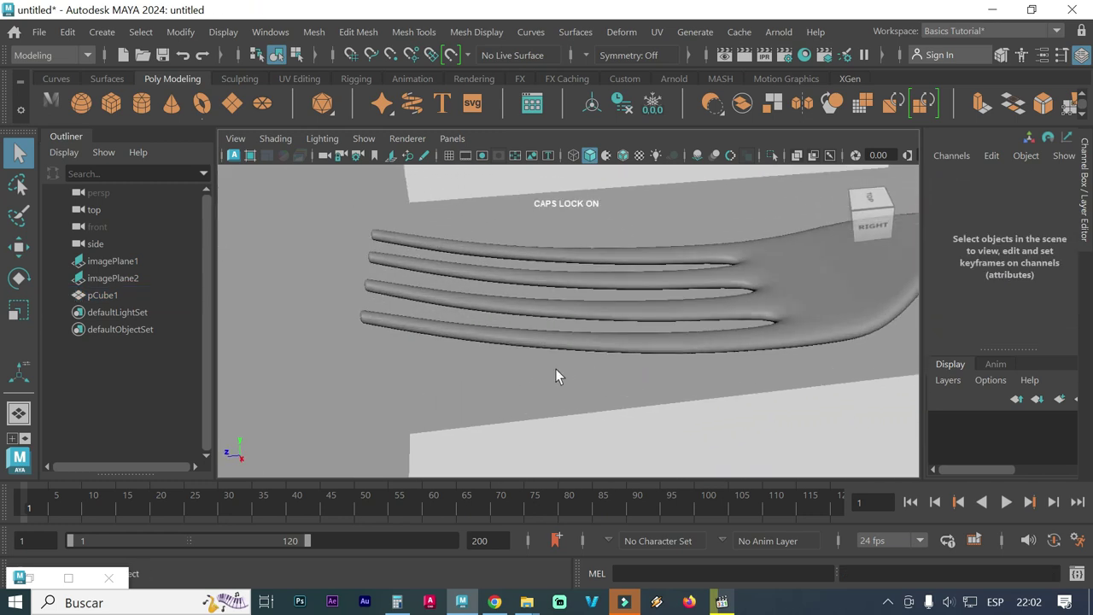
mouse_move(408, 358)
alt+mouse_down()
mouse_move(519, 343)
mouse_move(496, 351)
alt+mouse_up()
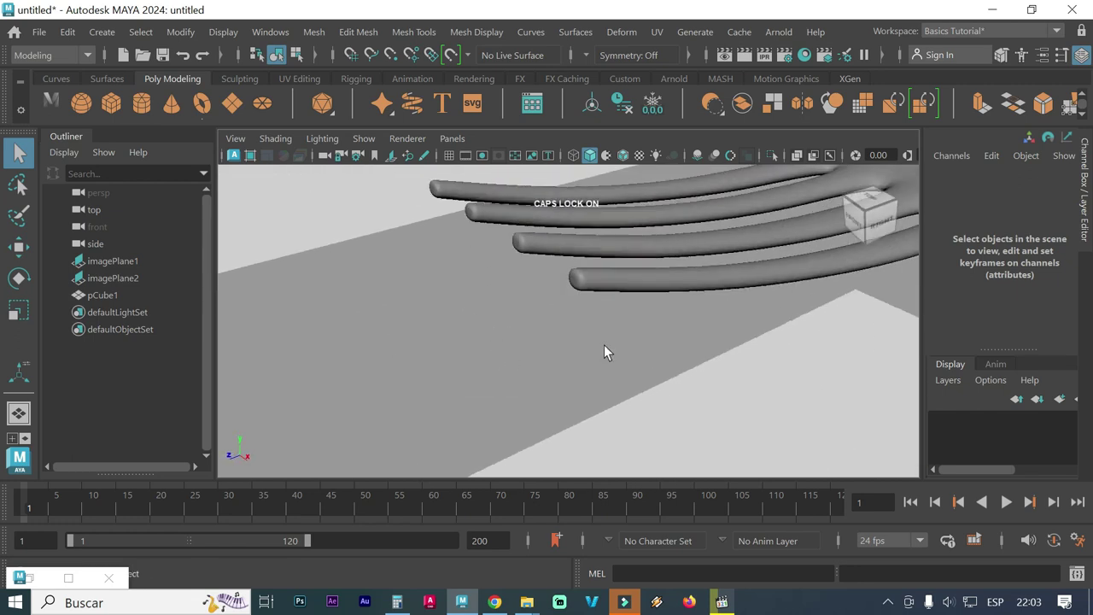
alt+right_drag(604, 344, 600, 346)
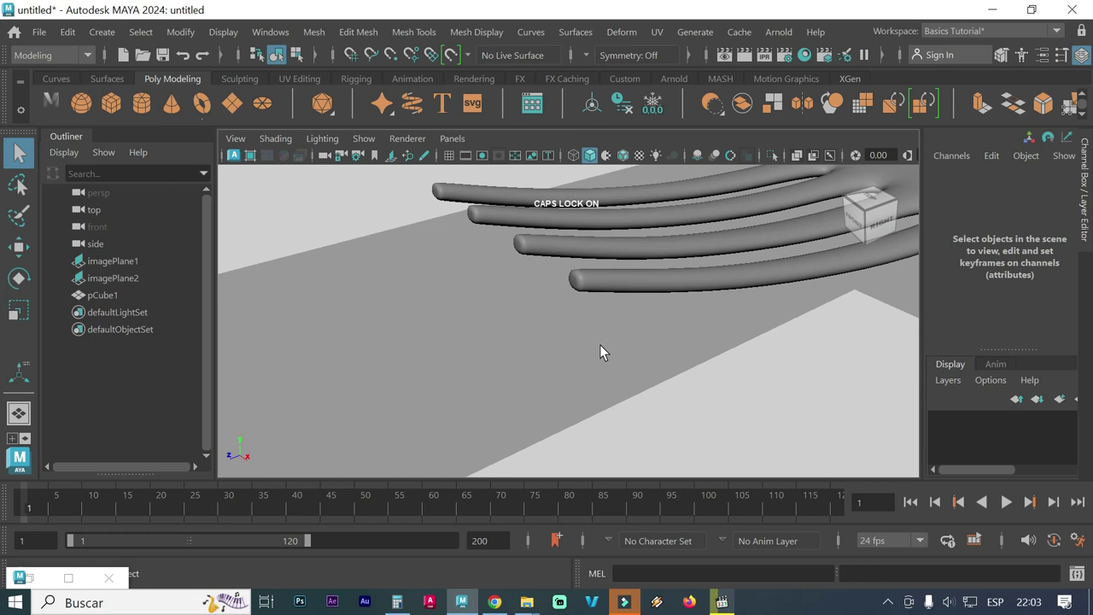
scroll(641, 336, down, 3)
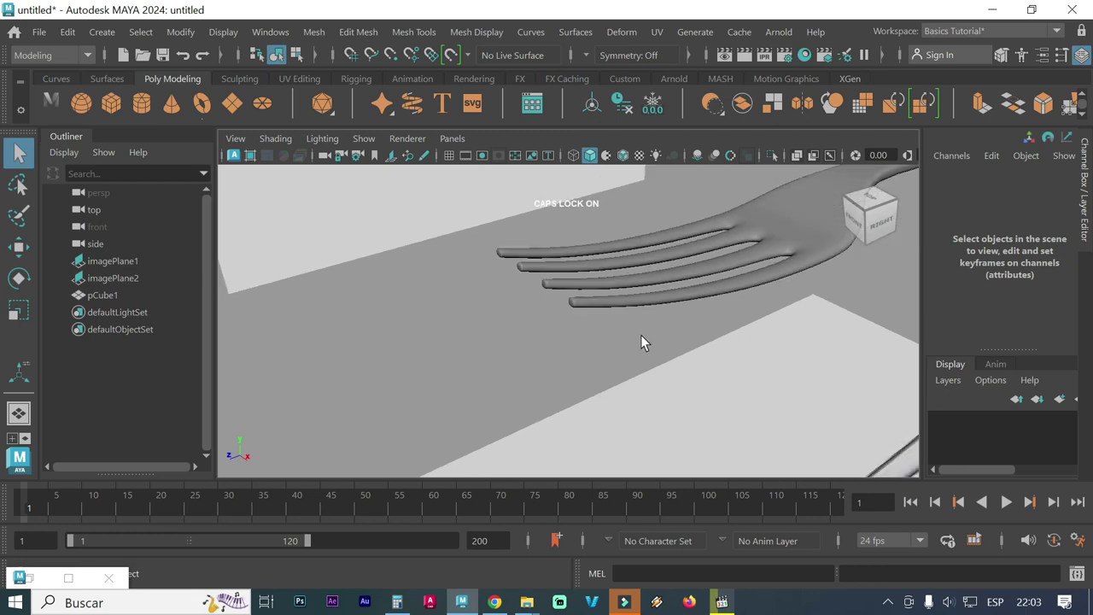
mouse_move(642, 335)
alt+mouse_down()
mouse_move(666, 339)
mouse_move(610, 310)
mouse_move(708, 313)
mouse_move(708, 339)
mouse_move(616, 345)
alt+mouse_up()
Restore the single perspective view, select the fork, and show it unsmoothed with 1
key(space)
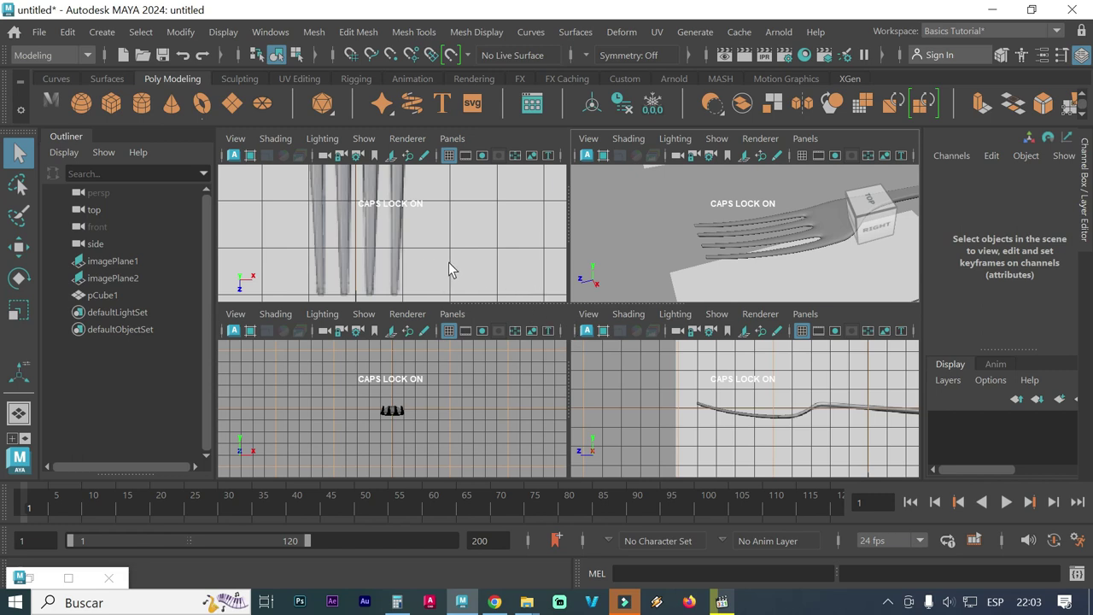
key(space)
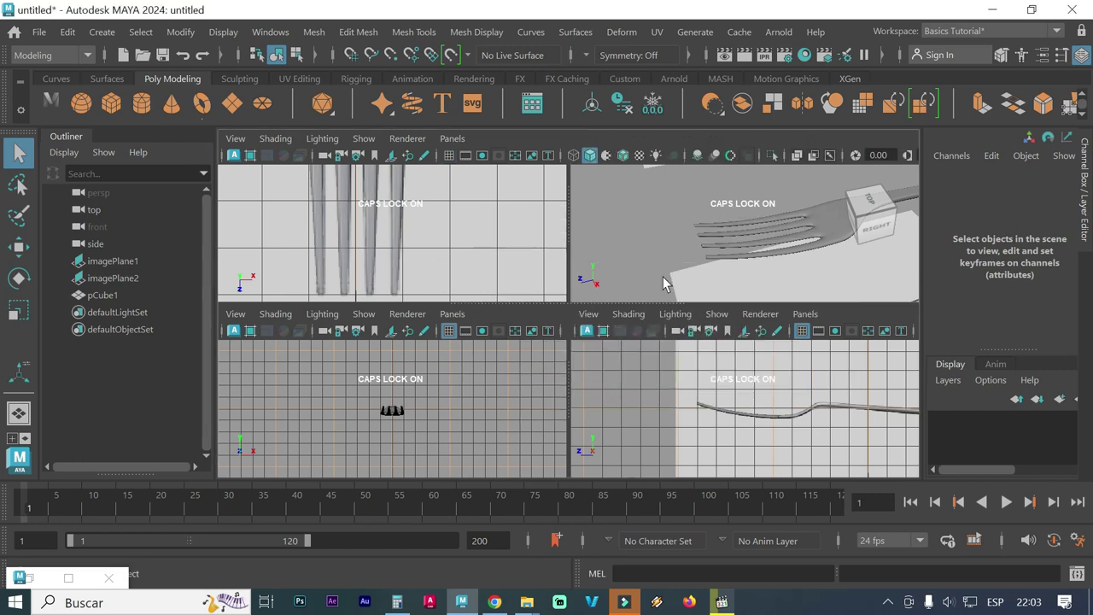
key(space)
scroll(511, 339, up, 3)
scroll(511, 338, up, 3)
scroll(512, 339, down, 2)
scroll(511, 338, up, 3)
scroll(512, 338, up, 2)
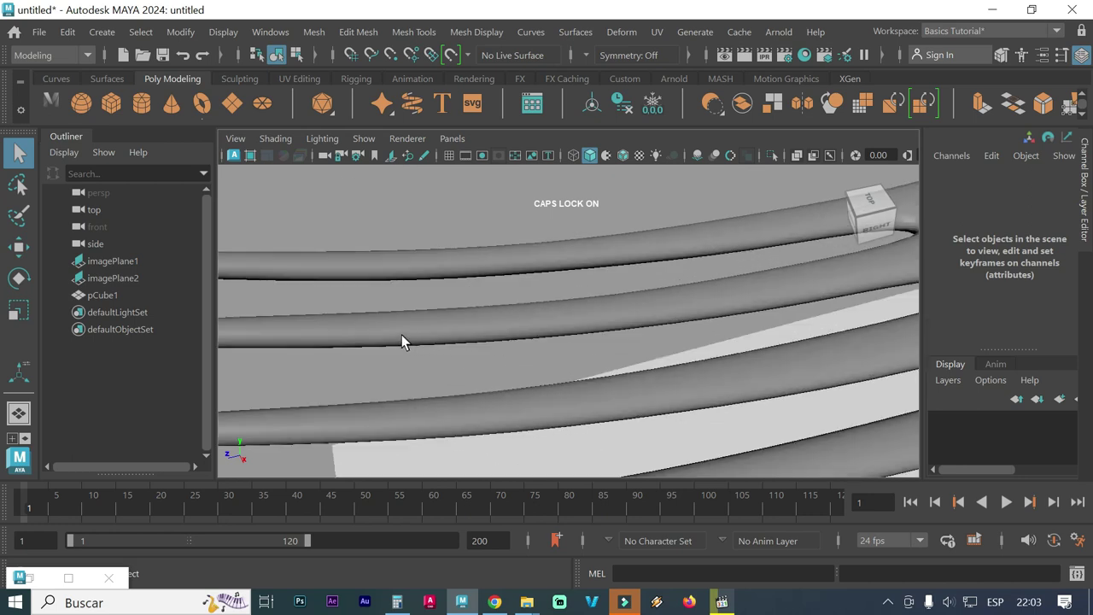
click(467, 330)
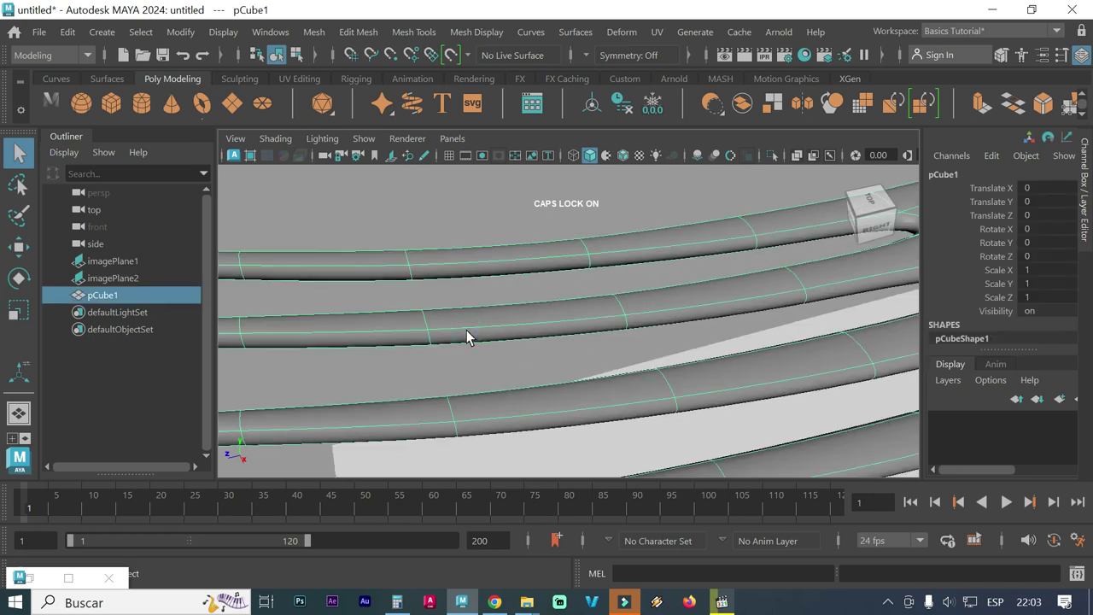
right_click(475, 331)
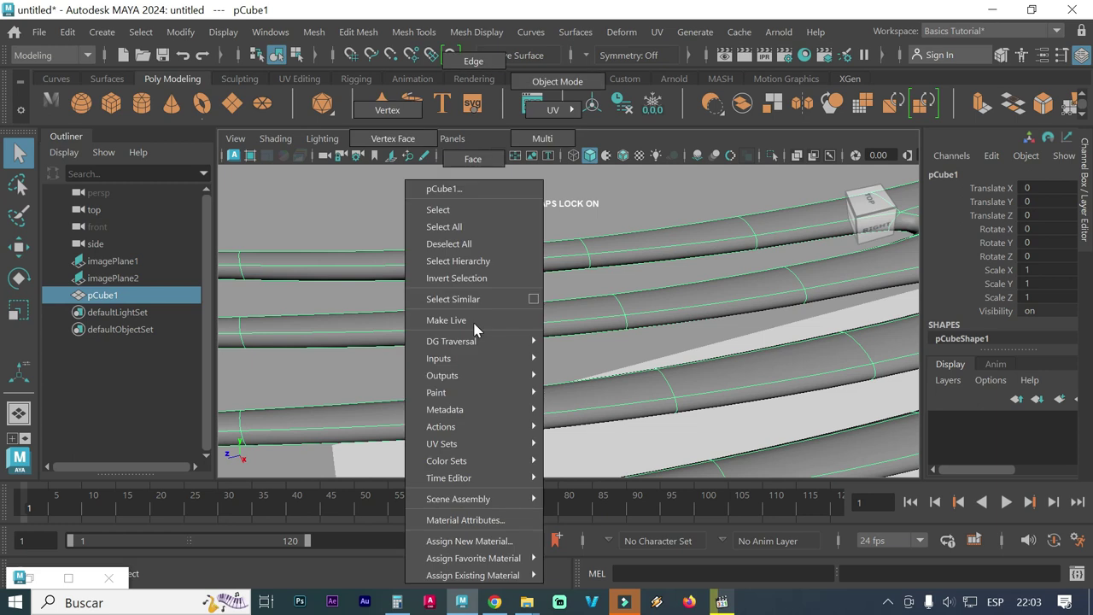
click(576, 320)
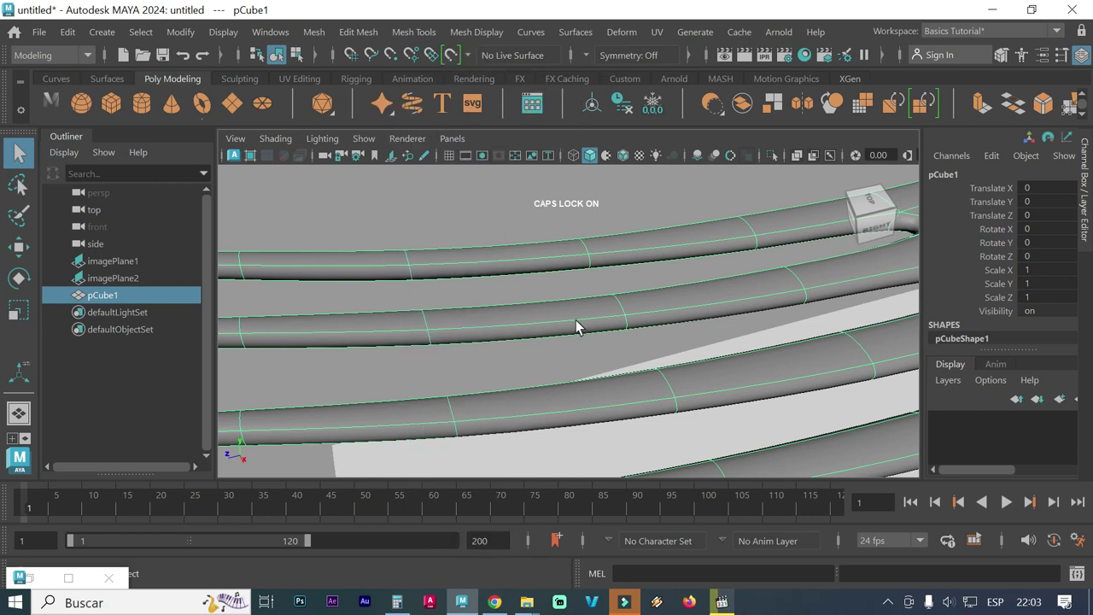
key(1)
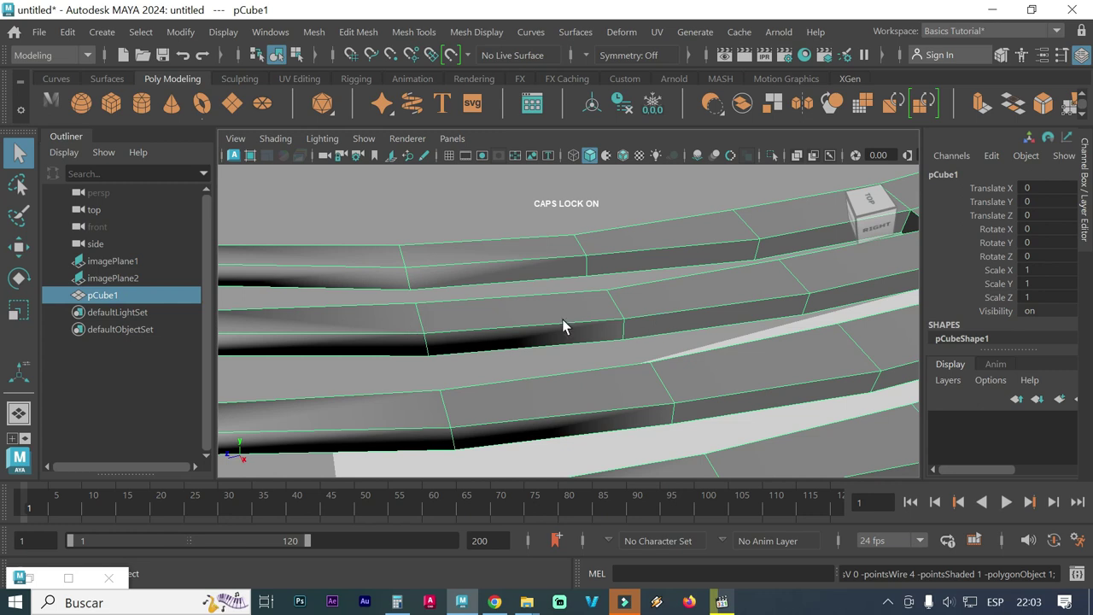
Orbit to the tine-head junction, preview it smoothed, then return to low-poly display
alt+right_drag(654, 310, 567, 310)
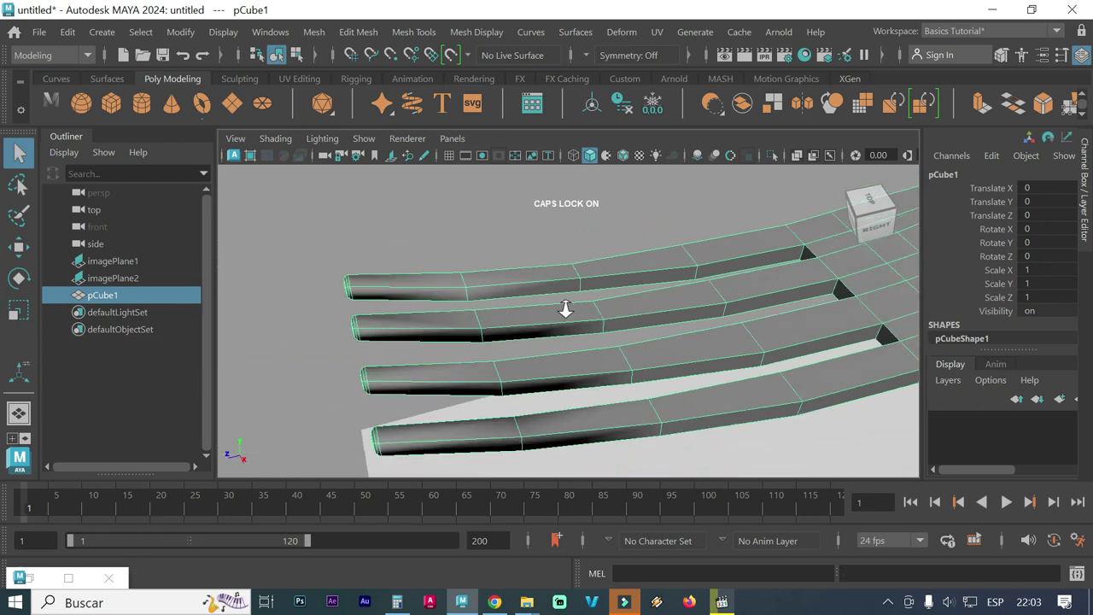
alt+drag(617, 315, 552, 320)
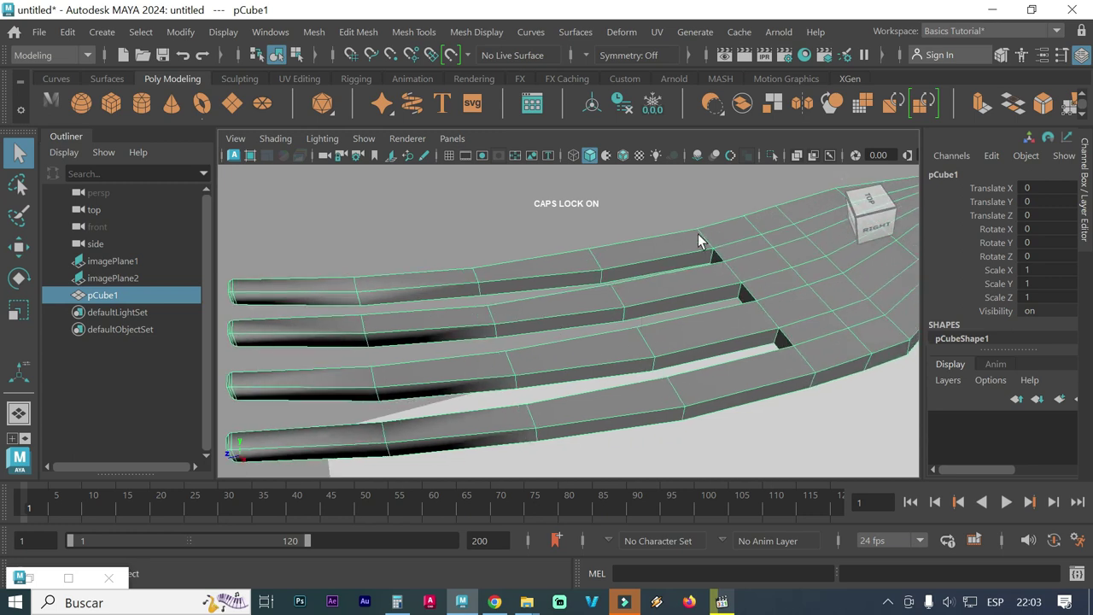
alt+drag(794, 367, 749, 380)
key(3)
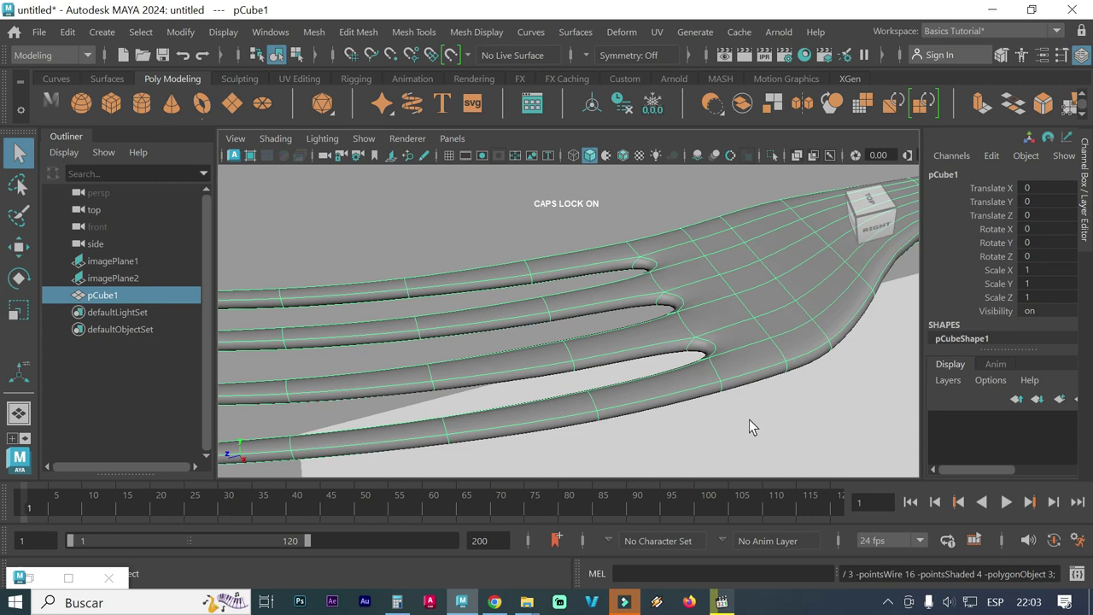
key(1)
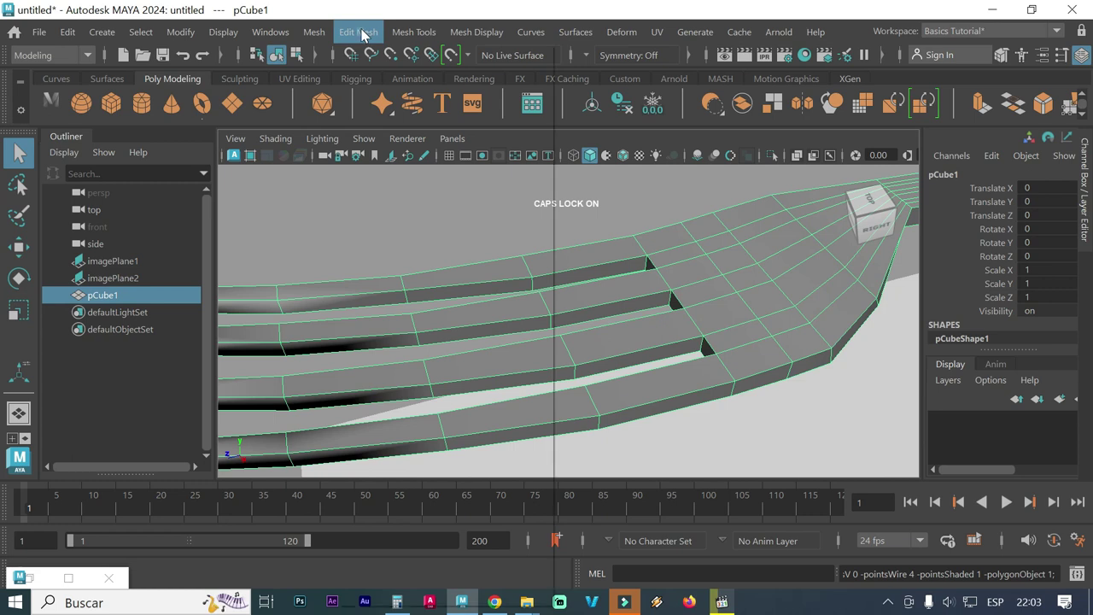
Insert an edge loop across the fork head just behind the tine gaps
click(363, 32)
mouse_move(413, 32)
click(438, 165)
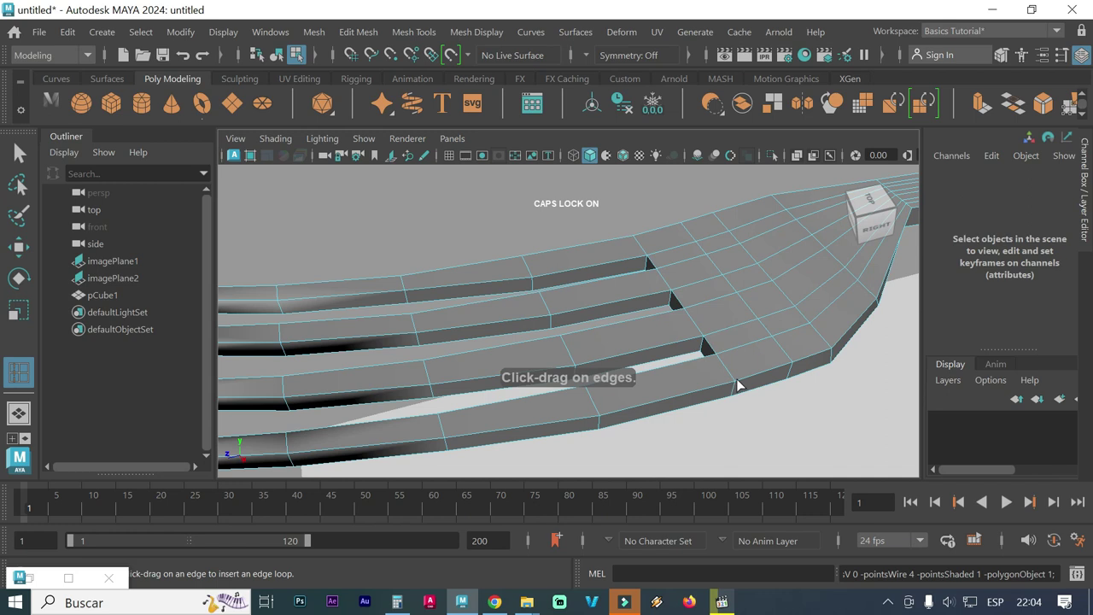
drag(739, 386, 737, 382)
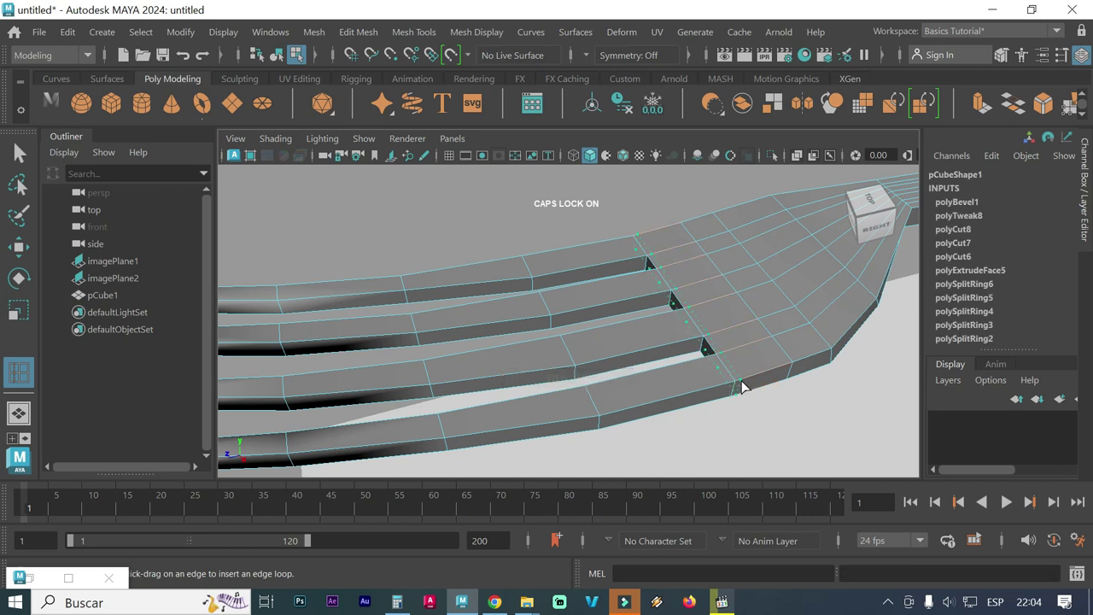
alt+drag(742, 384, 681, 384)
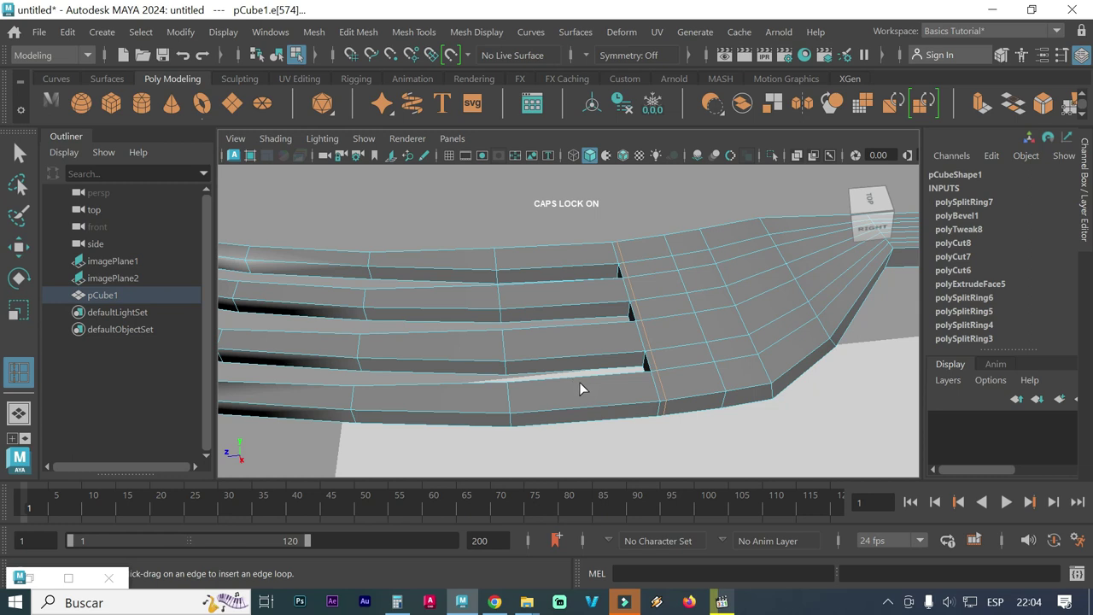
right_drag(641, 109, 724, 73)
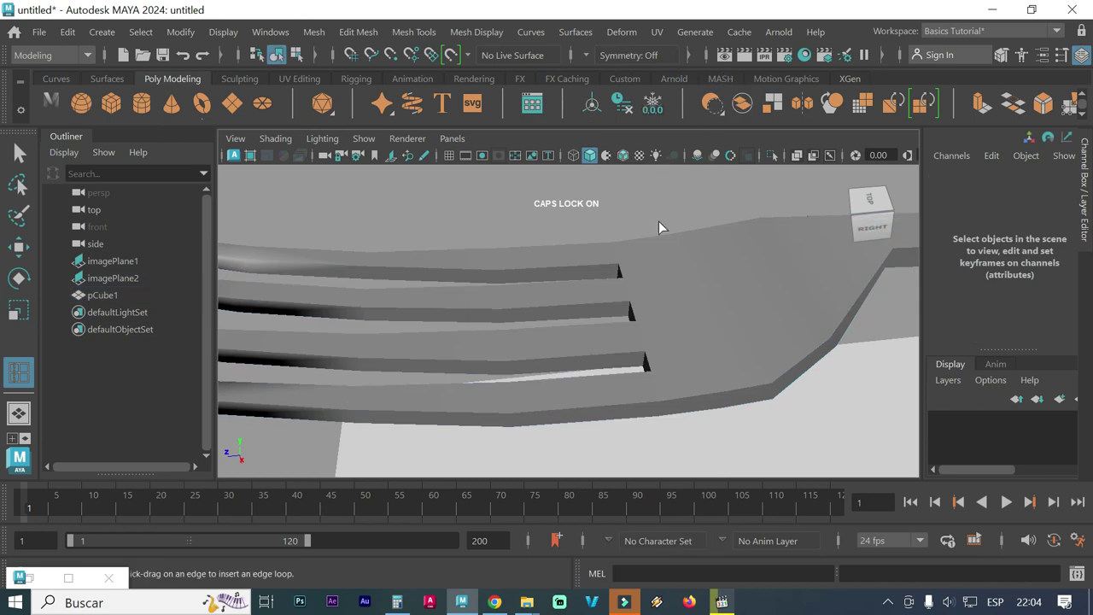
click(648, 310)
click(647, 310)
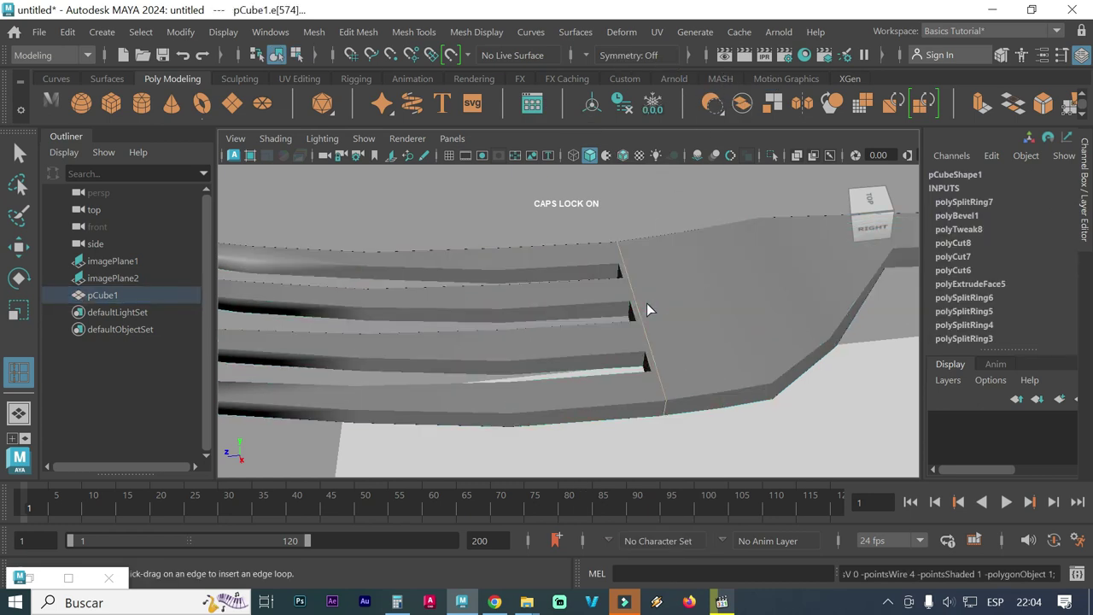
Smooth-preview the fork and orbit out to check the new loop at the tine bases
key(3)
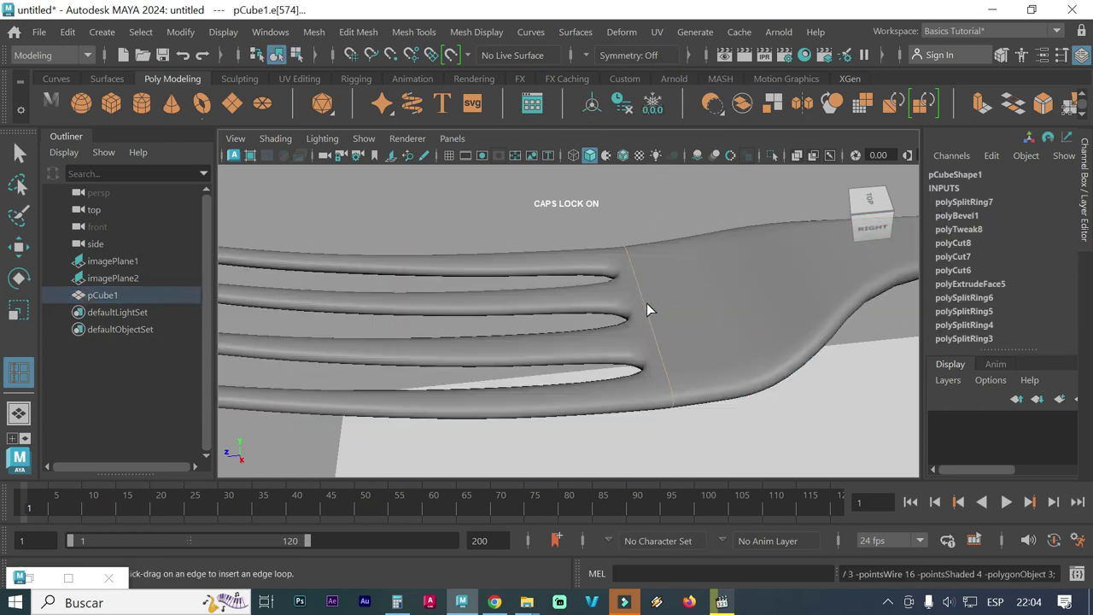
alt+drag(622, 423, 636, 431)
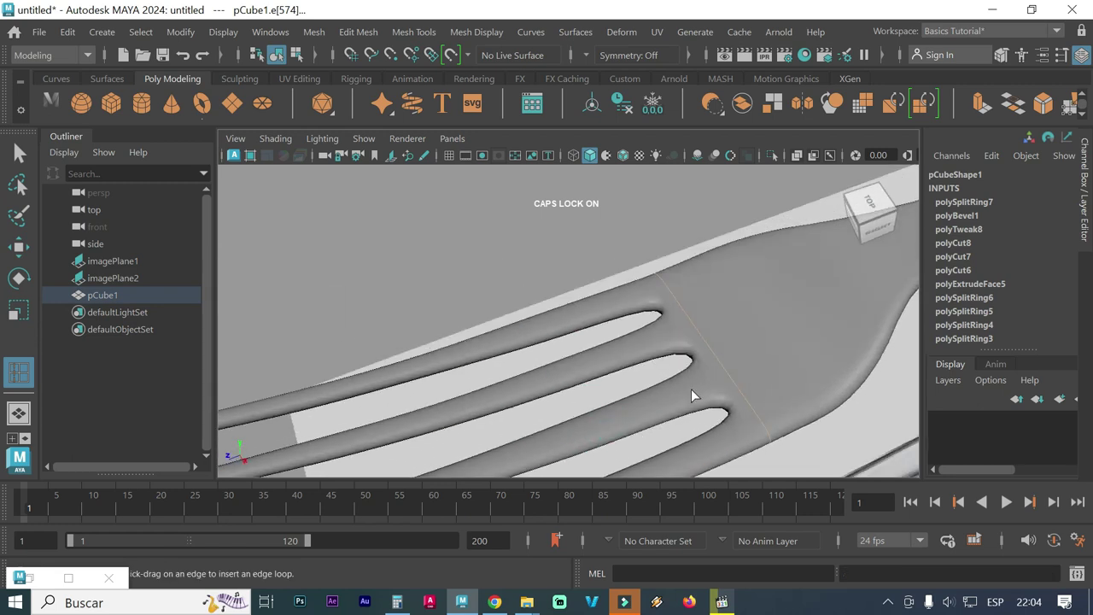
key(space)
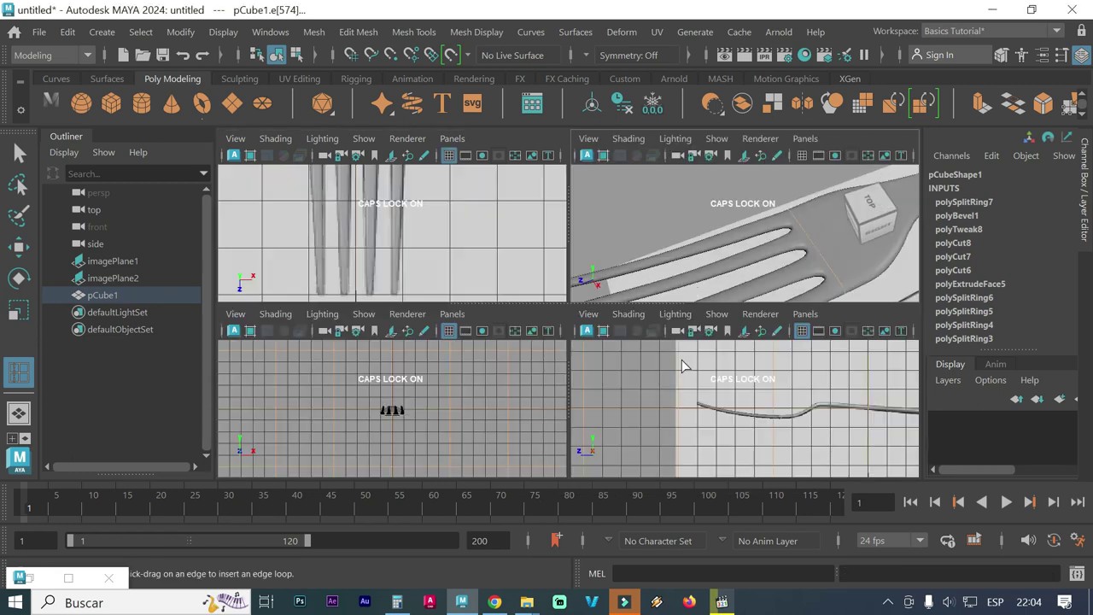
key(space)
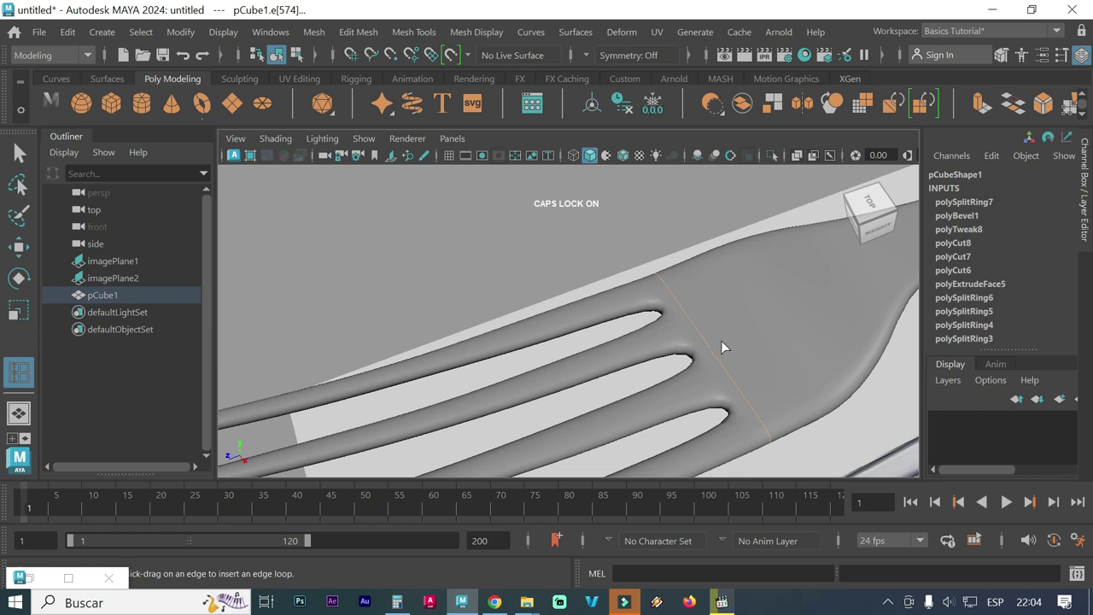
scroll(721, 345, down, 2)
scroll(695, 286, down, 2)
scroll(674, 275, down, 2)
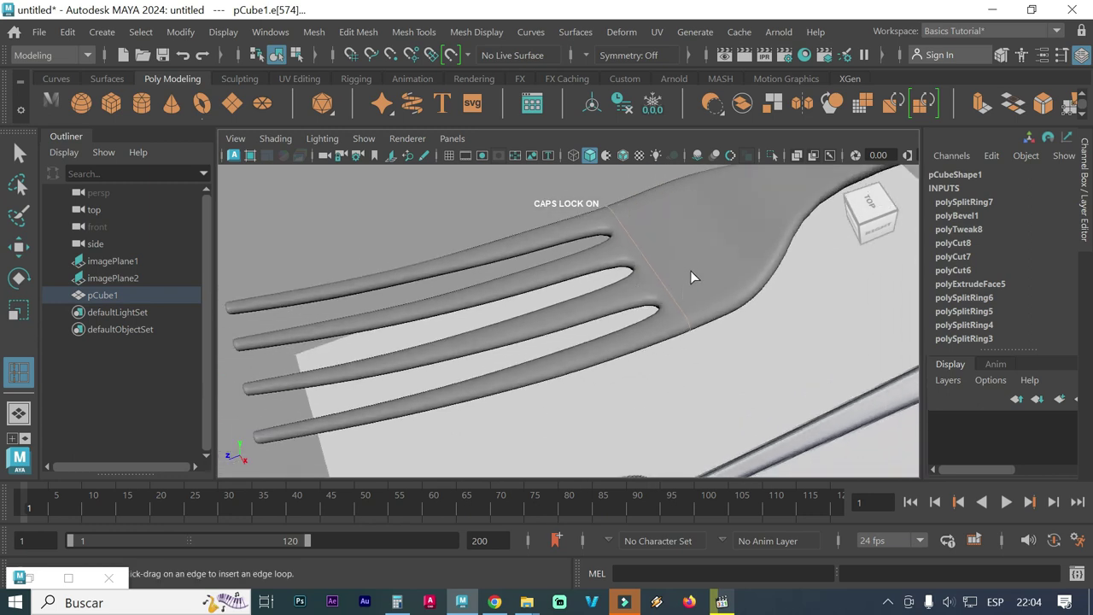
Show the fork in blocky display, select it, and zoom in close on the tines
key(1)
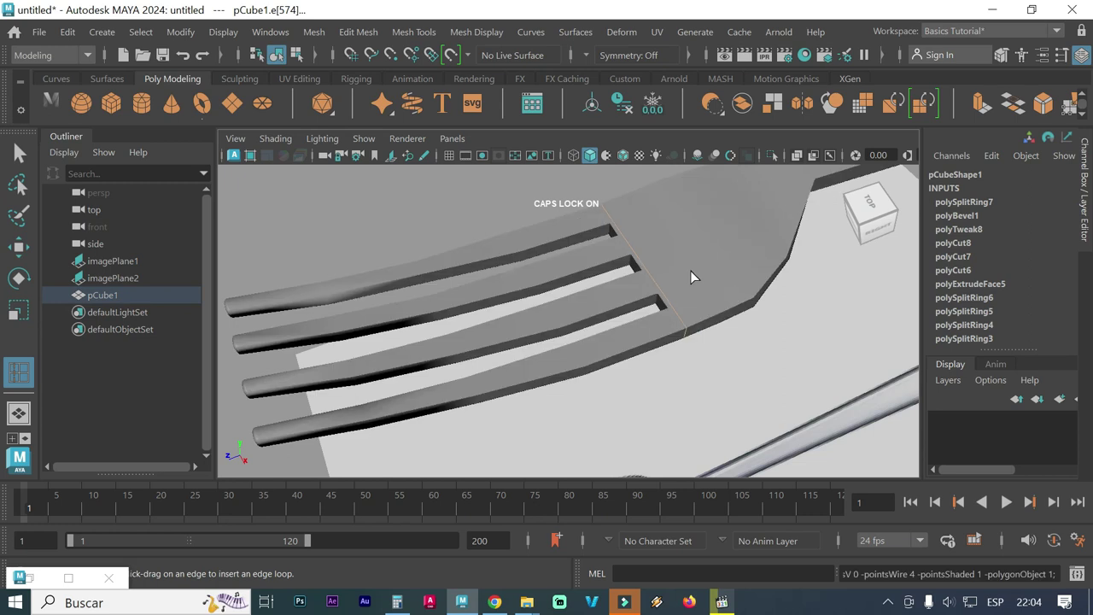
click(692, 275)
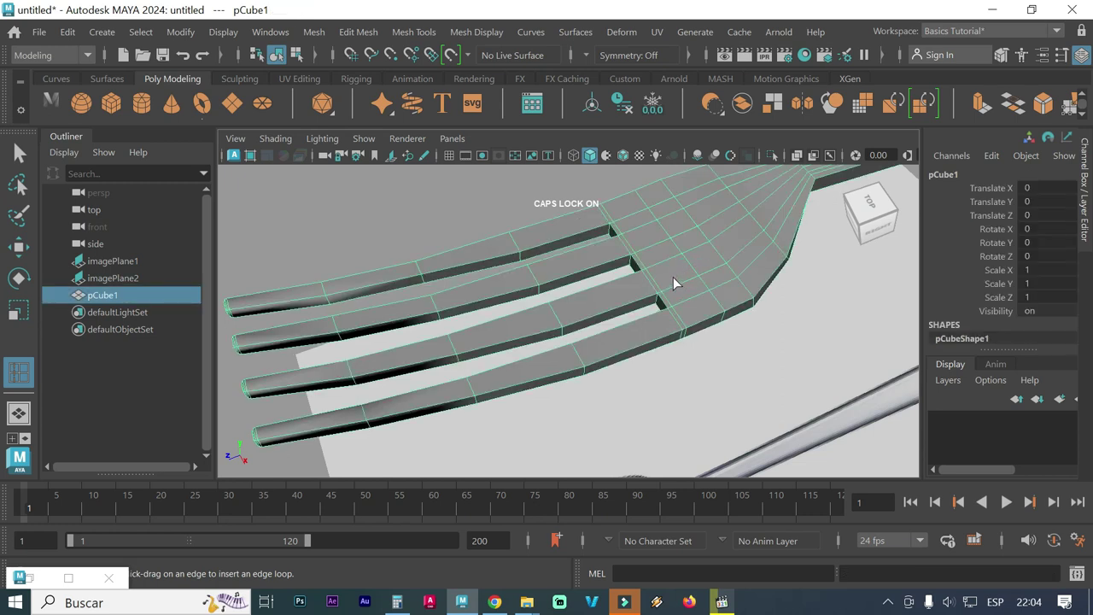
alt+drag(530, 295, 556, 294)
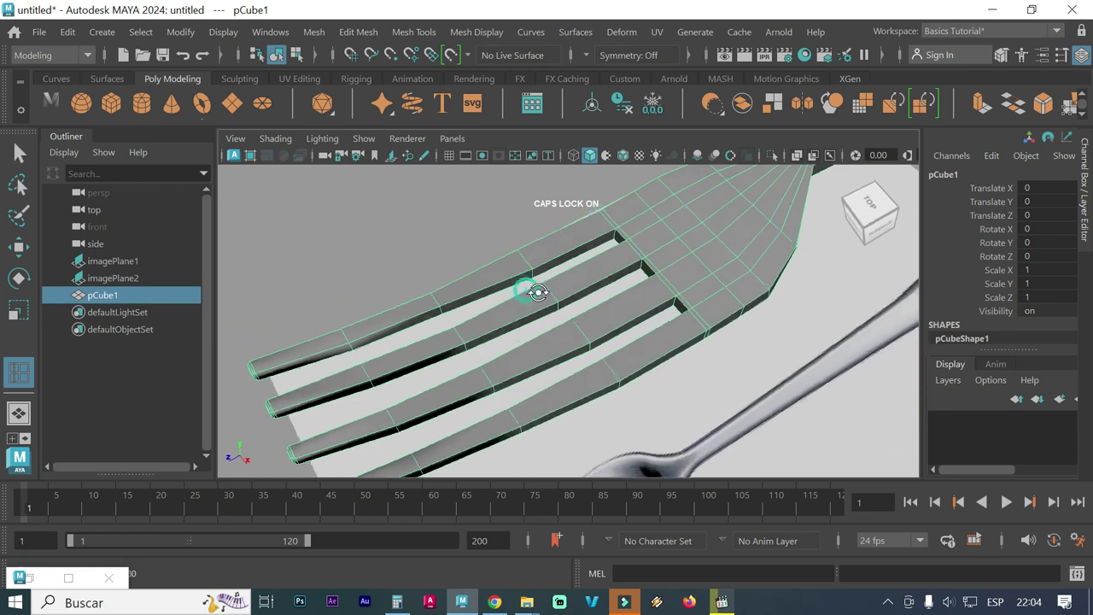
scroll(556, 295, up, 3)
shift+right_drag(552, 293, 447, 283)
scroll(555, 288, up, 3)
scroll(608, 285, up, 3)
scroll(608, 285, up, 2)
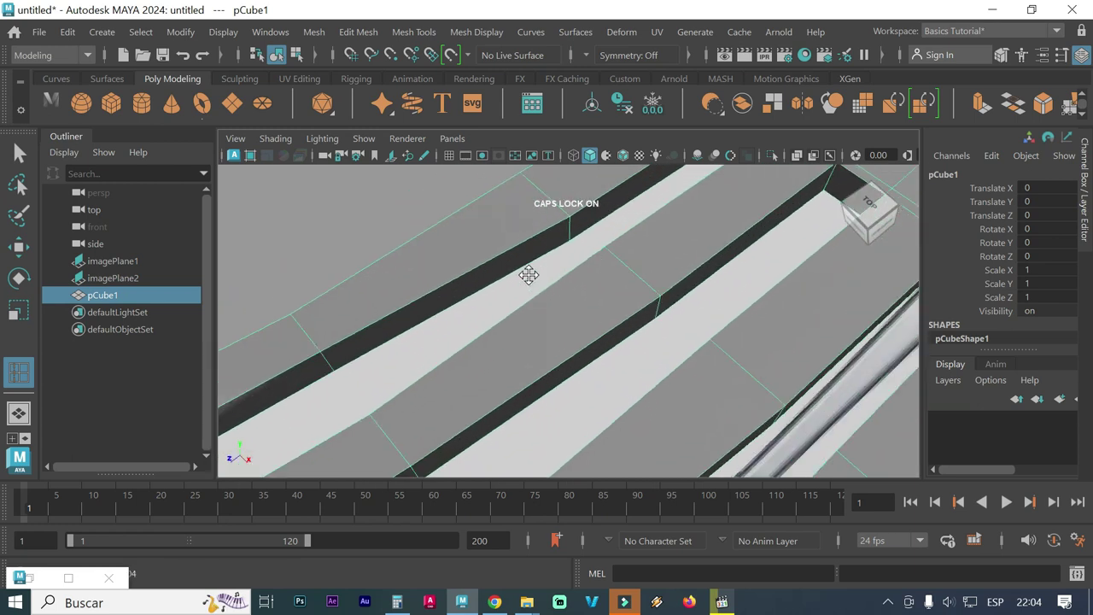
Pan across the tines, zoom back out, and switch the fork to Face selection
alt+middle_drag(672, 281, 617, 273)
scroll(527, 275, down, 2)
scroll(572, 268, down, 2)
scroll(572, 268, down, 2)
scroll(578, 251, down, 2)
right_drag(579, 251, 570, 166)
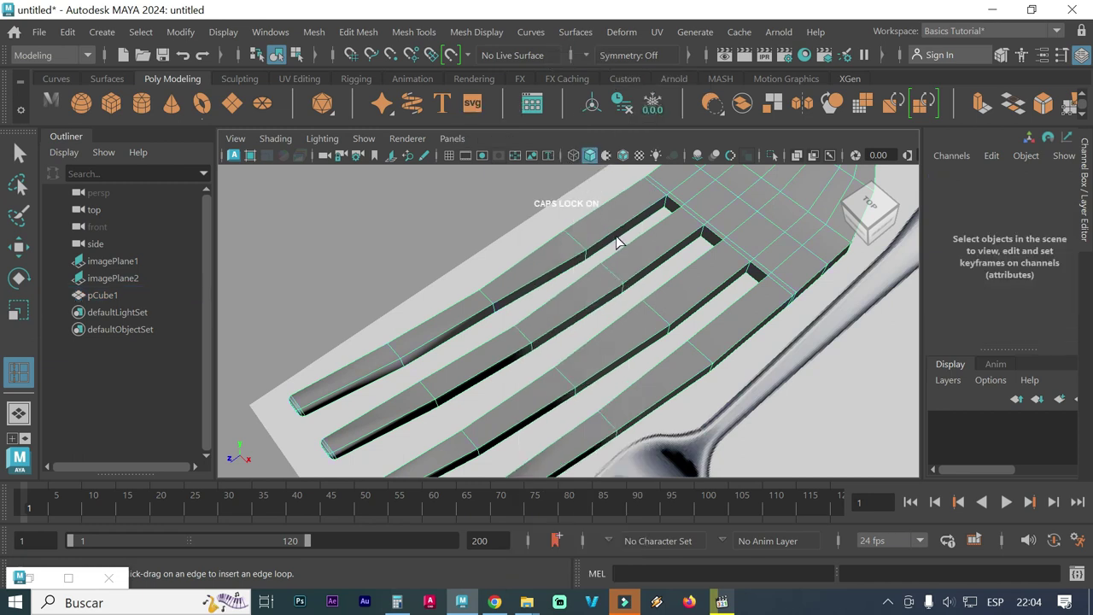
right_drag(619, 242, 611, 158)
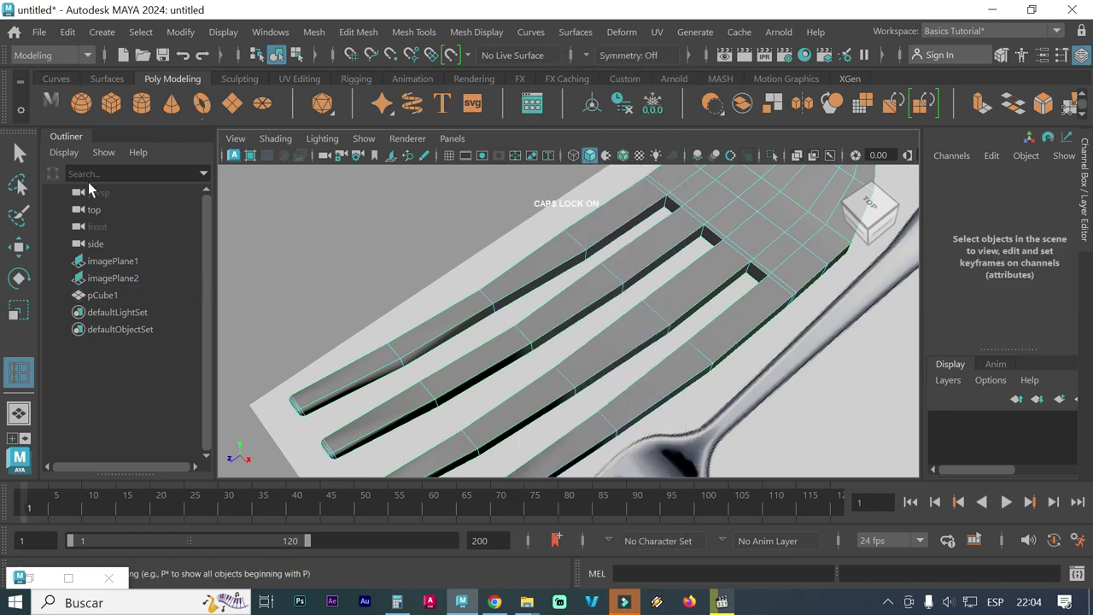
Leave the edge loop tool and briefly toggle the fork's smooth preview on and off
click(19, 151)
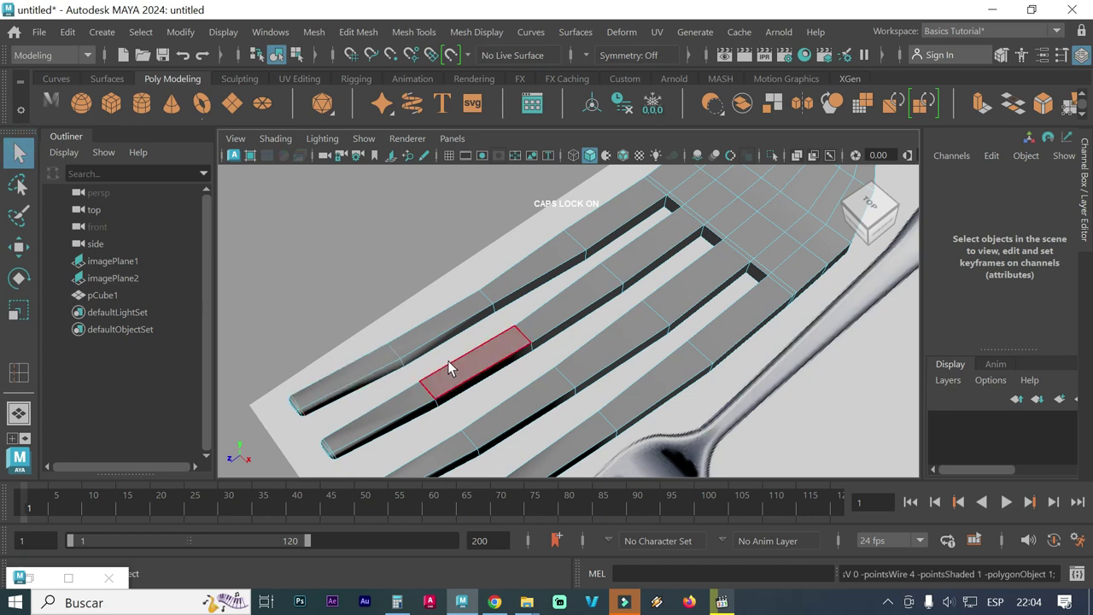
key(3)
key(1)
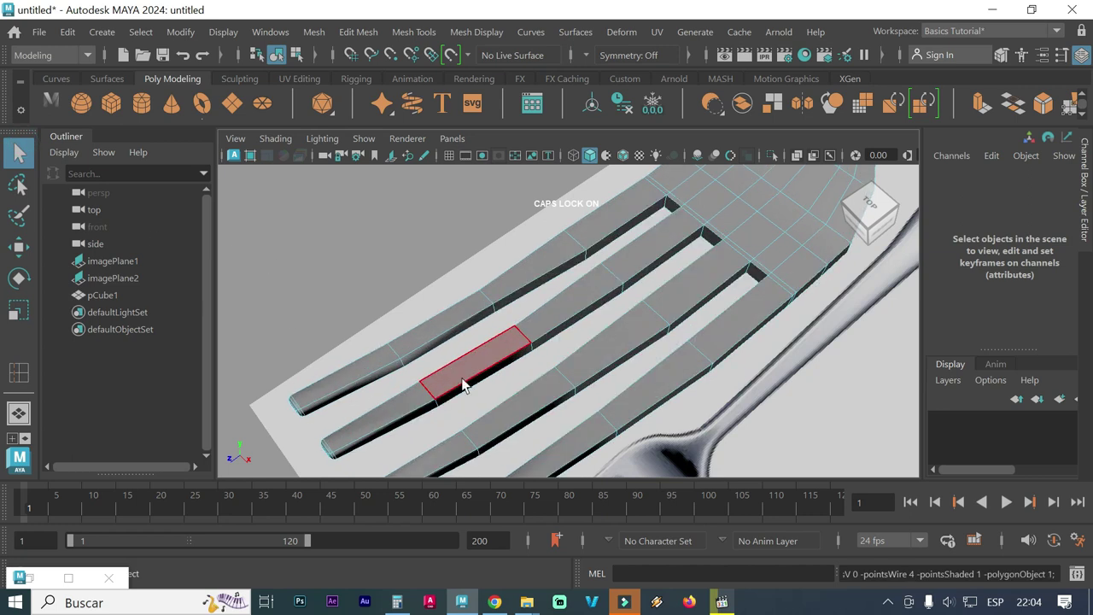
Select the top face strips along each of the four tines
alt+drag(463, 378, 462, 373)
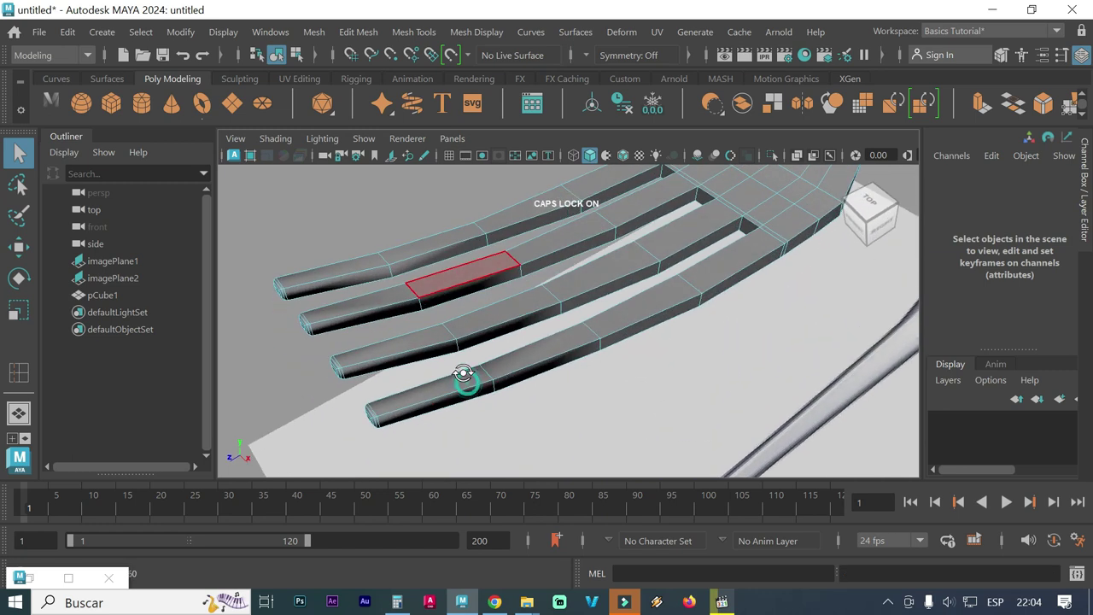
click(366, 285)
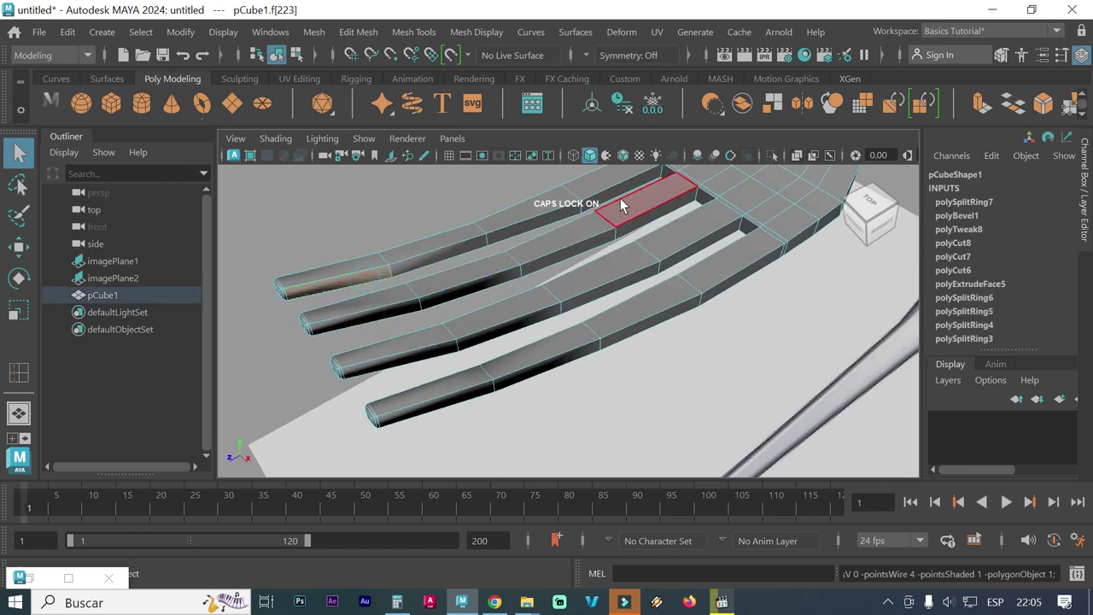
key(ctrl+shift+a)
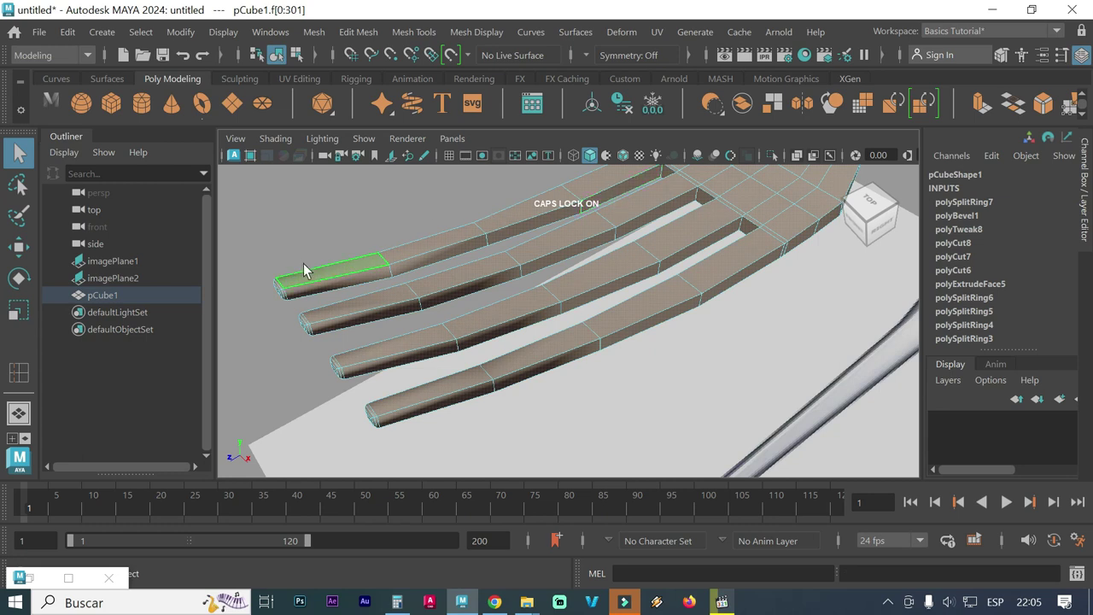
click(305, 275)
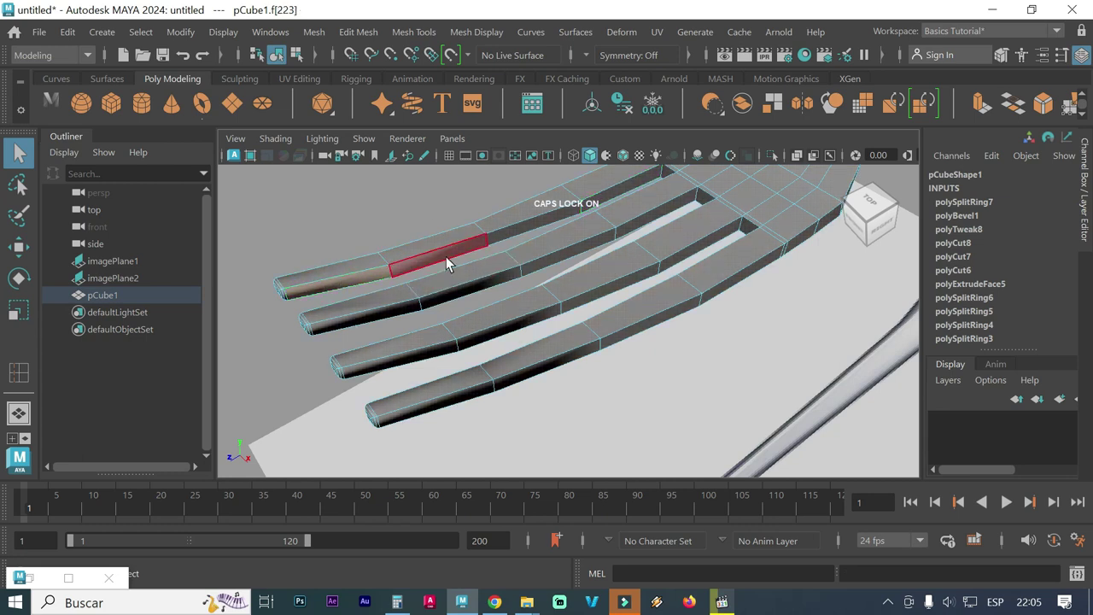
click(605, 197)
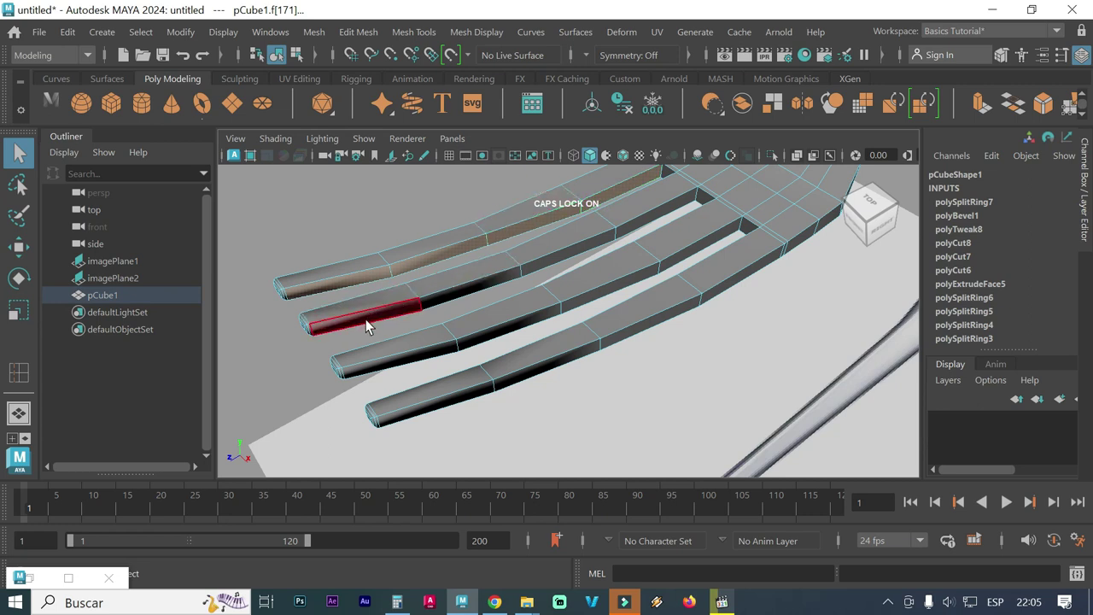
shift+double_click(626, 236)
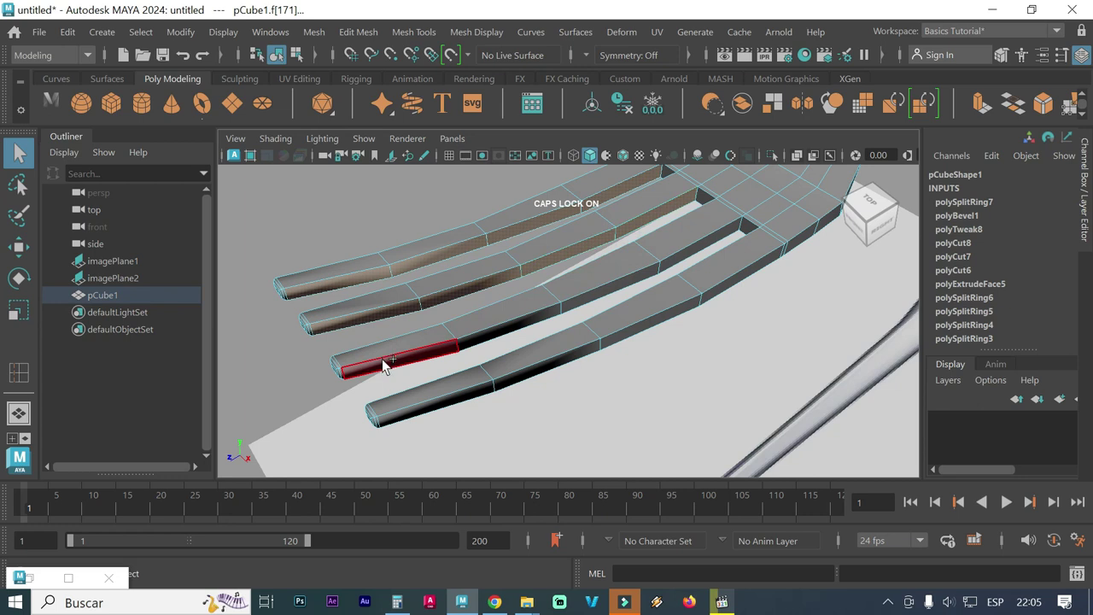
shift+double_click(680, 264)
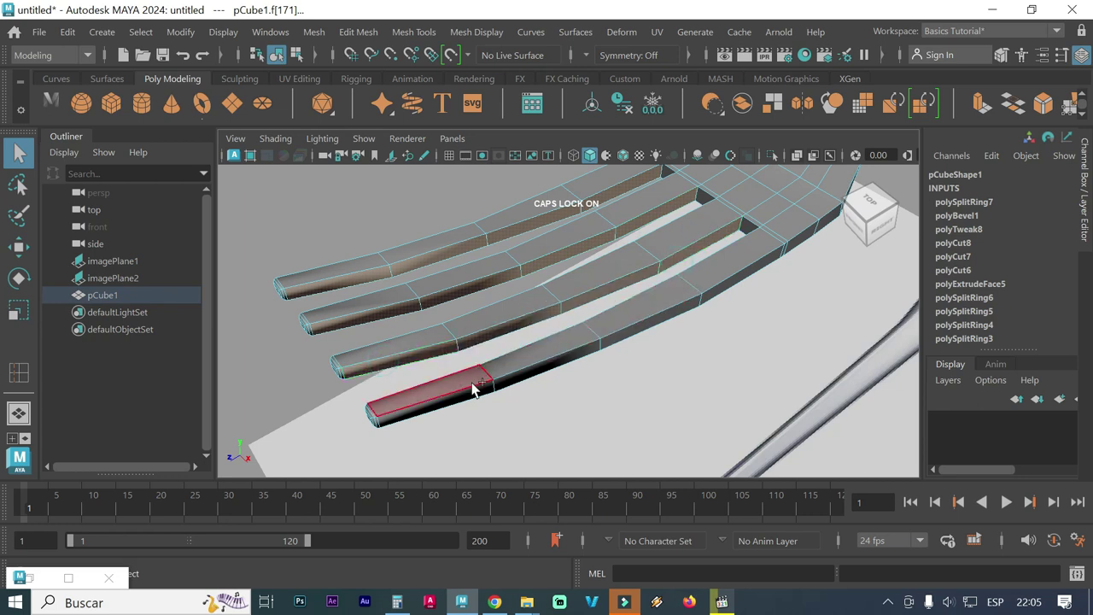
click(738, 287)
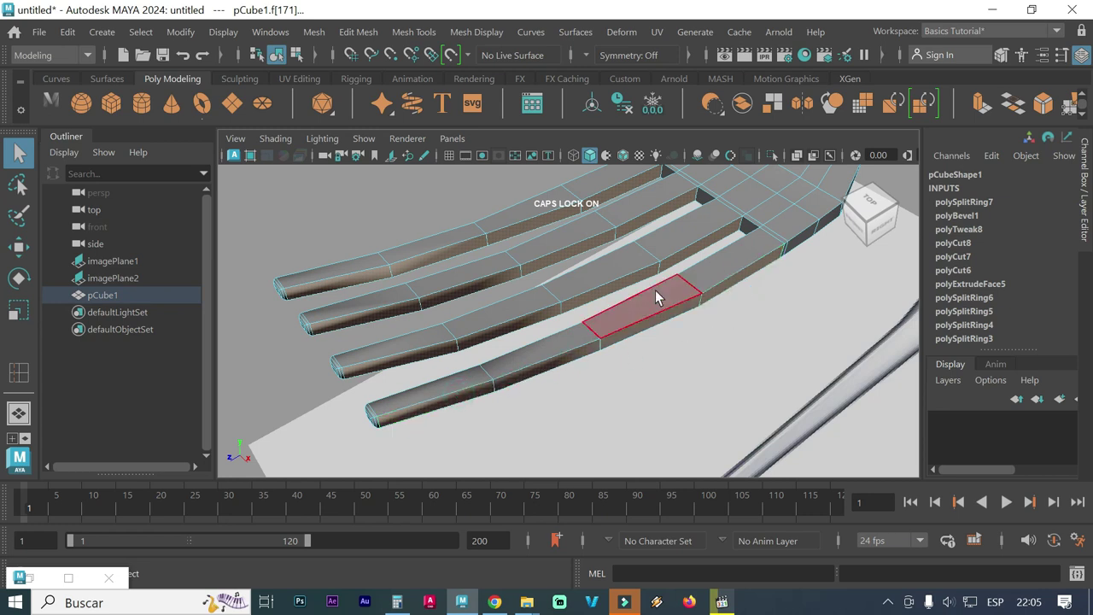
click(383, 38)
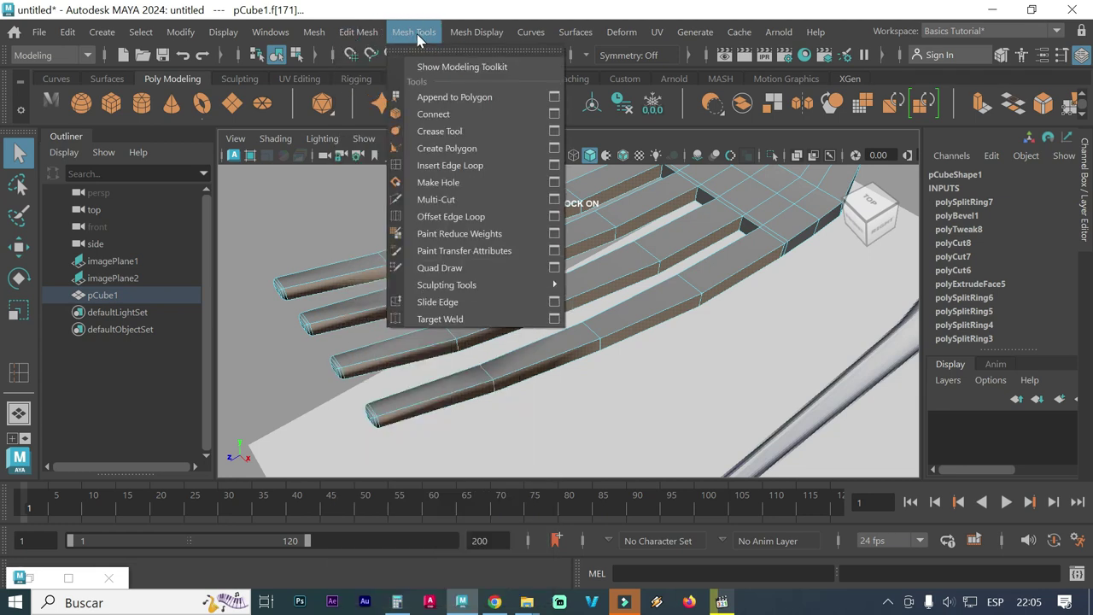
mouse_move(358, 32)
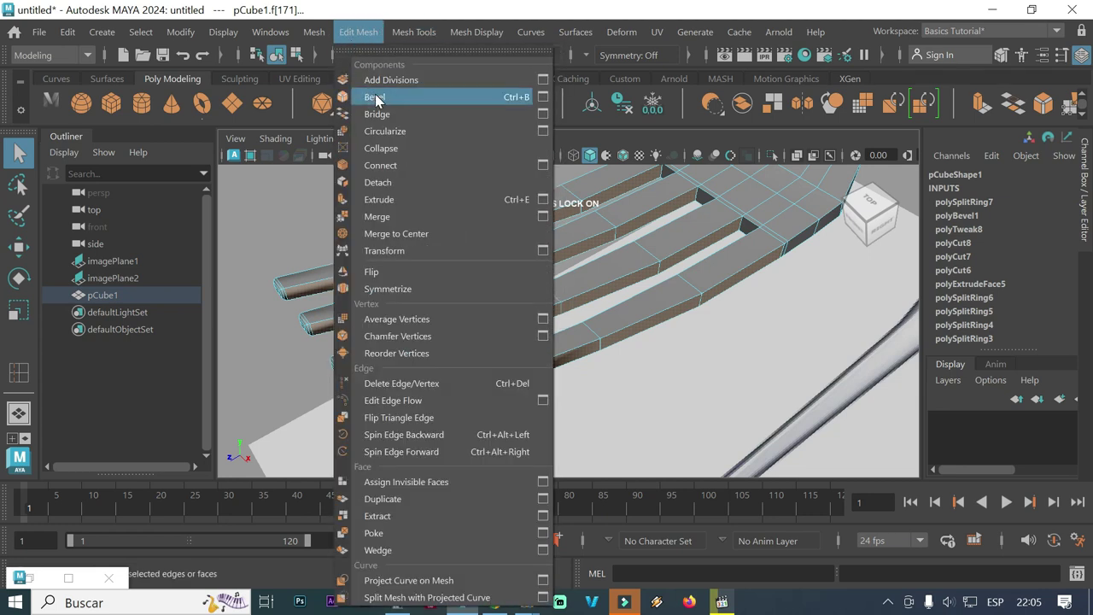
Bevel the selected tine faces as polyBevel2 with Fraction 0.3 and 2 segments
click(376, 97)
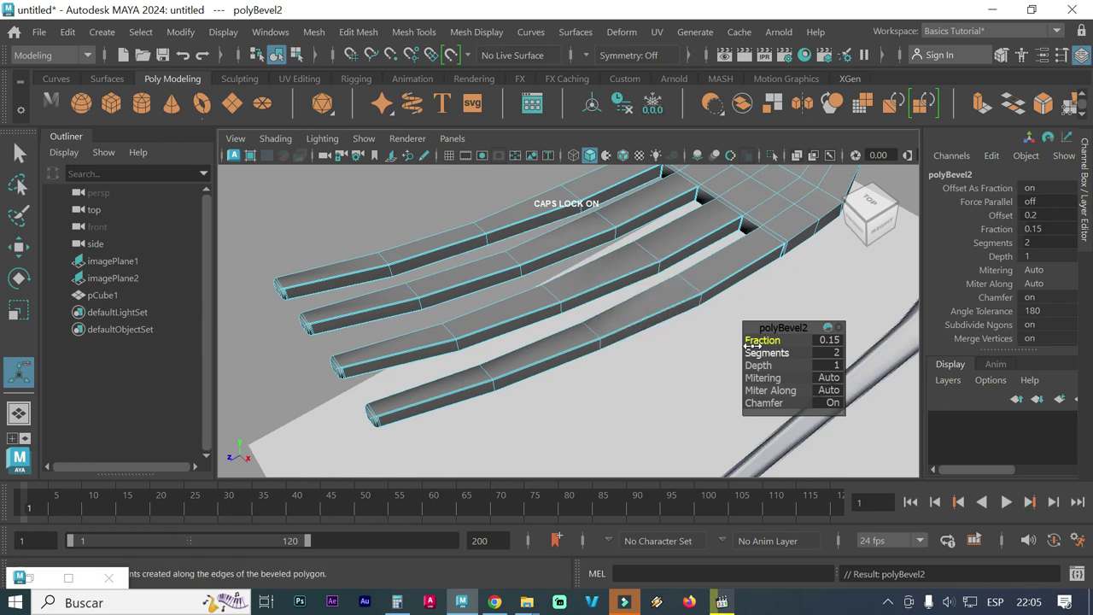
scroll(598, 318, up, 3)
scroll(574, 315, up, 2)
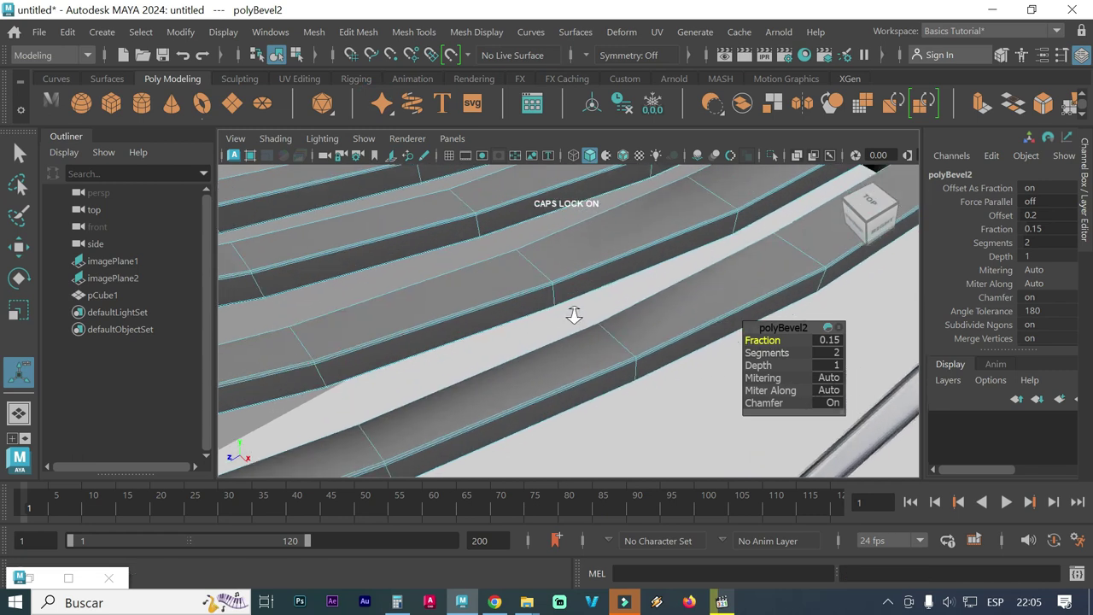
scroll(574, 315, down, 1)
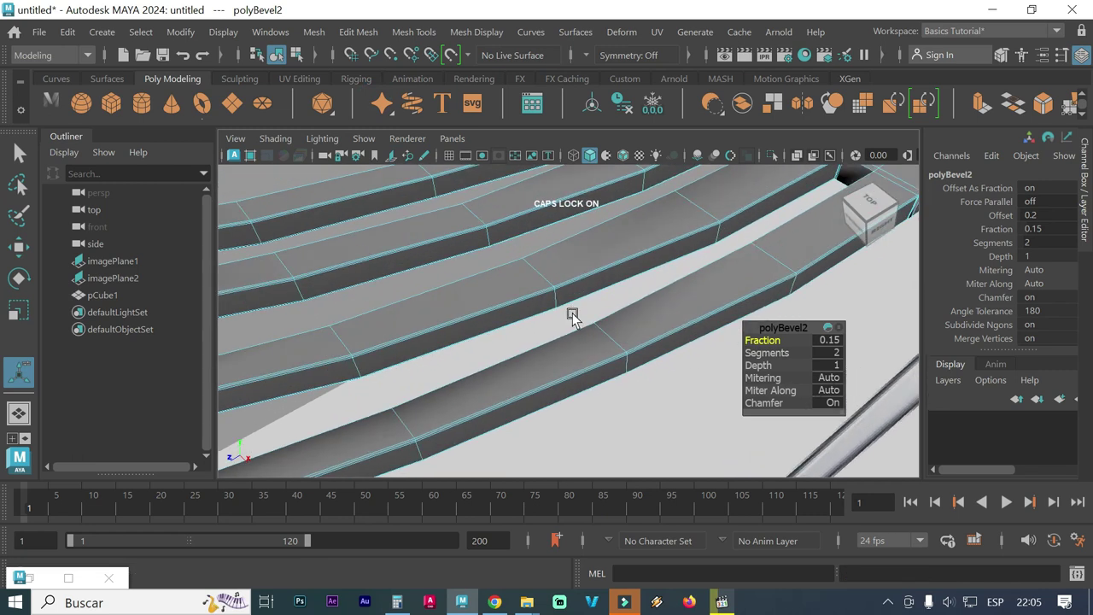
click(824, 346)
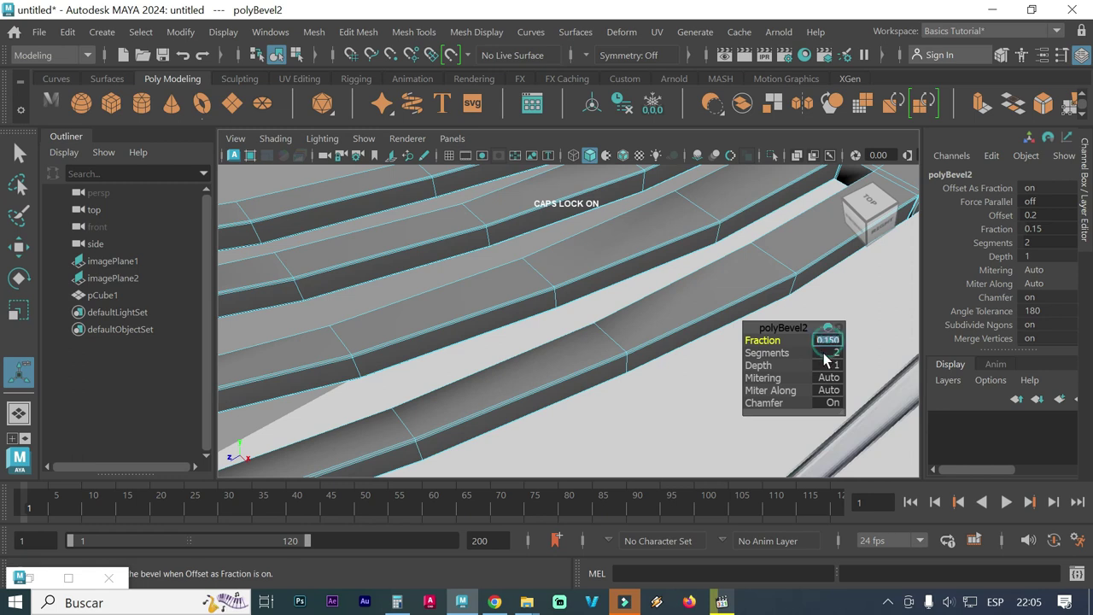
text(2)
key(Return)
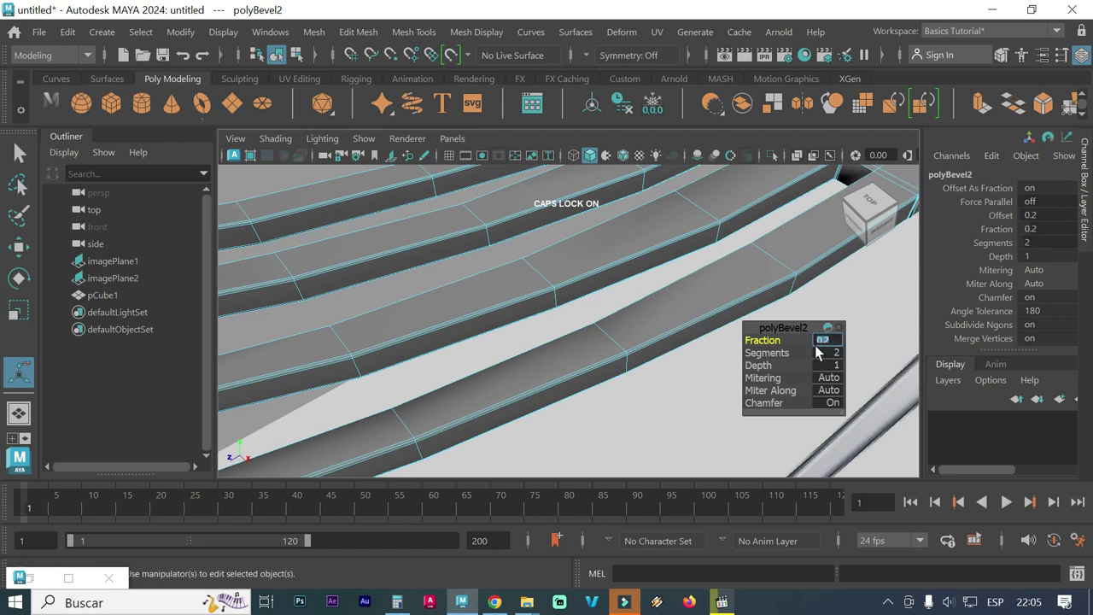
text(0.3)
key(Return)
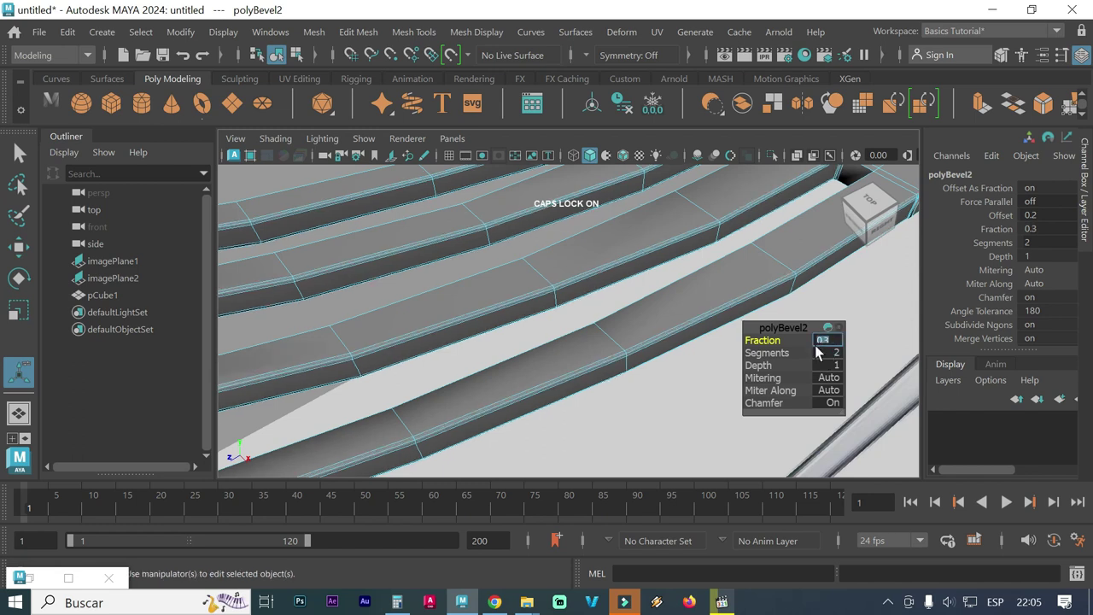
scroll(598, 338, down, 3)
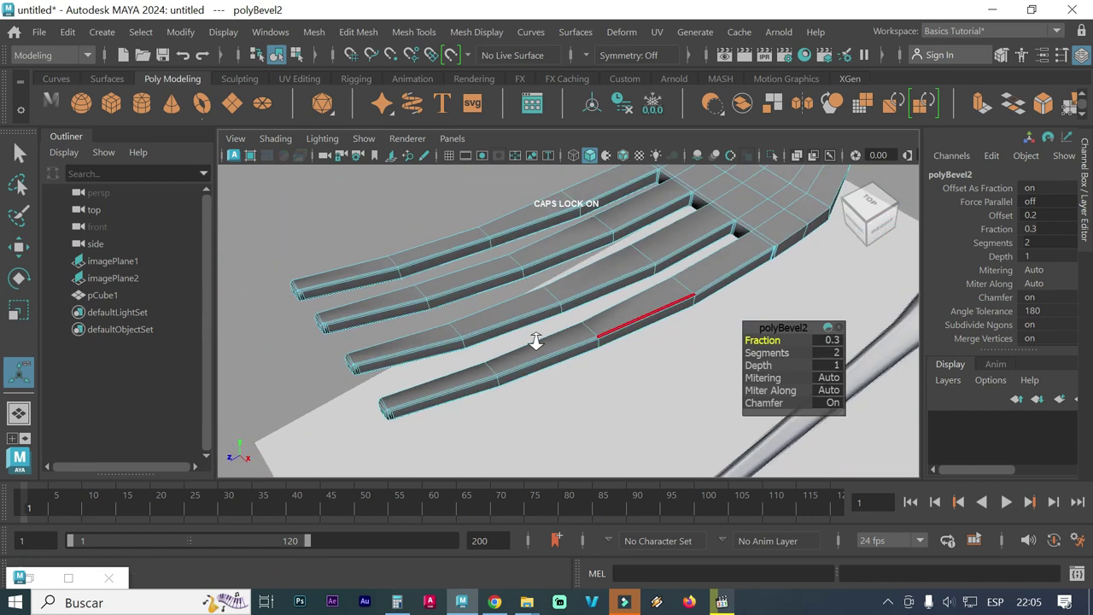
scroll(571, 339, down, 1)
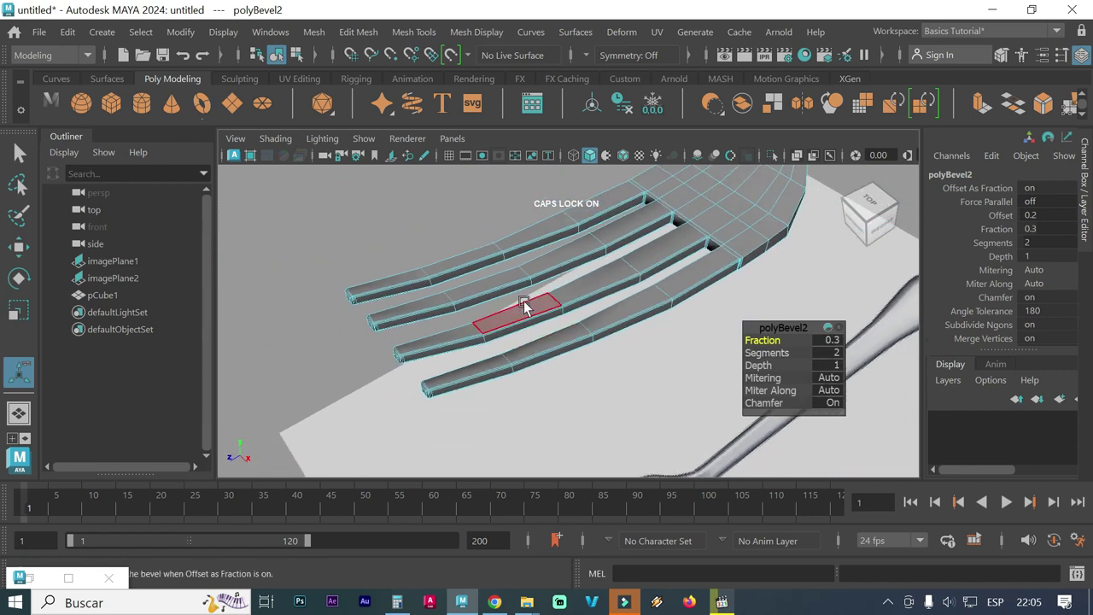
right_drag(522, 280, 599, 85)
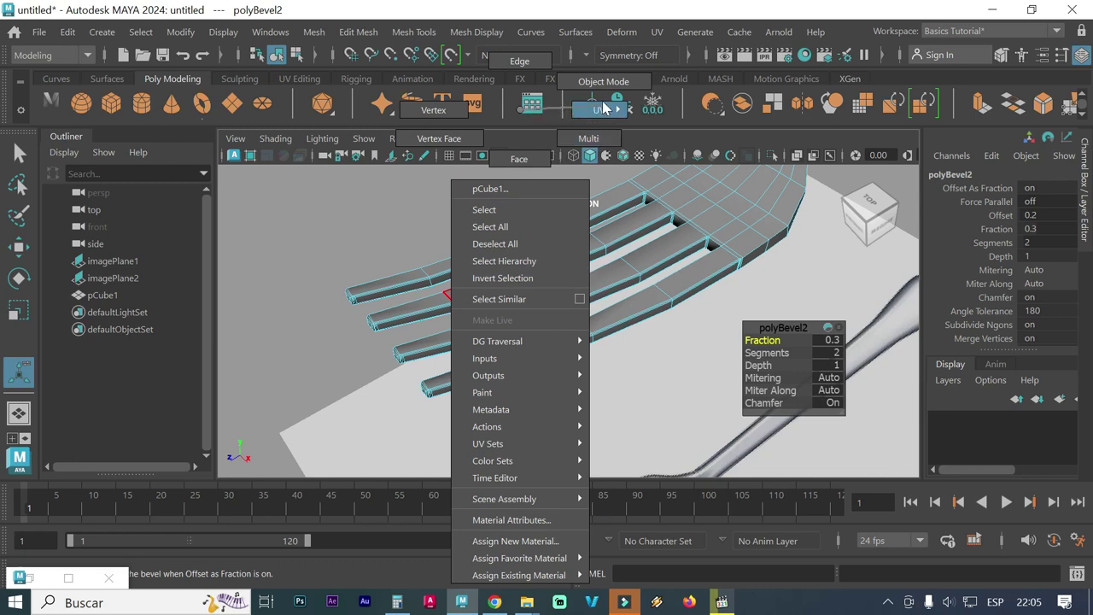
Return to object mode, select the fork (pCube1) and turn on smooth preview
click(19, 184)
click(375, 349)
click(449, 312)
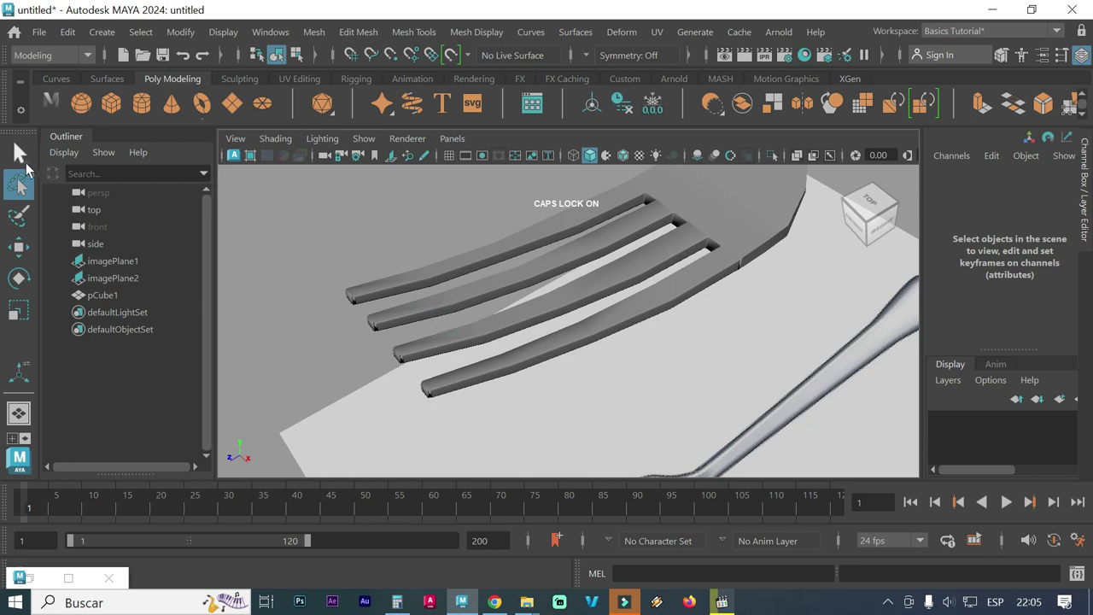
click(24, 161)
click(515, 294)
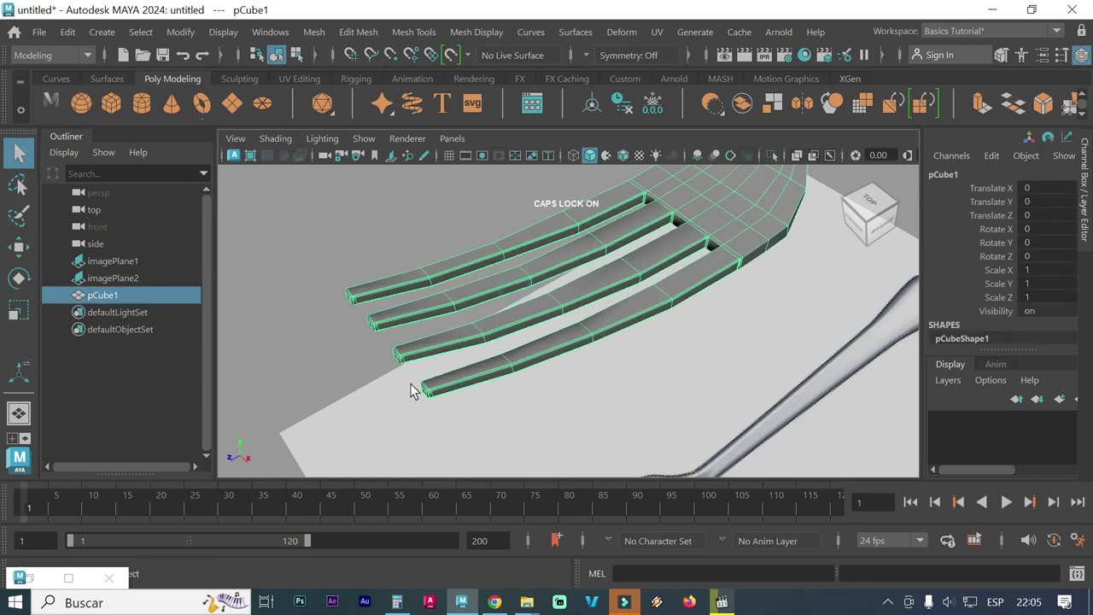
key(3)
Deselect and orbit around the smoothed fork to inspect the rounded tines, including from below
click(337, 361)
mouse_move(336, 361)
alt+mouse_down()
mouse_move(468, 359)
mouse_move(446, 359)
mouse_move(447, 378)
alt+mouse_up()
mouse_move(447, 379)
alt+right_down()
mouse_move(527, 371)
mouse_move(471, 374)
alt+right_up()
alt+drag(471, 373, 472, 370)
alt+drag(441, 328, 522, 327)
alt+right_drag(522, 327, 578, 314)
mouse_move(577, 314)
alt+mouse_down()
mouse_move(630, 316)
mouse_move(610, 336)
mouse_move(627, 336)
mouse_move(674, 297)
mouse_move(650, 347)
mouse_move(609, 320)
mouse_move(606, 290)
mouse_move(644, 262)
mouse_move(582, 267)
mouse_move(653, 249)
alt+mouse_up()
alt+middle_drag(652, 249, 597, 316)
mouse_move(598, 316)
alt+mouse_down()
mouse_move(542, 322)
mouse_move(517, 338)
alt+mouse_up()
scroll(518, 342, up, 3)
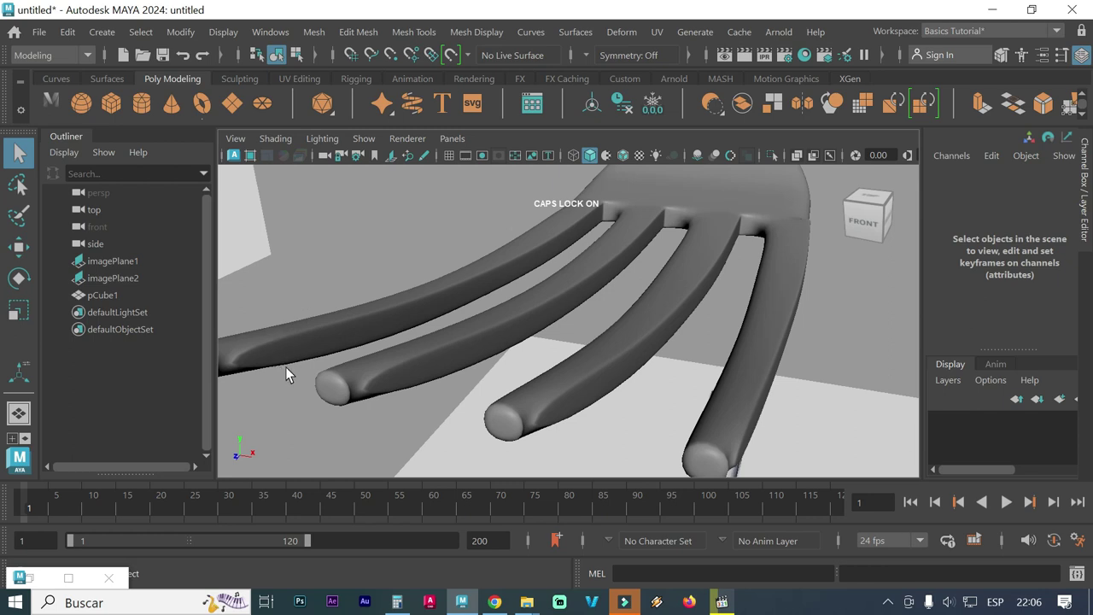
Turn off the fork's smooth preview, orbit to a side view of the tines, and switch to face mode
click(388, 366)
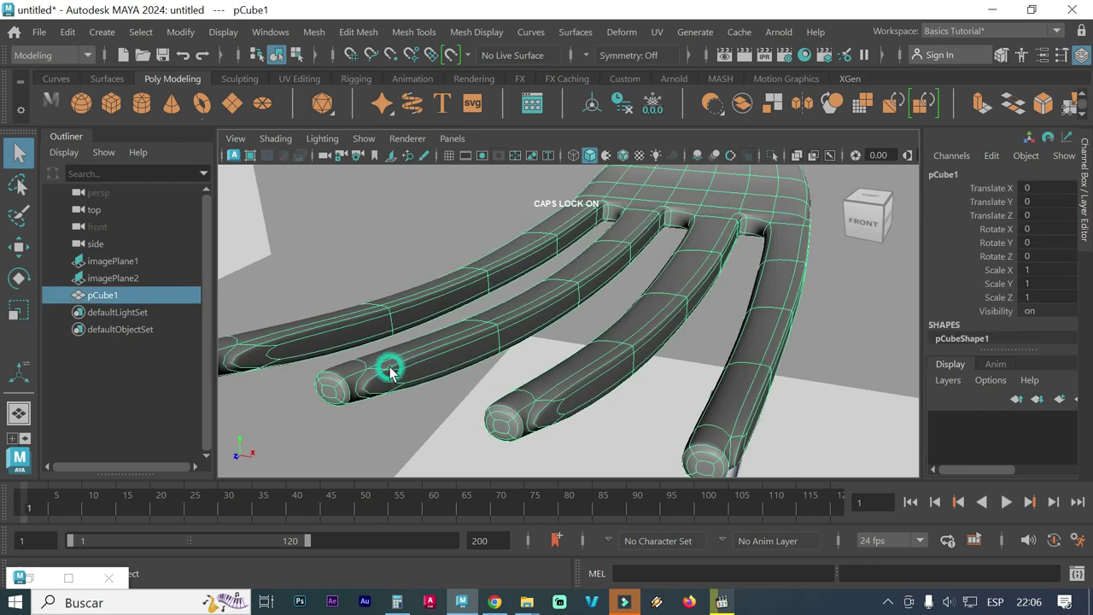
key(1)
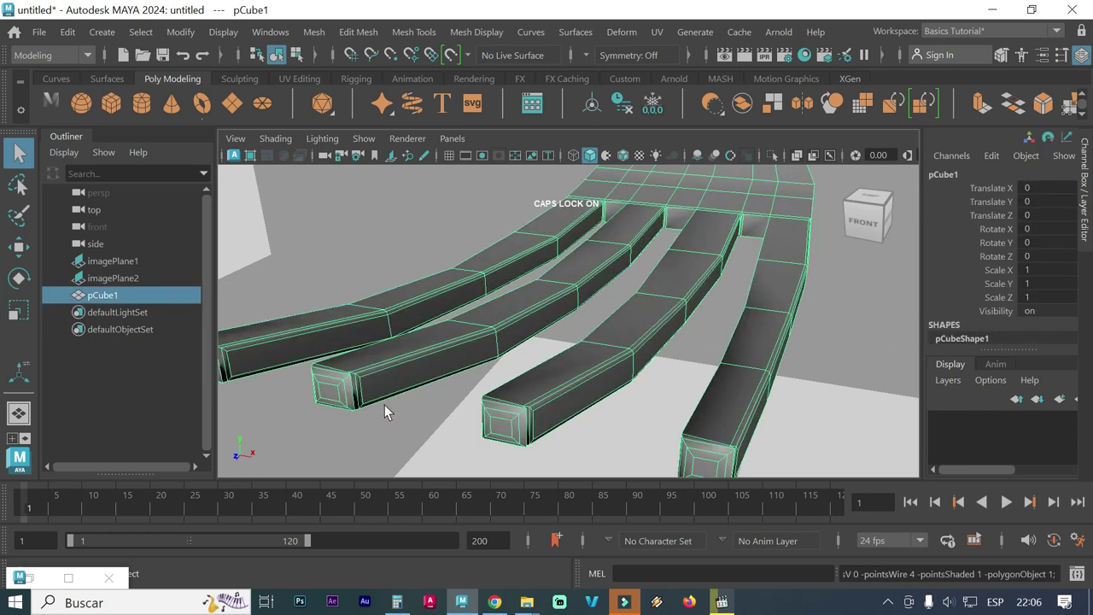
mouse_move(357, 415)
alt+middle_down()
mouse_move(409, 367)
mouse_move(420, 334)
alt+middle_up()
alt+drag(420, 334, 462, 329)
mouse_move(538, 276)
alt+mouse_down()
mouse_move(525, 370)
mouse_move(505, 317)
mouse_move(476, 332)
mouse_move(607, 320)
mouse_move(515, 327)
alt+mouse_up()
alt+middle_drag(515, 327, 421, 340)
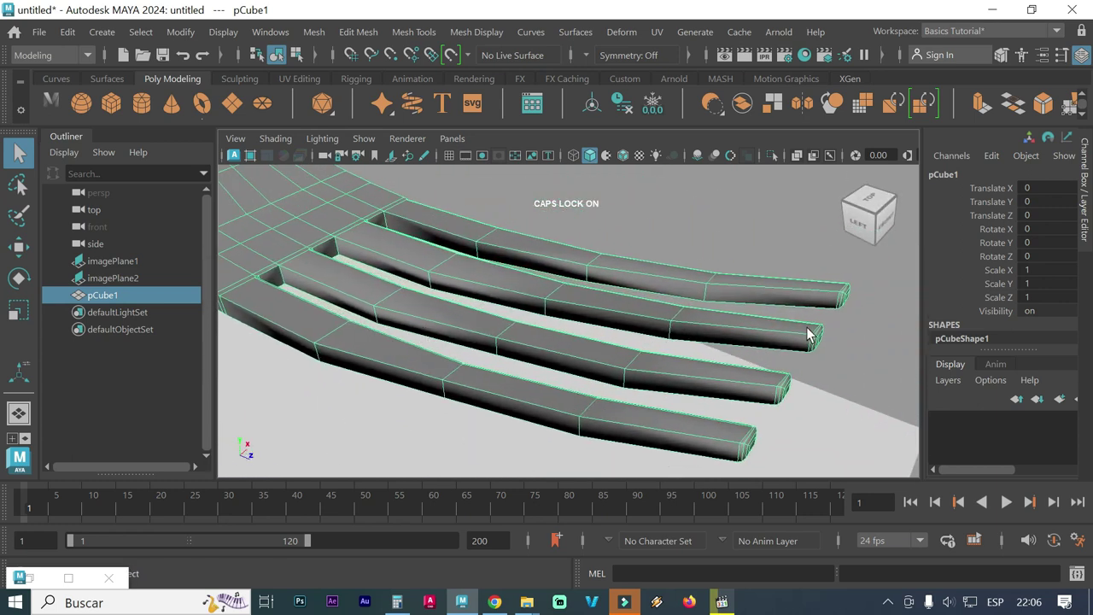
right_drag(773, 304, 762, 160)
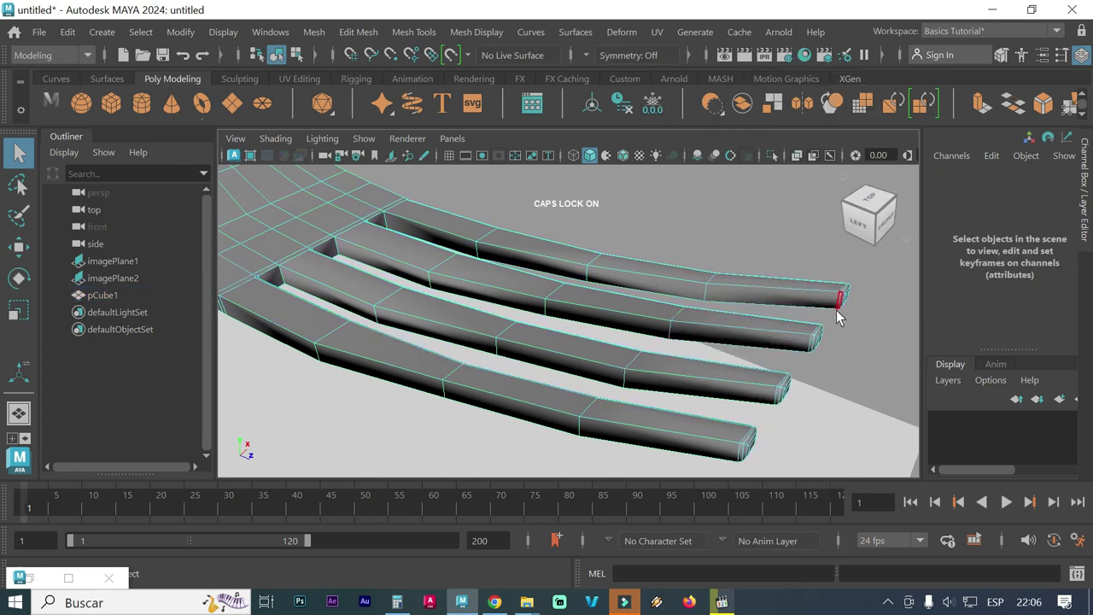
Loop-select the top face strip of each tine, adding all four strips together
click(807, 297)
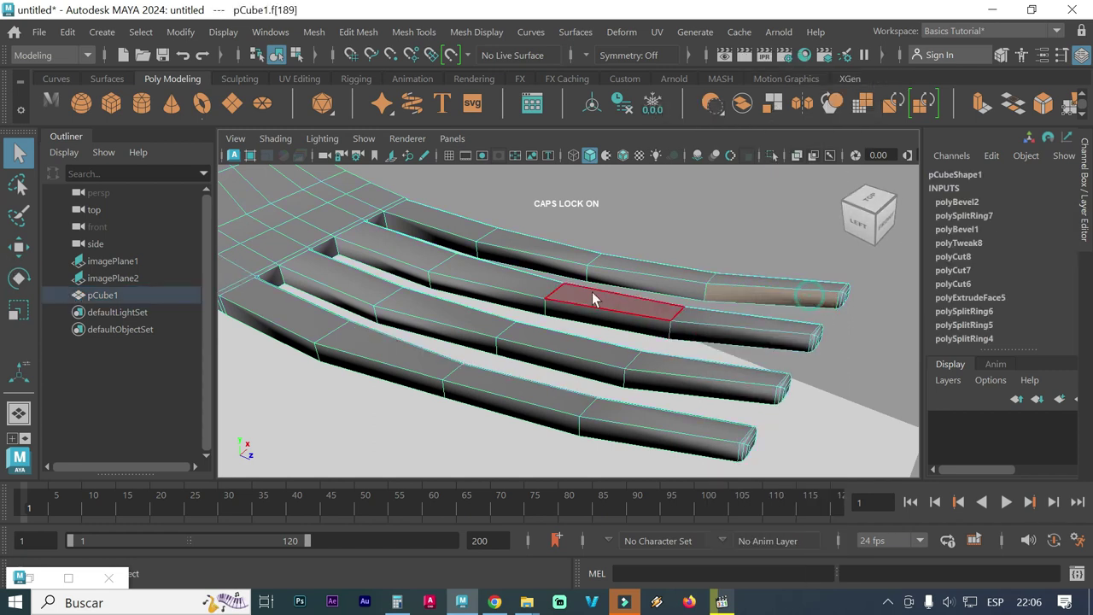
shift+double_click(442, 243)
shift+click(743, 331)
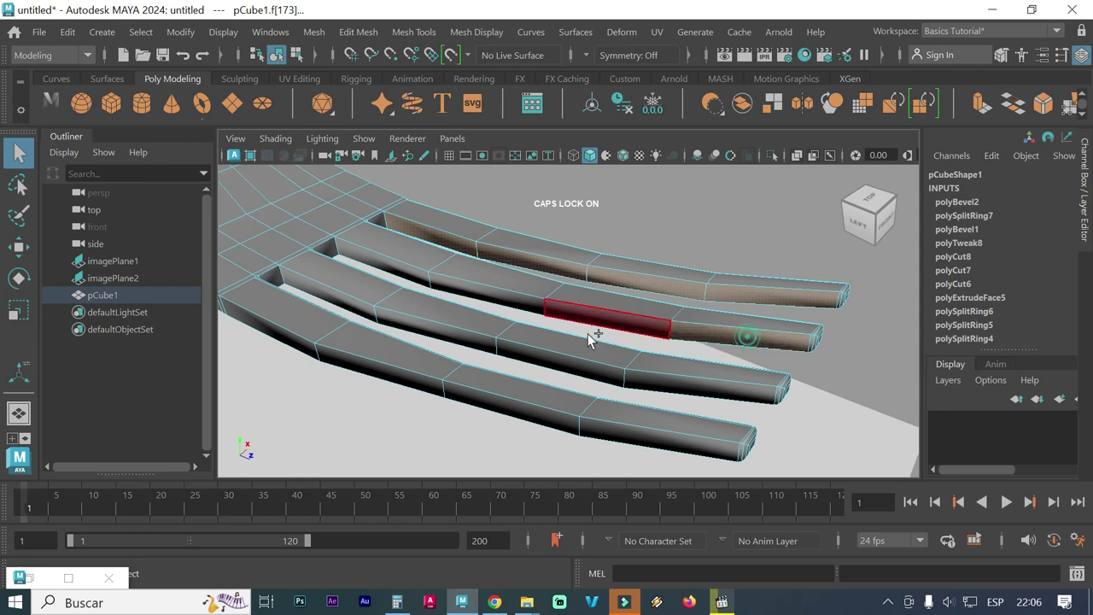
shift+double_click(416, 278)
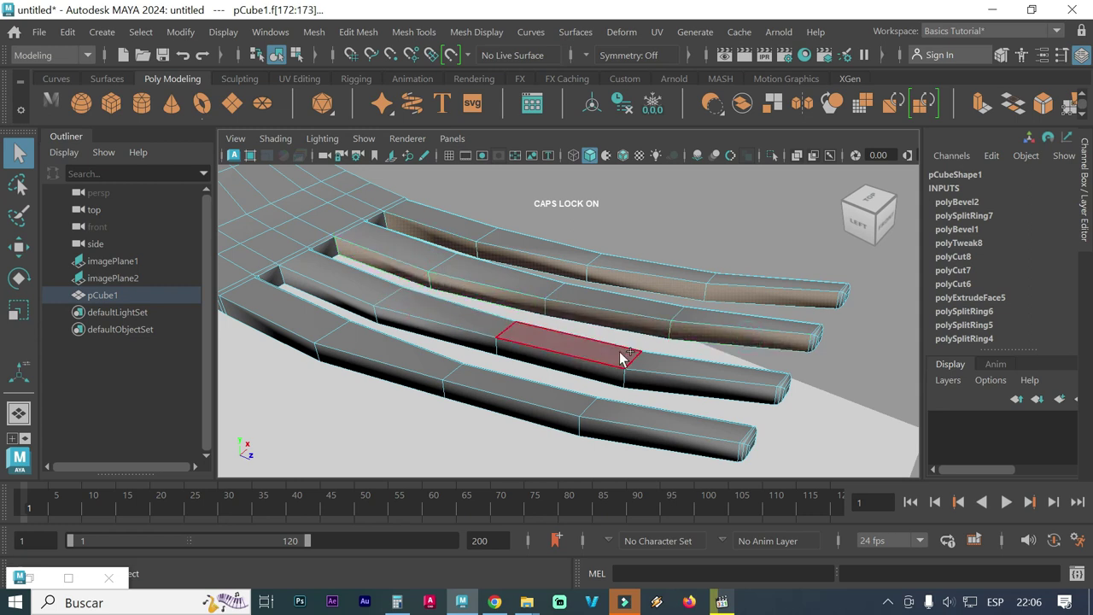
shift+double_click(333, 305)
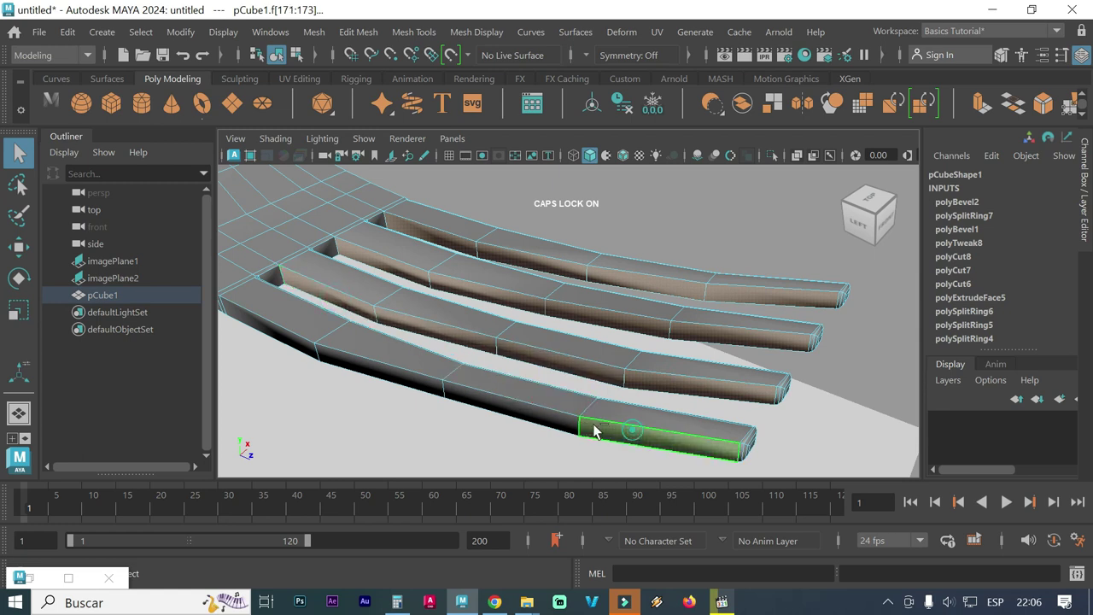
shift+double_click(292, 344)
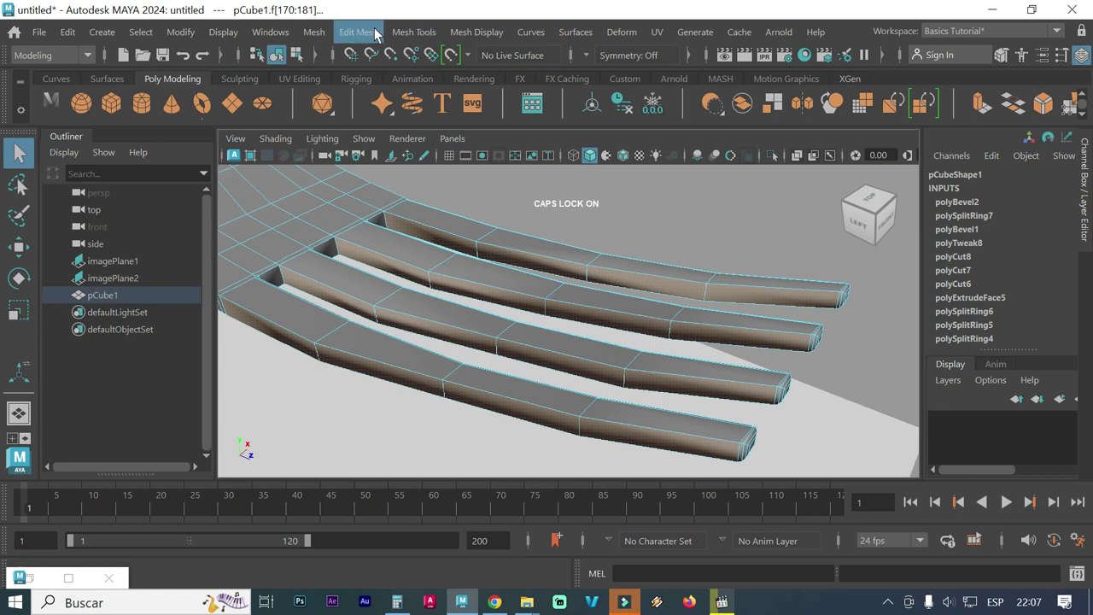
Apply a third bevel, polyBevel3, to the tine faces at Fraction 0.3, then view the result
click(403, 32)
mouse_move(358, 32)
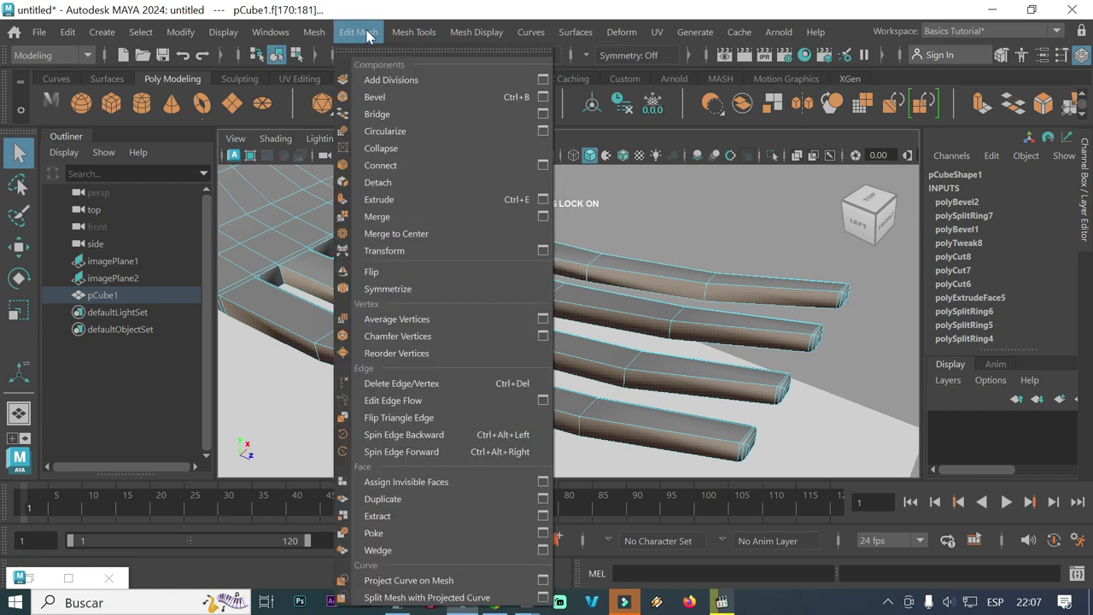
click(382, 98)
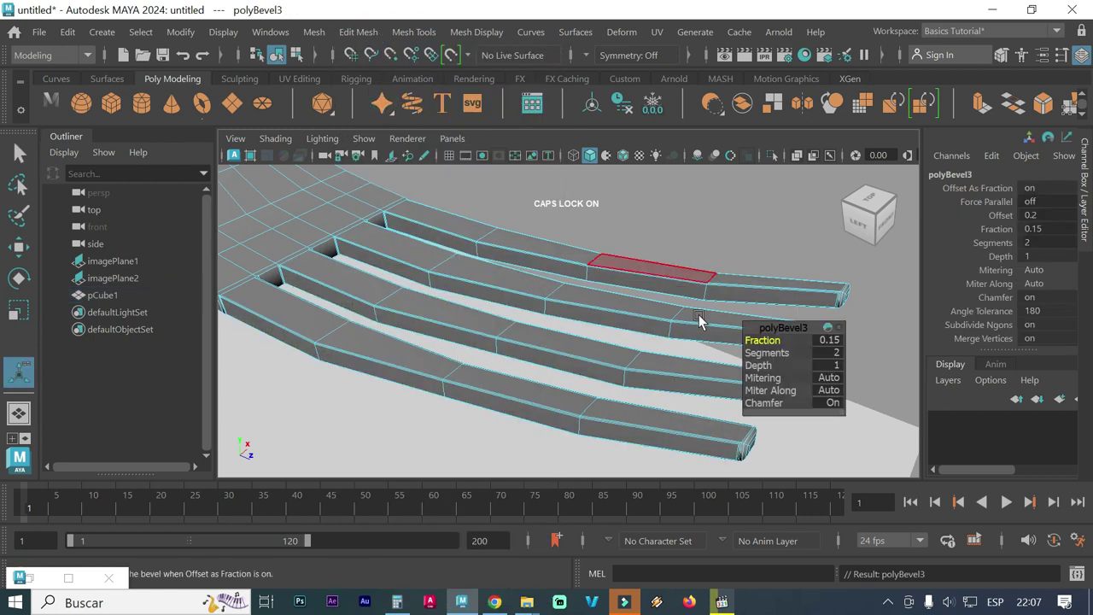
click(826, 342)
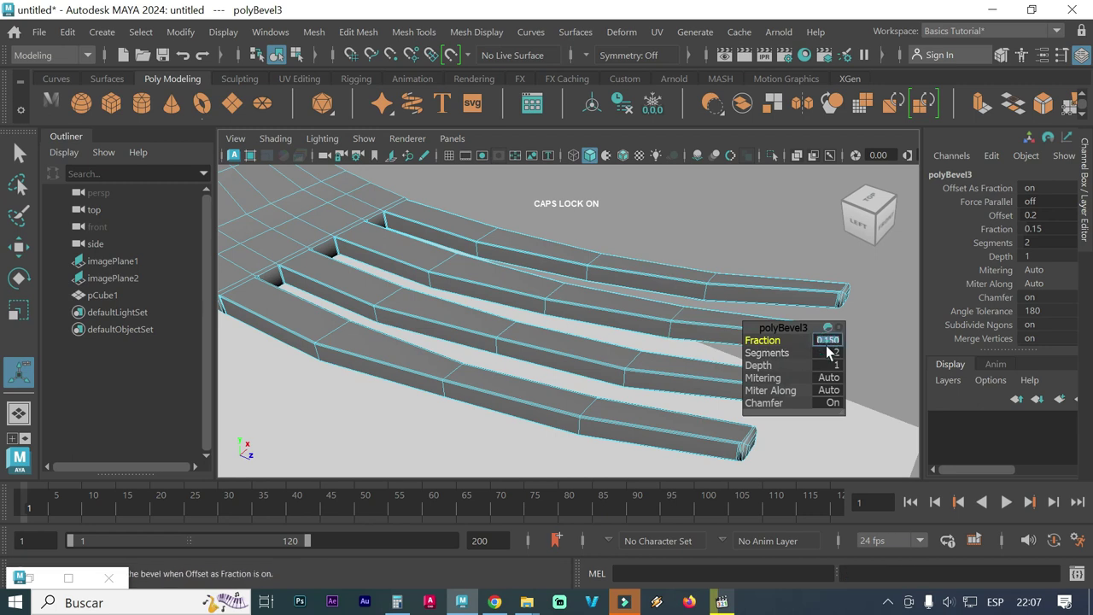
text(0.3)
key(Return)
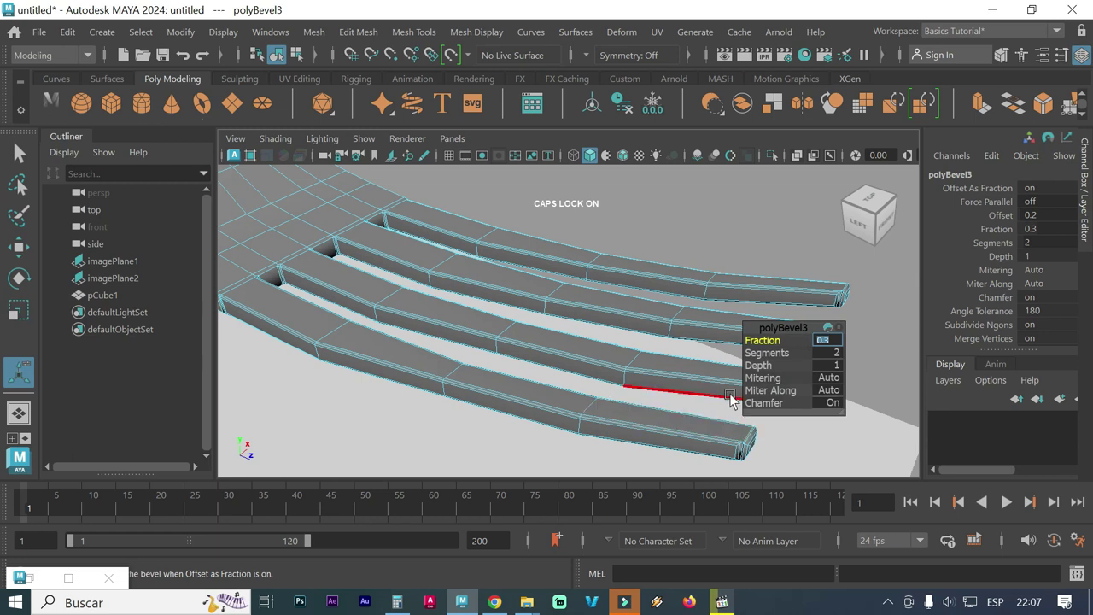
alt+drag(750, 430, 720, 419)
scroll(713, 420, down, 3)
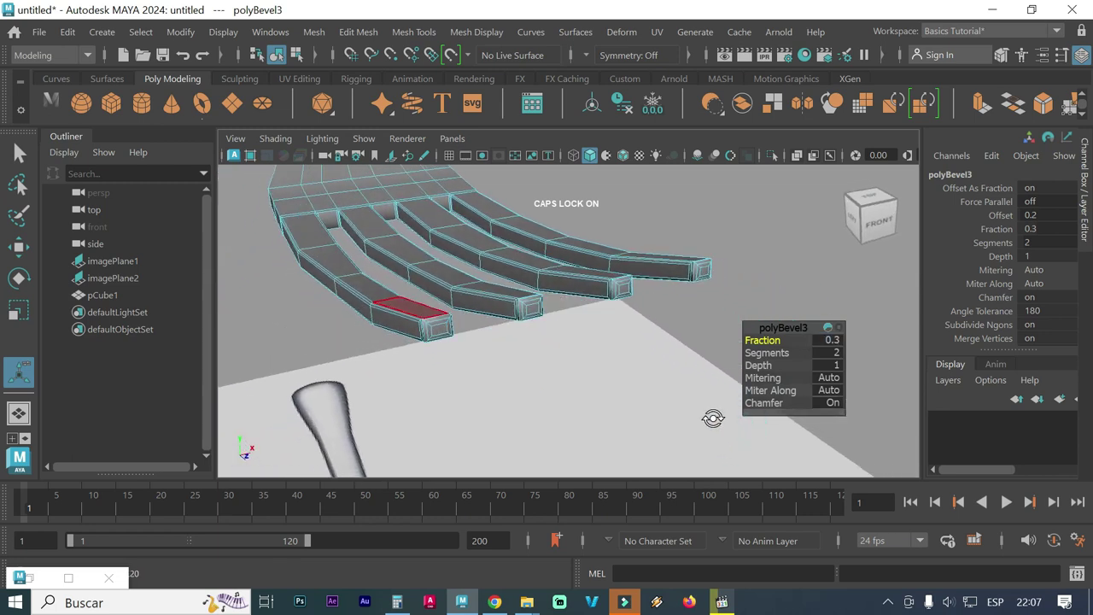
scroll(709, 361, up, 3)
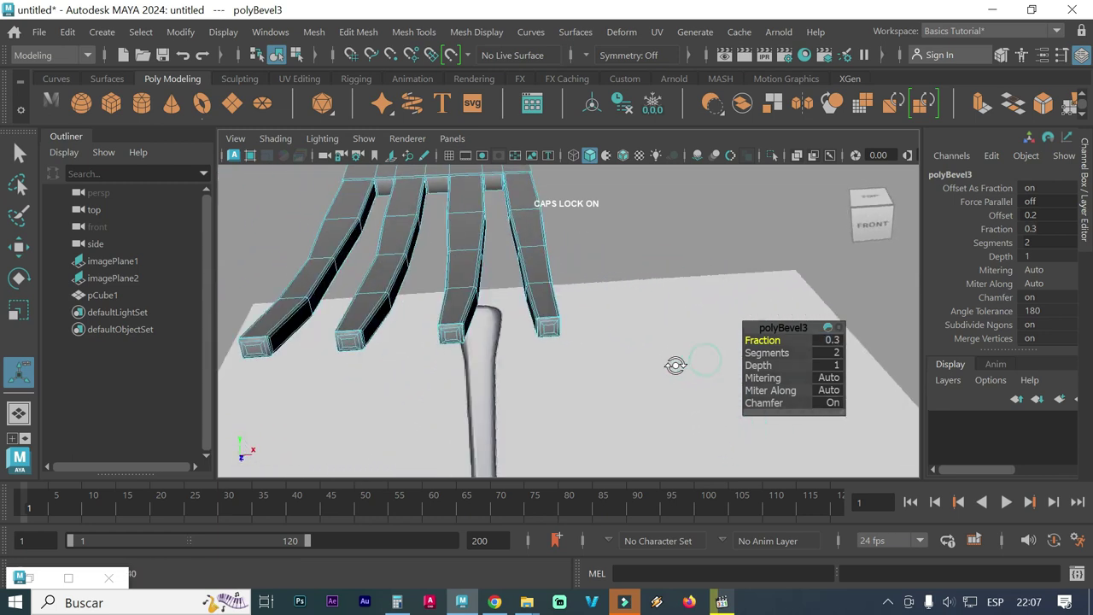
scroll(676, 366, up, 3)
scroll(683, 325, down, 1)
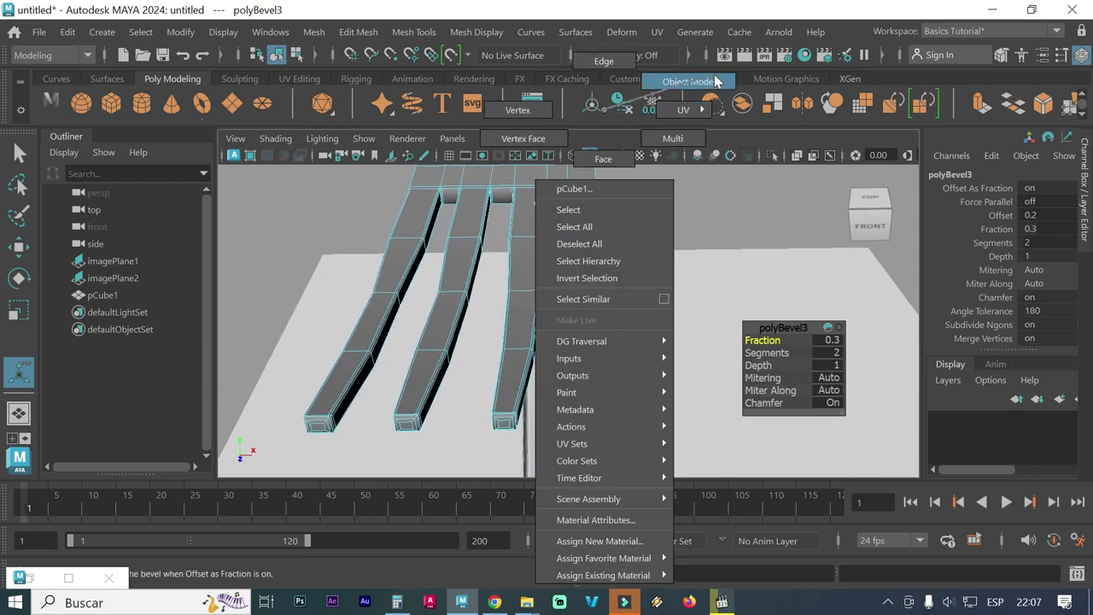
Switch back to Object Mode, closing the bevel panel
right_drag(604, 237, 714, 75)
click(666, 299)
scroll(669, 330, up, 2)
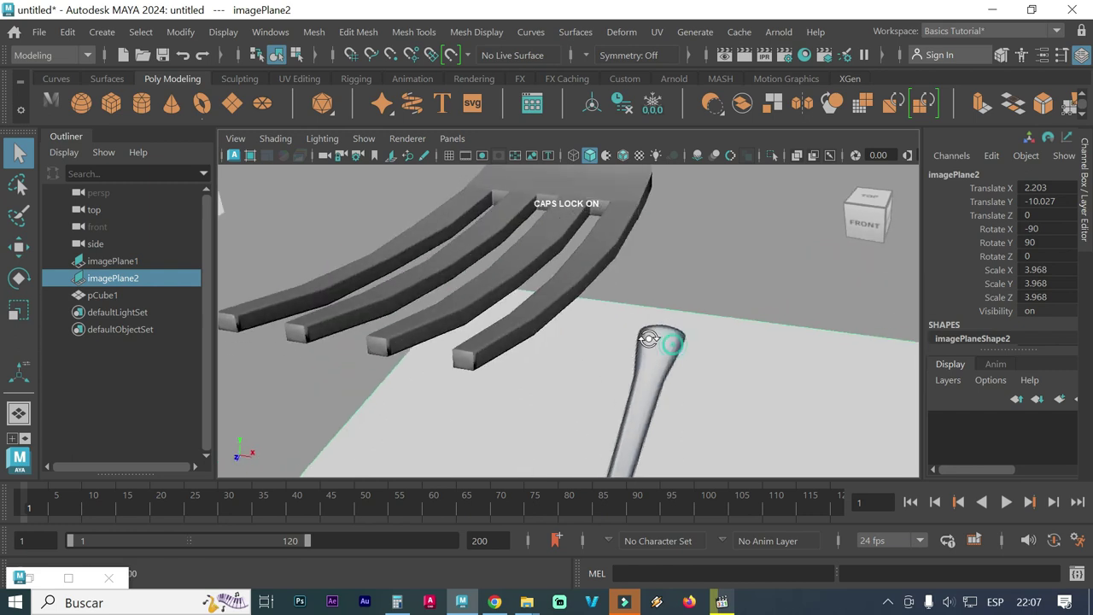
scroll(658, 362, up, 2)
scroll(683, 363, down, 2)
scroll(623, 362, down, 2)
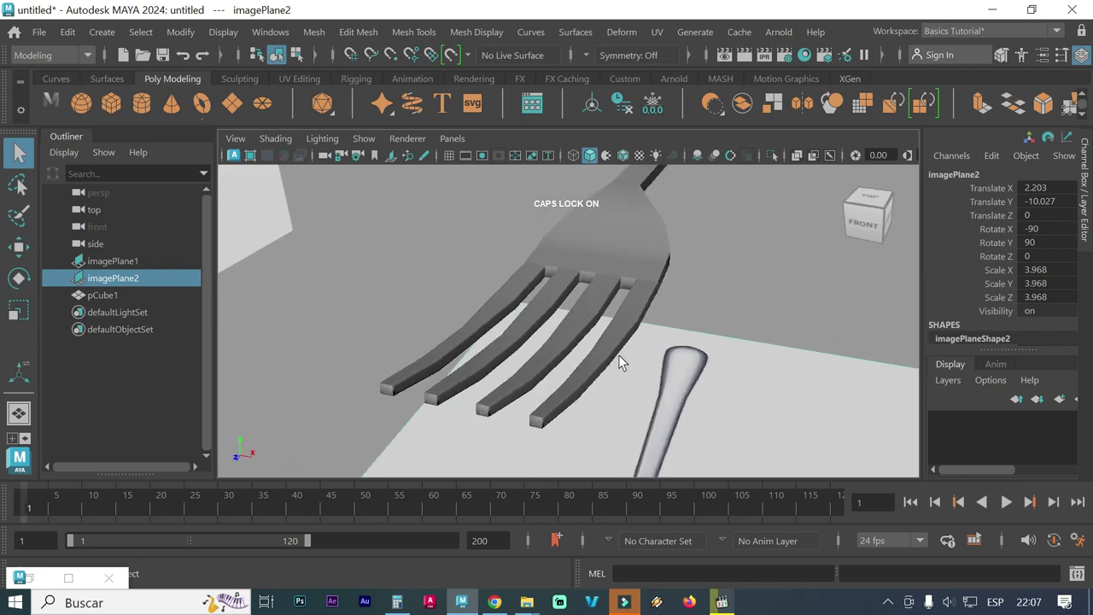
scroll(649, 367, down, 1)
Inspect the fork from top and side against the references, then select the fork mesh
alt+drag(666, 337, 574, 366)
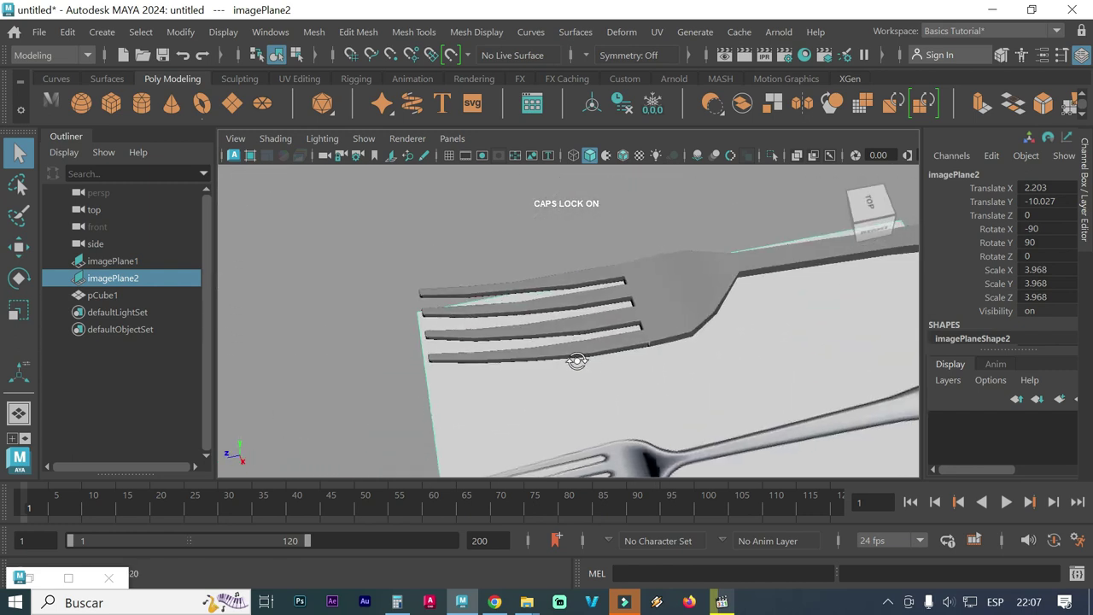
scroll(561, 322, down, 2)
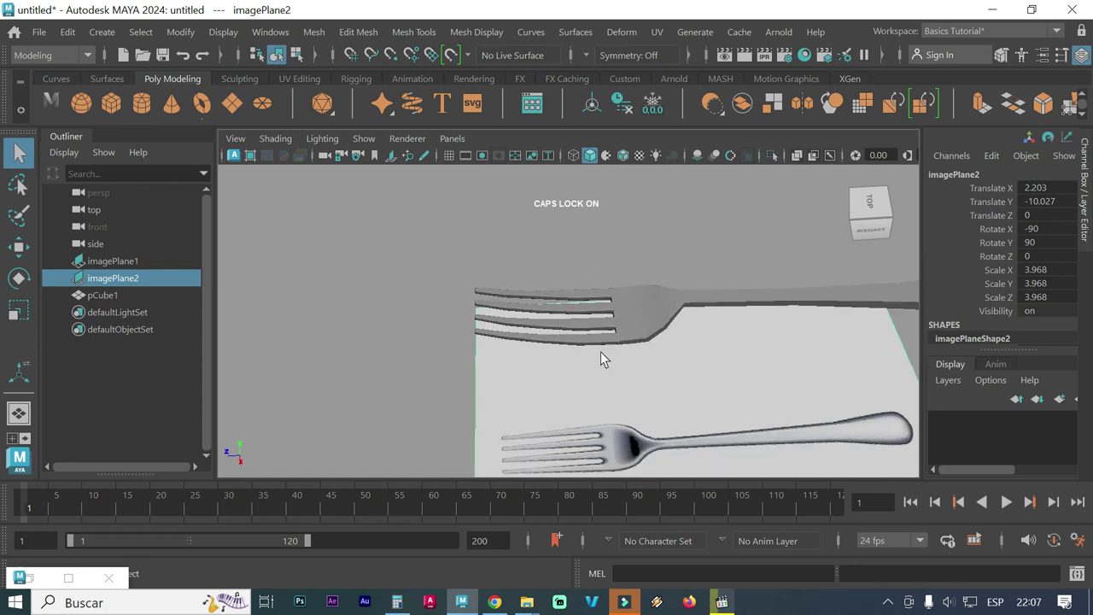
alt+drag(603, 358, 602, 334)
scroll(567, 350, up, 2)
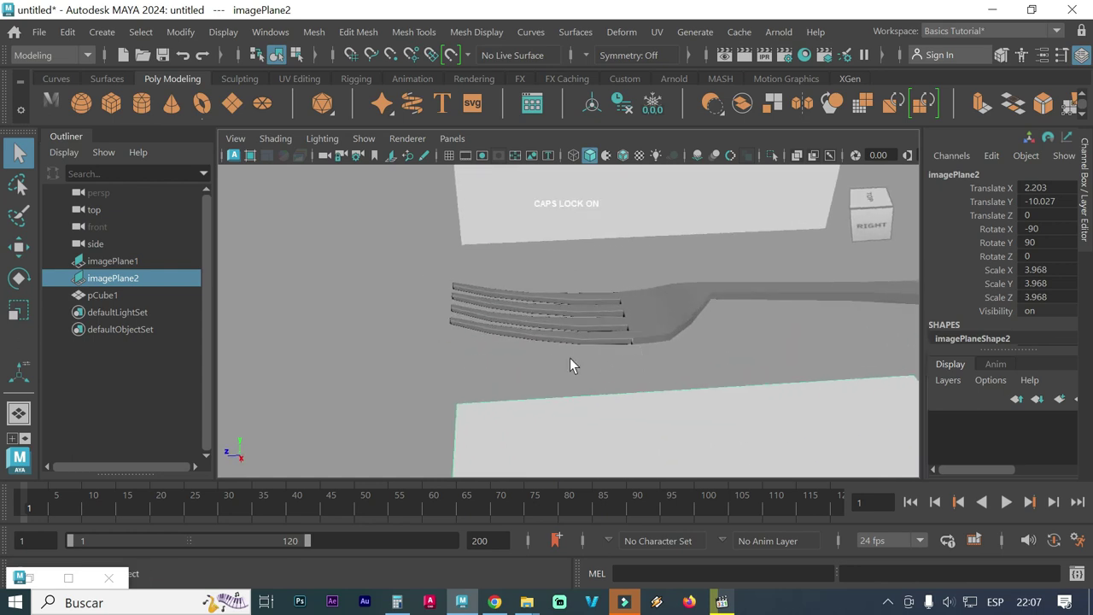
scroll(577, 359, up, 2)
scroll(589, 359, up, 2)
scroll(591, 357, up, 2)
alt+drag(458, 351, 544, 353)
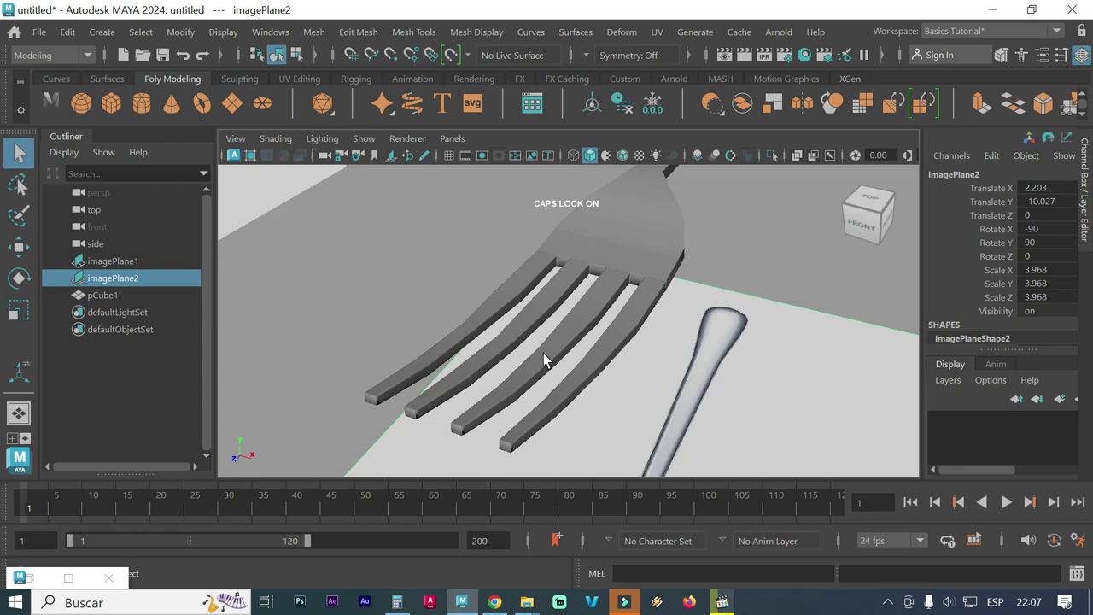
mouse_move(500, 374)
alt+mouse_down()
mouse_move(569, 367)
mouse_move(546, 378)
mouse_move(518, 364)
mouse_move(535, 373)
alt+mouse_up()
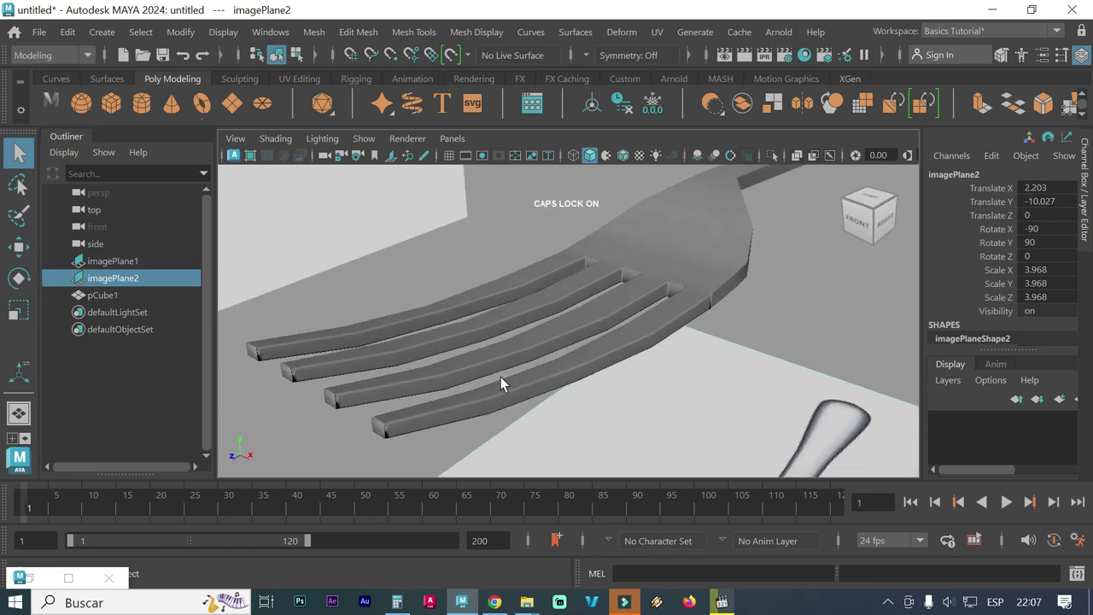
click(679, 264)
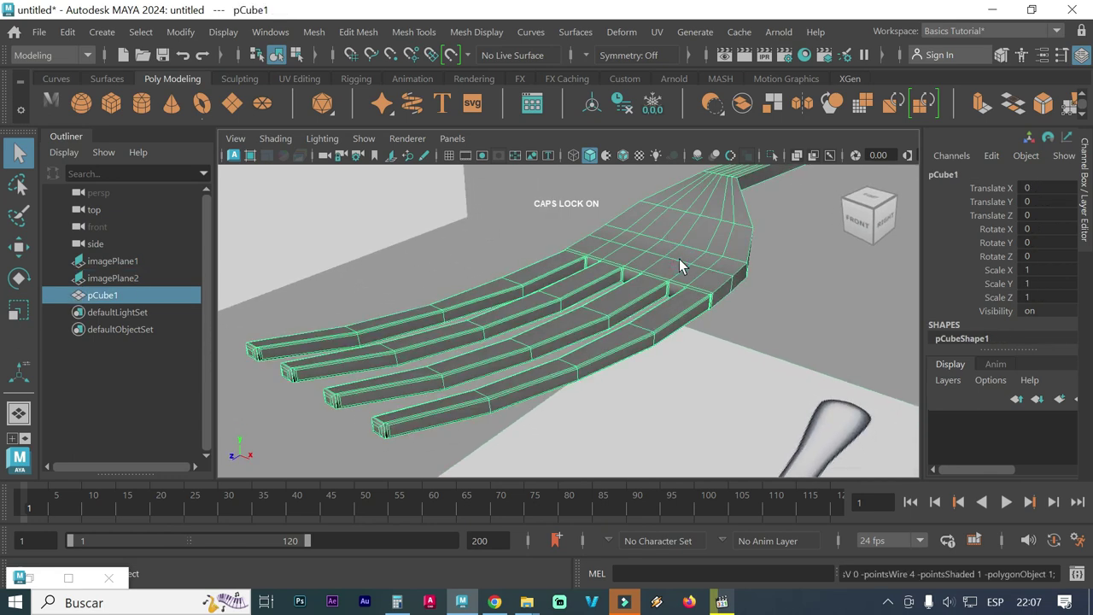
key(3)
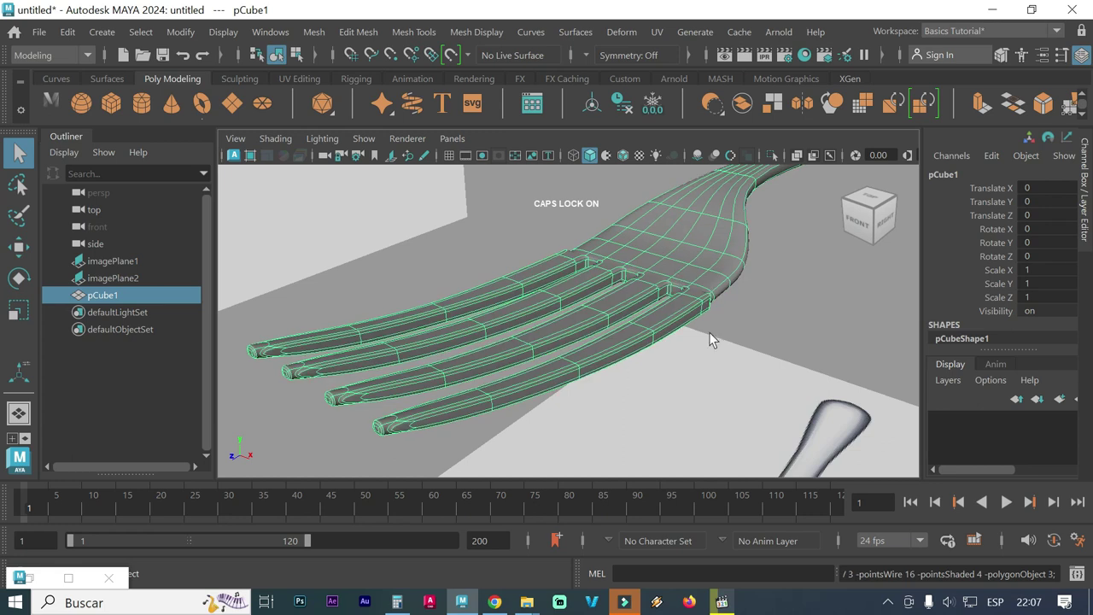
click(719, 359)
mouse_move(629, 379)
alt+mouse_down()
mouse_move(692, 369)
mouse_move(513, 379)
mouse_move(602, 402)
mouse_move(515, 410)
alt+mouse_up()
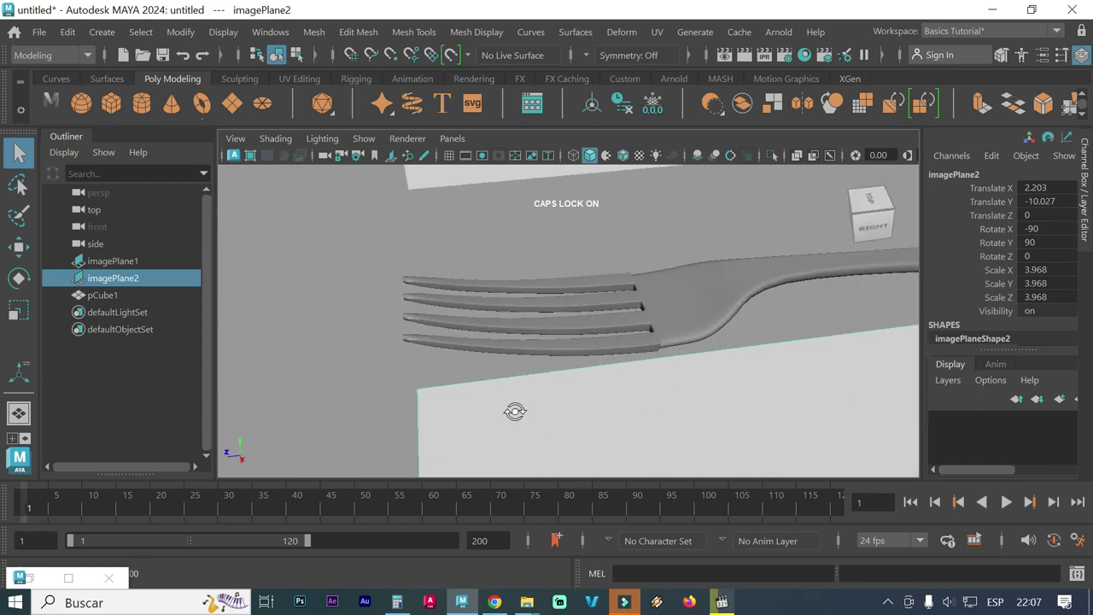
alt+right_drag(532, 408, 473, 389)
alt+right_drag(615, 385, 480, 376)
alt+drag(479, 381, 513, 378)
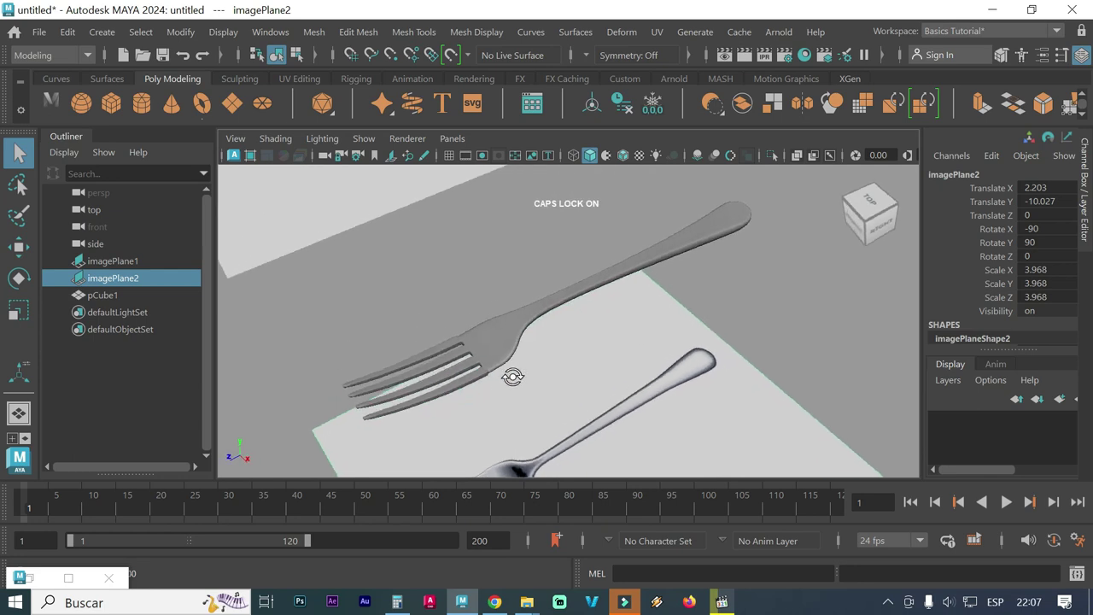
alt+right_drag(513, 378, 558, 386)
alt+drag(559, 385, 429, 386)
mouse_move(429, 386)
alt+right_down()
mouse_move(561, 378)
mouse_move(505, 374)
mouse_move(542, 365)
mouse_move(491, 373)
alt+right_up()
mouse_move(547, 367)
alt+mouse_down()
mouse_move(533, 371)
mouse_move(511, 349)
mouse_move(537, 336)
mouse_move(547, 316)
alt+mouse_up()
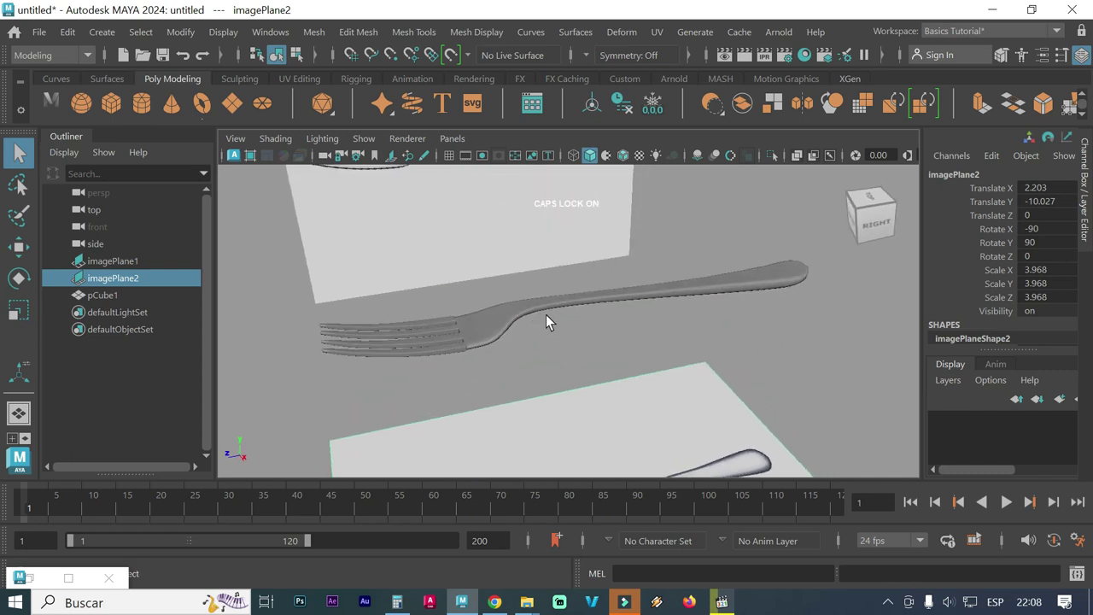
mouse_move(516, 351)
alt+mouse_down()
mouse_move(442, 367)
mouse_move(457, 369)
alt+mouse_up()
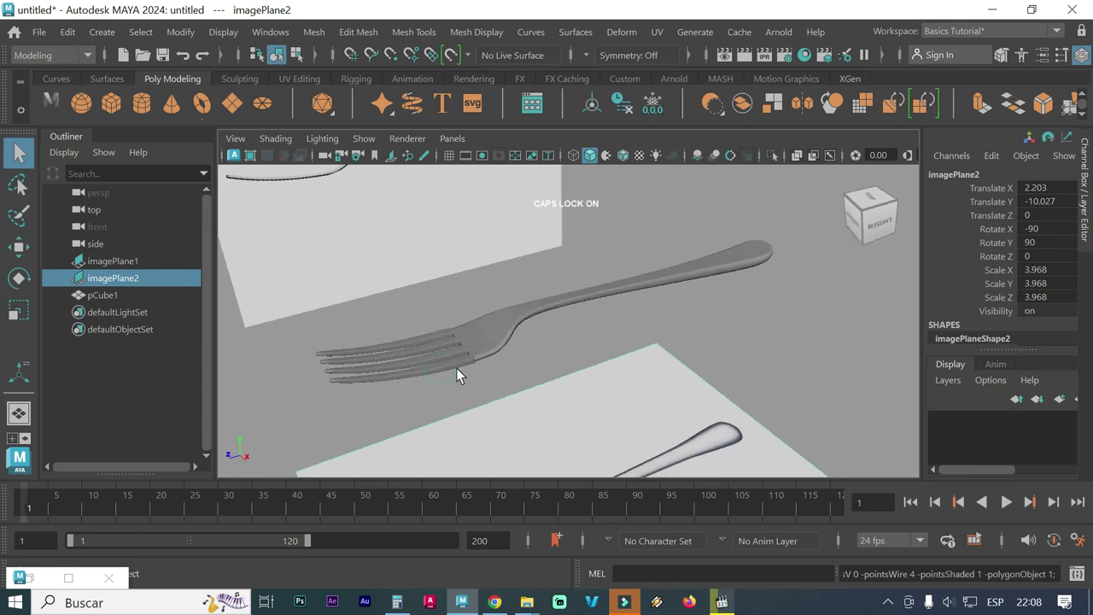
click(474, 357)
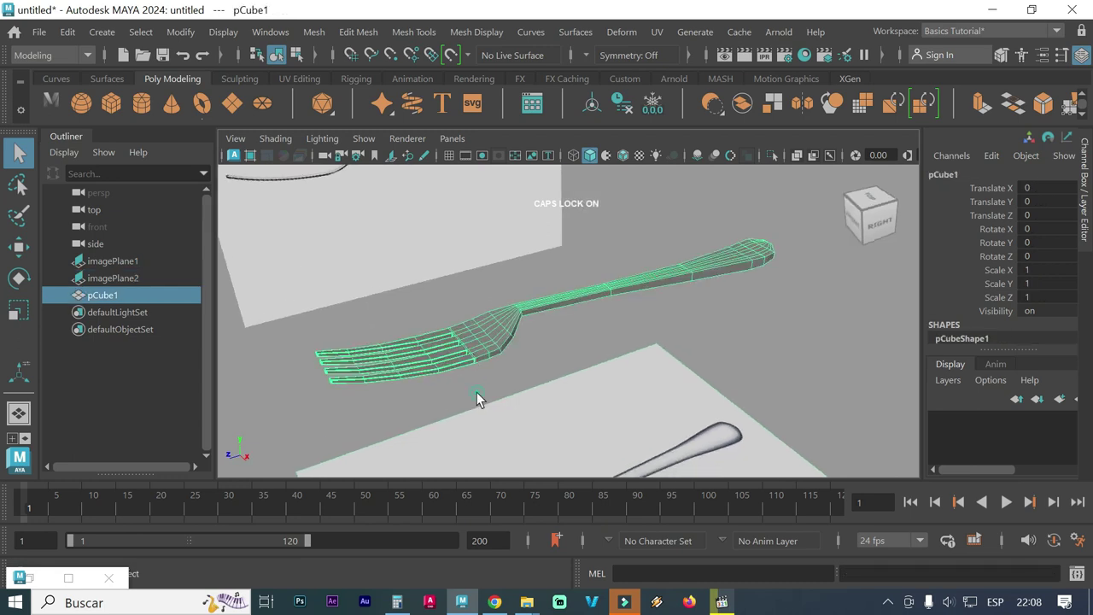
click(477, 392)
mouse_move(517, 383)
alt+mouse_down()
mouse_move(459, 385)
mouse_move(470, 393)
alt+mouse_up()
alt+right_drag(471, 393, 579, 357)
mouse_move(579, 357)
alt+mouse_down()
mouse_move(659, 371)
mouse_move(627, 361)
alt+mouse_up()
mouse_move(691, 371)
alt+mouse_down()
mouse_move(734, 337)
mouse_move(769, 356)
mouse_move(755, 359)
mouse_move(769, 370)
mouse_move(739, 356)
mouse_move(676, 358)
alt+mouse_up()
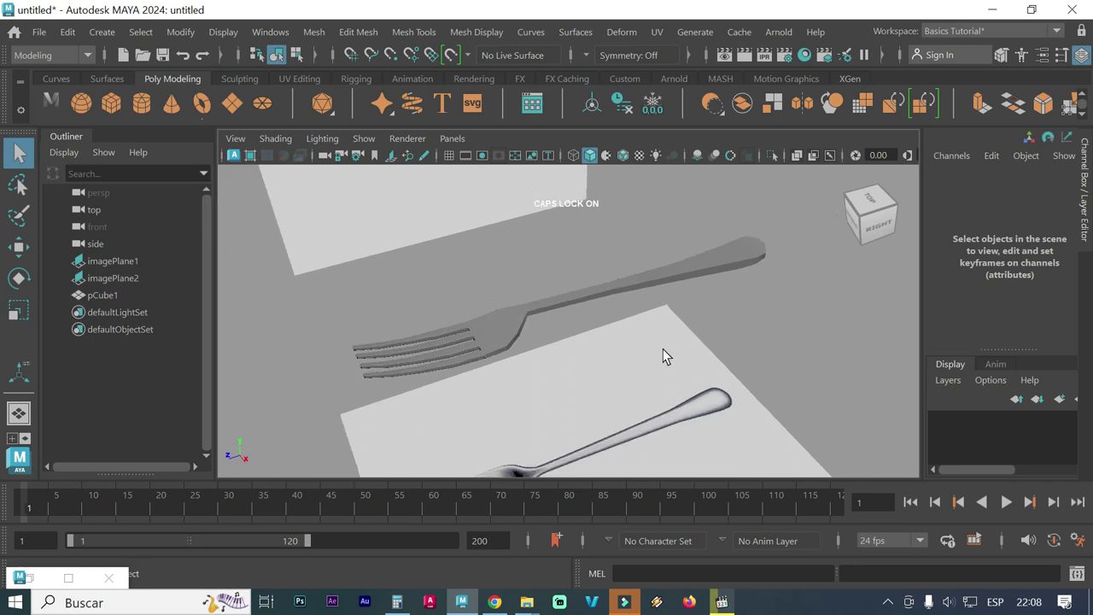